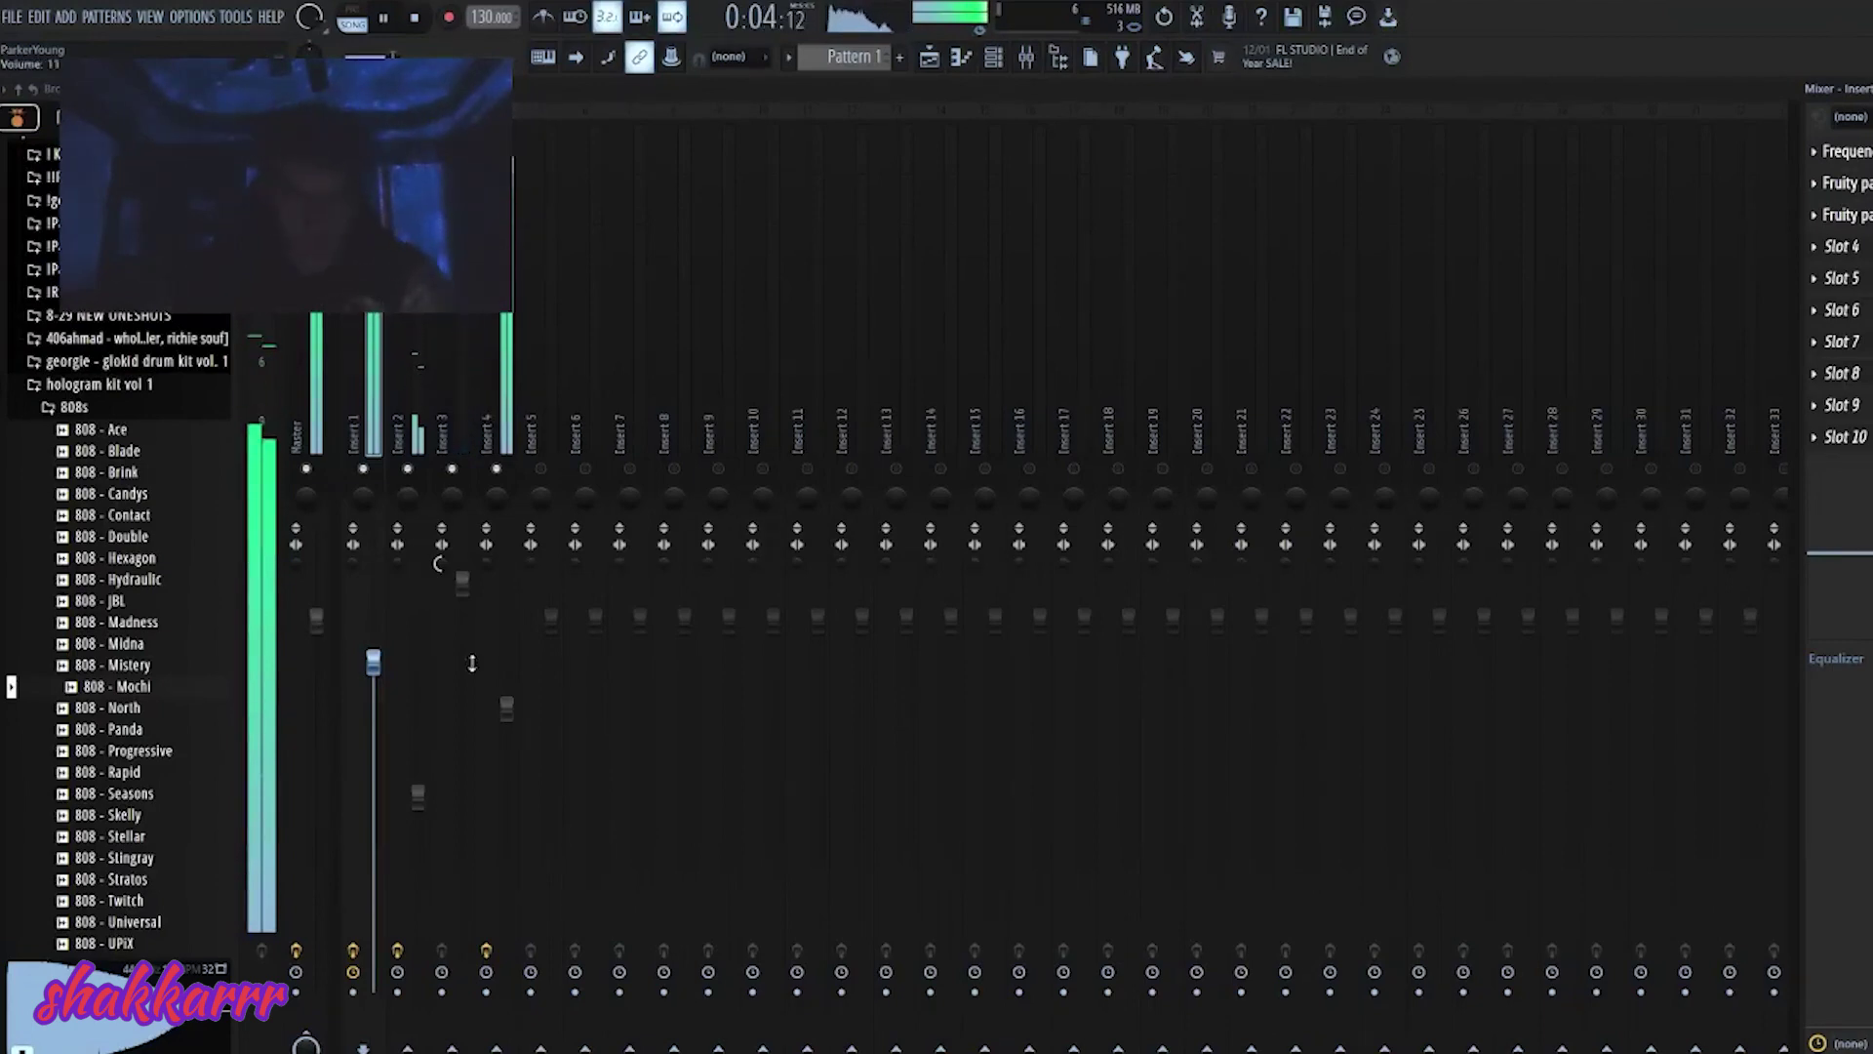
# - Lower the 808's level on mixer Insert 4 and close the 808 - Mochi sampler window
pyautogui.moveTo(506, 706); pyautogui.dragTo(507, 761)
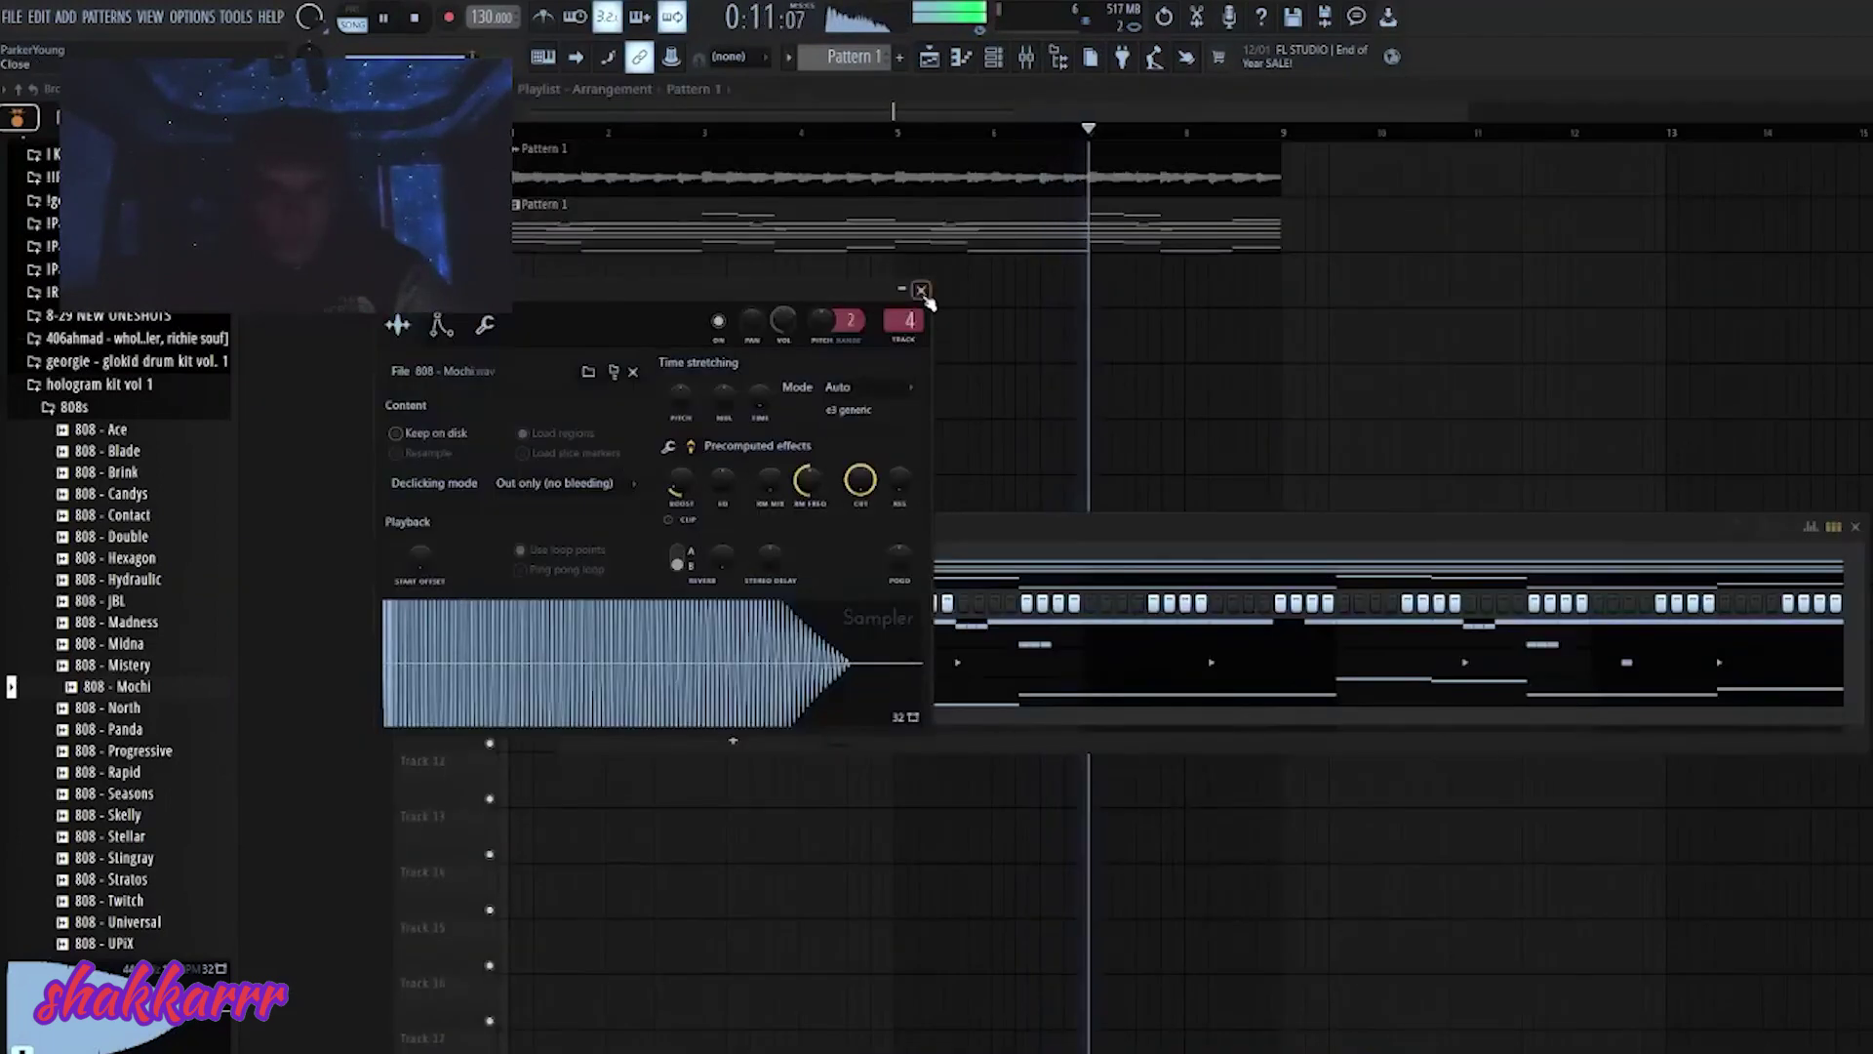
pyautogui.click(921, 291)
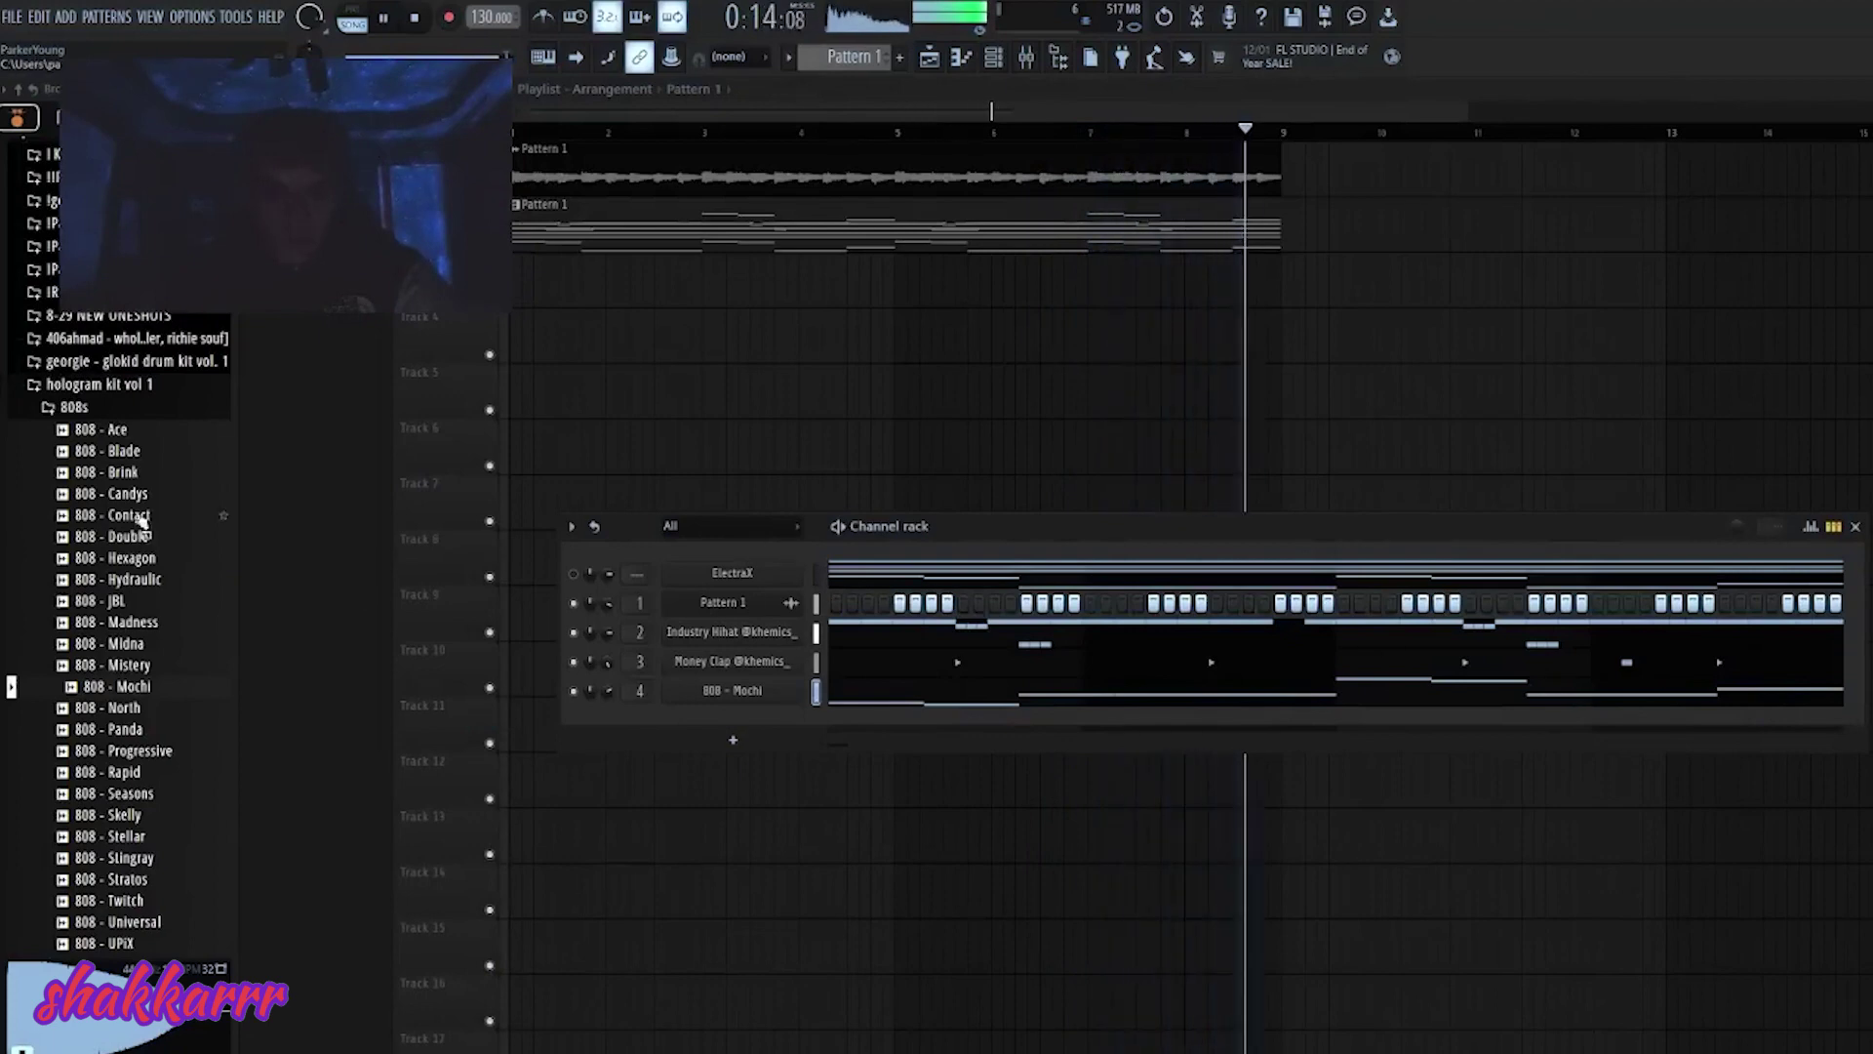
# - Audition samples in the Hi Hats folder of hologram kit vol 1, from Hyper down to Reality
pyautogui.click(70, 407)
pyautogui.click(85, 477)
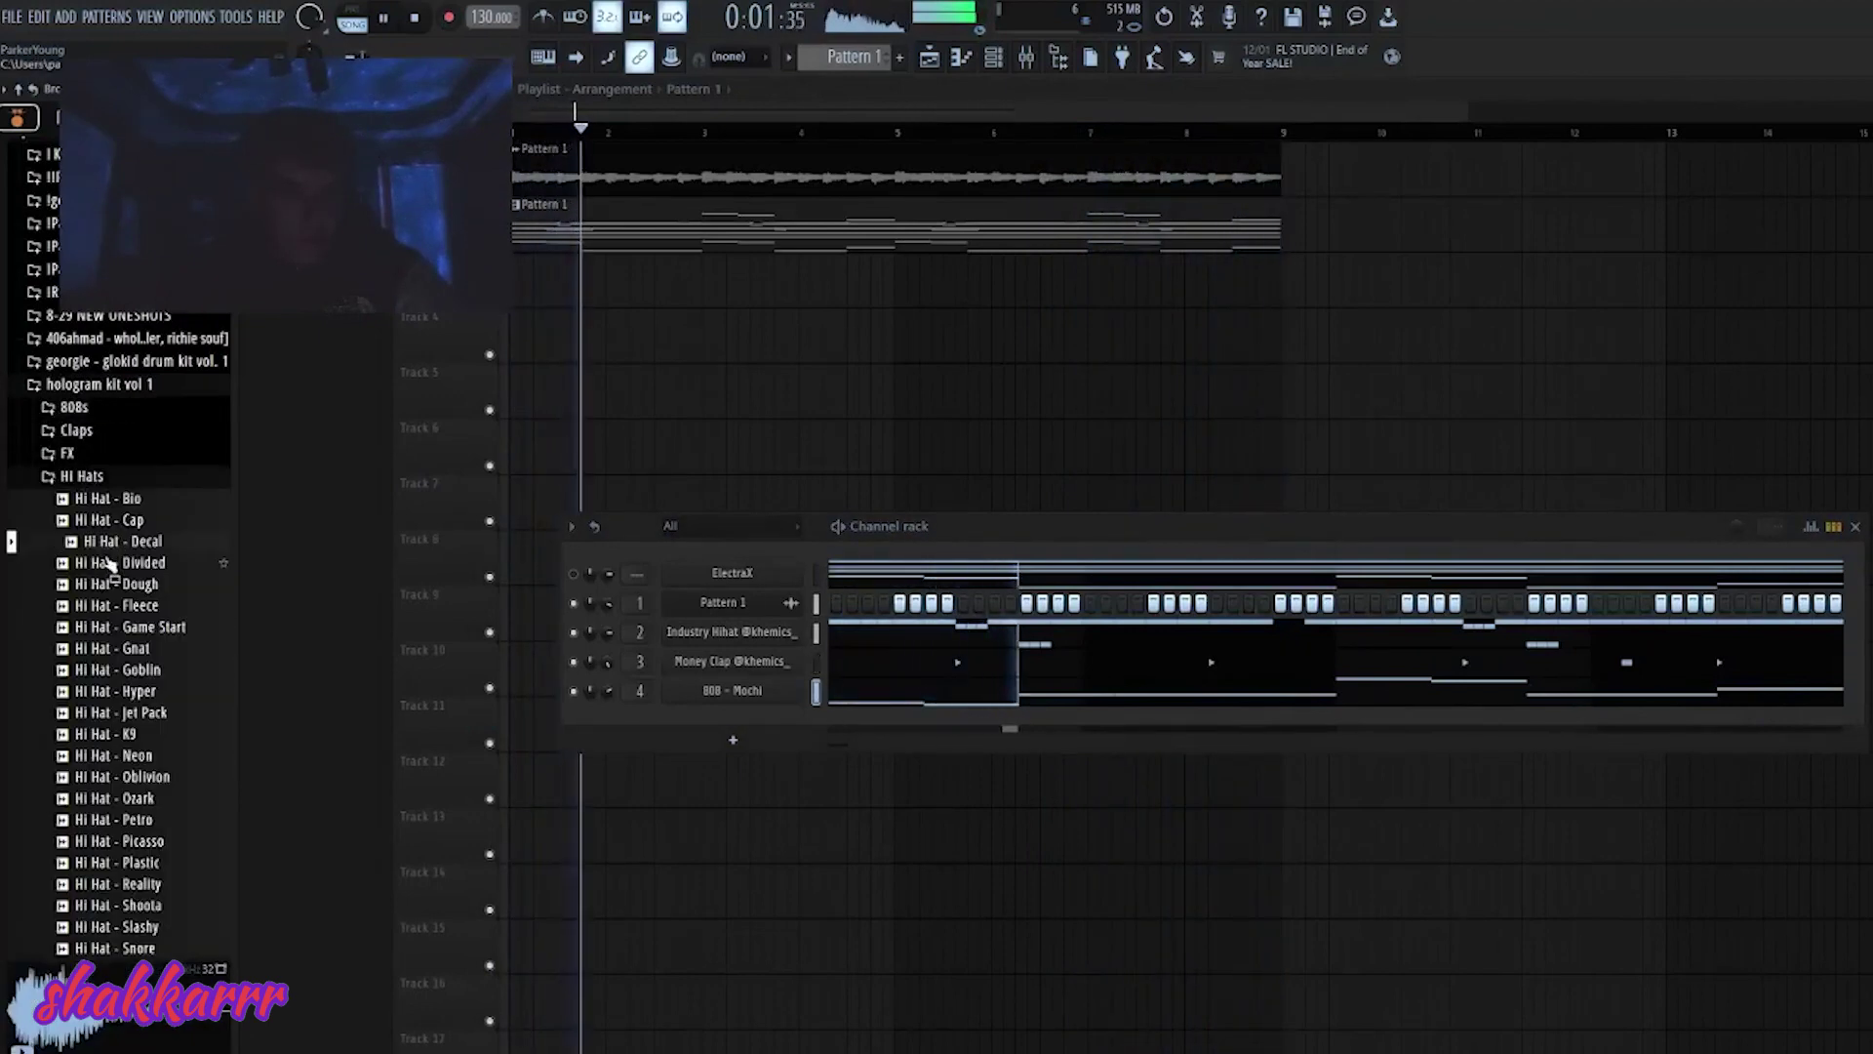
pyautogui.click(127, 669)
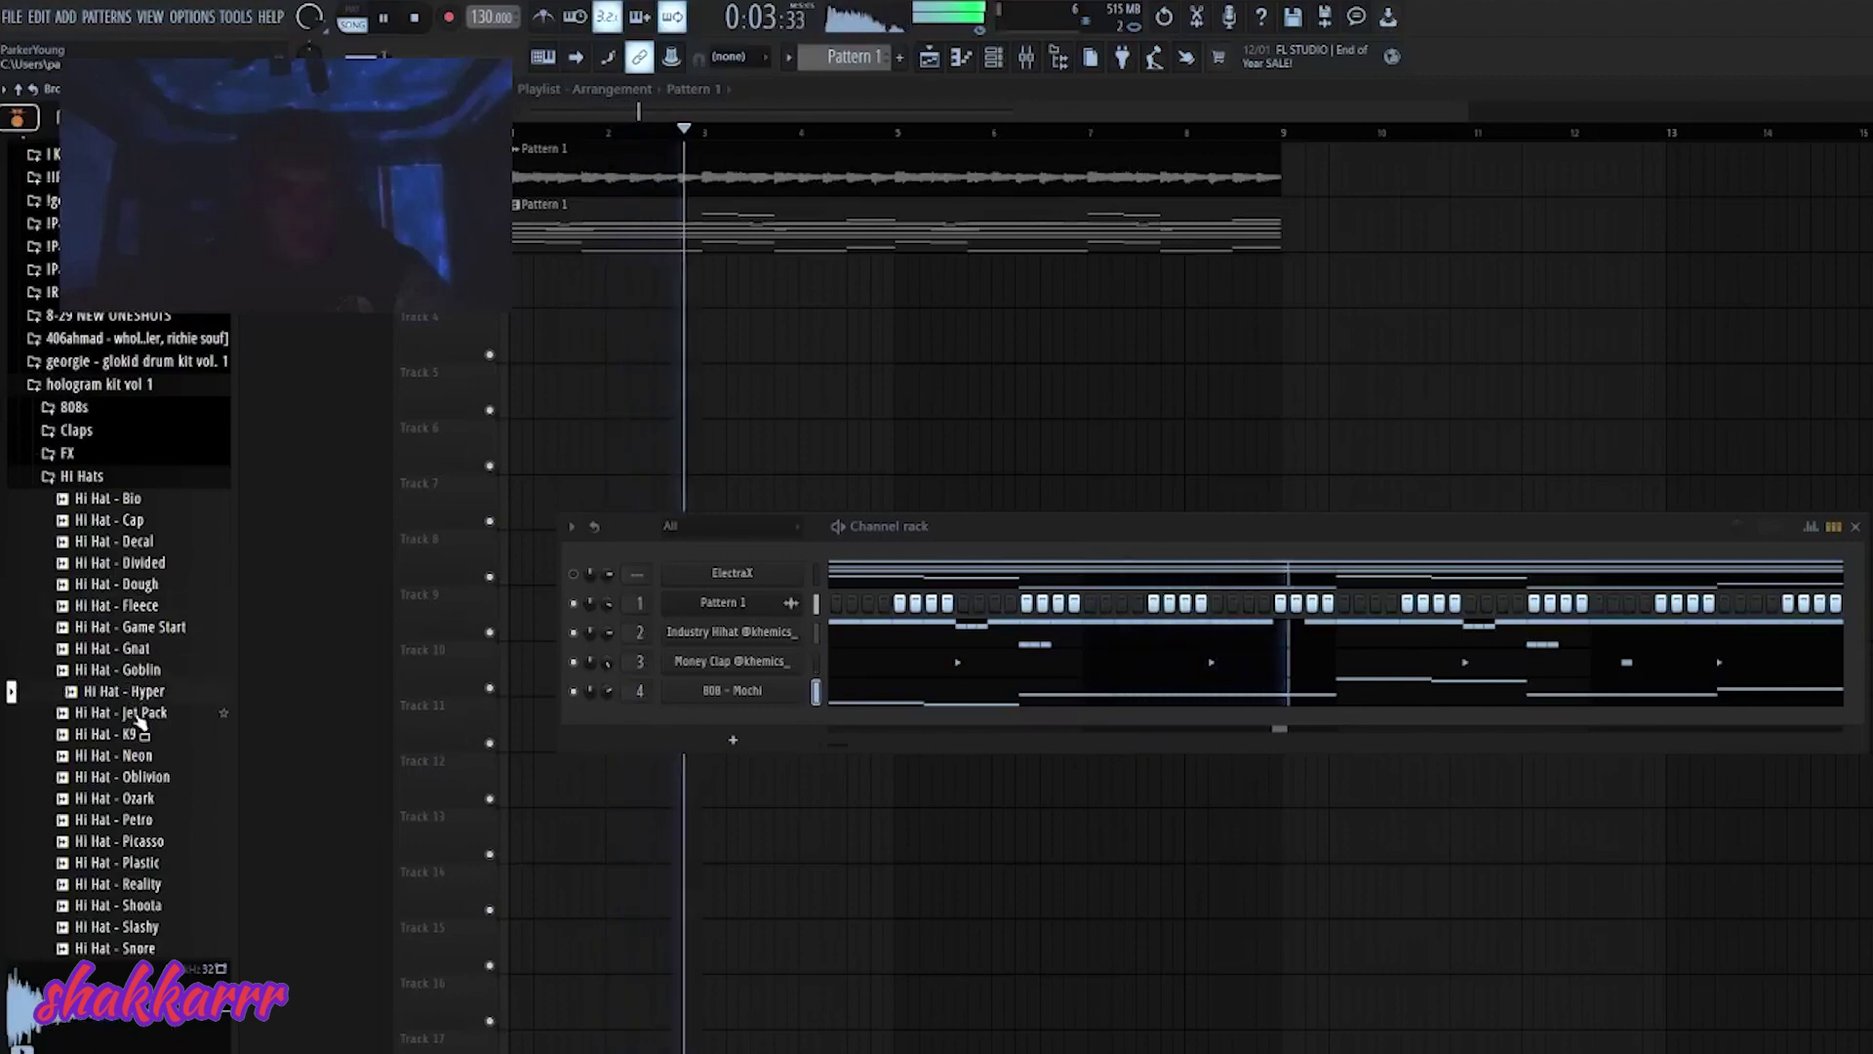
pyautogui.click(135, 695)
pyautogui.click(127, 712)
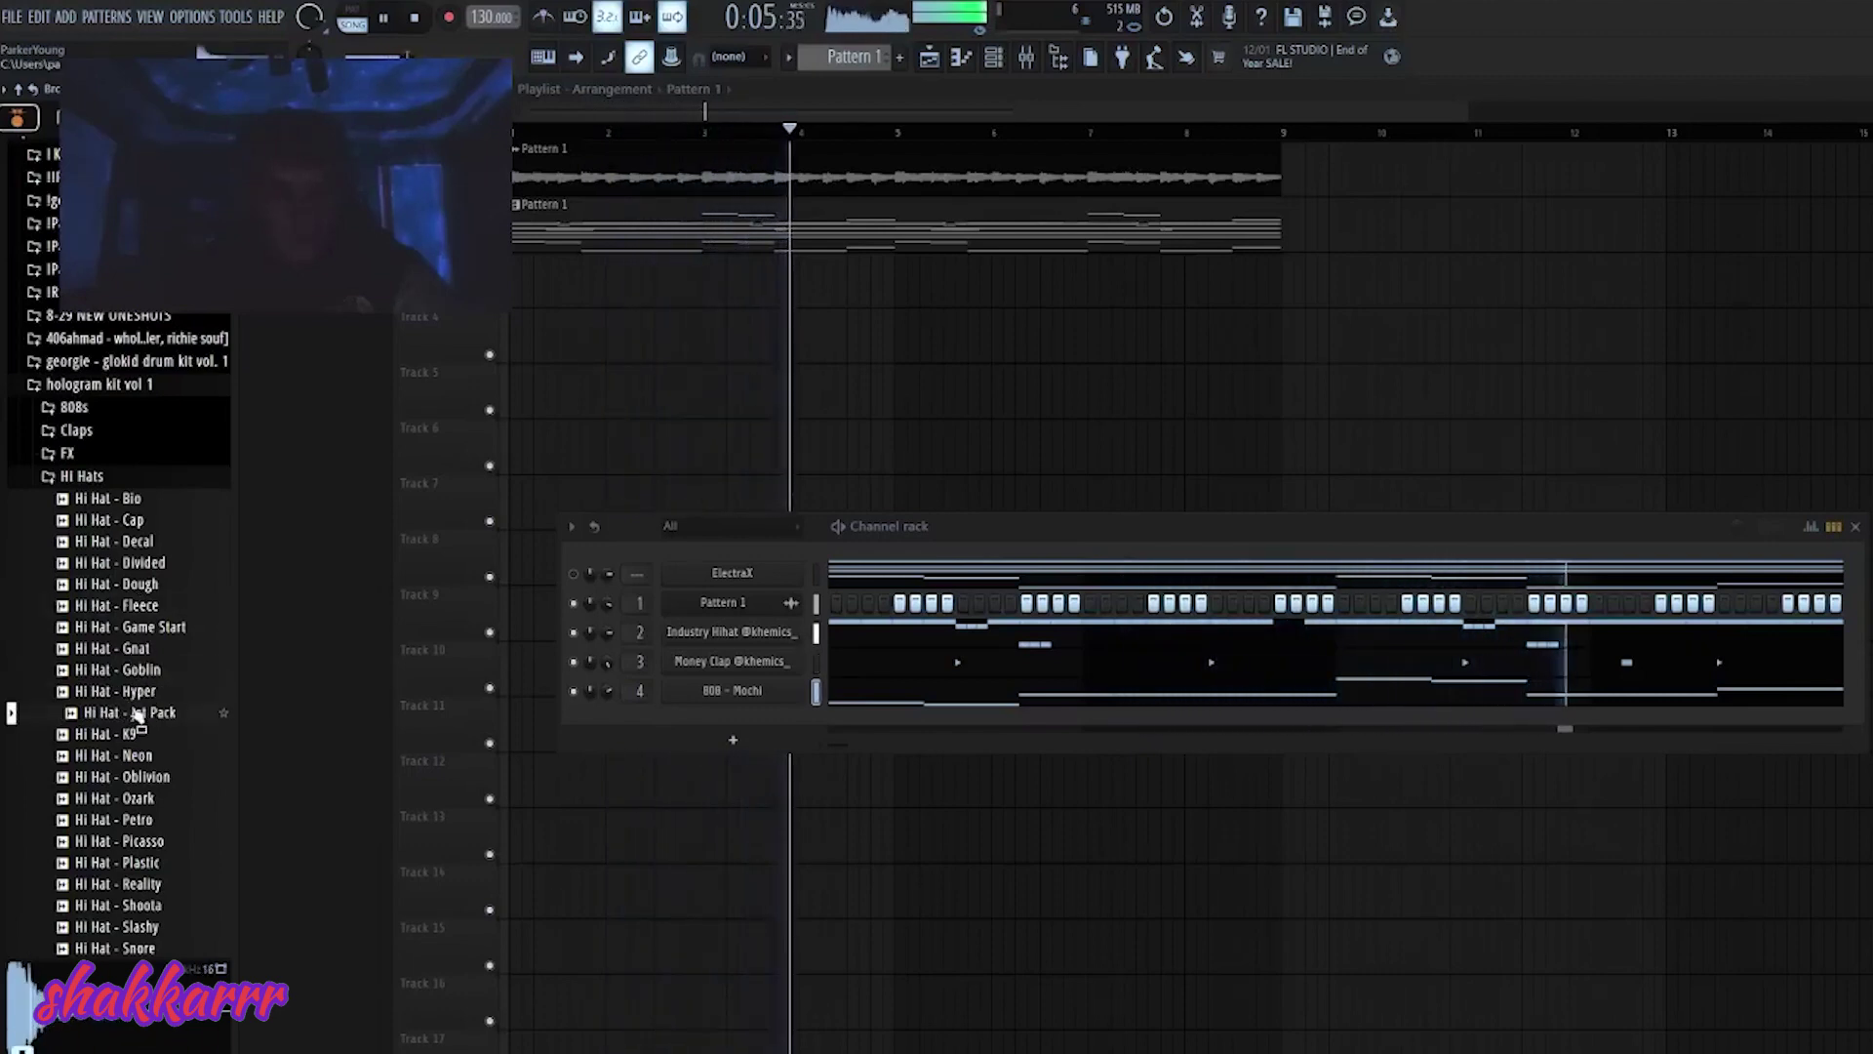
pyautogui.click(122, 755)
pyautogui.click(132, 777)
pyautogui.click(137, 819)
pyautogui.click(141, 841)
pyautogui.click(146, 884)
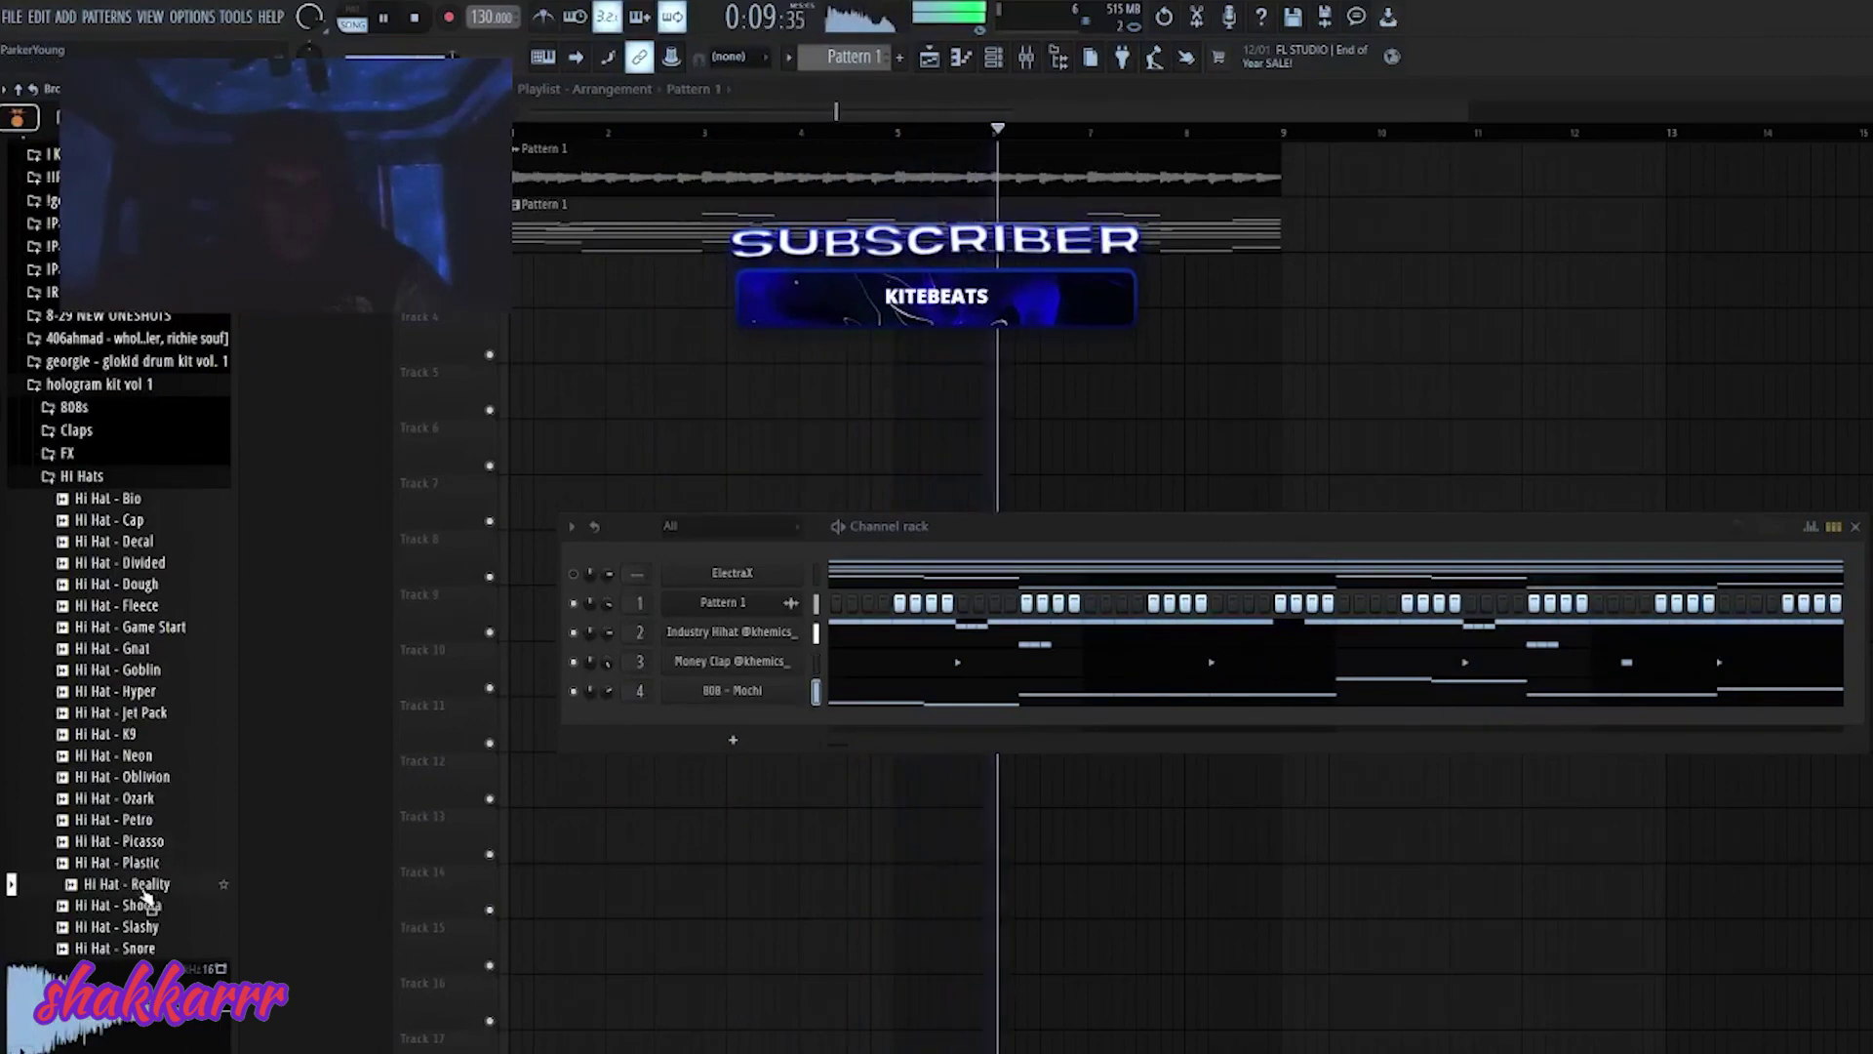
# - Add the Hi Hat - Reality sample as a new channel and open its sampler settings
pyautogui.moveTo(147, 898); pyautogui.dragTo(741, 726)
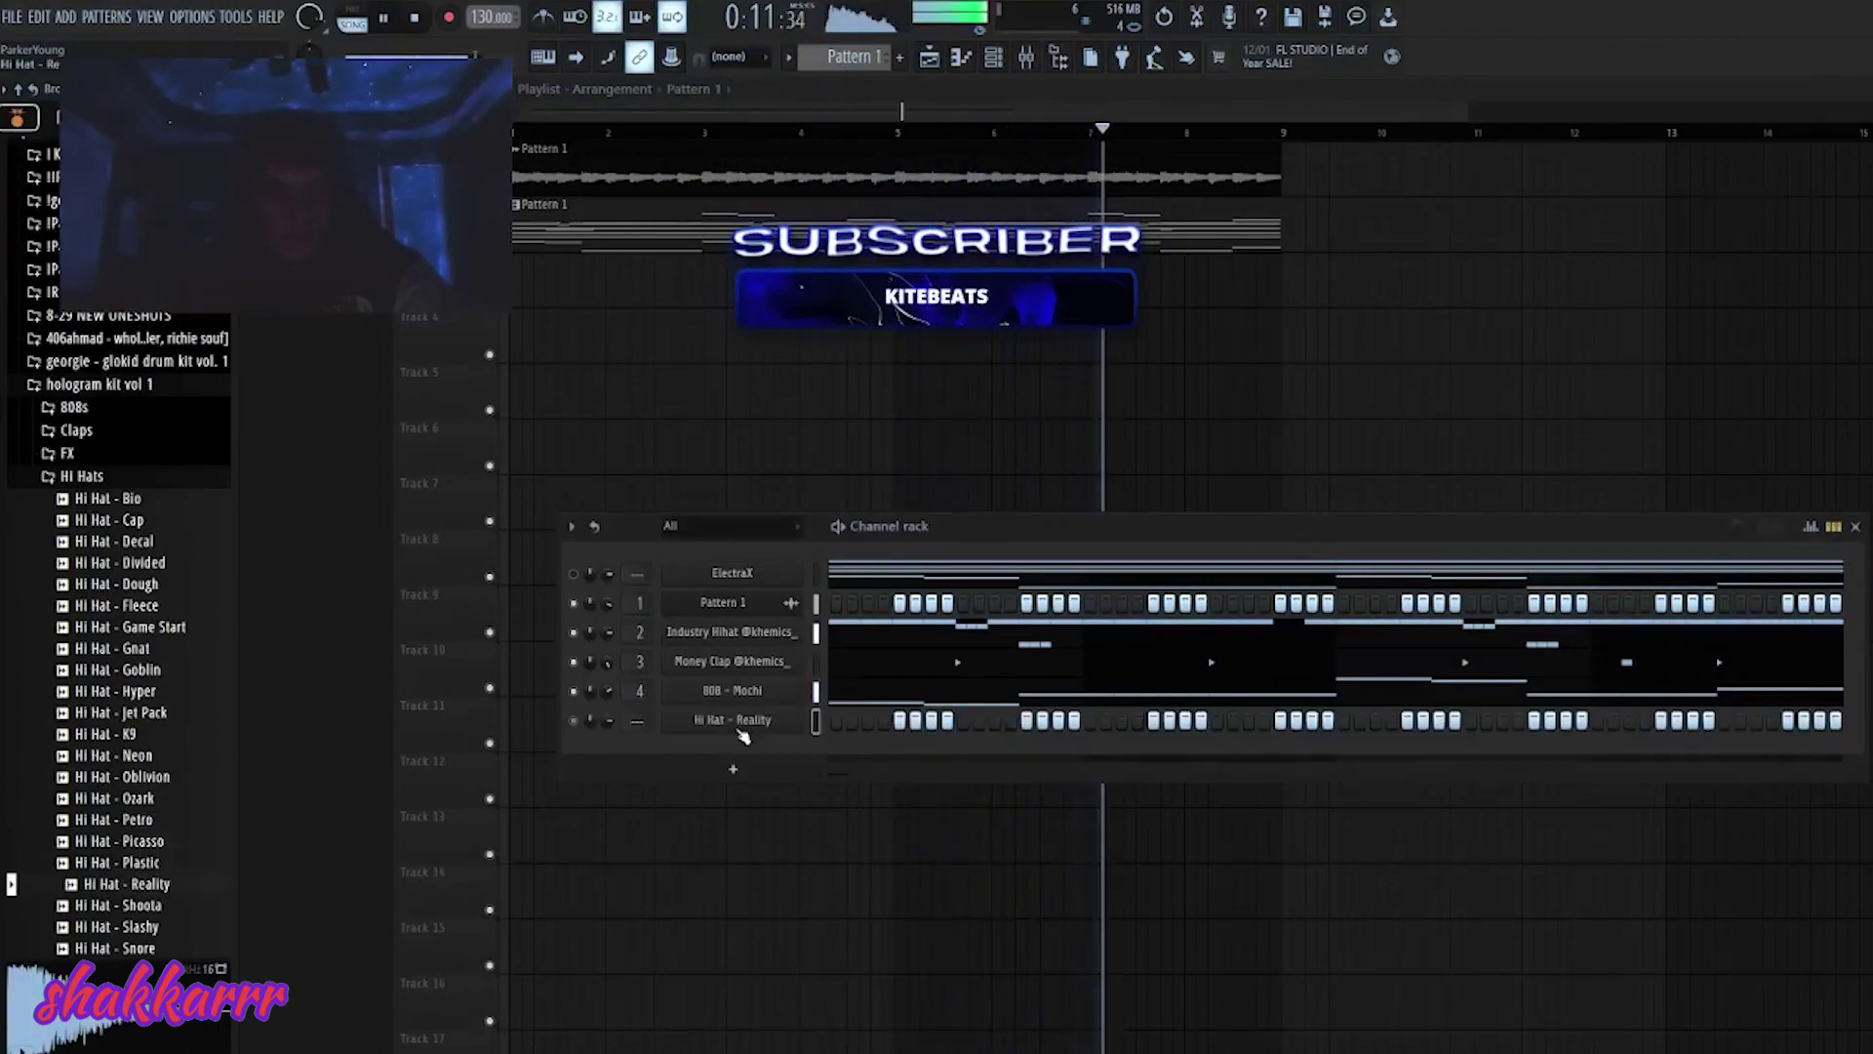
pyautogui.click(732, 719)
pyautogui.moveTo(843, 596); pyautogui.dragTo(807, 682)
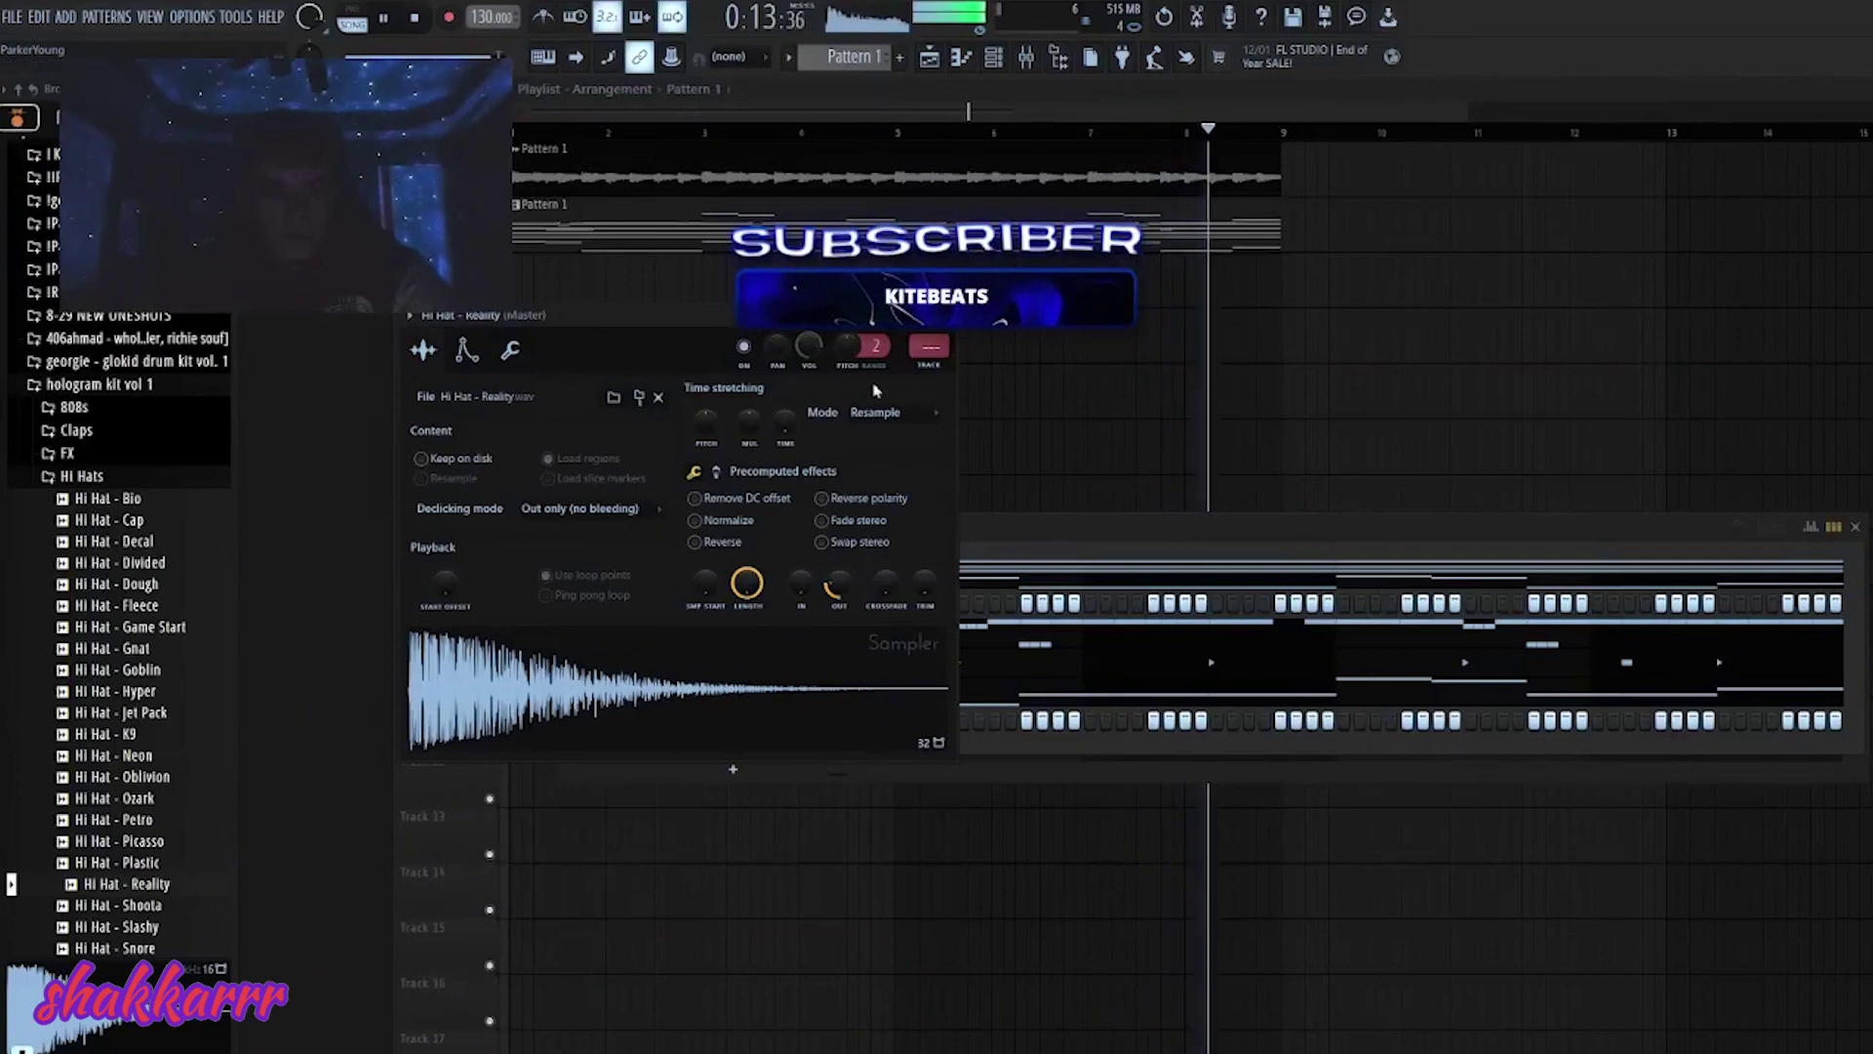
# - Replace the Reality sample with Hi Hat - Hyper on the new hi-hat channel and close its sampler window
pyautogui.click(146, 691)
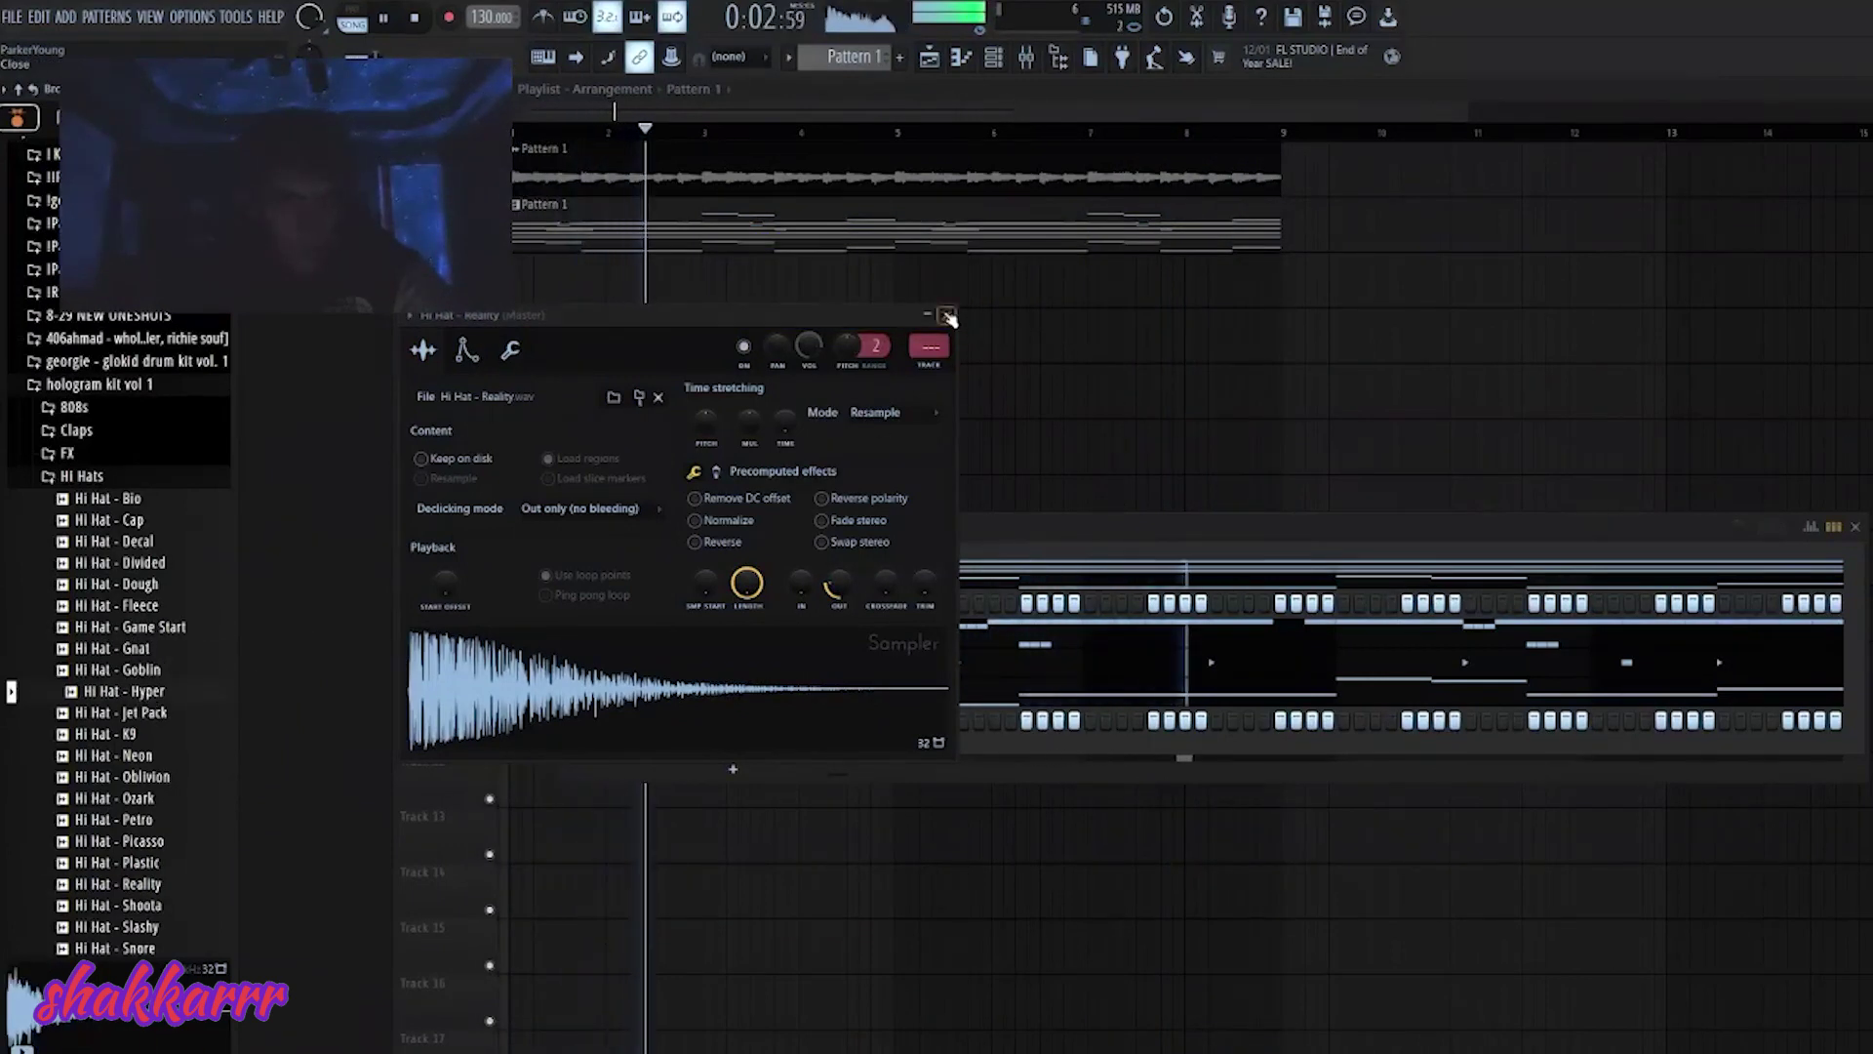
pyautogui.click(947, 315)
pyautogui.moveTo(147, 690); pyautogui.dragTo(740, 719)
pyautogui.click(740, 719)
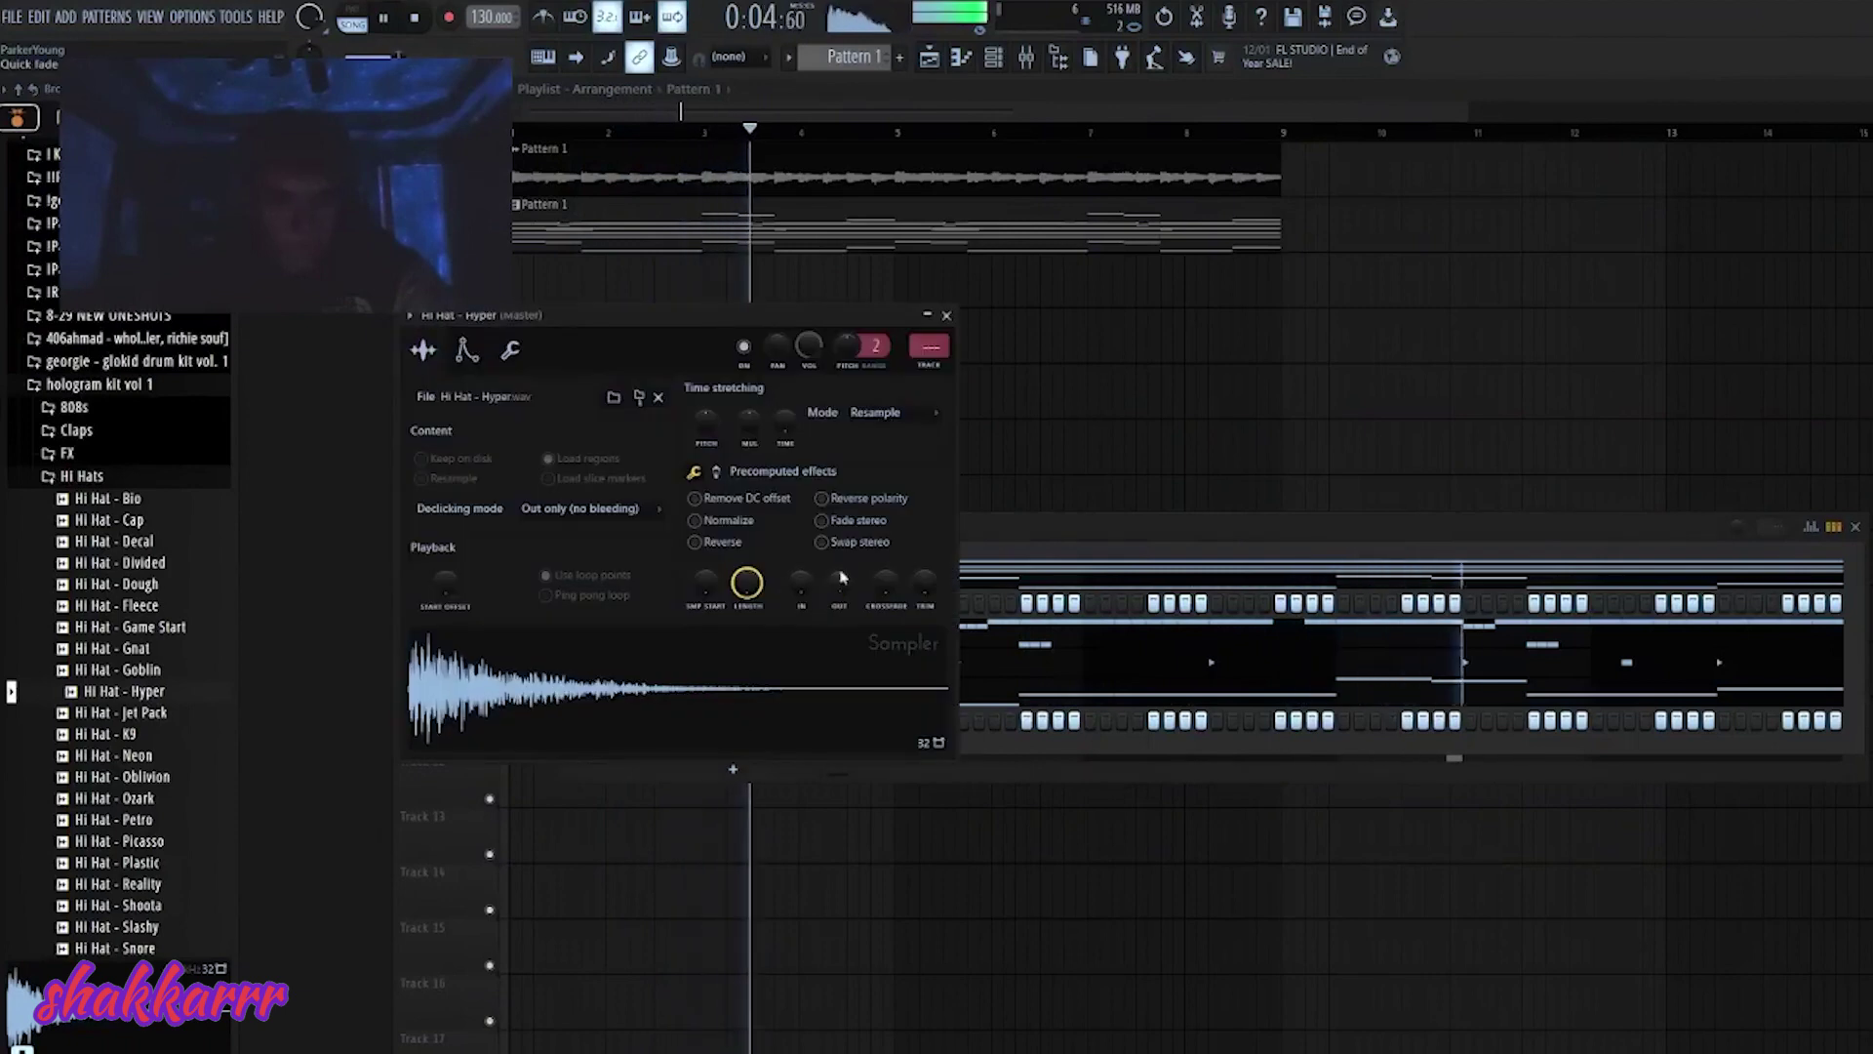
pyautogui.click(947, 315)
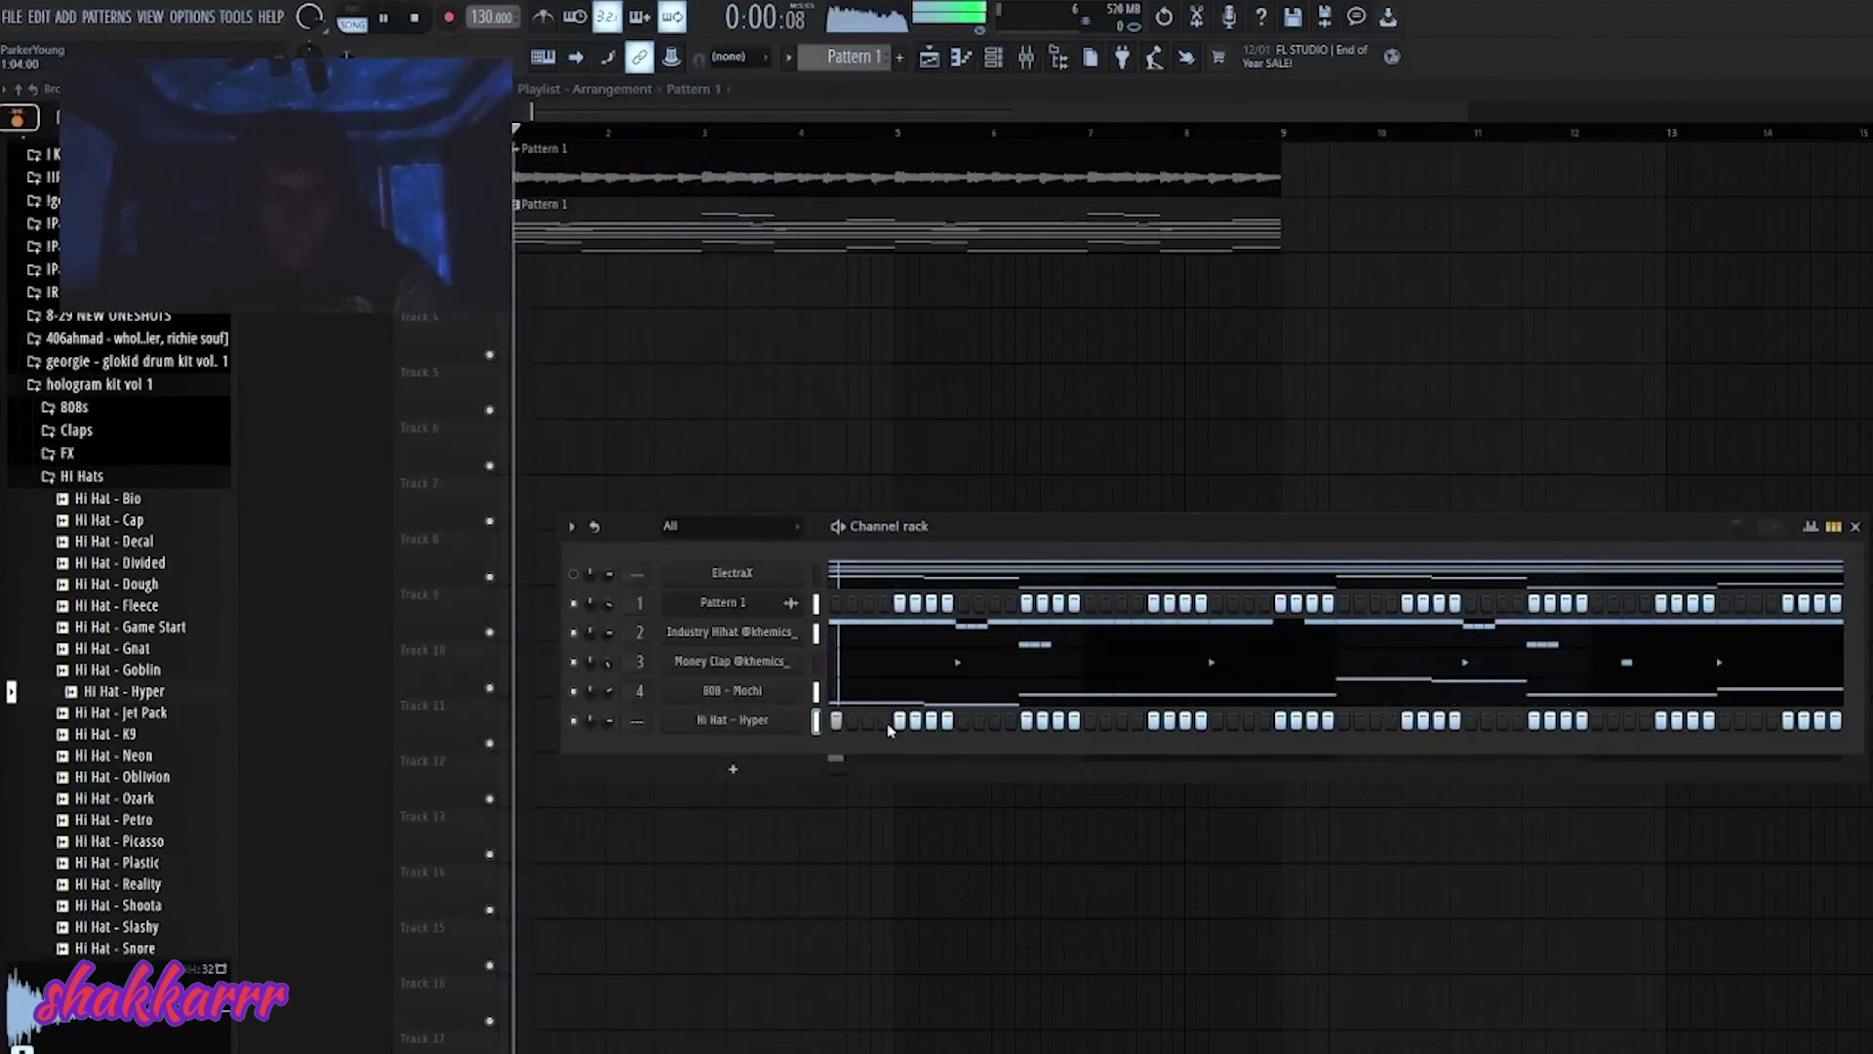
# - Enter Hi Hat - Hyper hits on steps 1, 3, 11, 13, 15, 17 and 19 of the pattern
pyautogui.click(868, 723)
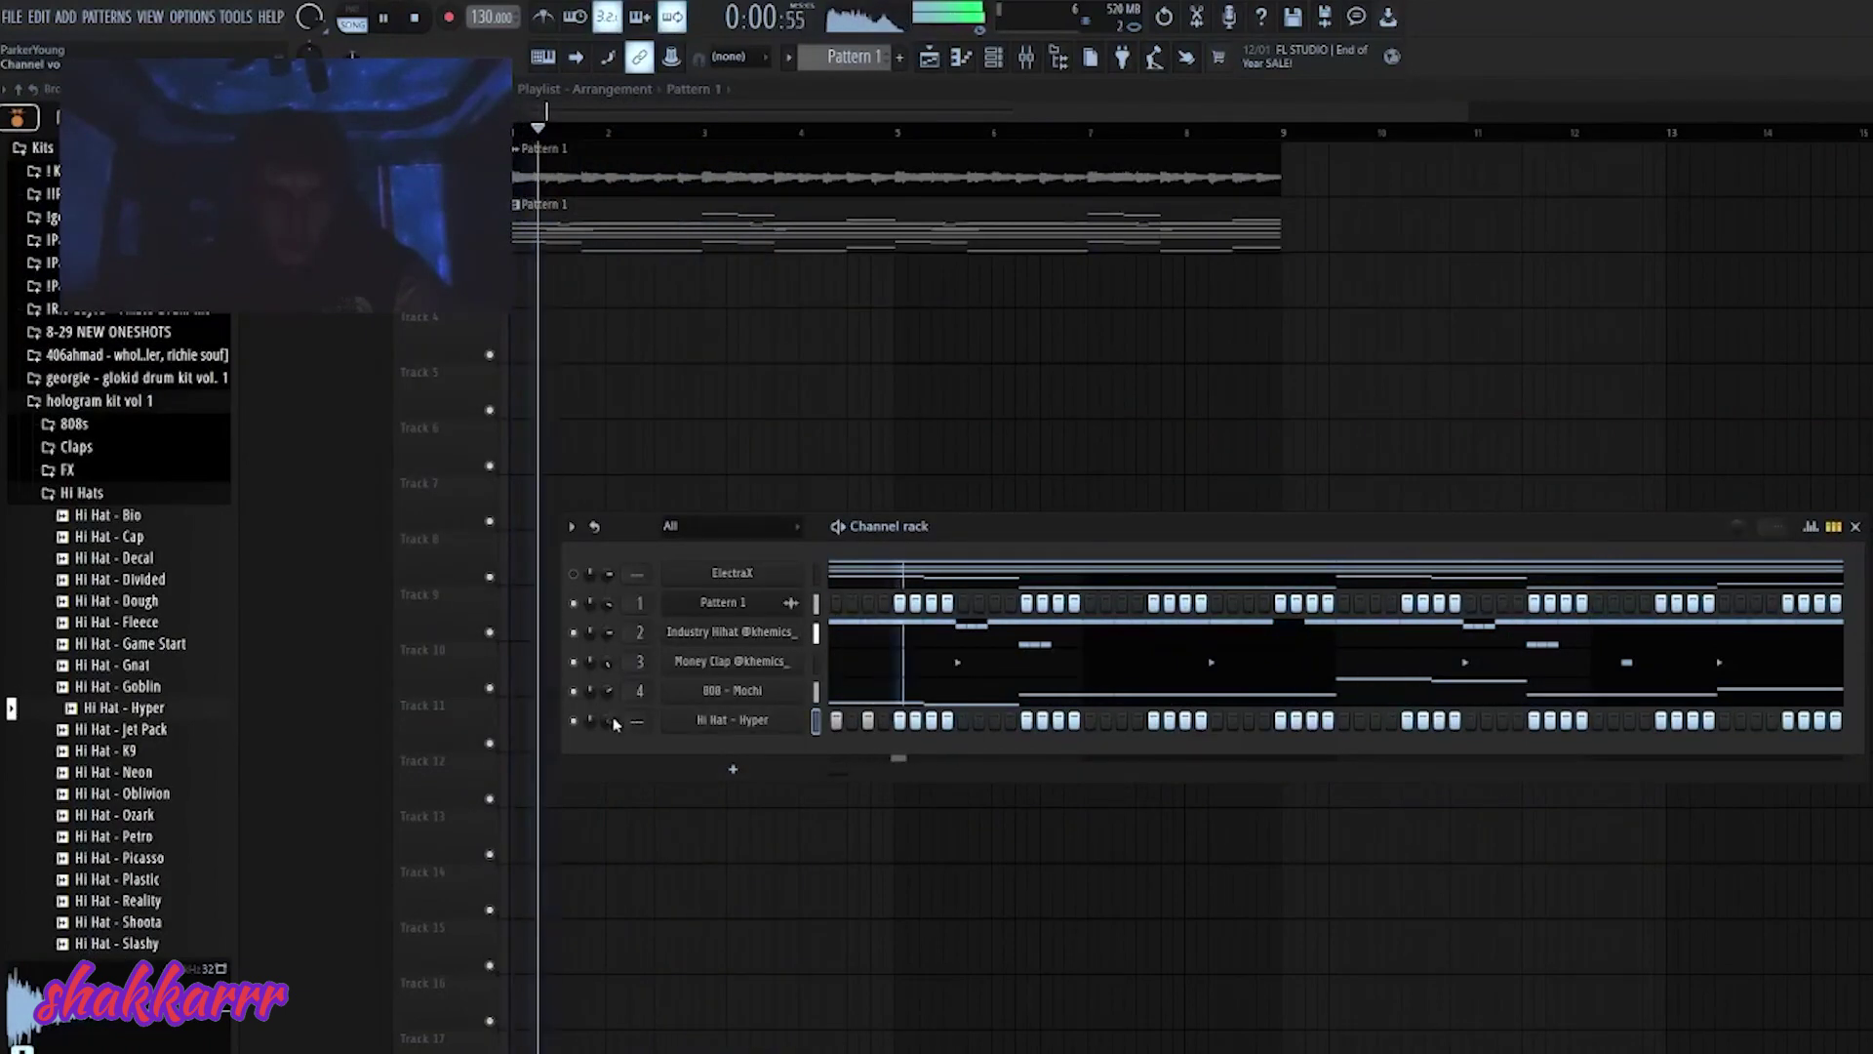
pyautogui.click(994, 720)
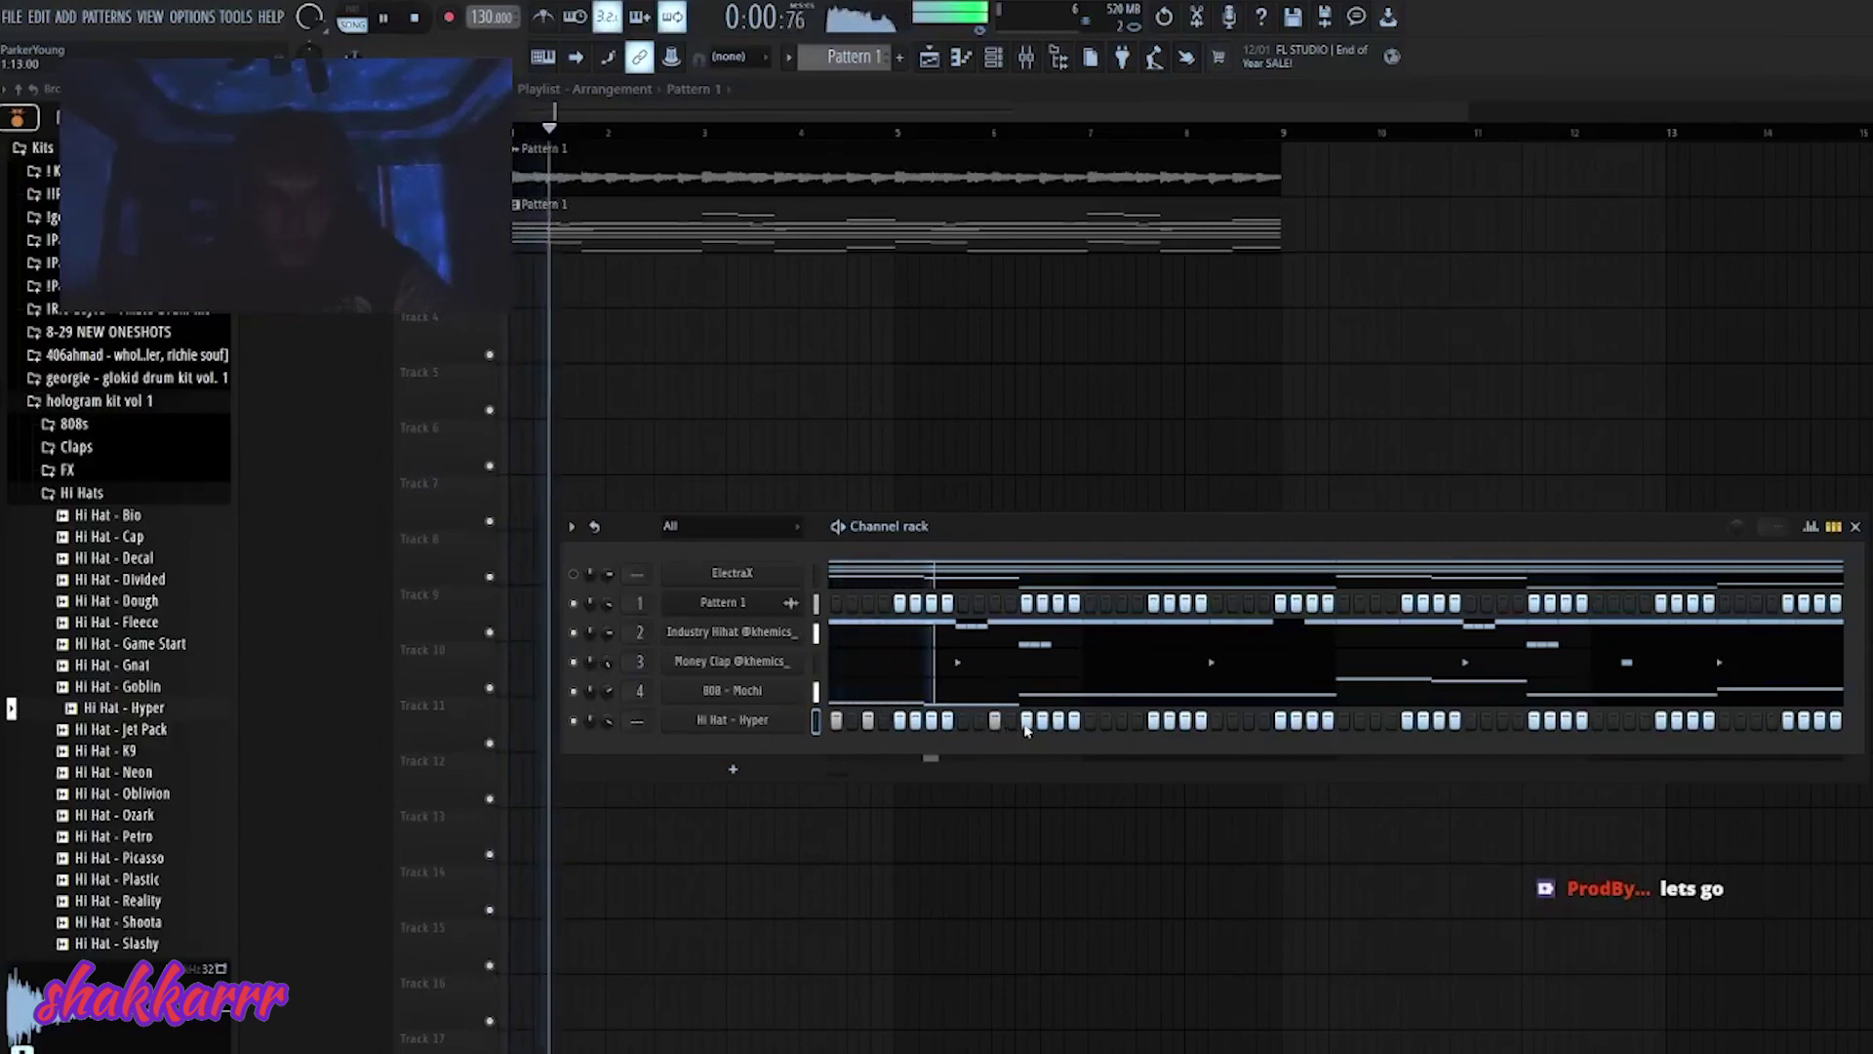
pyautogui.click(1090, 720)
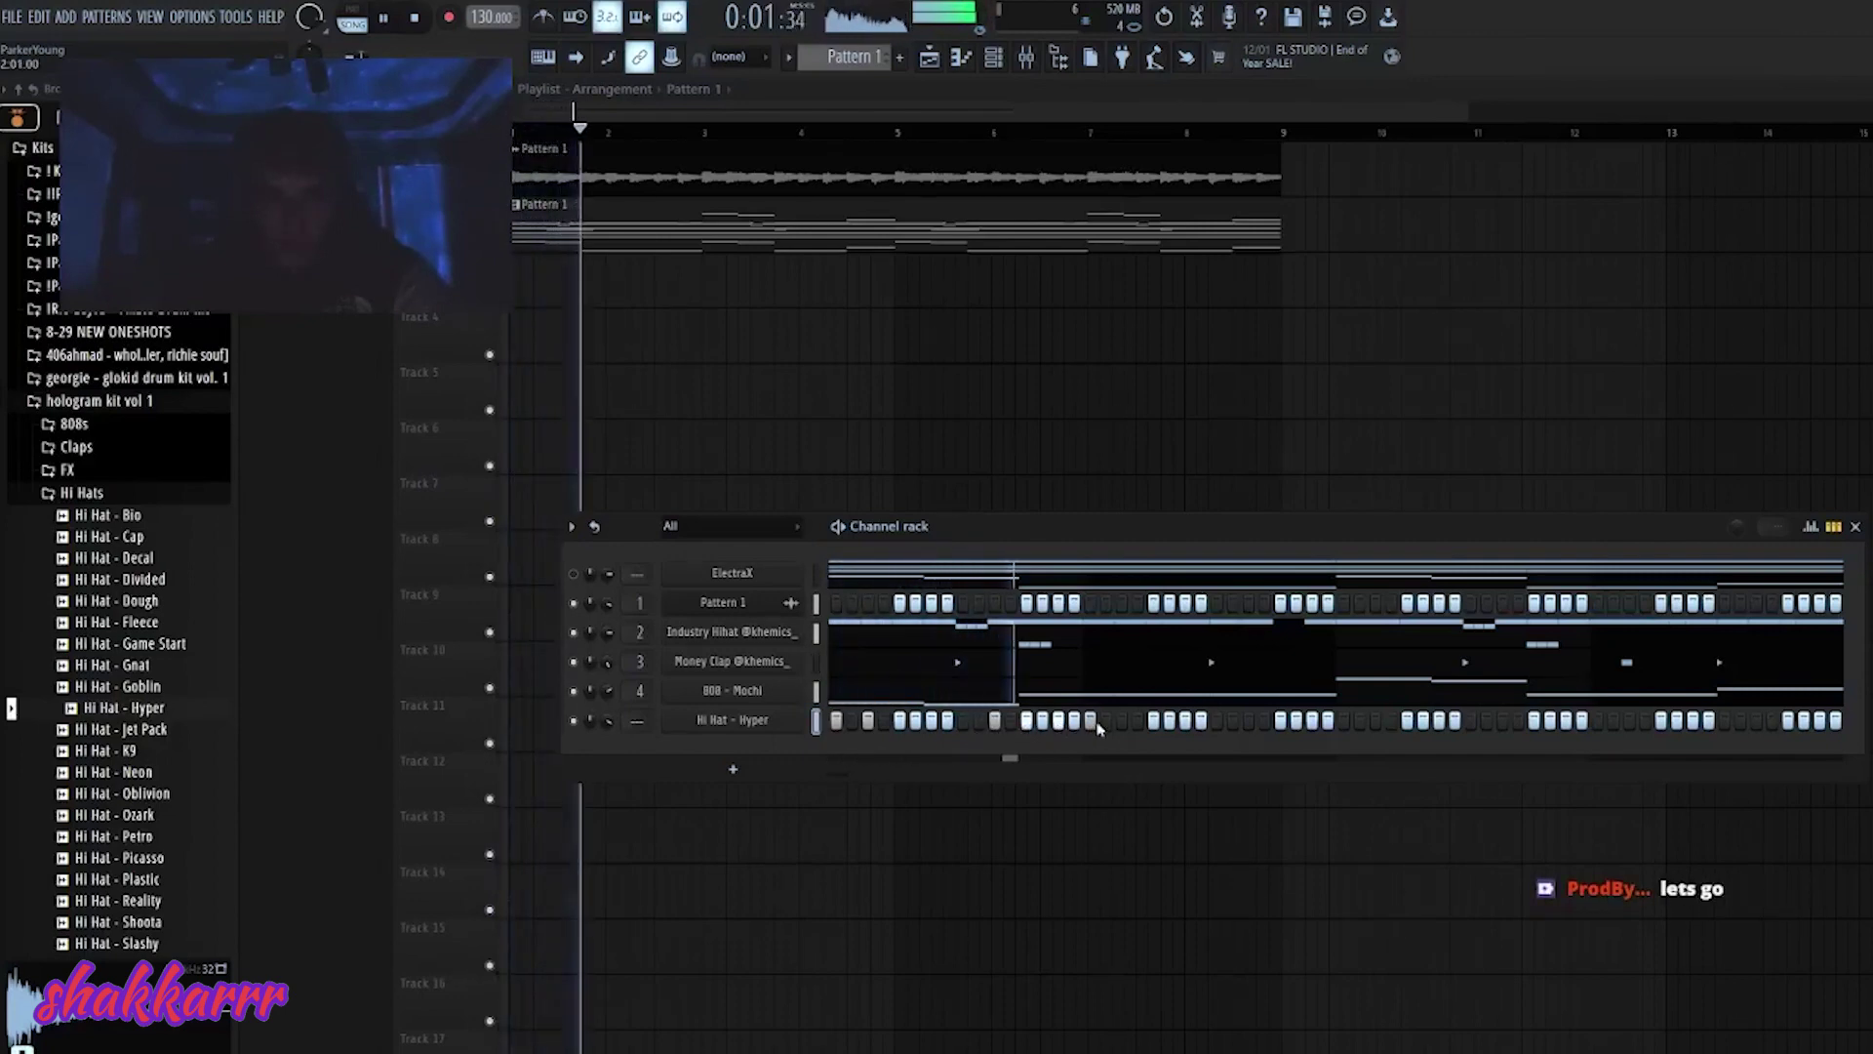
# - Extend the Hi Hat - Hyper pattern in the piano roll with five more C5 notes across the rest of bar 2
pyautogui.rightClick(765, 719)
pyautogui.click(711, 276)
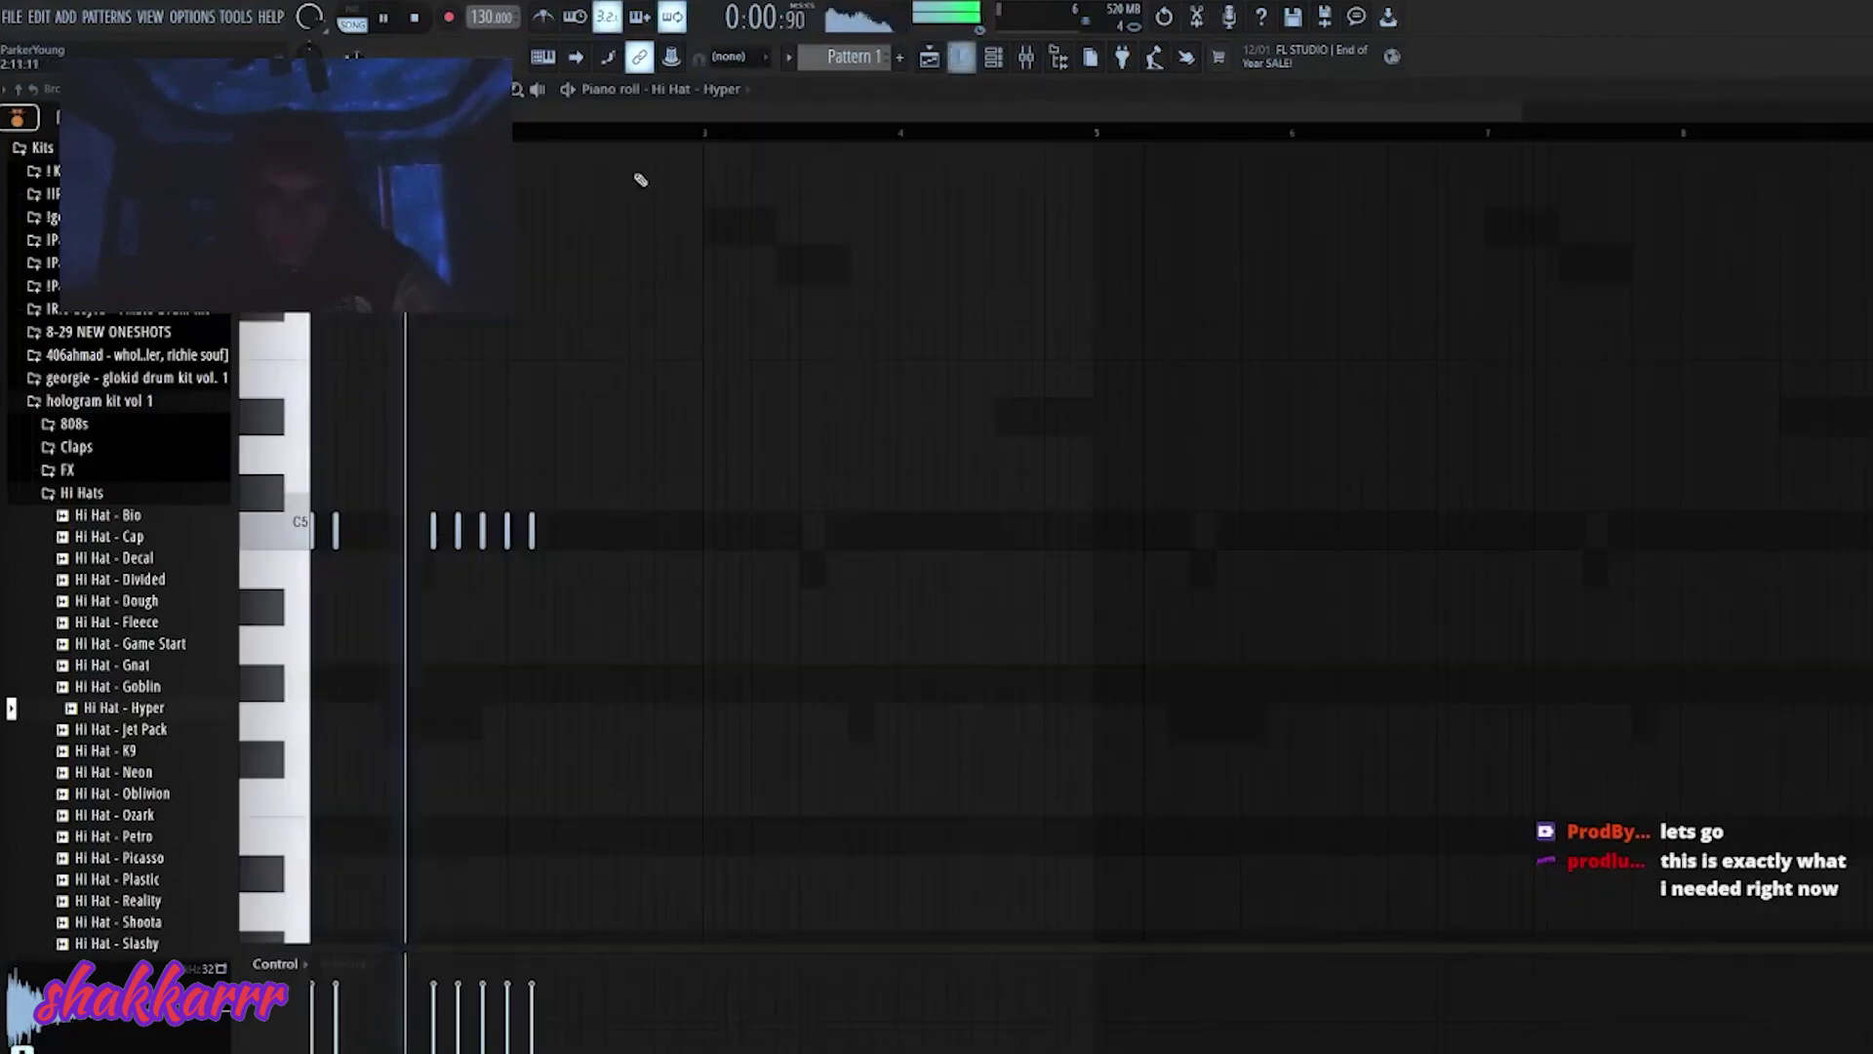
pyautogui.click(1296, 365)
pyautogui.hotkey('ctrl', 'z')
pyautogui.scroll(-2, 641, 517)
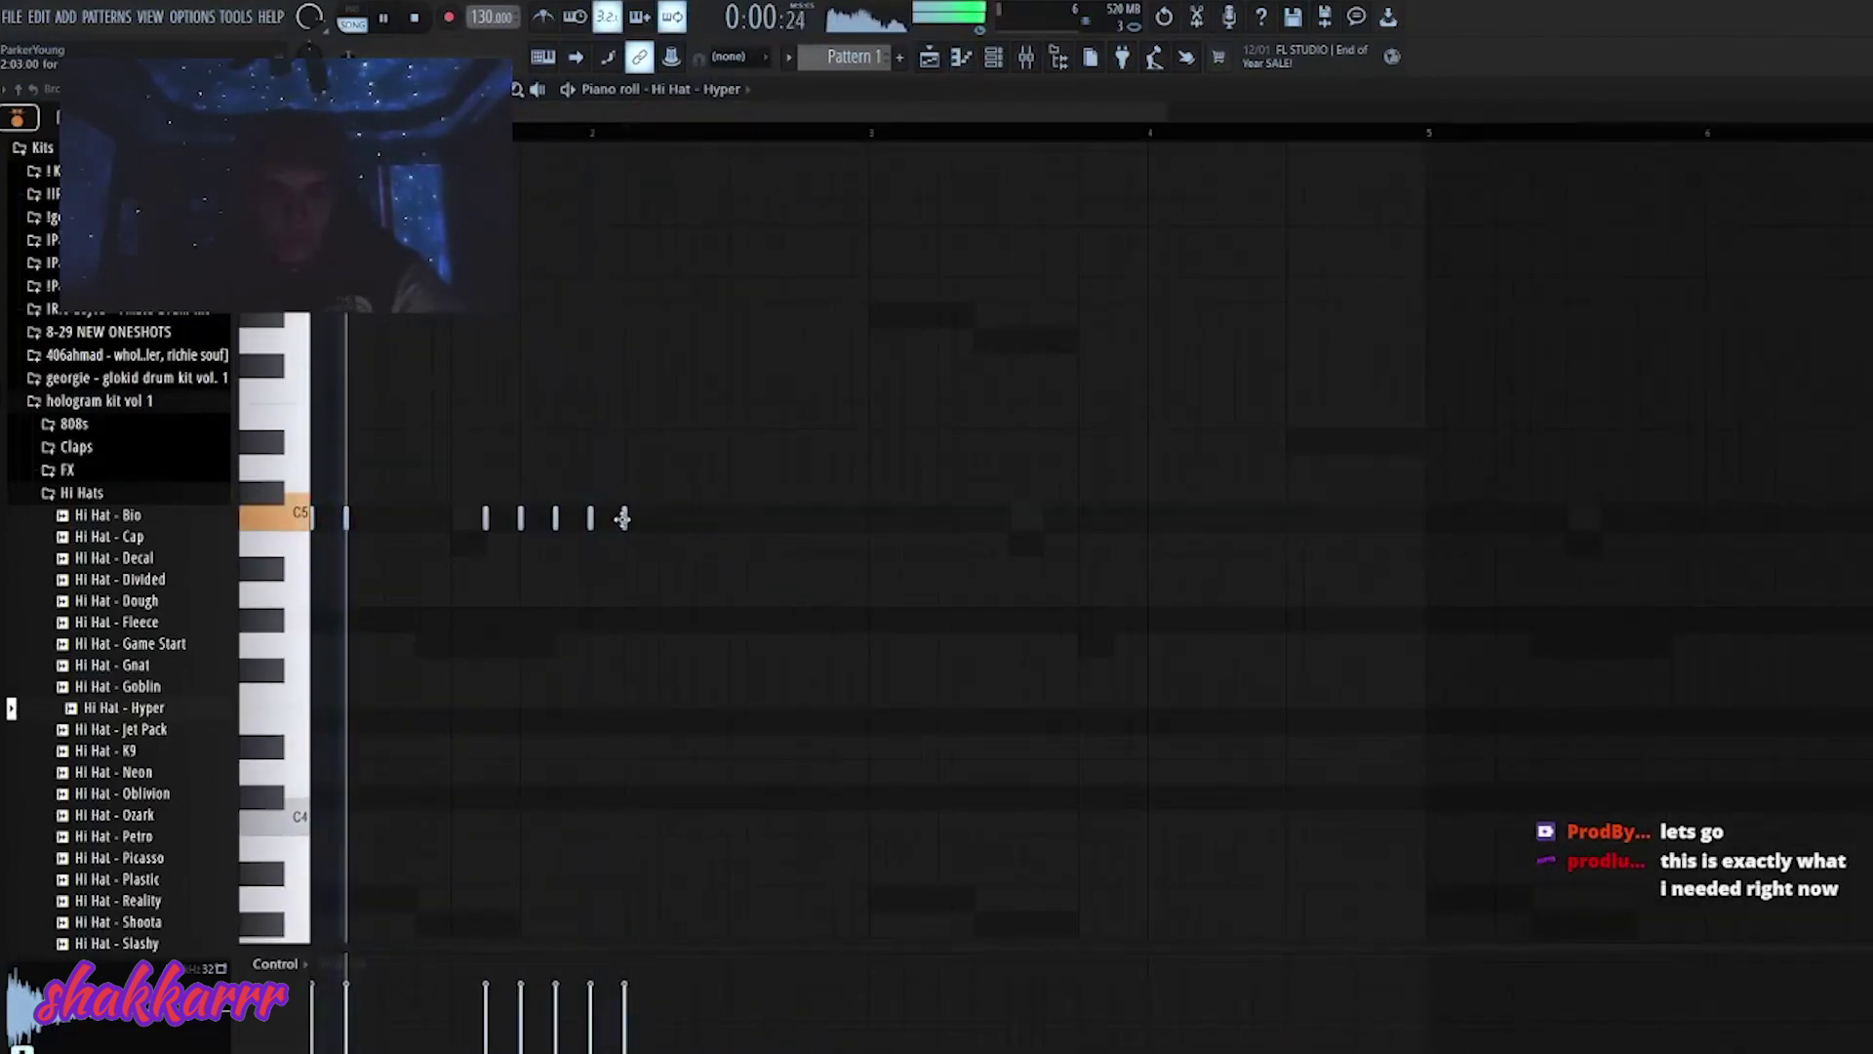
pyautogui.click(728, 519)
pyautogui.click(769, 525)
pyautogui.press('space')
pyautogui.click(660, 518)
pyautogui.click(806, 518)
pyautogui.moveTo(816, 520); pyautogui.dragTo(836, 517)
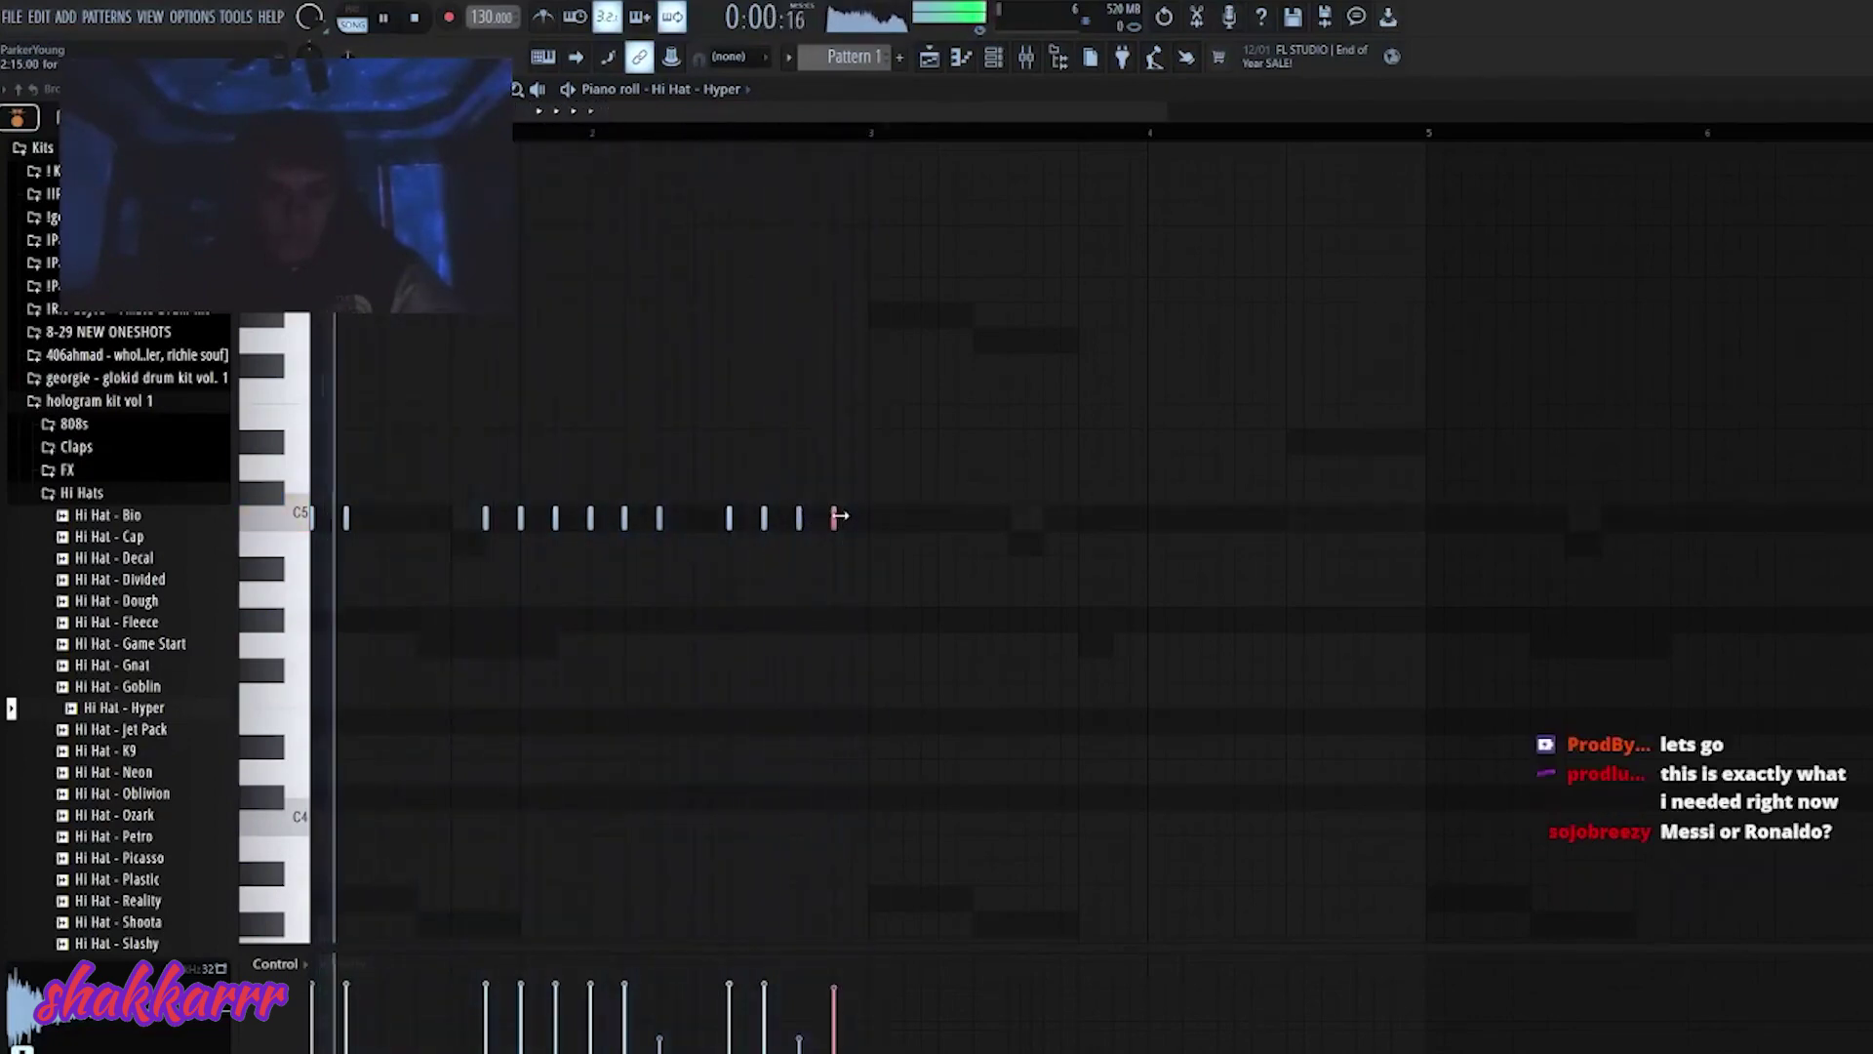
# - Duplicate the two-bar hi-hat pattern into bars 3 and 4
pyautogui.hotkey('ctrl', 'a')
pyautogui.hotkey('ctrl', 'b')
pyautogui.click(1070, 606)
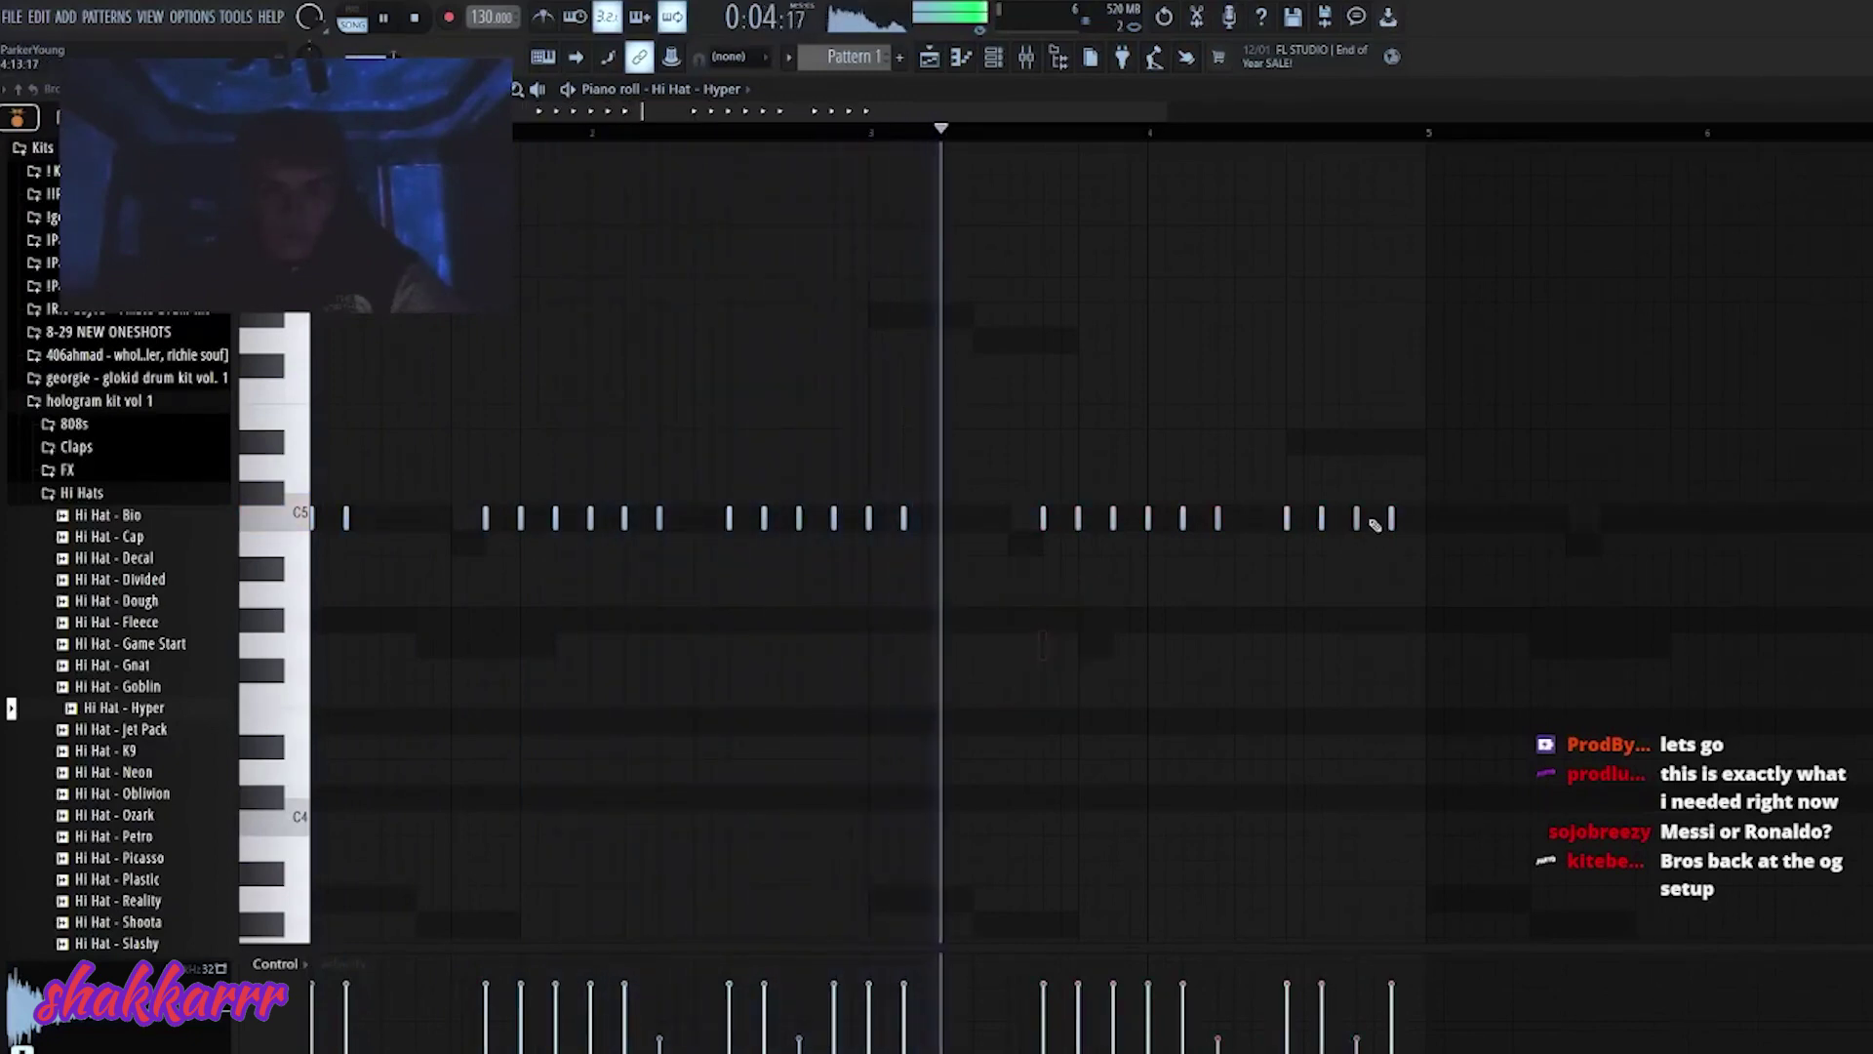
# - Add an extra C5 hit near the end of bar 4 and duplicate the four-bar hi-hat pattern into bars 5 to 8
pyautogui.click(1305, 520)
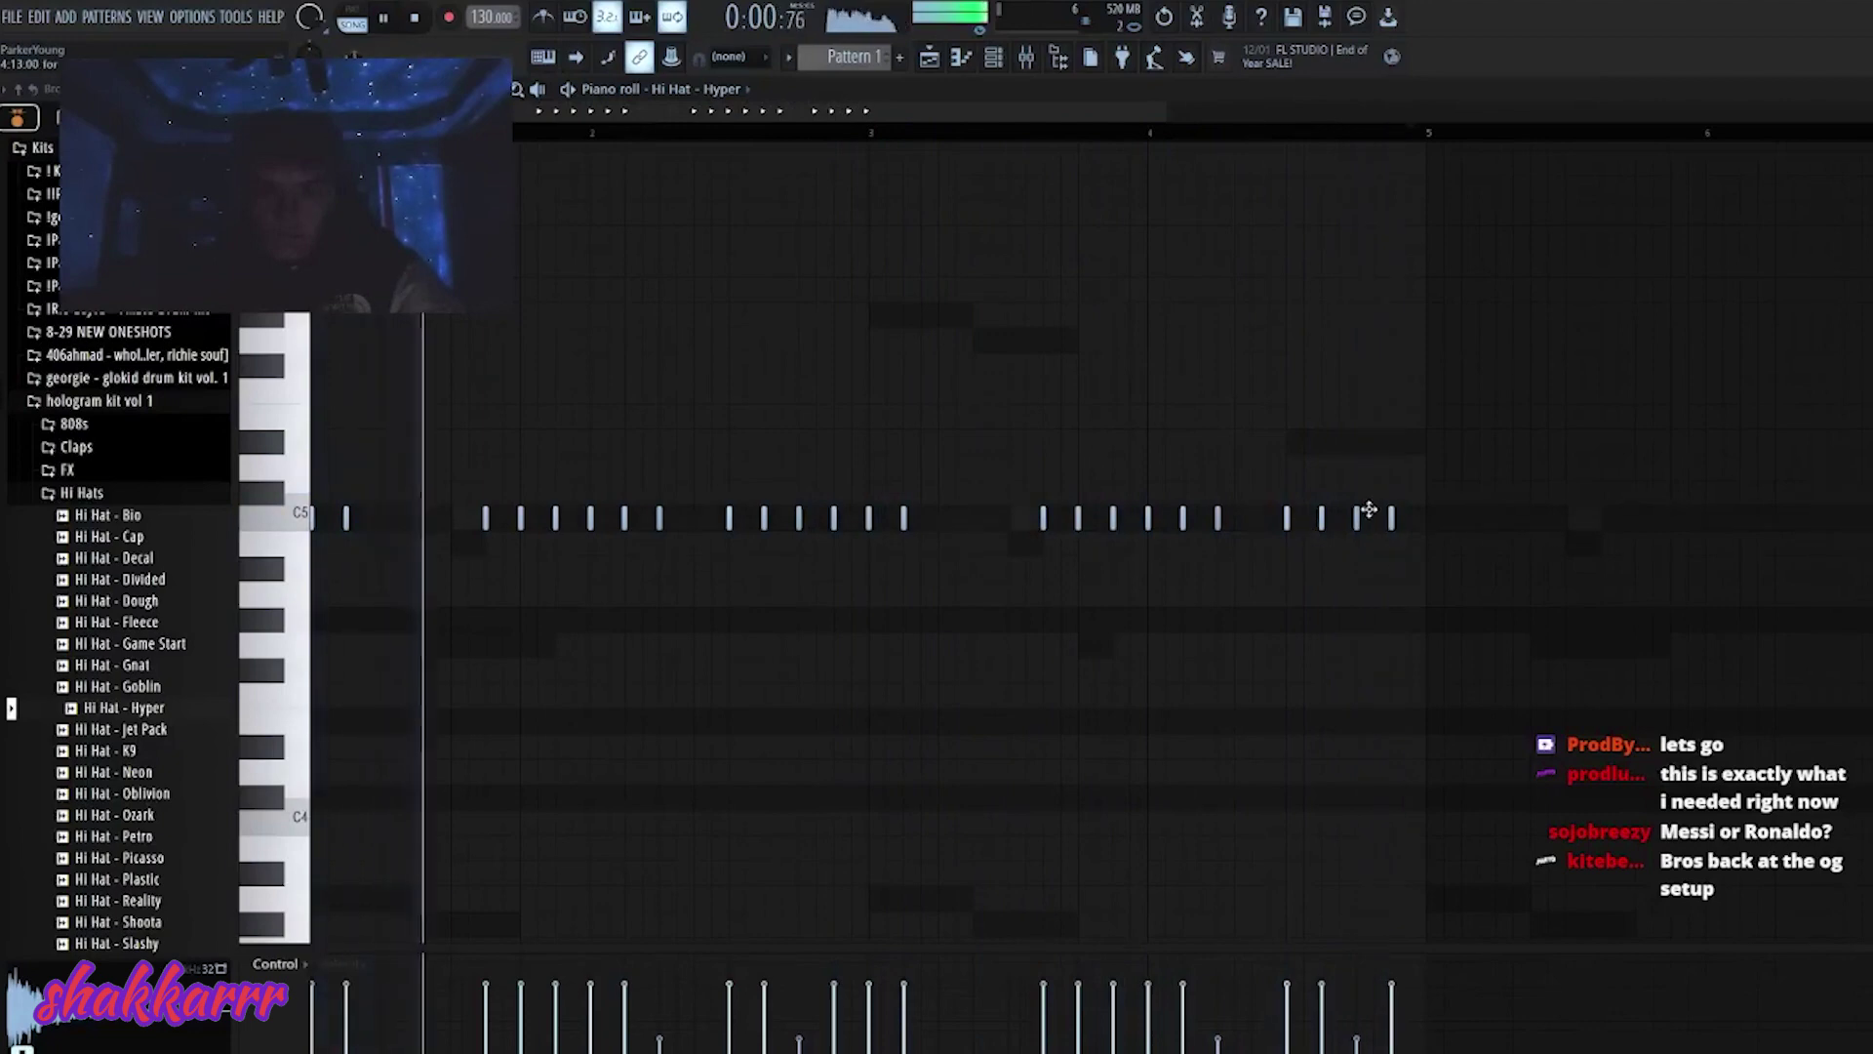
pyautogui.click(1373, 517)
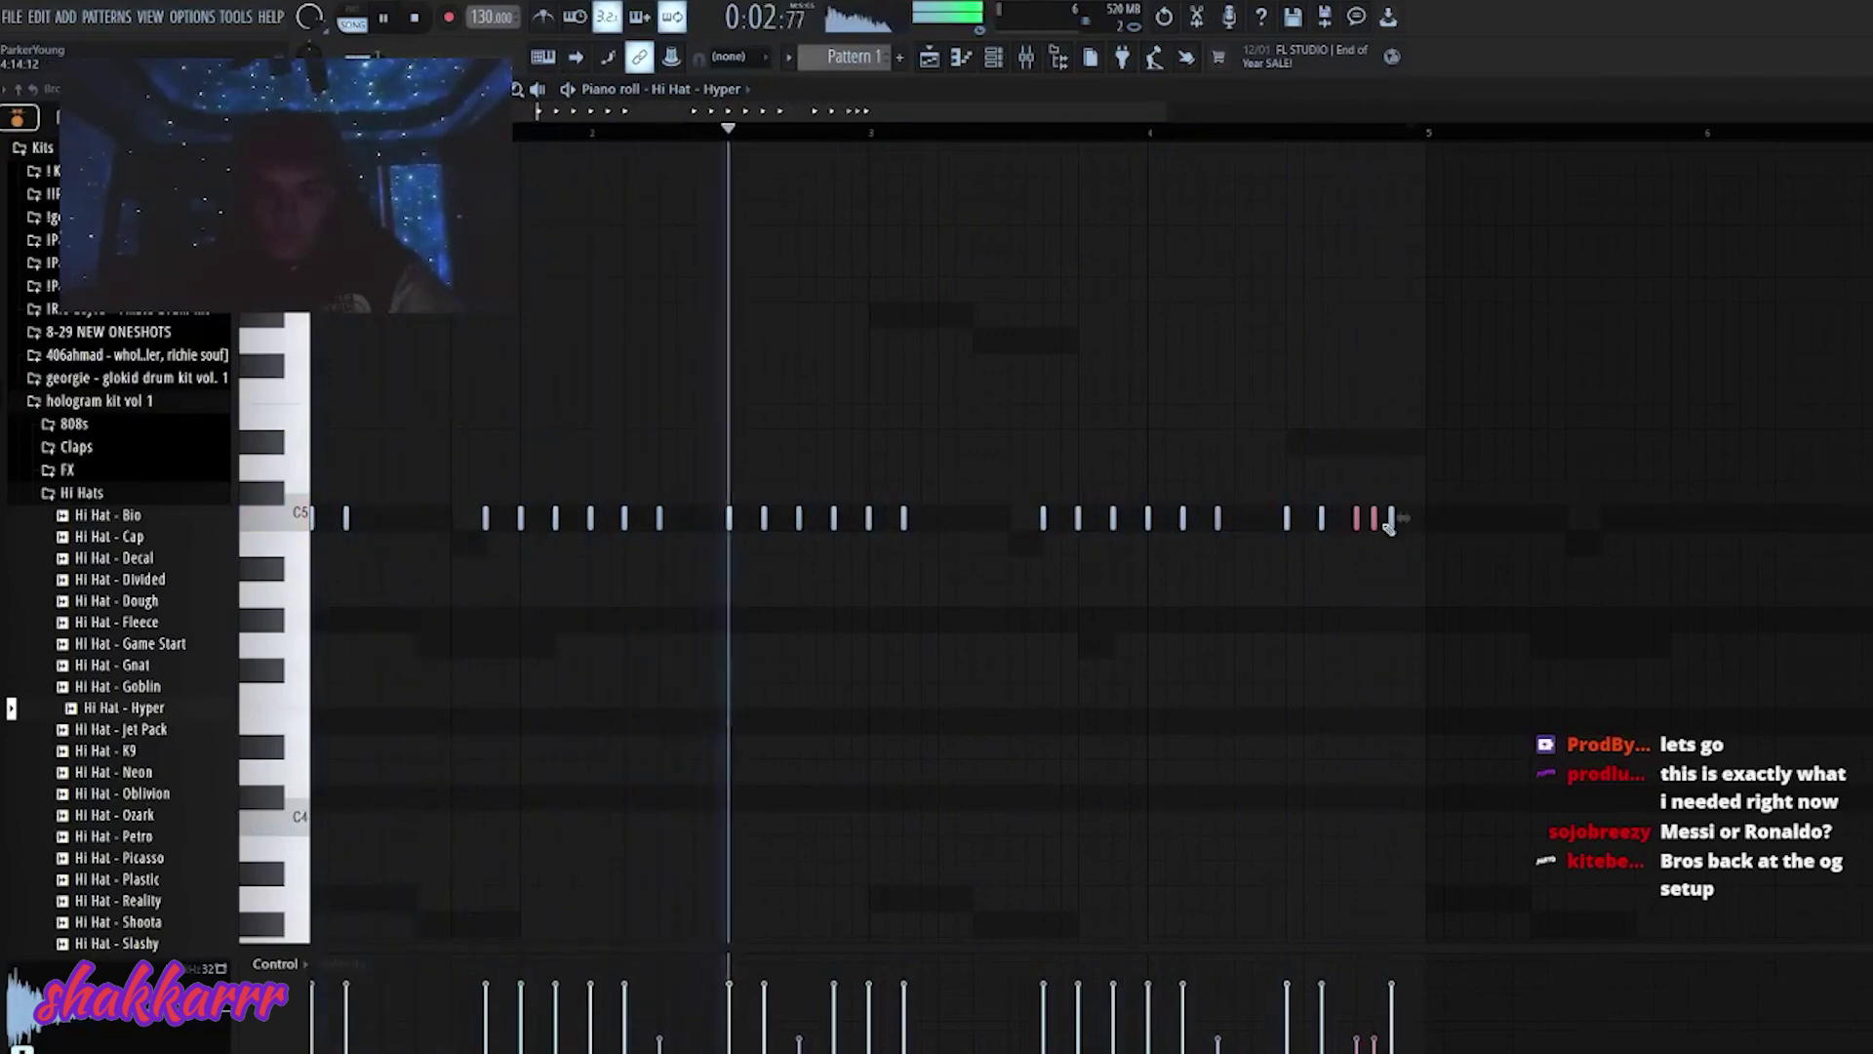
pyautogui.hotkey('ctrl', 'b')
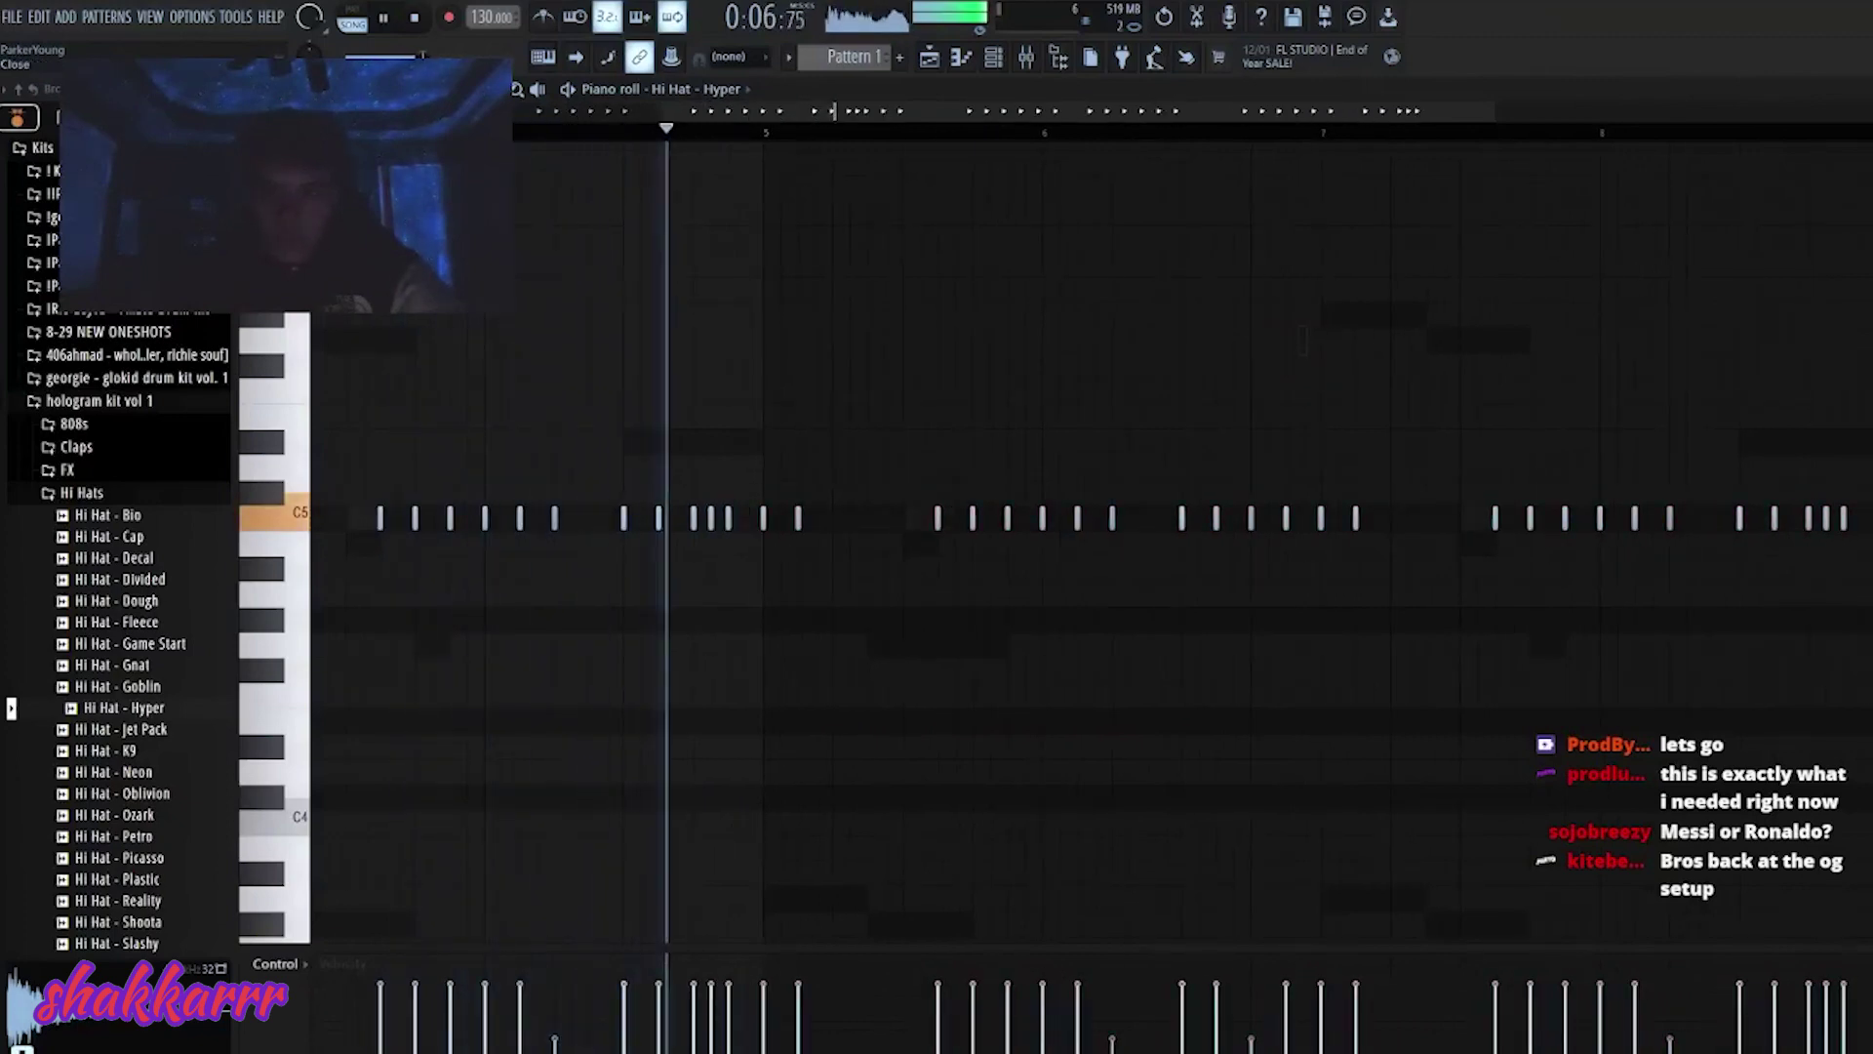
pyautogui.press('F7')
pyautogui.press('space')
pyautogui.press('space')
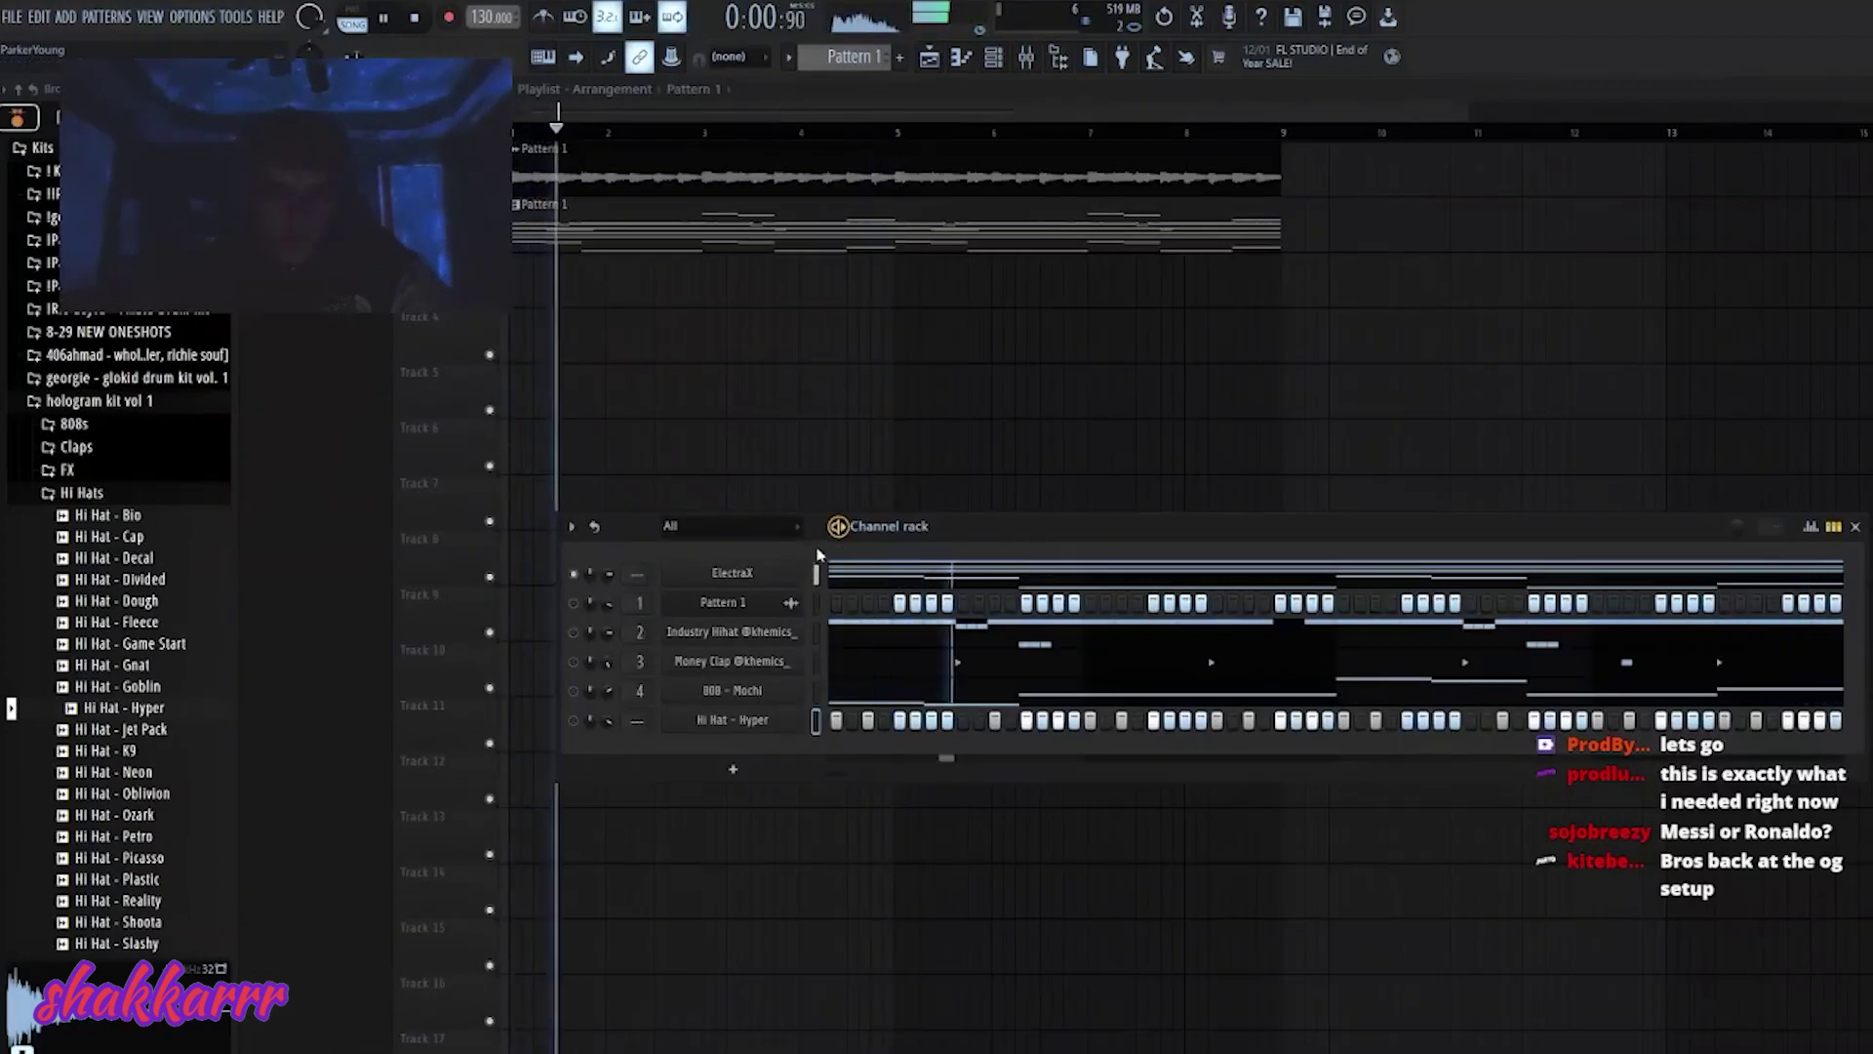
# - Review ElectraX's loaded preset, patch list and melody notes, and turn the muted drum channels back on
pyautogui.click(781, 575)
pyautogui.moveTo(710, 326); pyautogui.dragTo(751, 326)
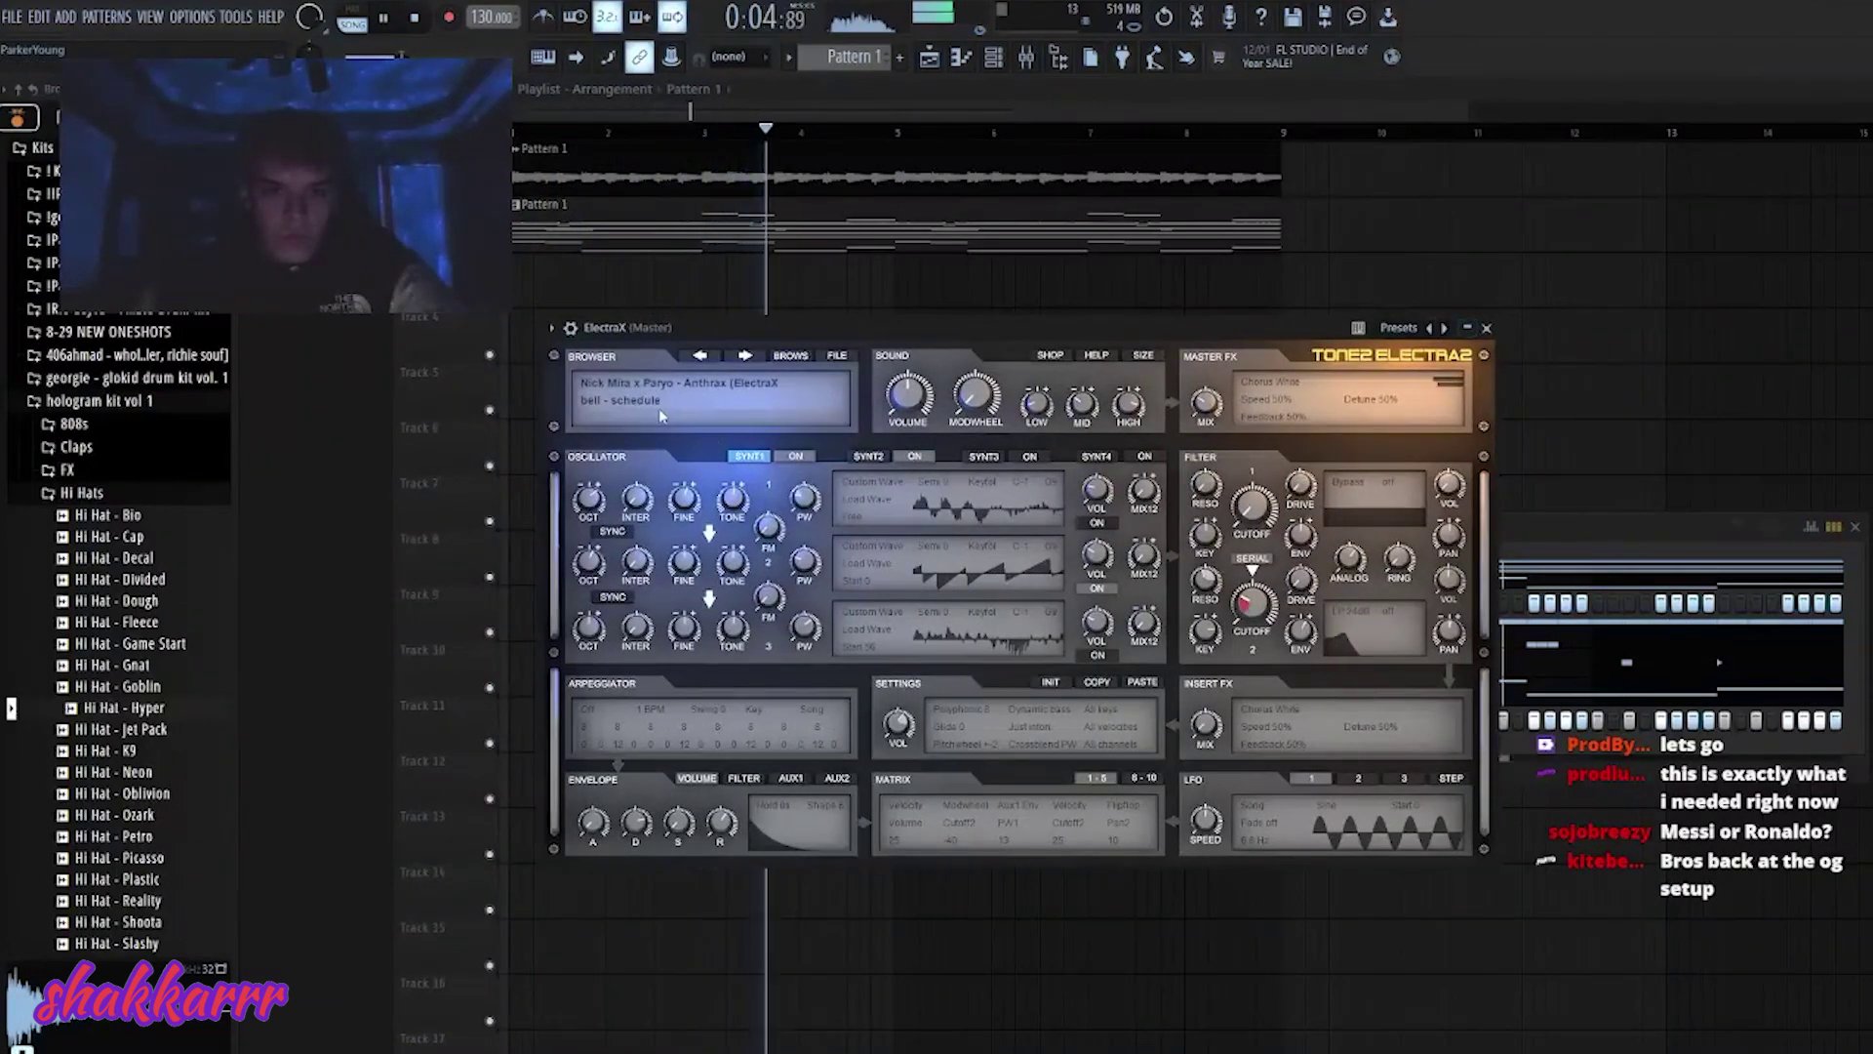
pyautogui.click(790, 357)
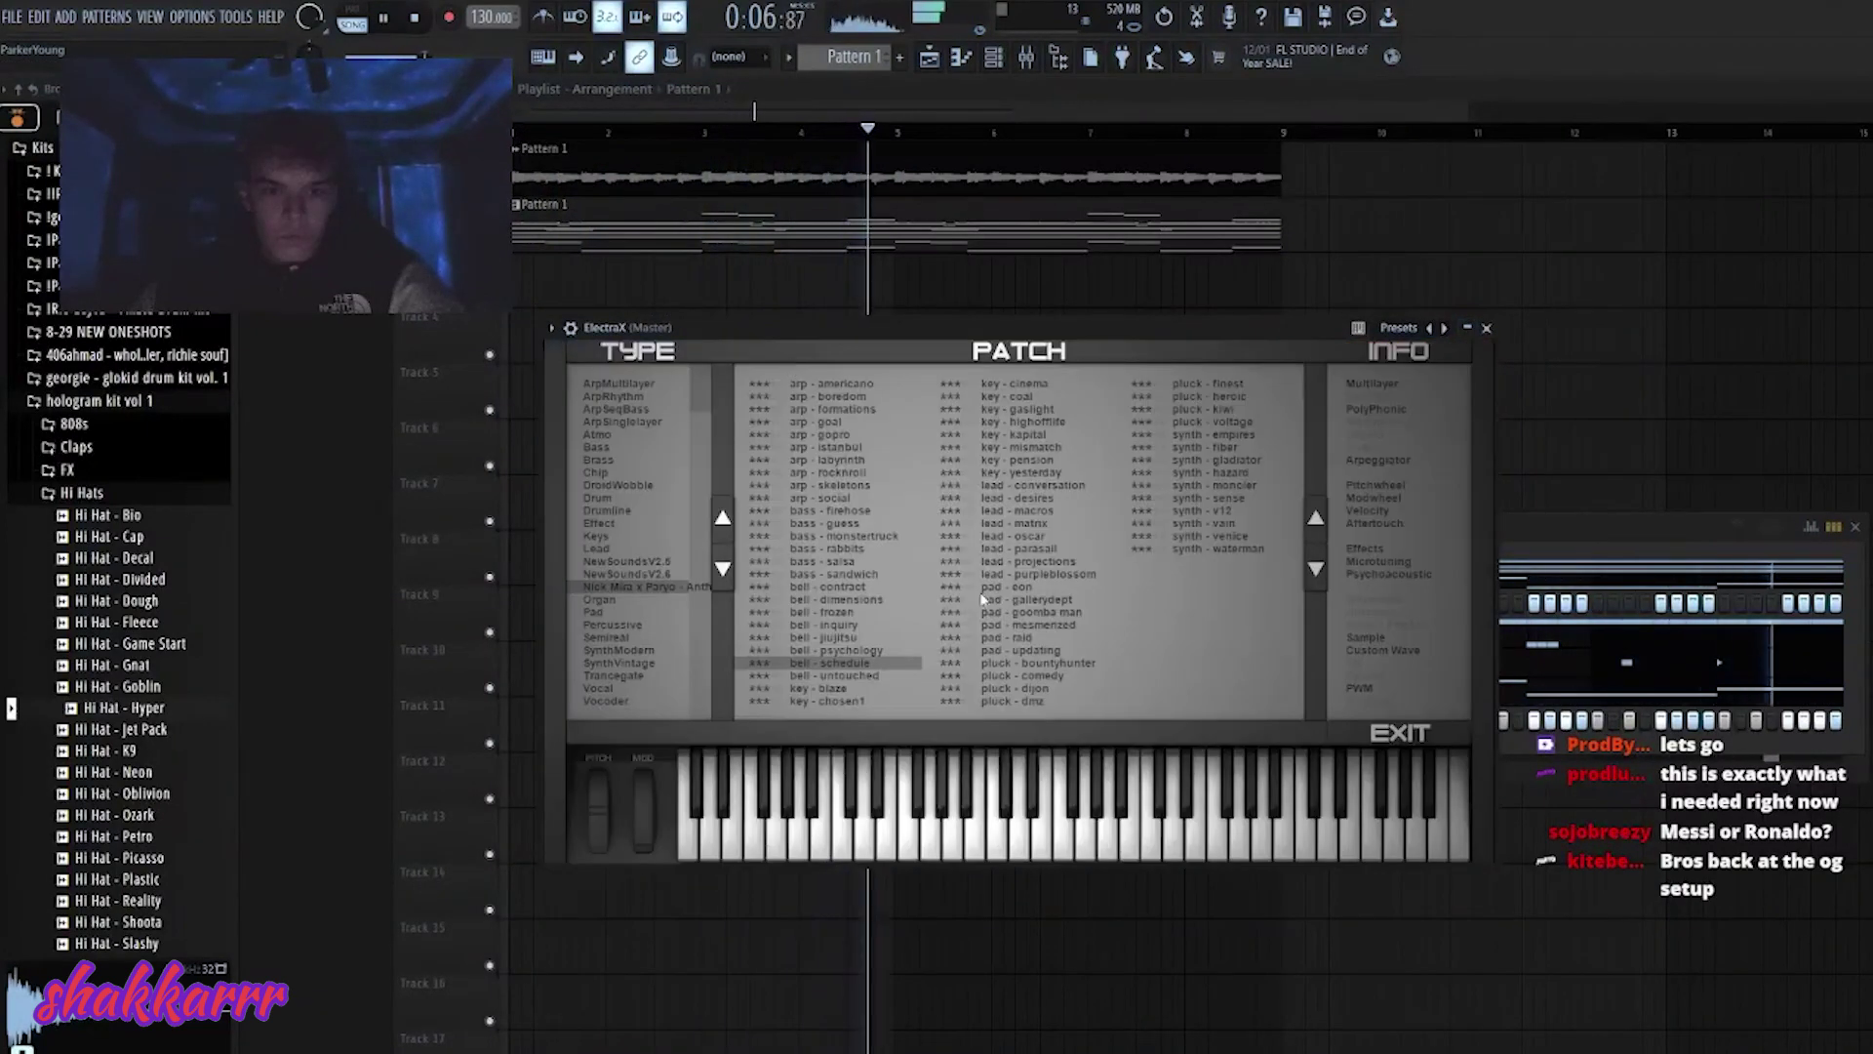
pyautogui.click(1400, 732)
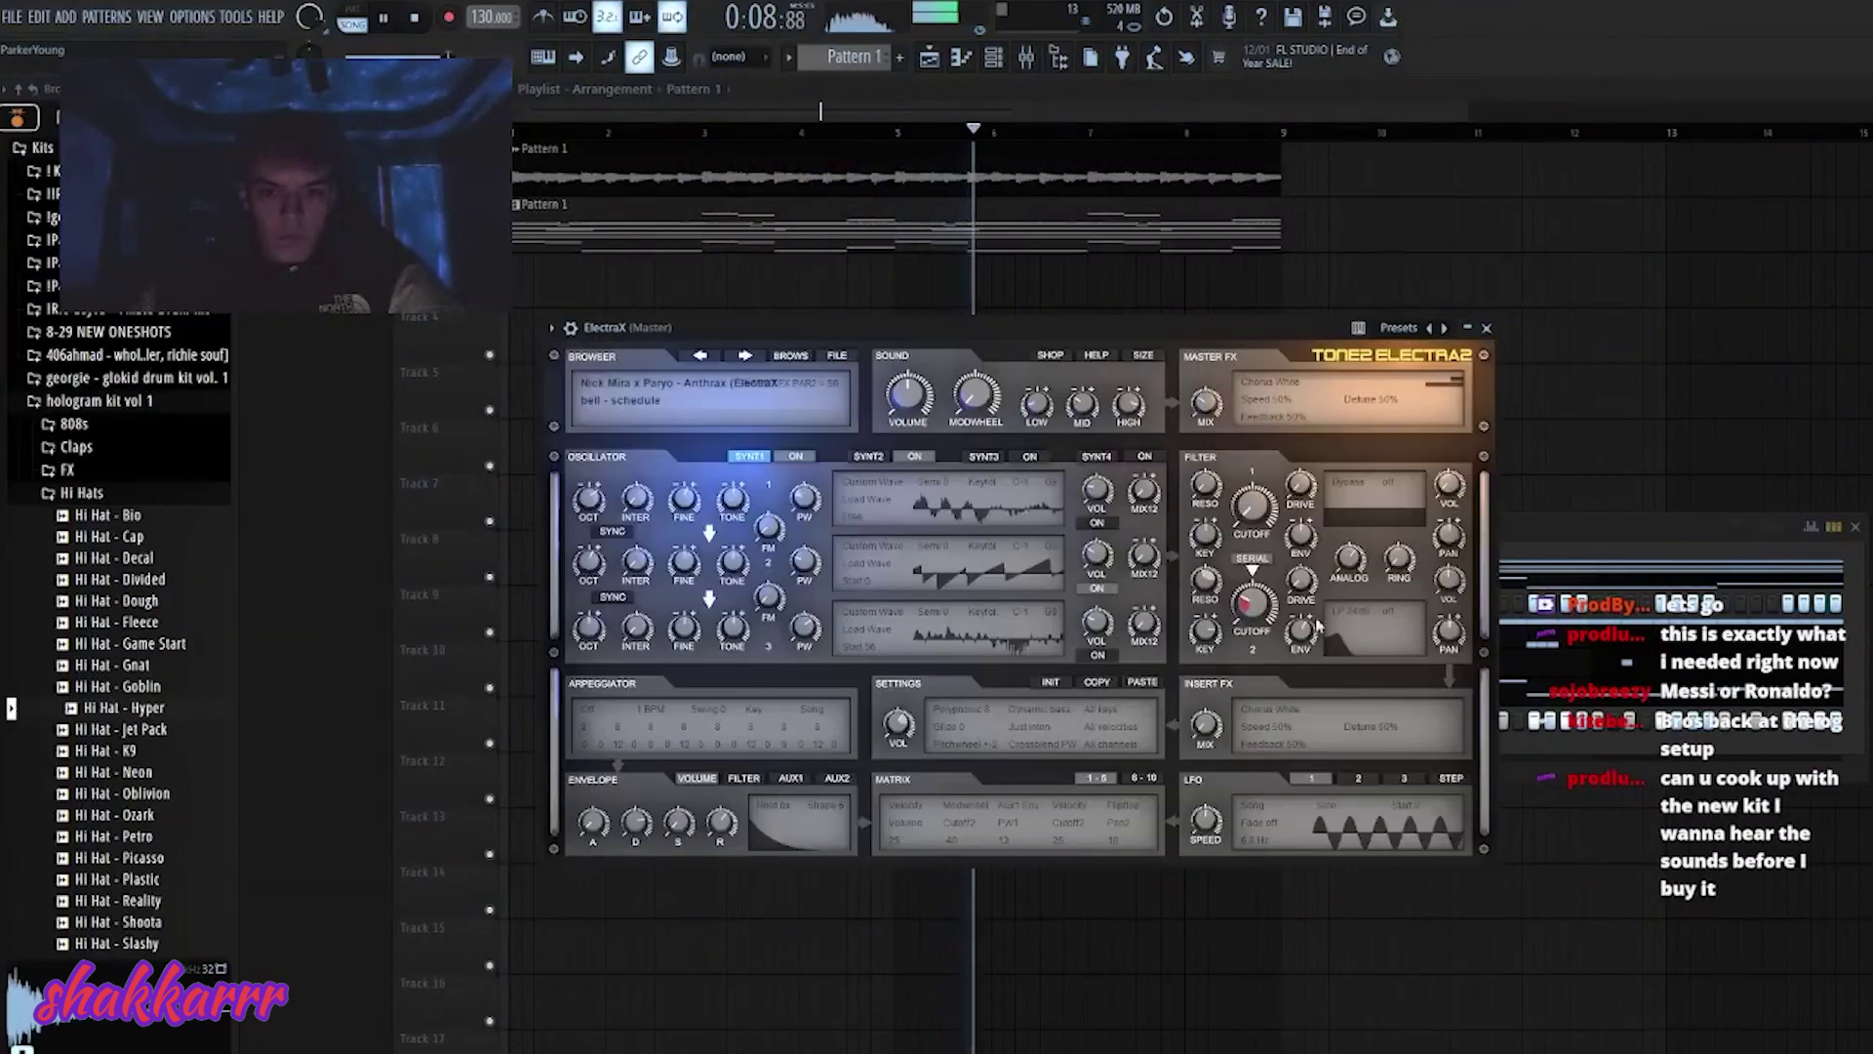
pyautogui.click(1573, 577)
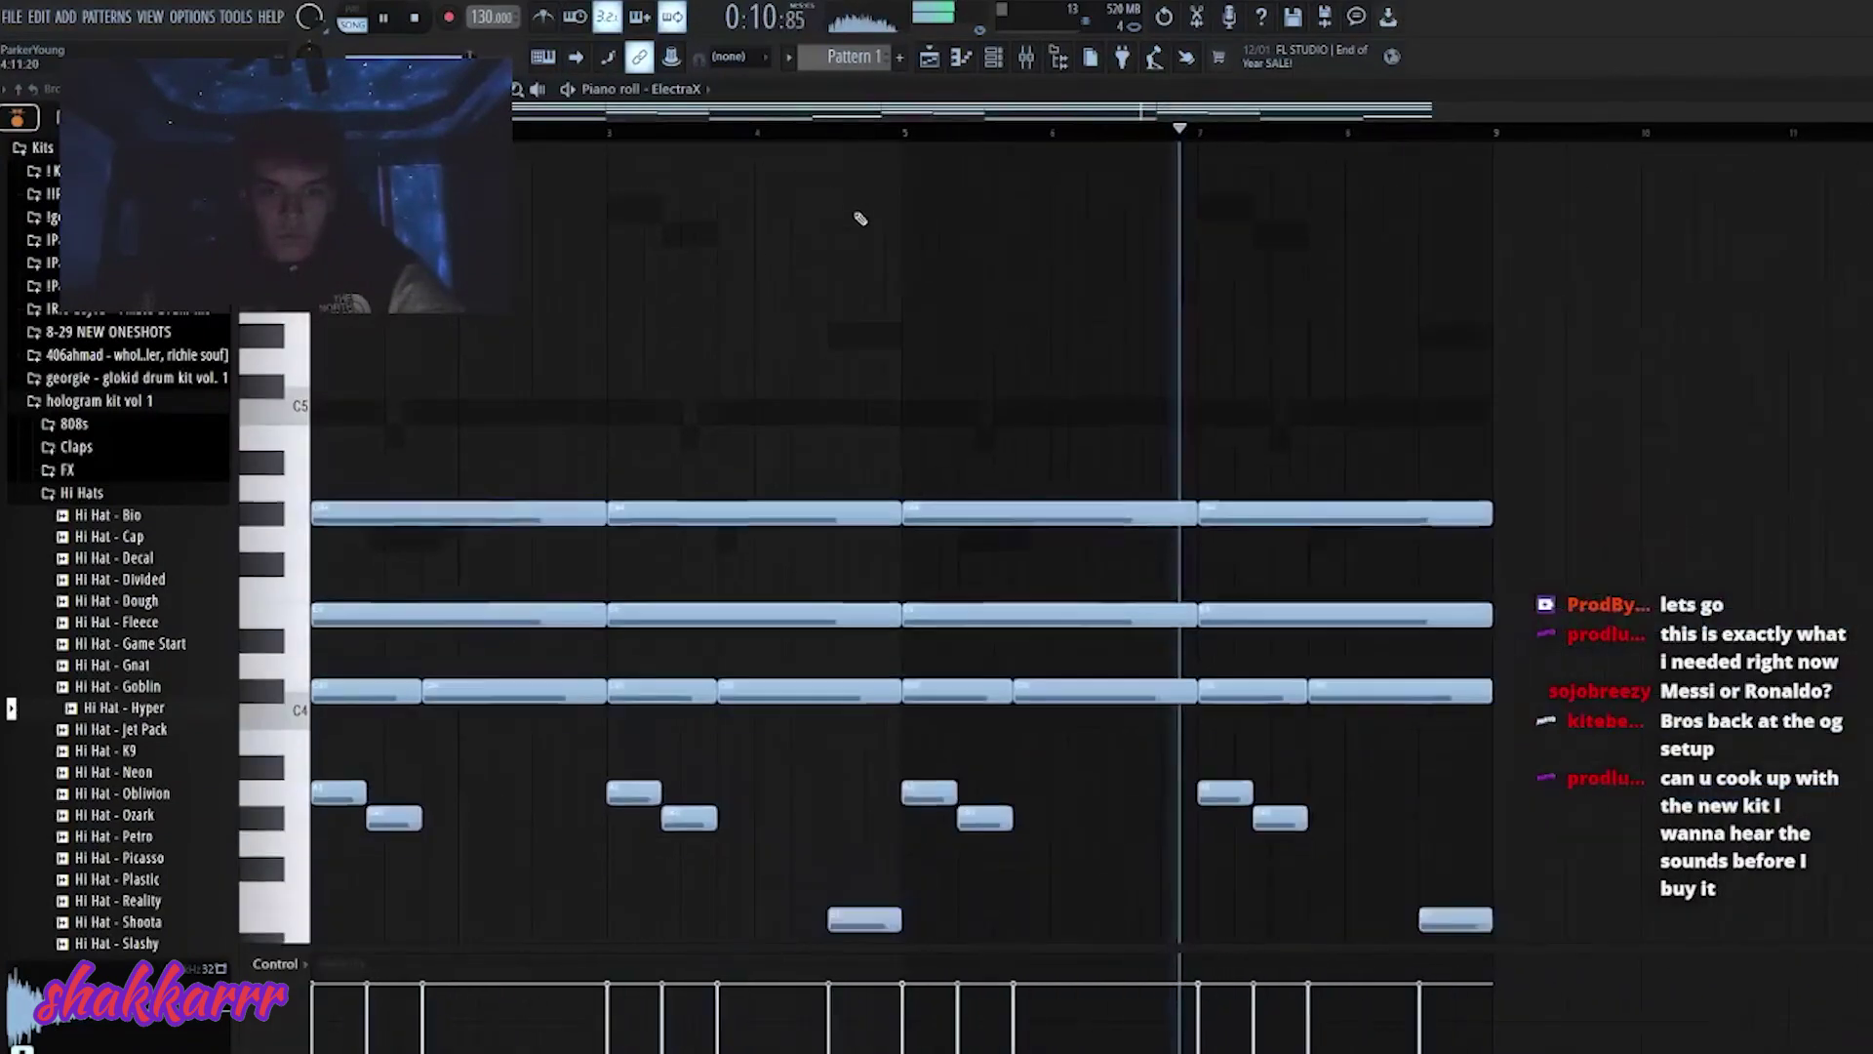
pyautogui.press('F7')
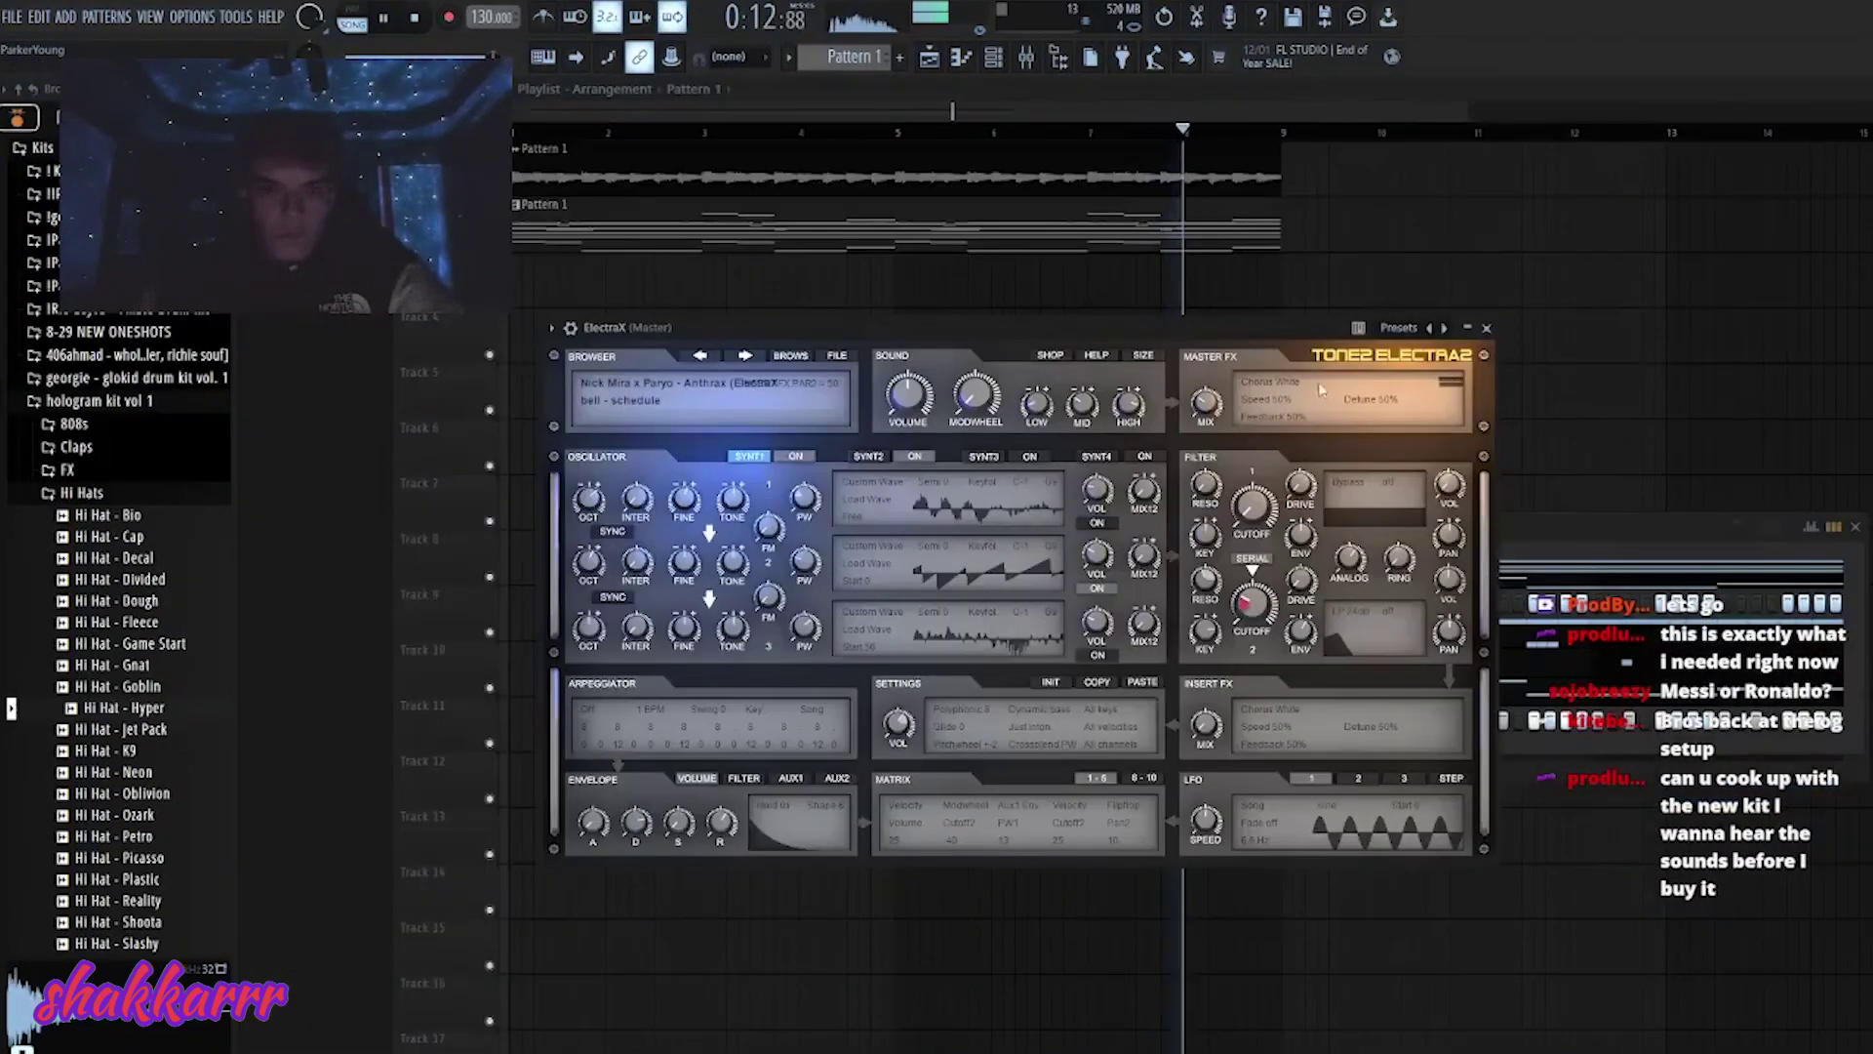
pyautogui.click(1487, 329)
pyautogui.moveTo(578, 637); pyautogui.dragTo(581, 724)
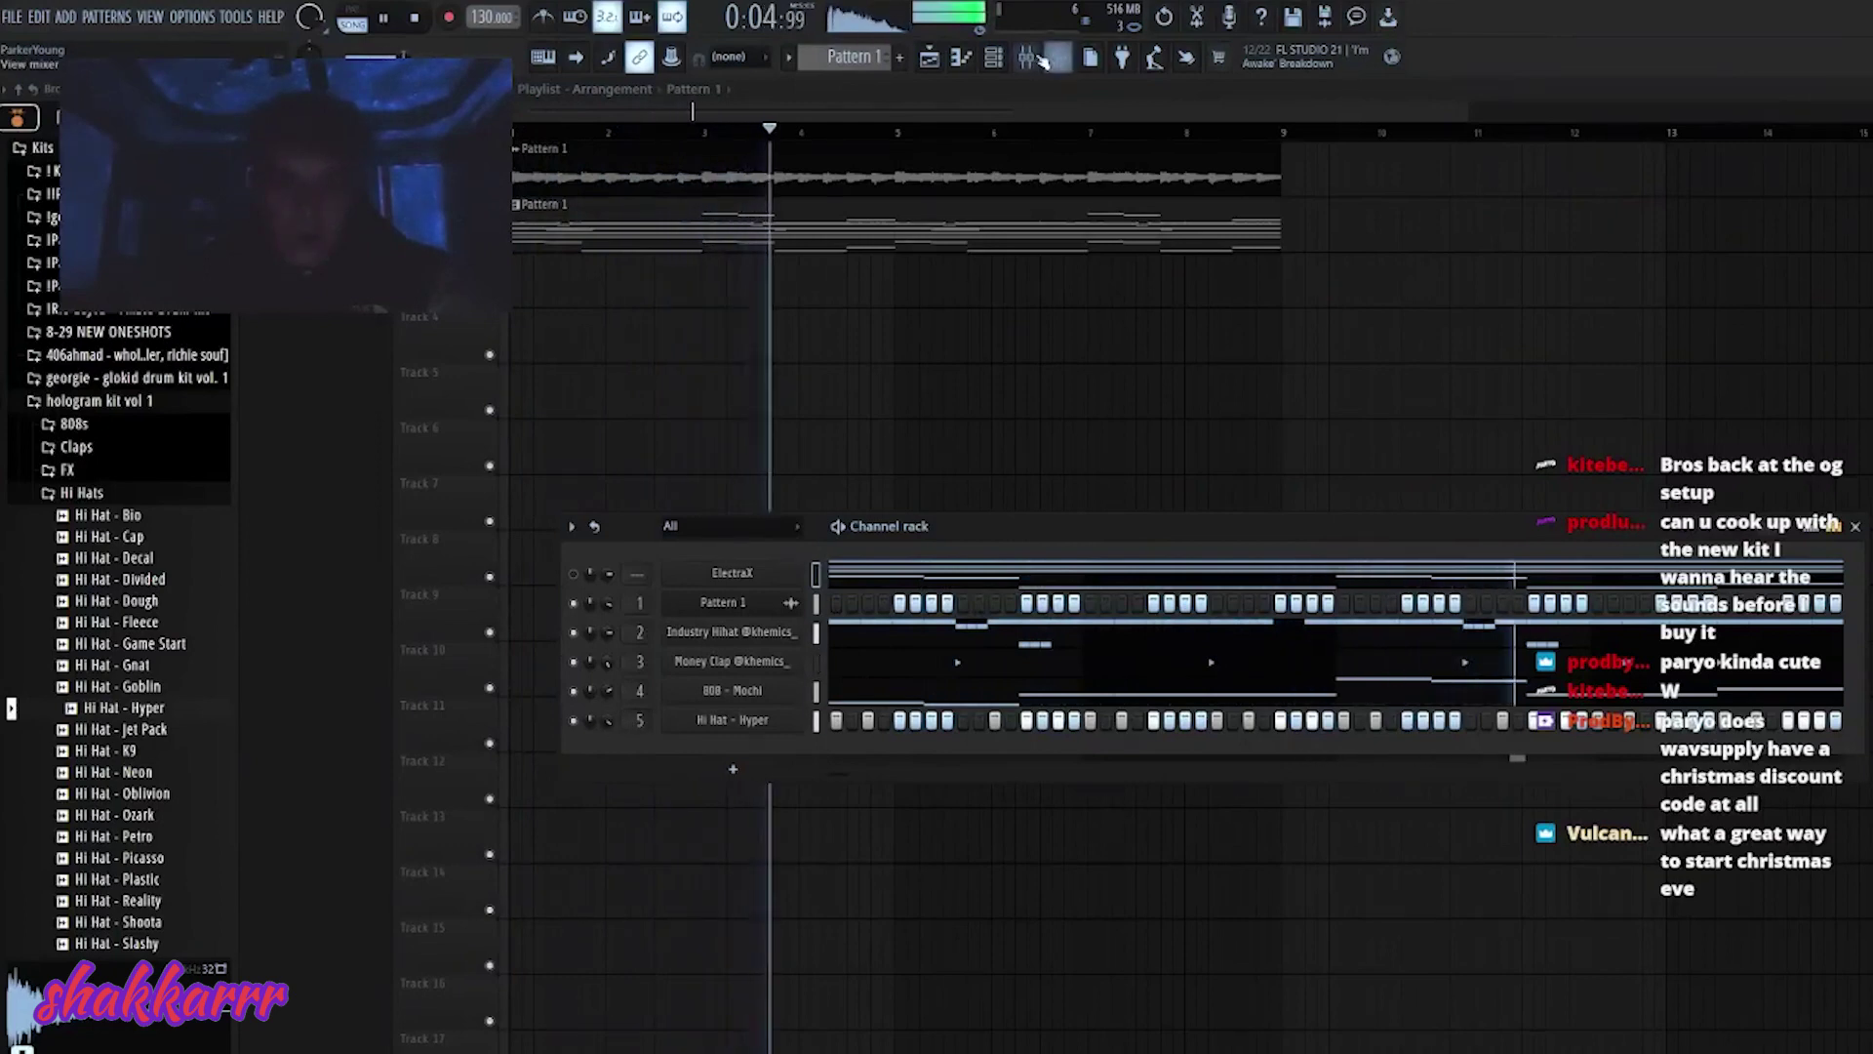
# - Check the mixer levels and the effects loaded on Insert 1, and return to the channel rack
pyautogui.press('F9')
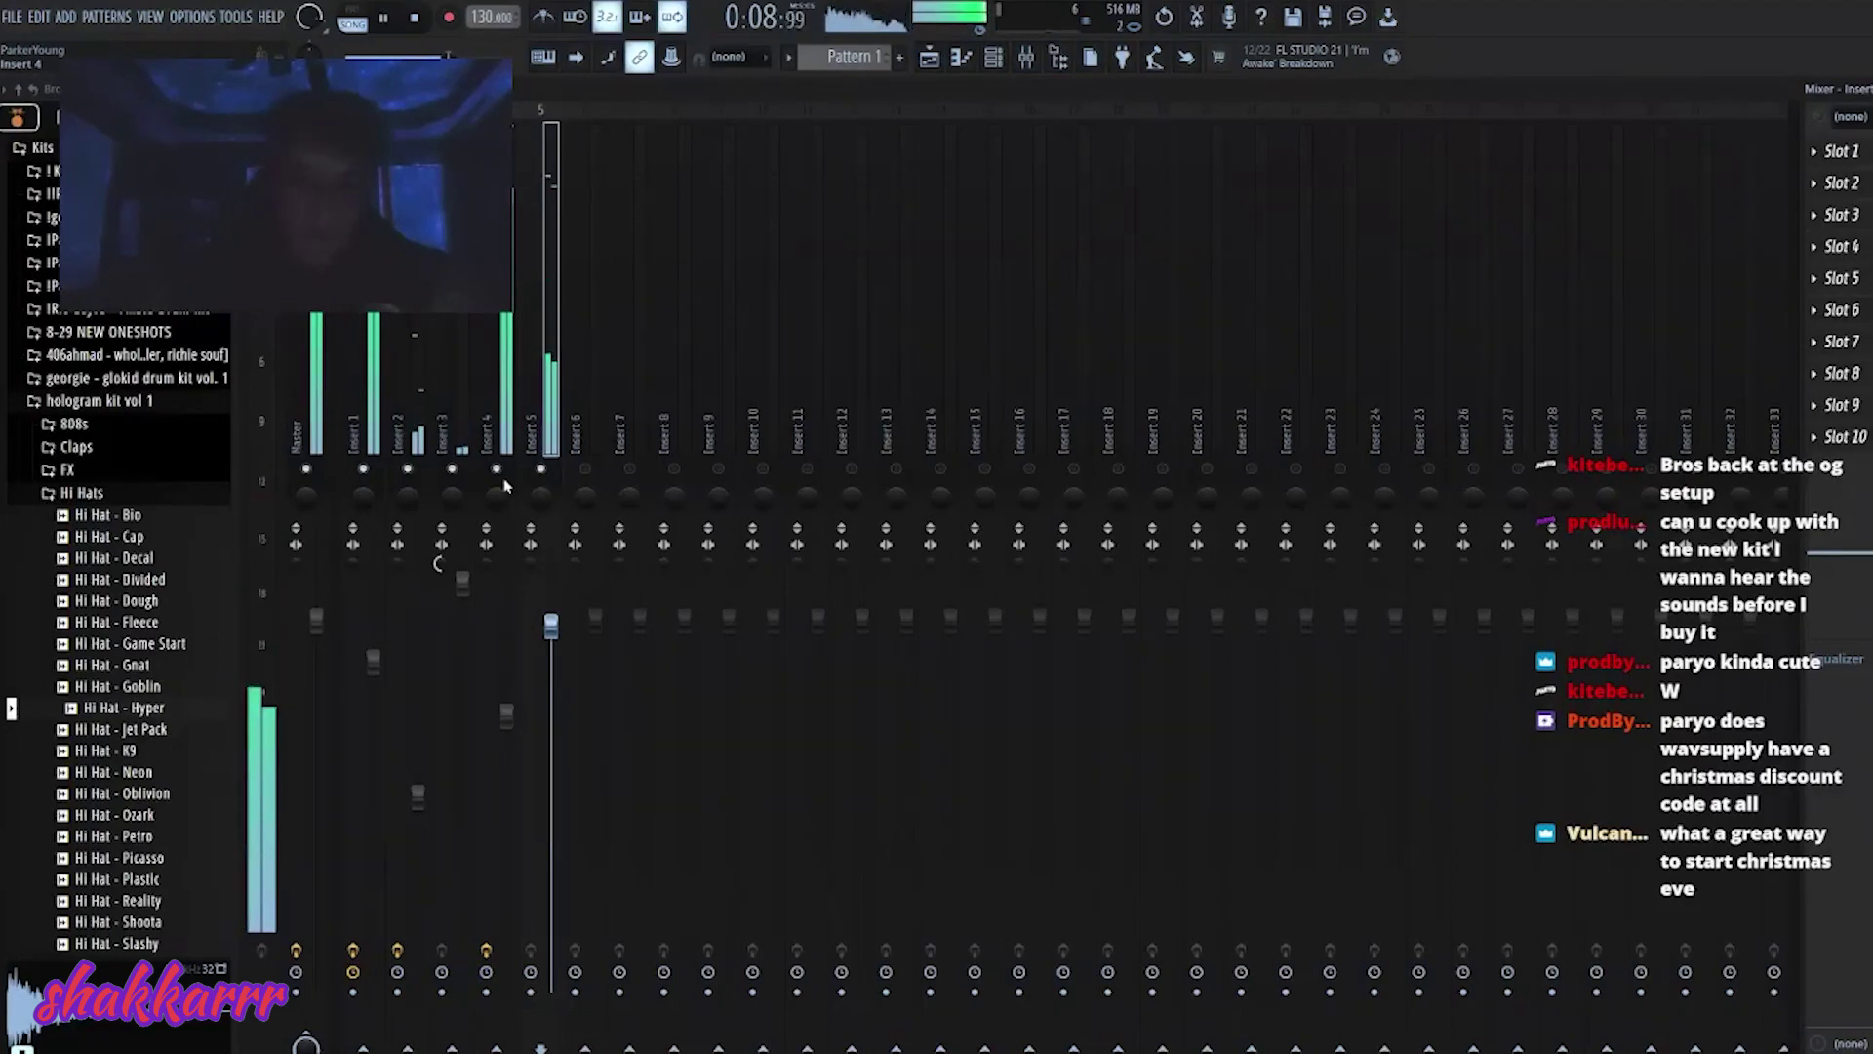
pyautogui.click(382, 390)
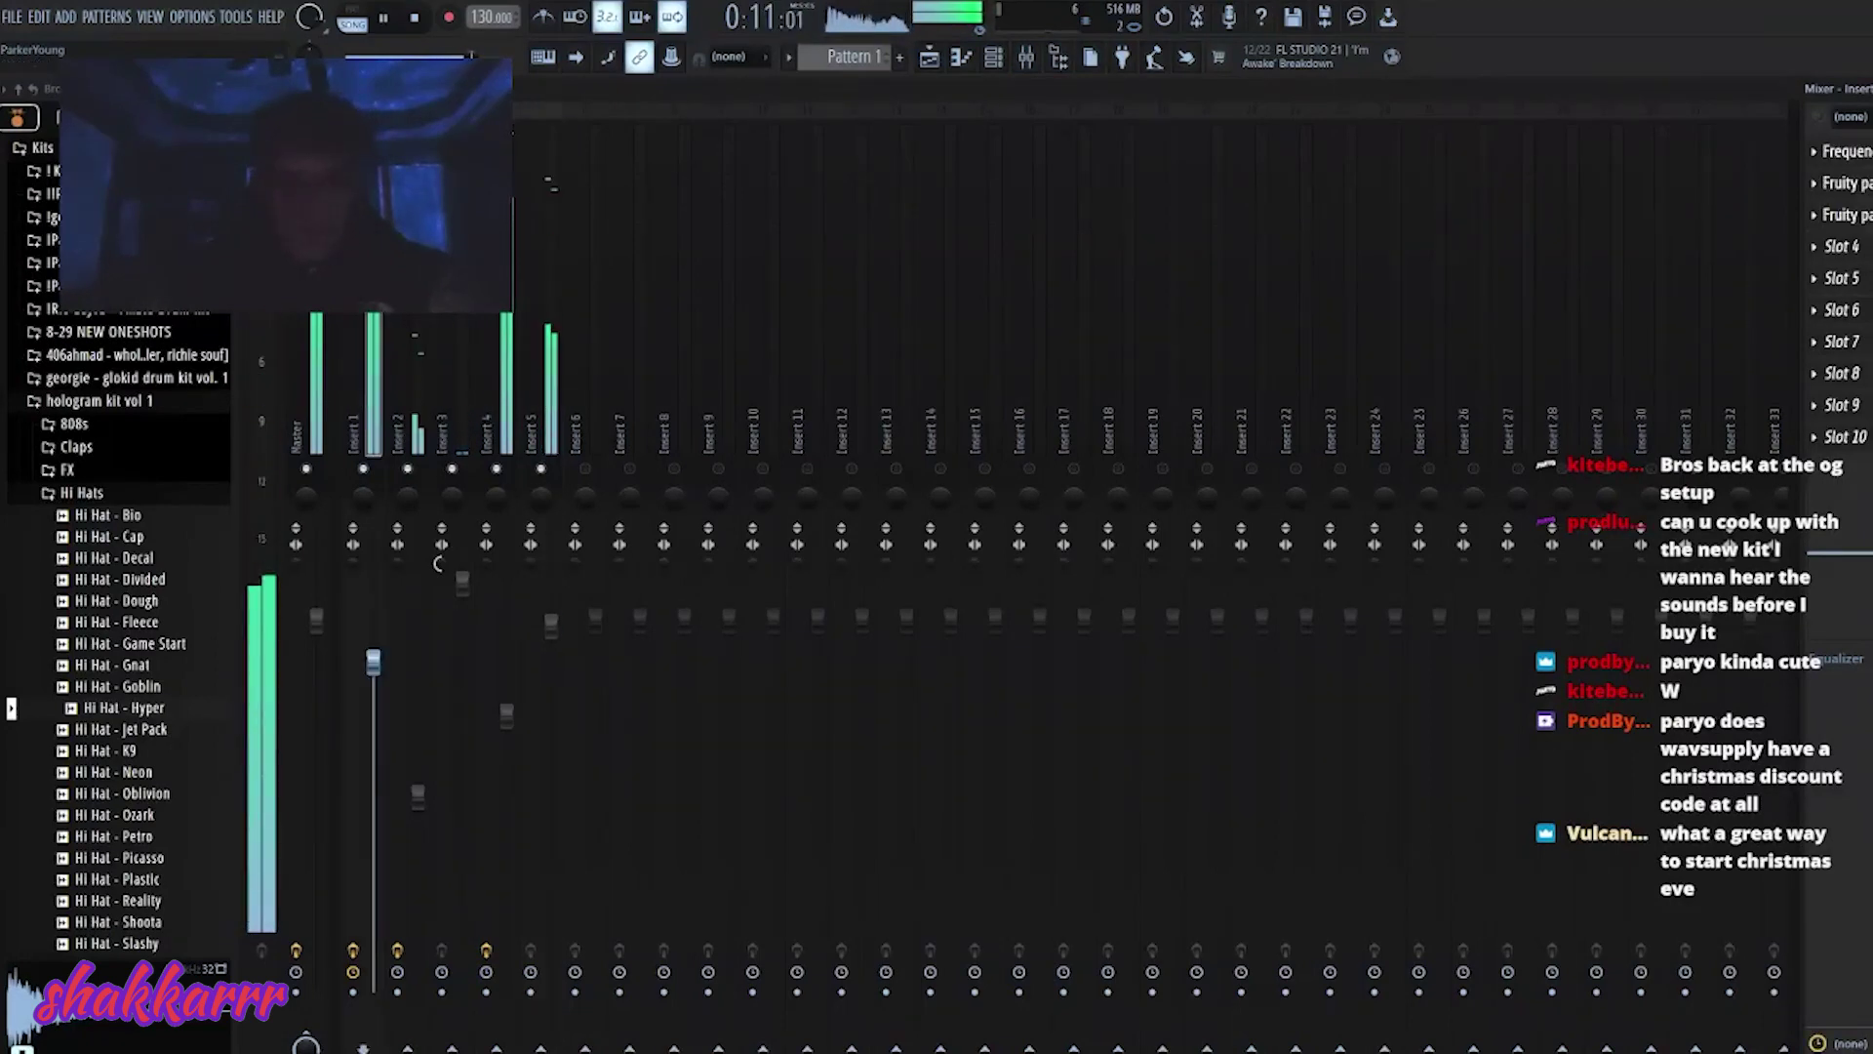
pyautogui.press('F6')
pyautogui.press('F5')
# - Collapse the Hi Hats folder and look briefly into the Claps folder of hologram kit vol 1
pyautogui.click(93, 491)
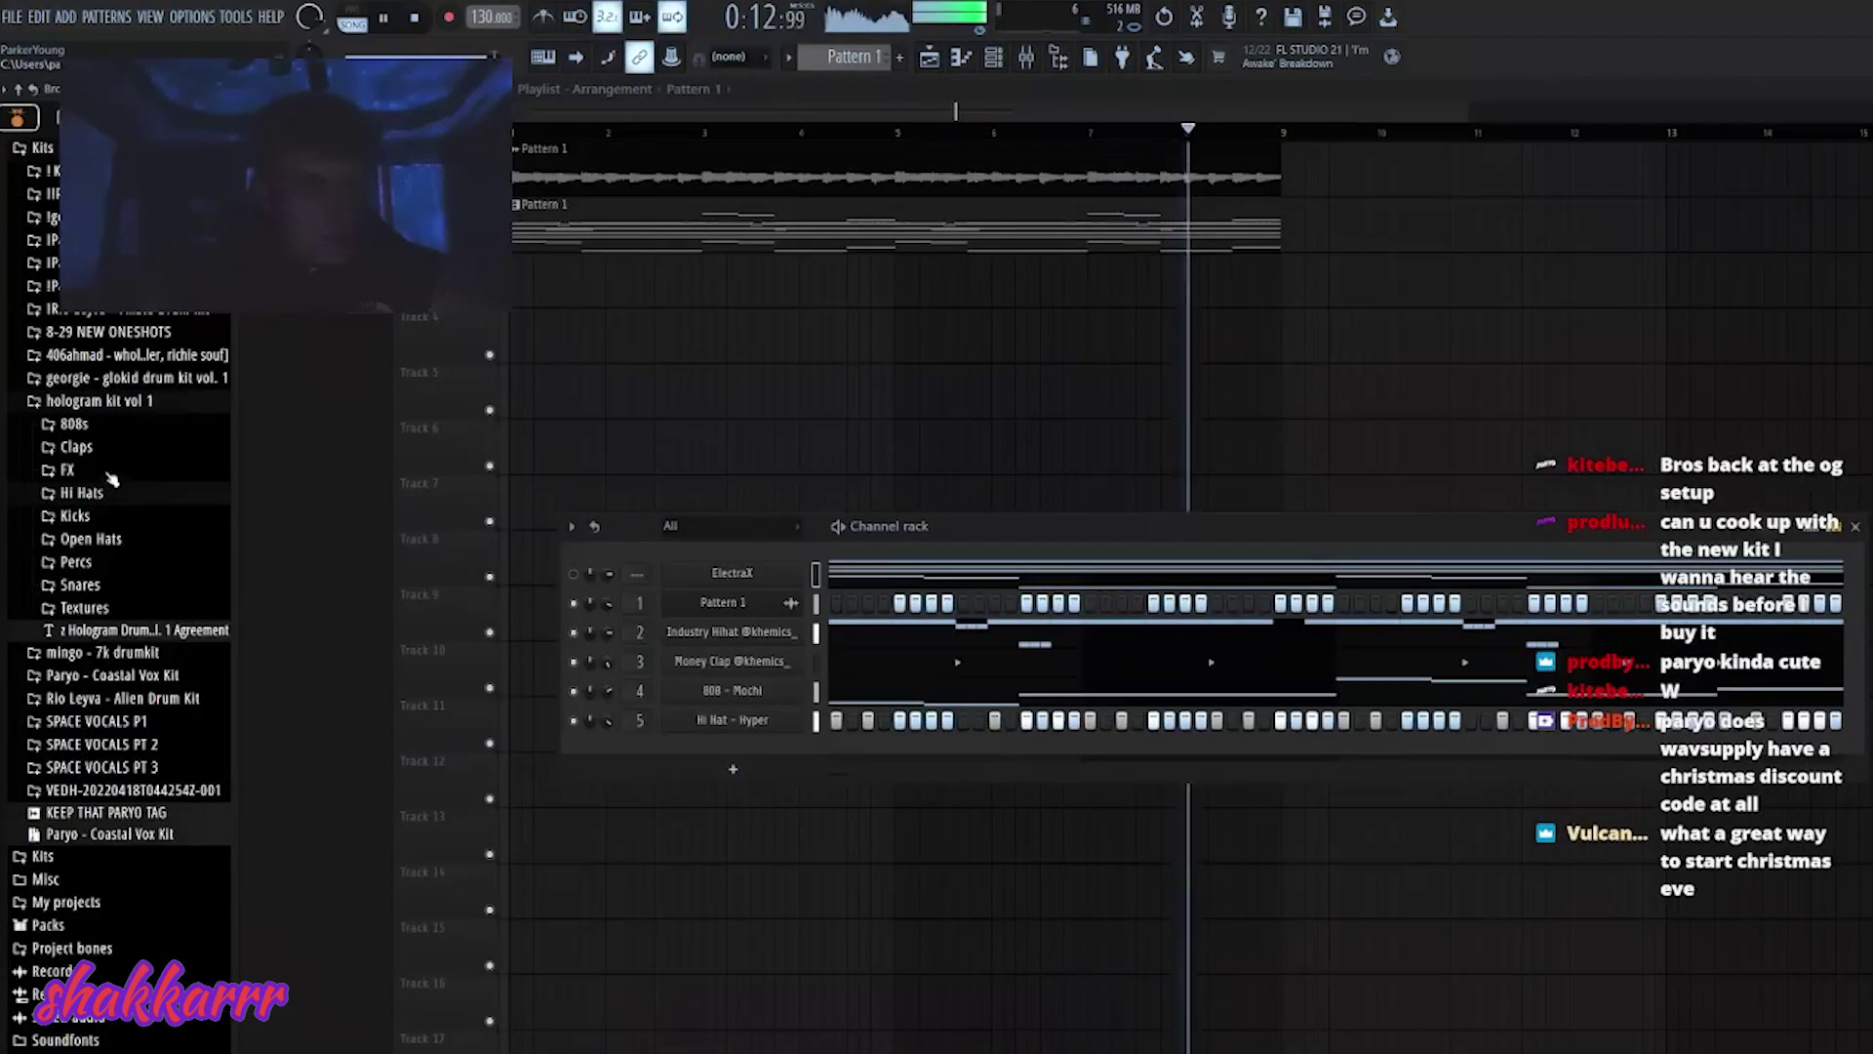
pyautogui.click(88, 447)
pyautogui.click(89, 450)
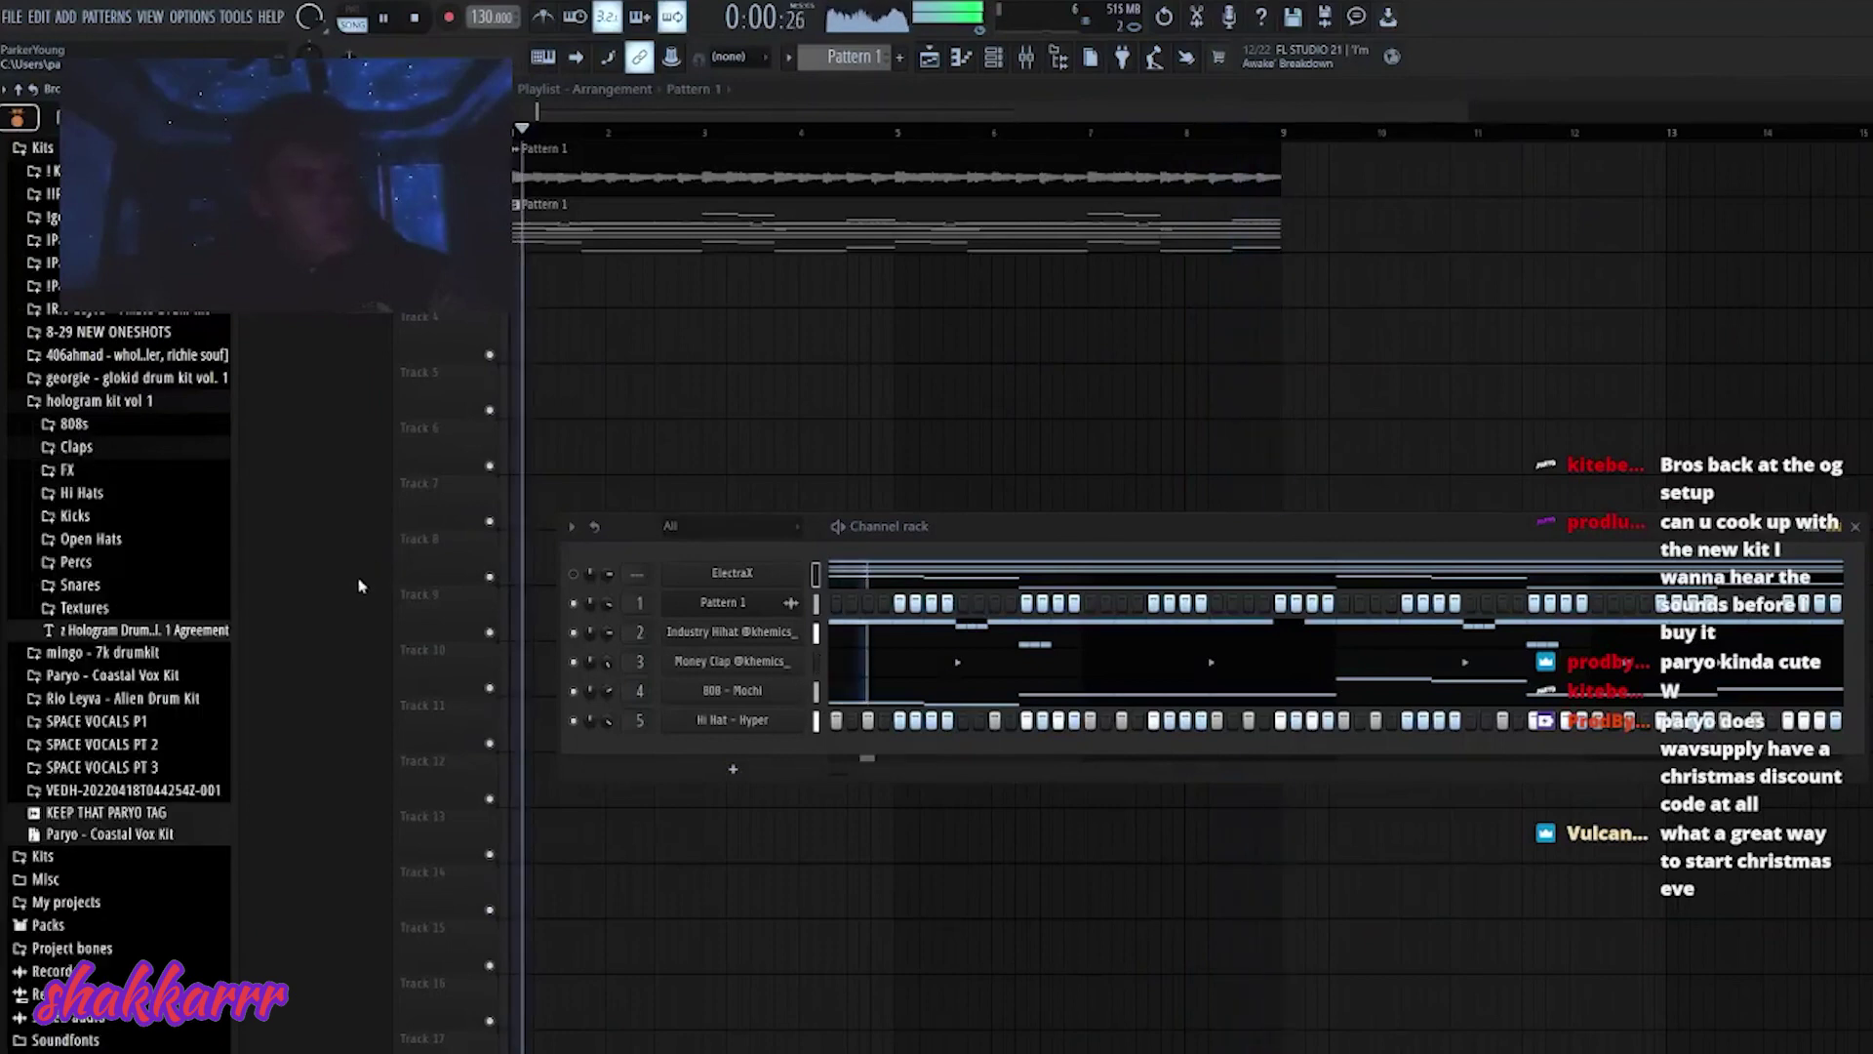
pyautogui.press('F6')
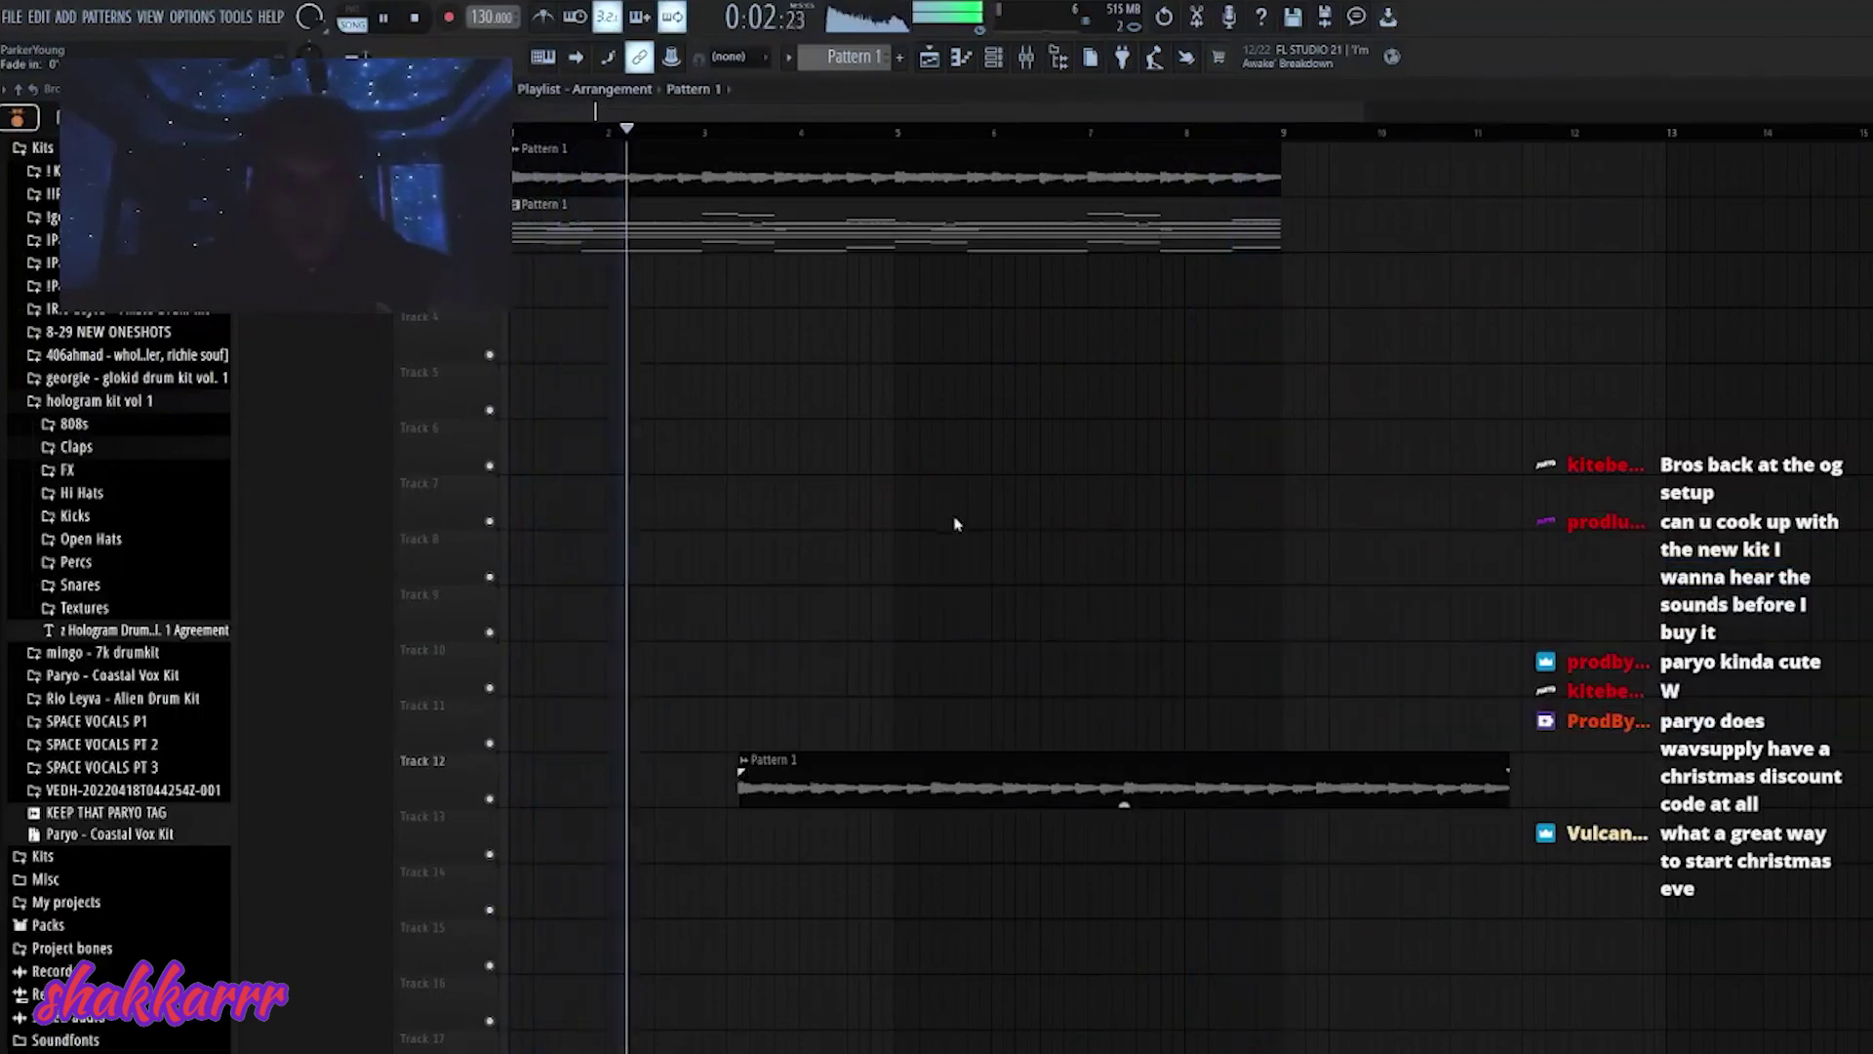
pyautogui.press('F6')
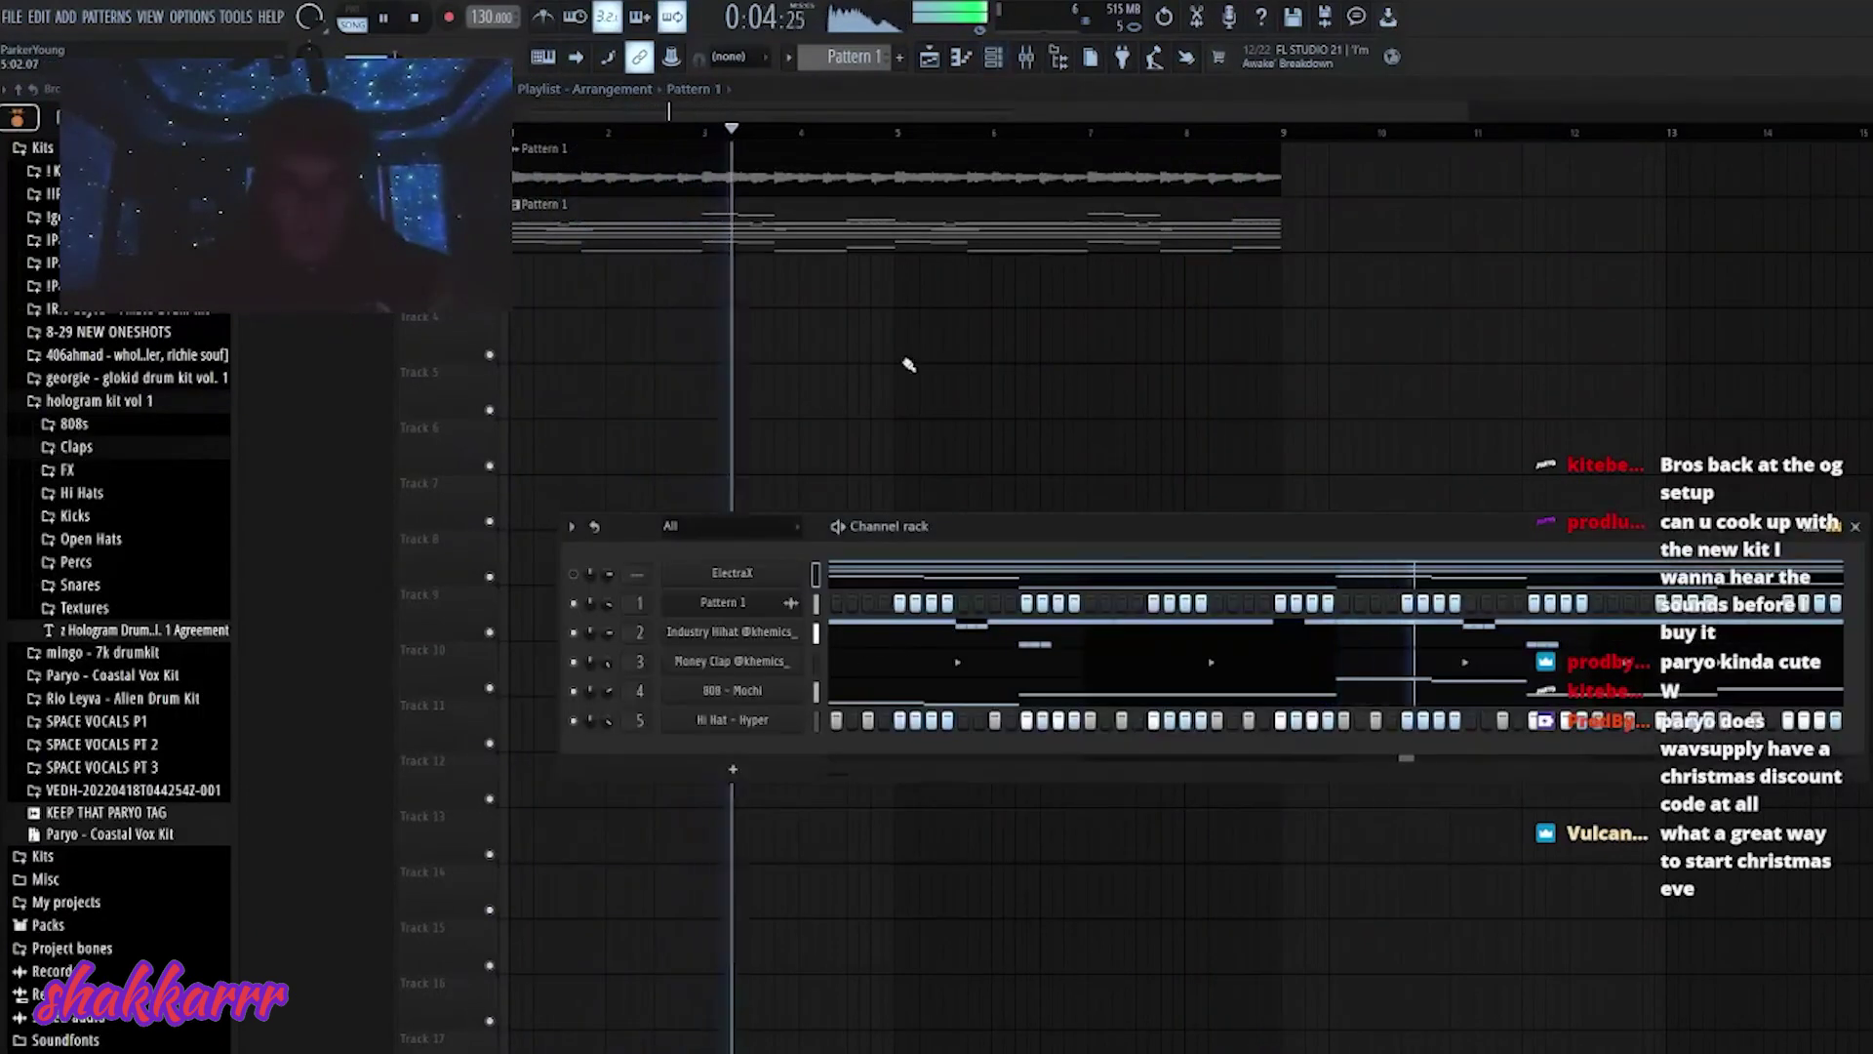
pyautogui.press('F6')
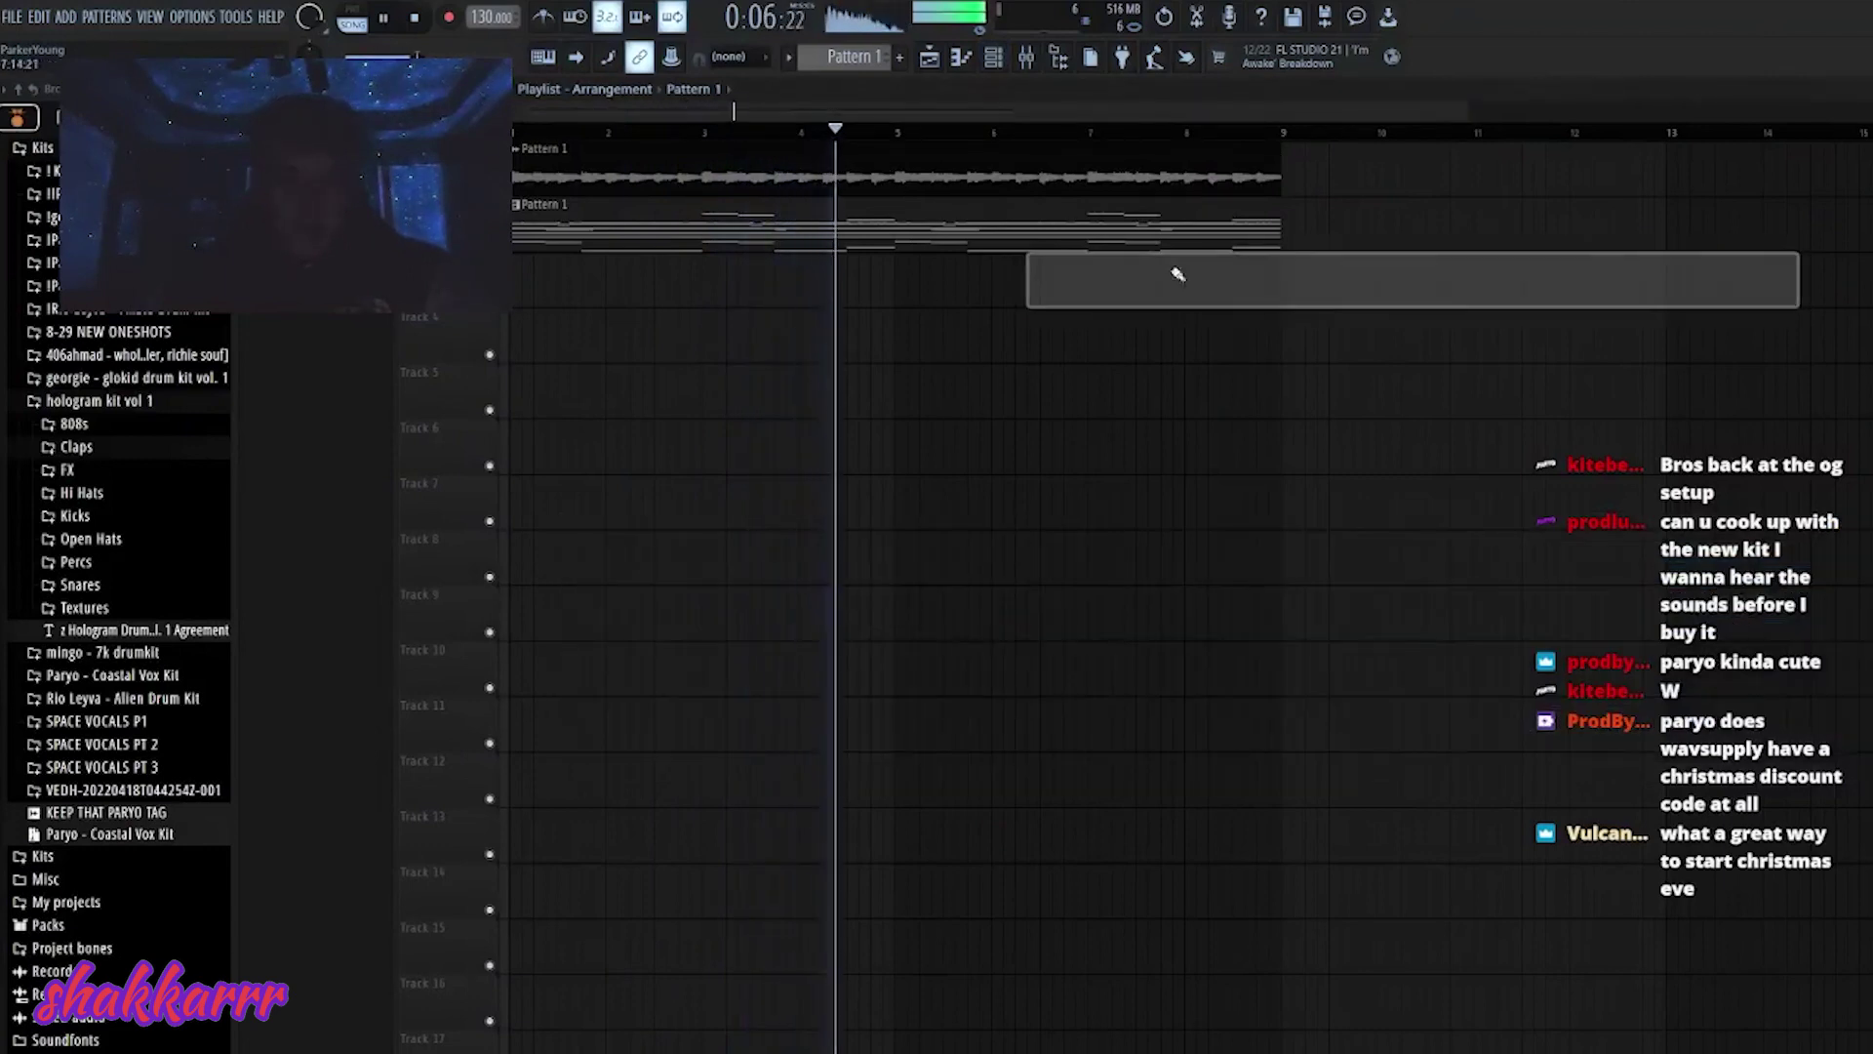
# - Add a second ElectraX channel to the channel rack and restart playback
pyautogui.press('F6')
pyautogui.press('F6')
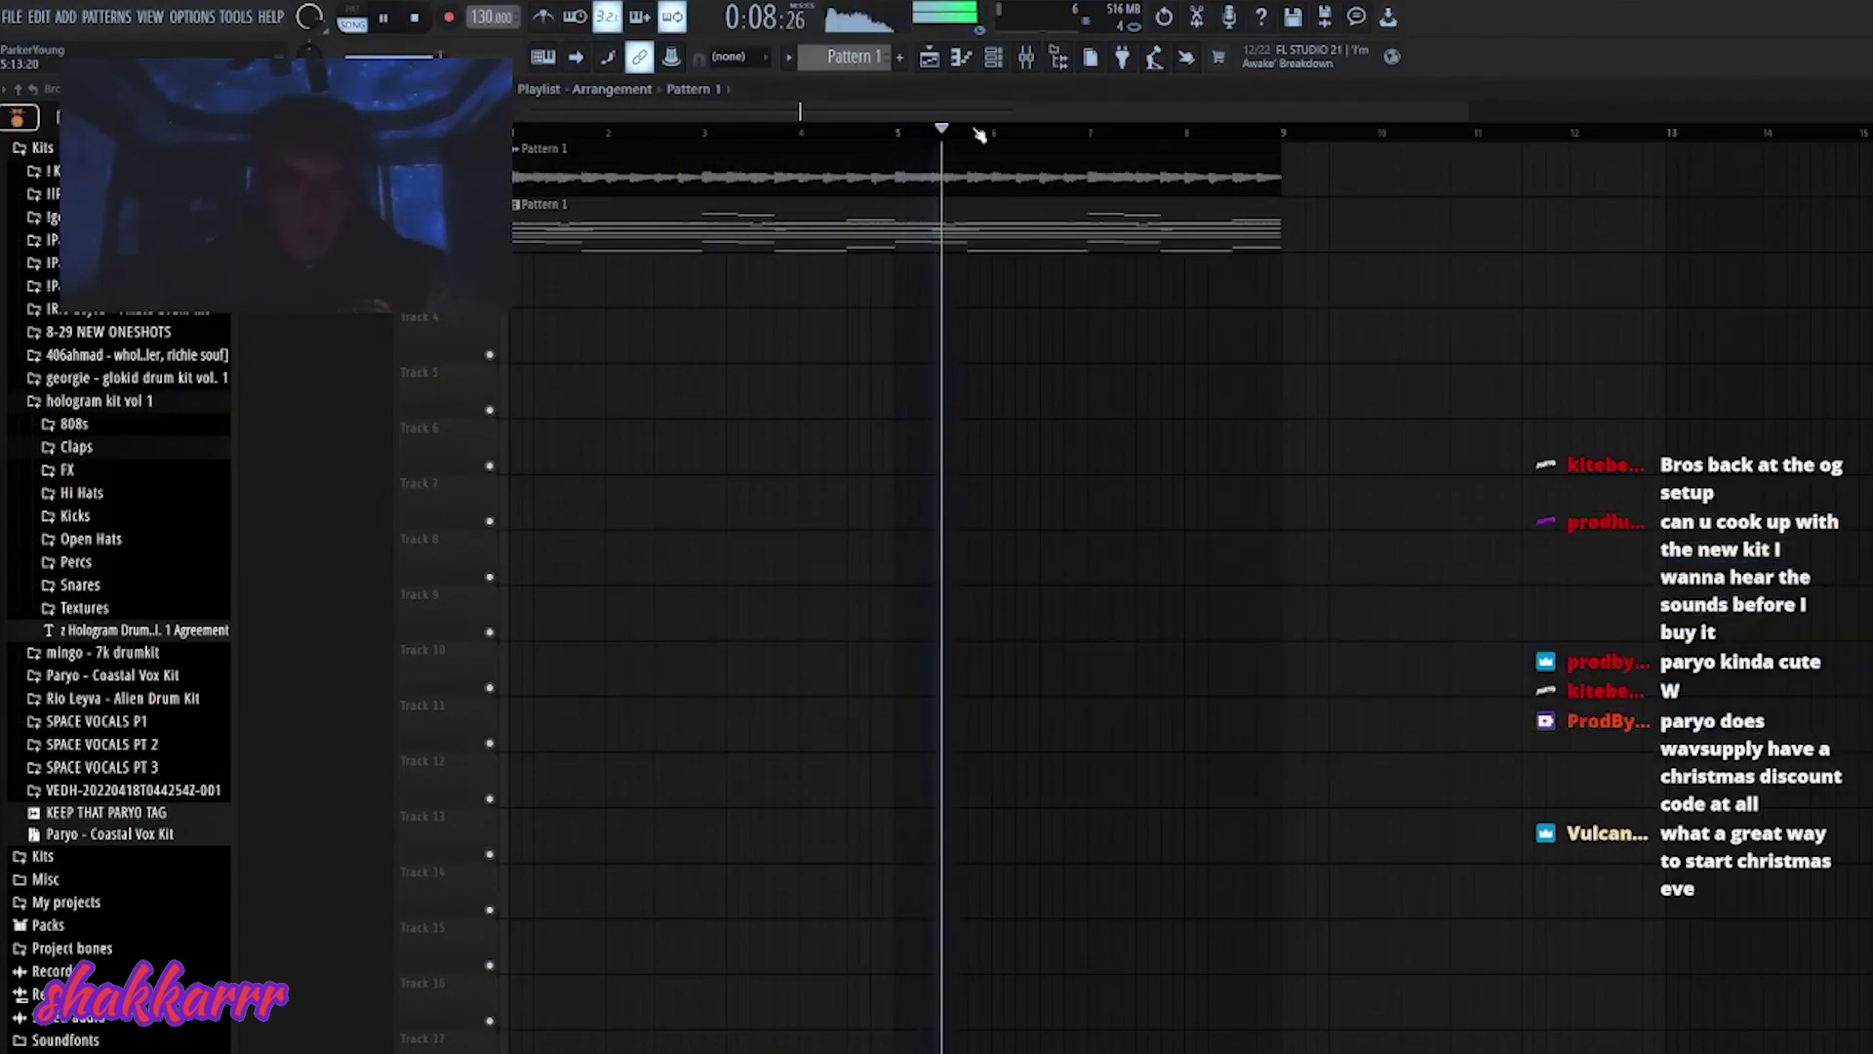
pyautogui.press('F6')
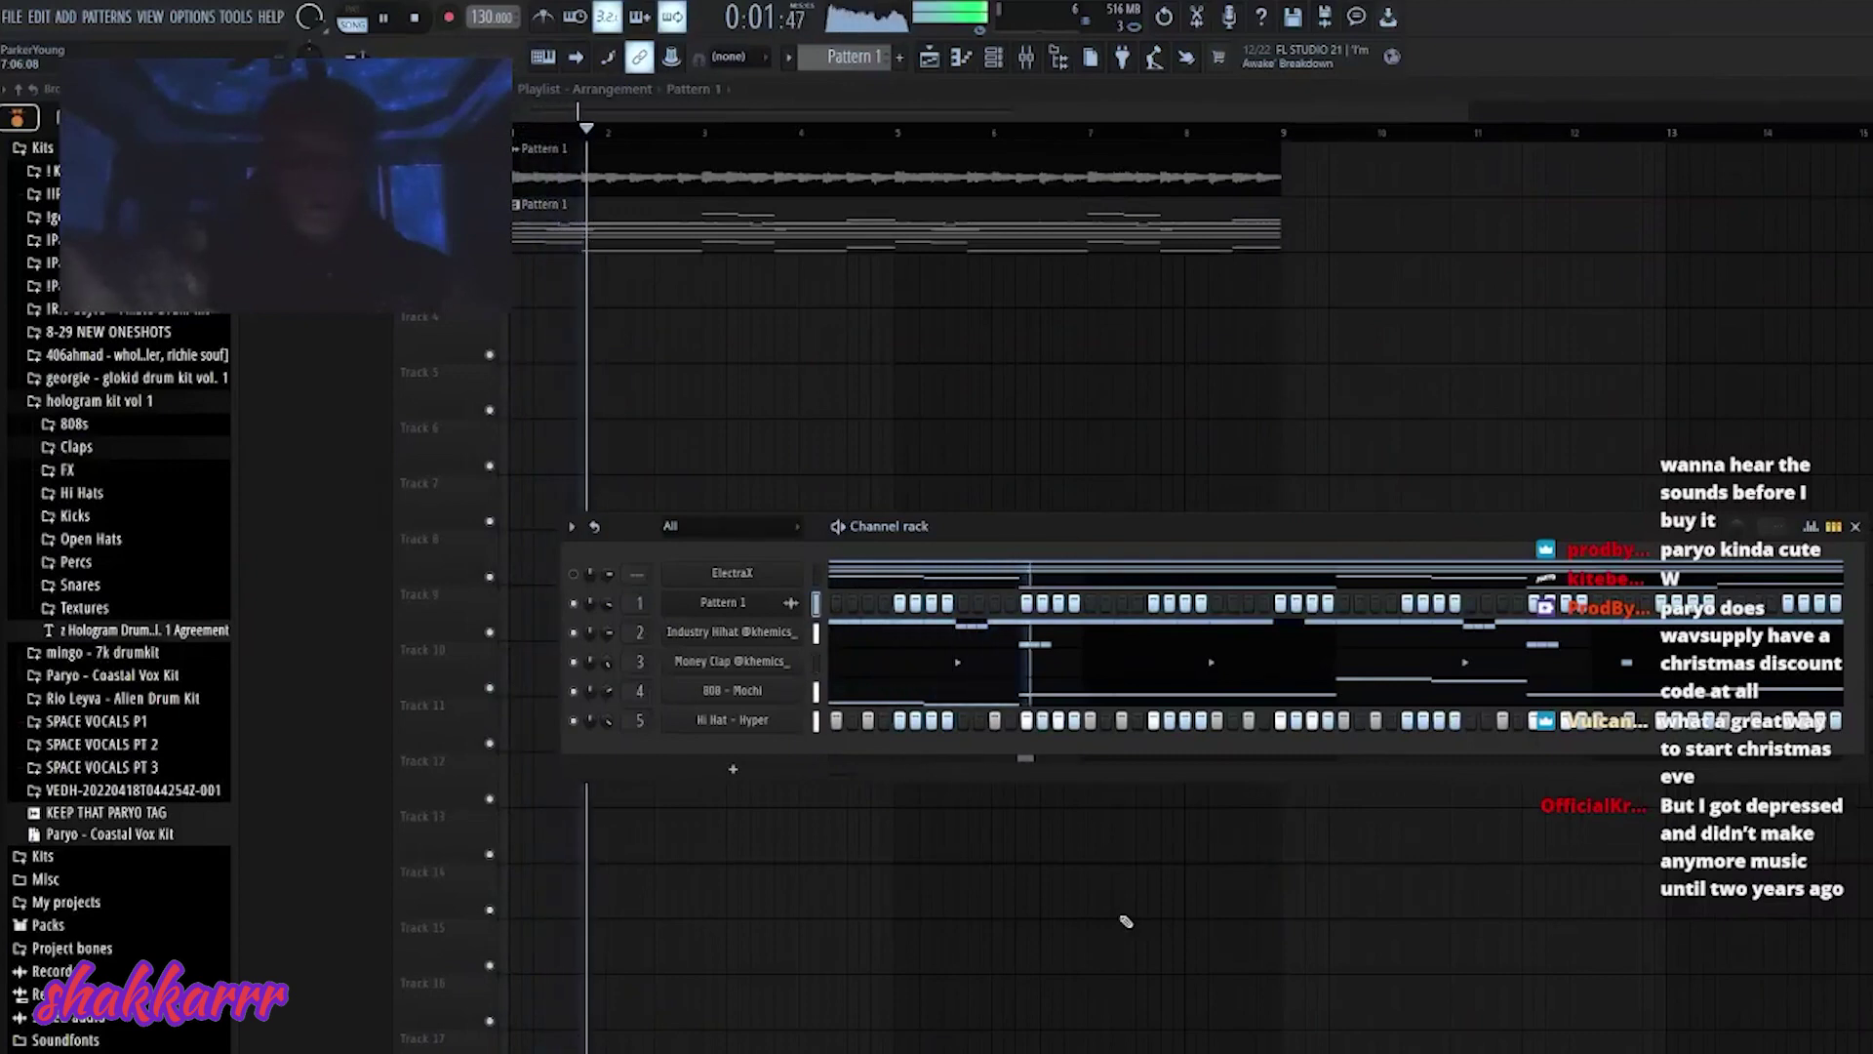
pyautogui.press('space')
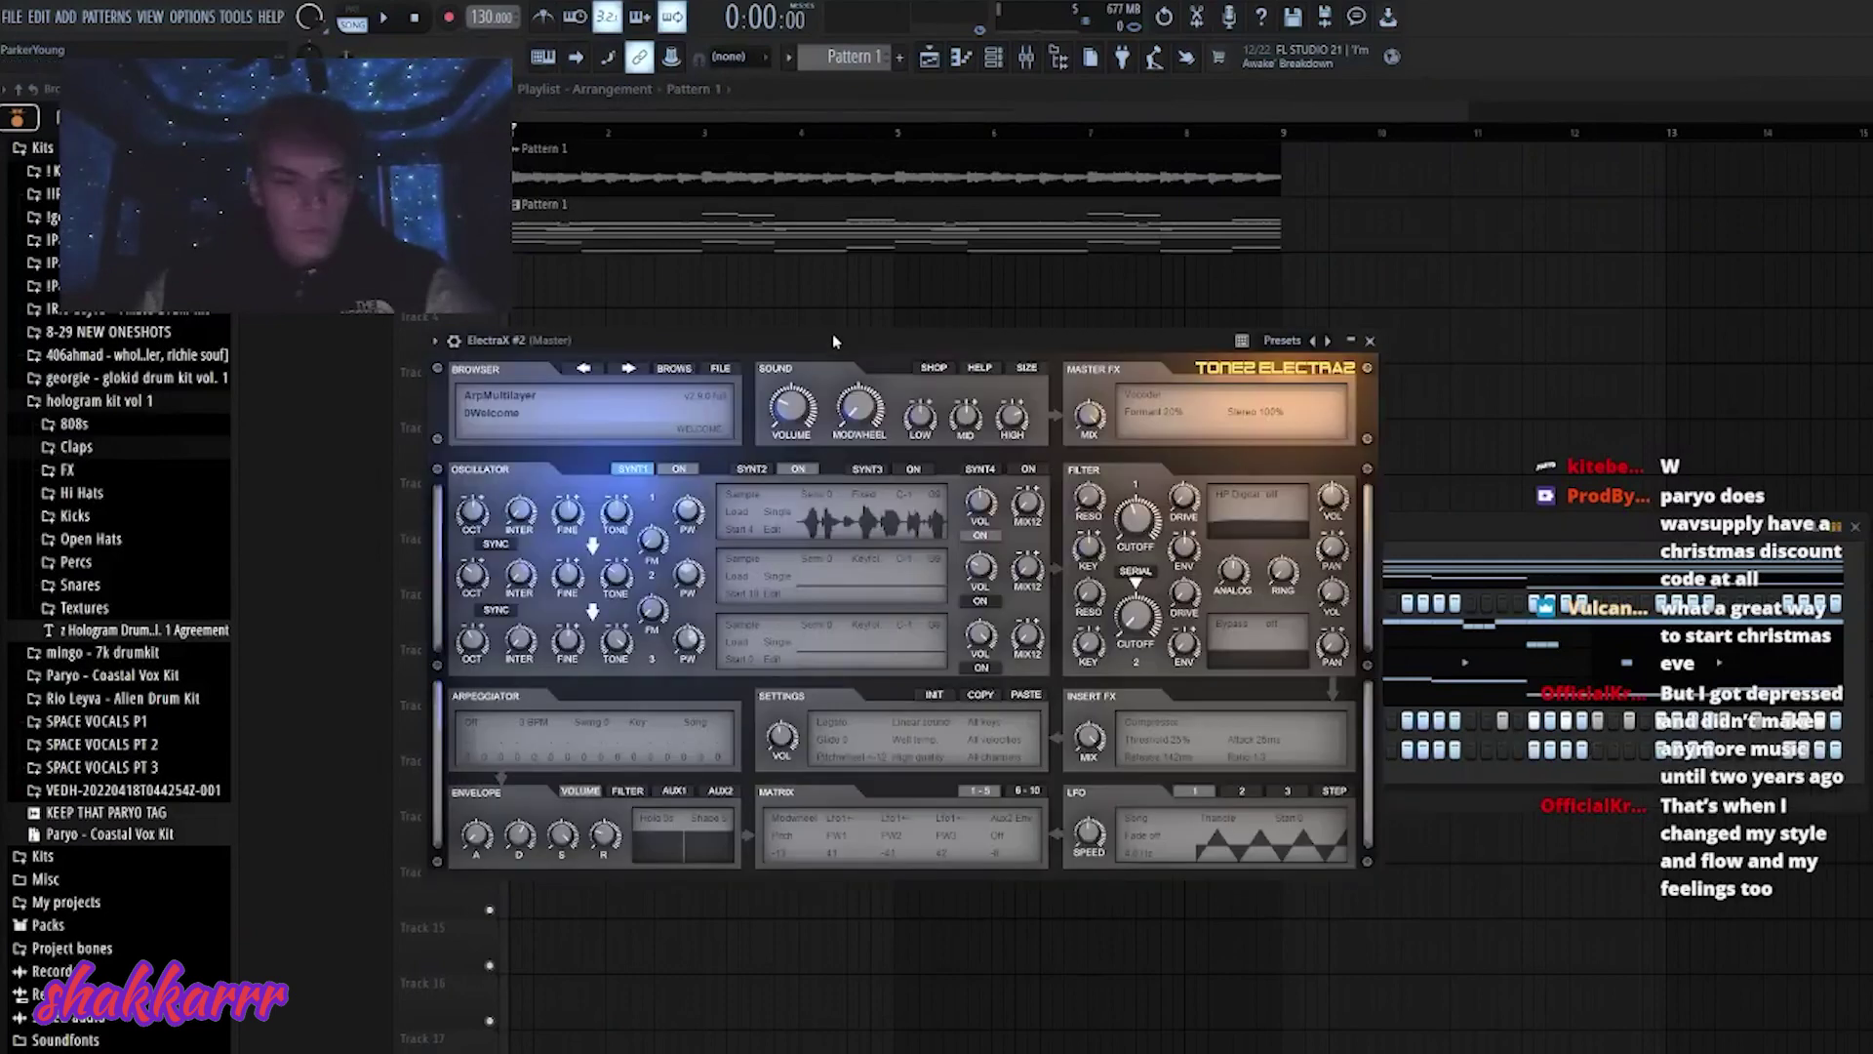
pyautogui.moveTo(834, 340); pyautogui.dragTo(999, 342)
pyautogui.press('space')
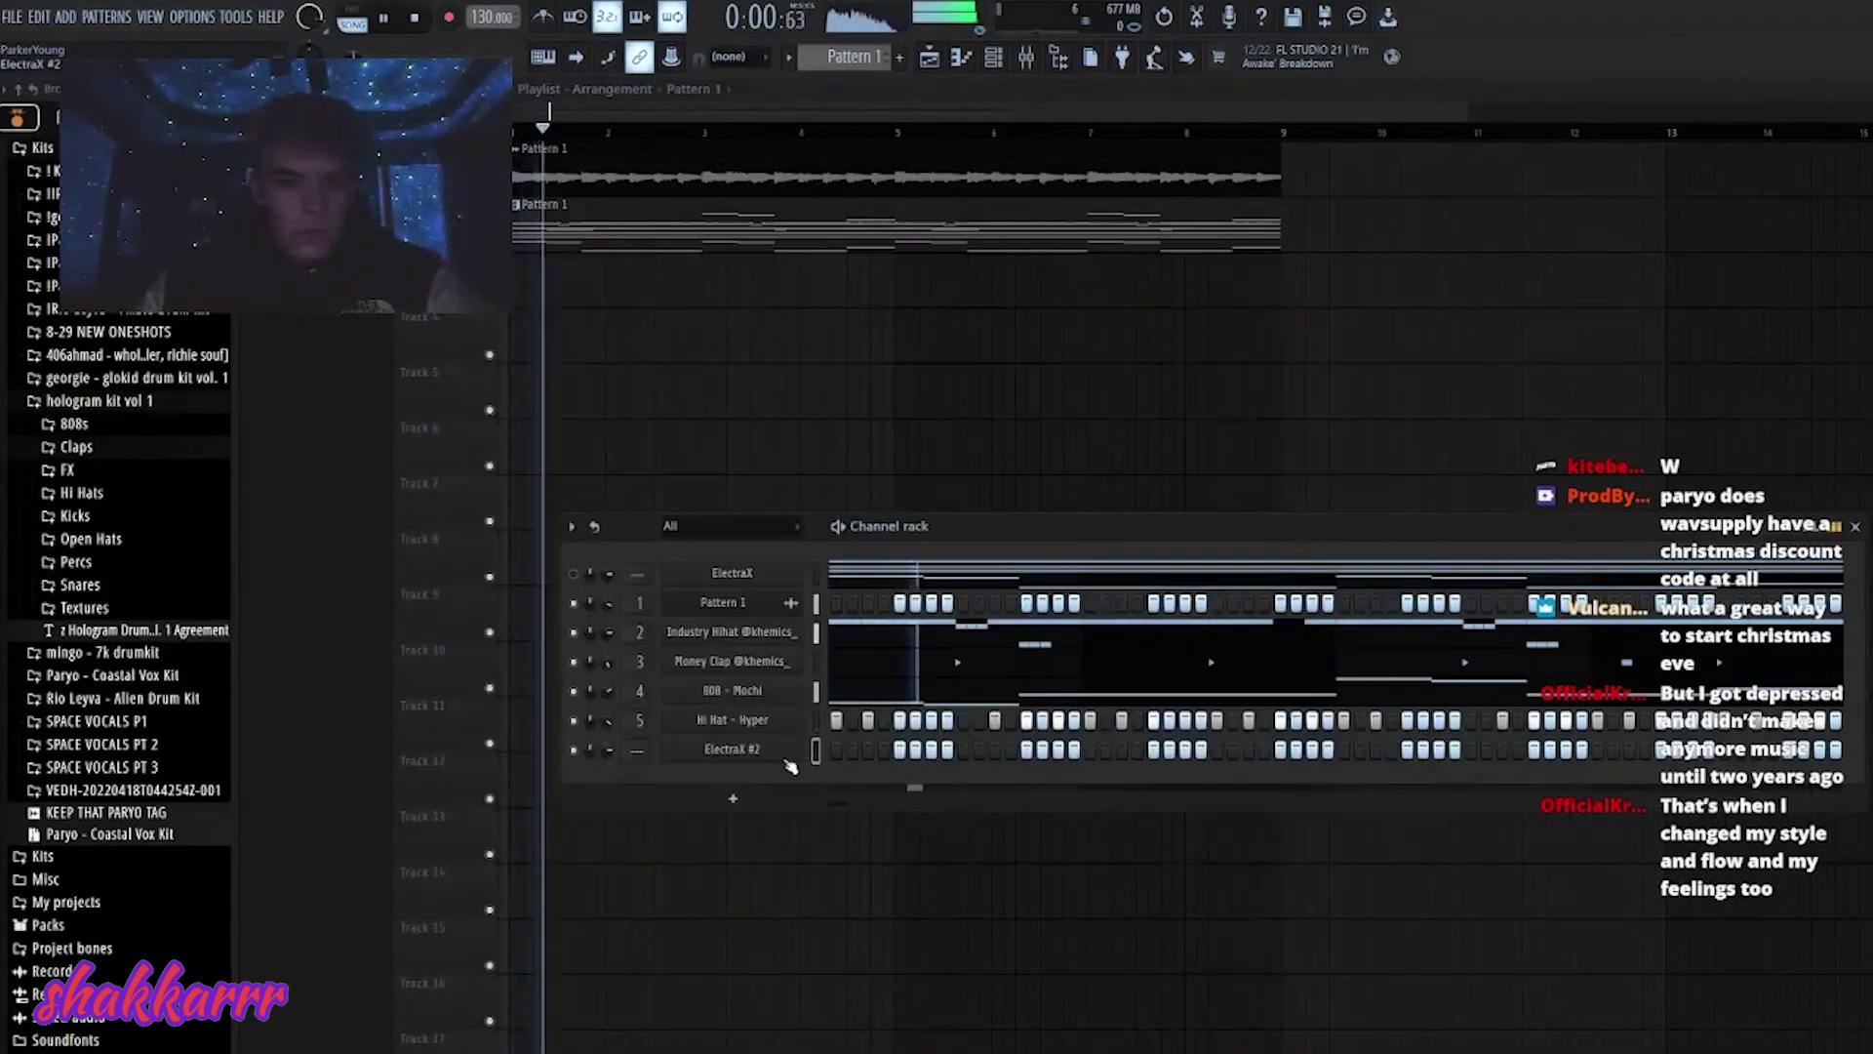
# - Load the "lead - conversation" patch from the Nick Mira x Paryo - Anthrax bank into ElectraX #2 and close the synth
pyautogui.click(615, 457)
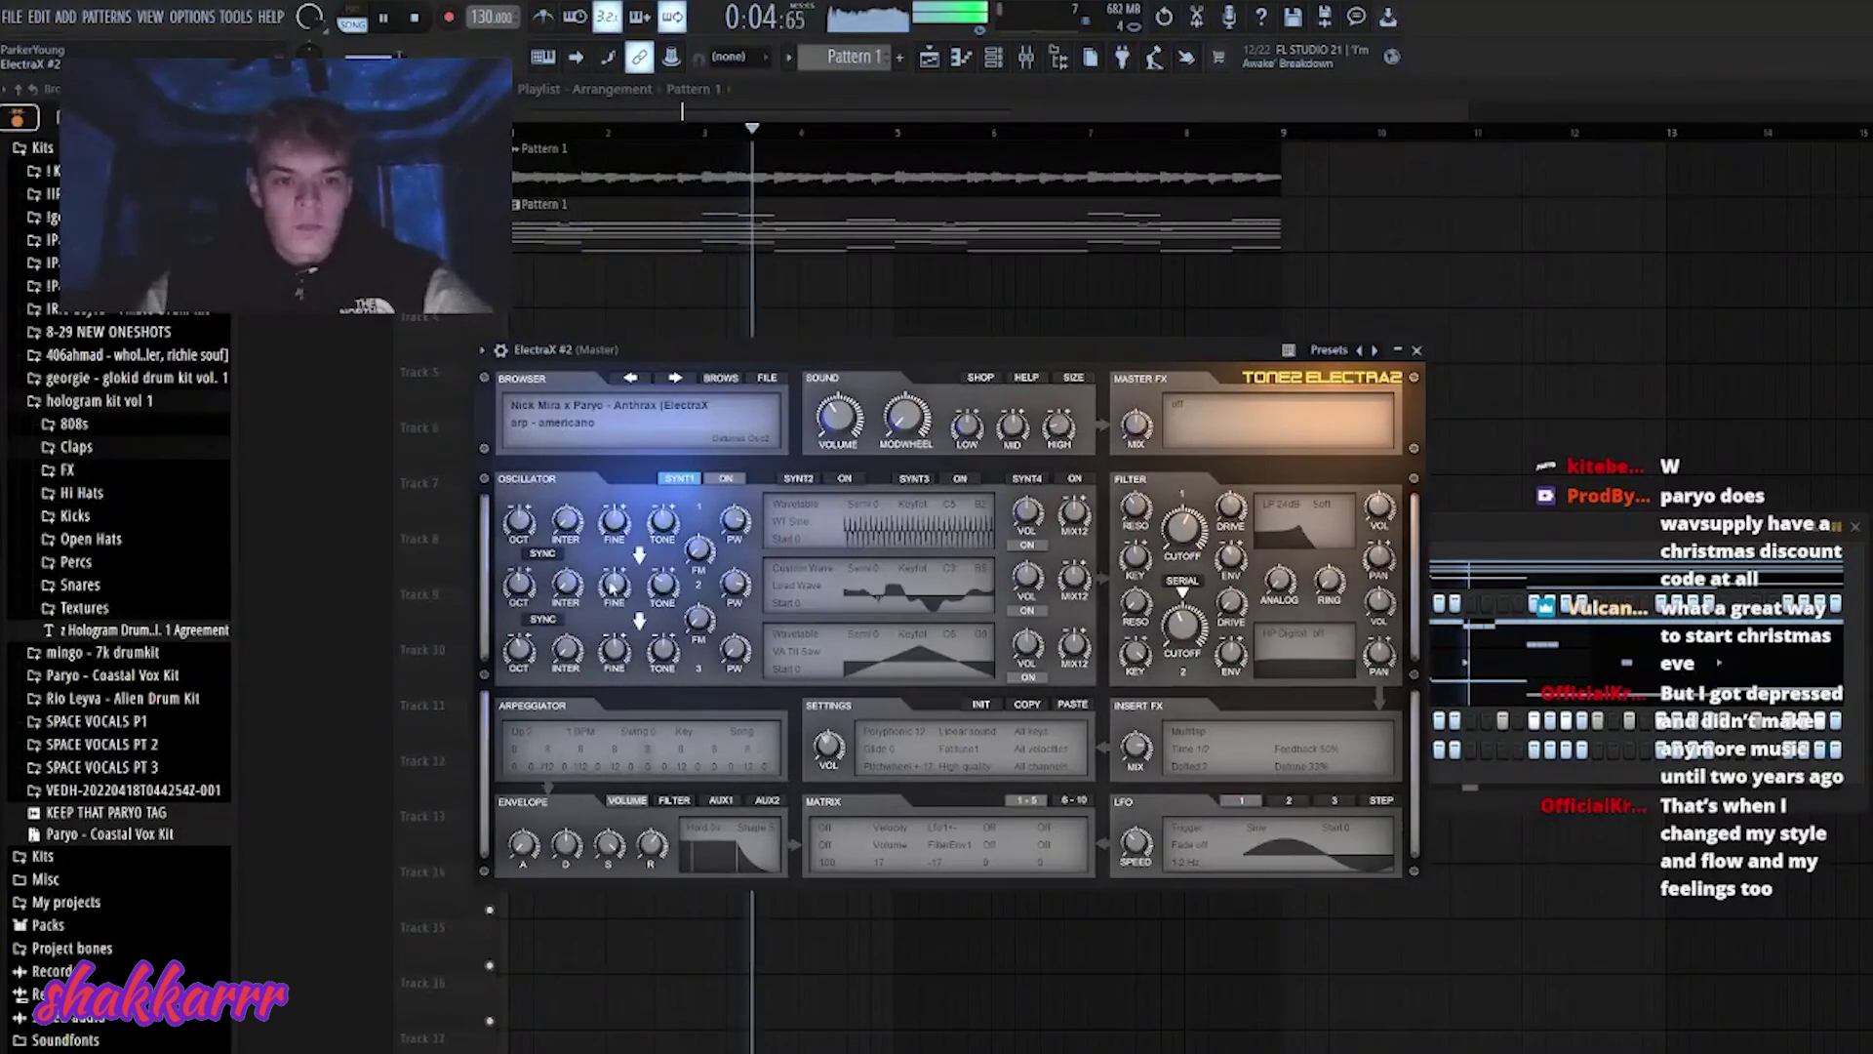
pyautogui.click(727, 401)
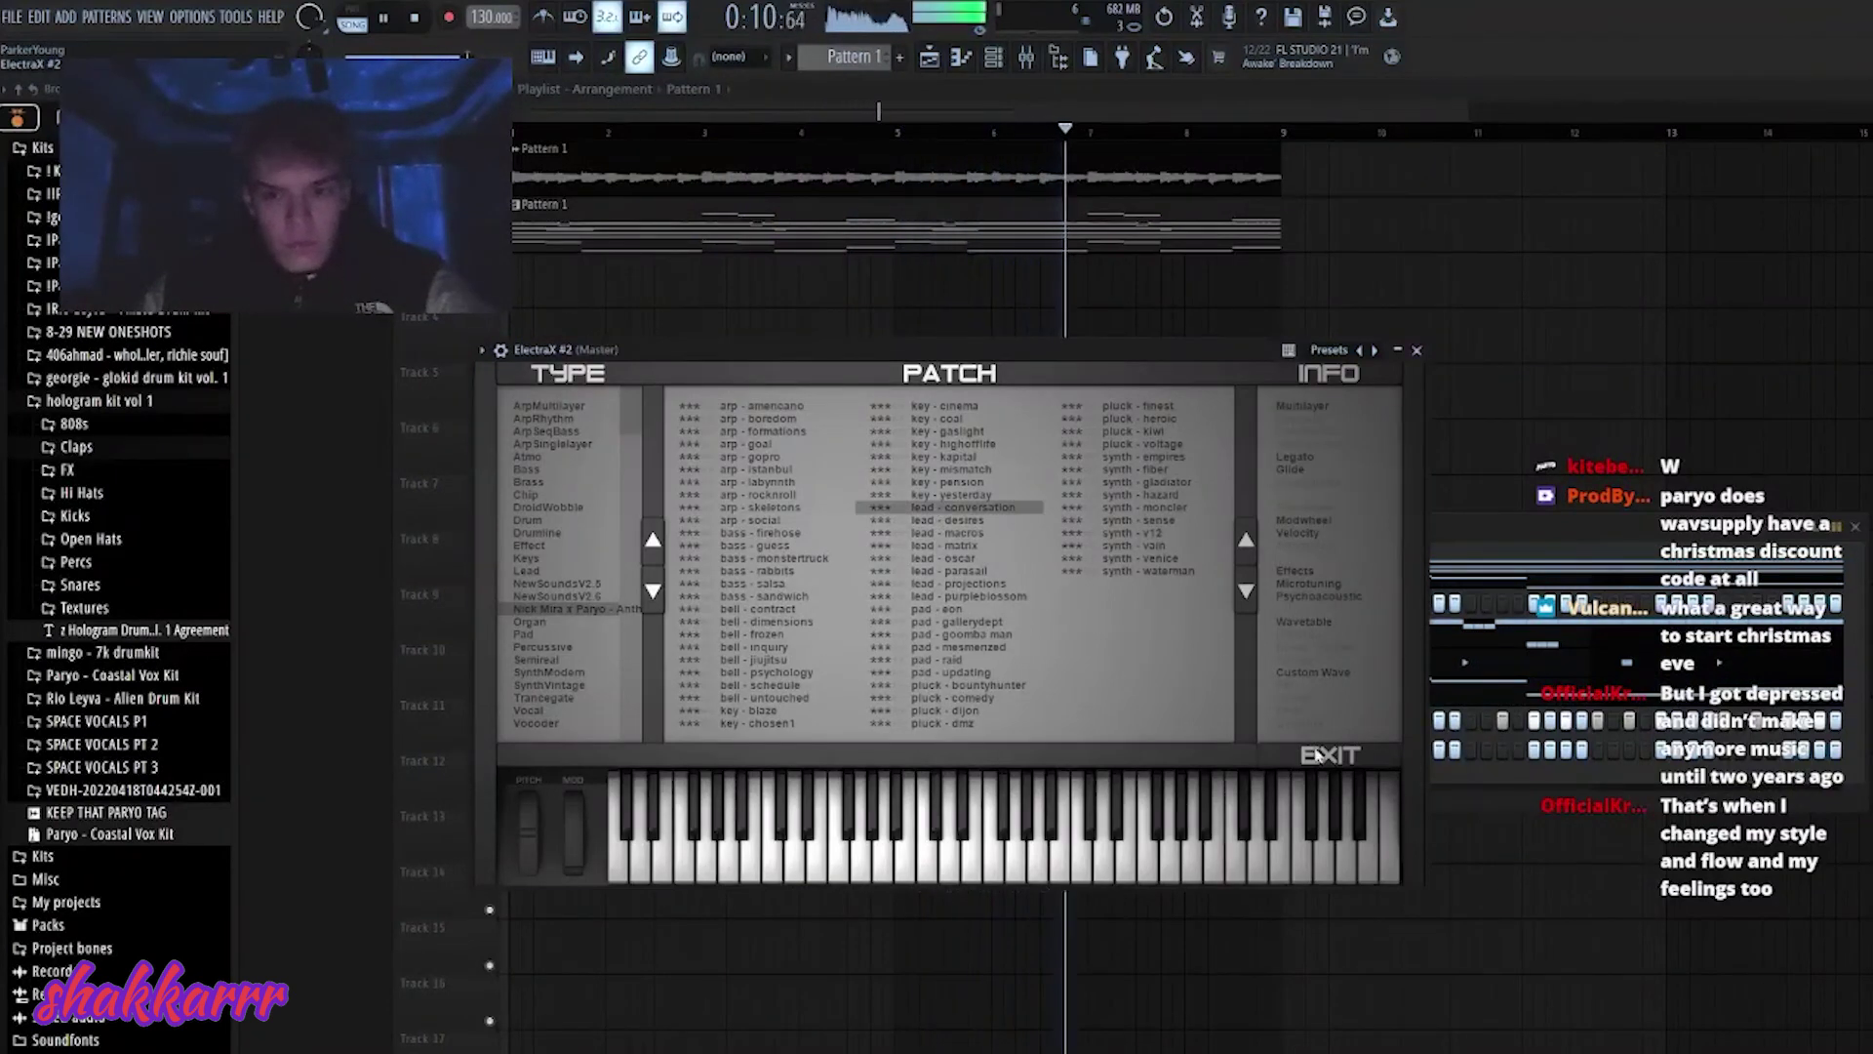
pyautogui.click(1322, 754)
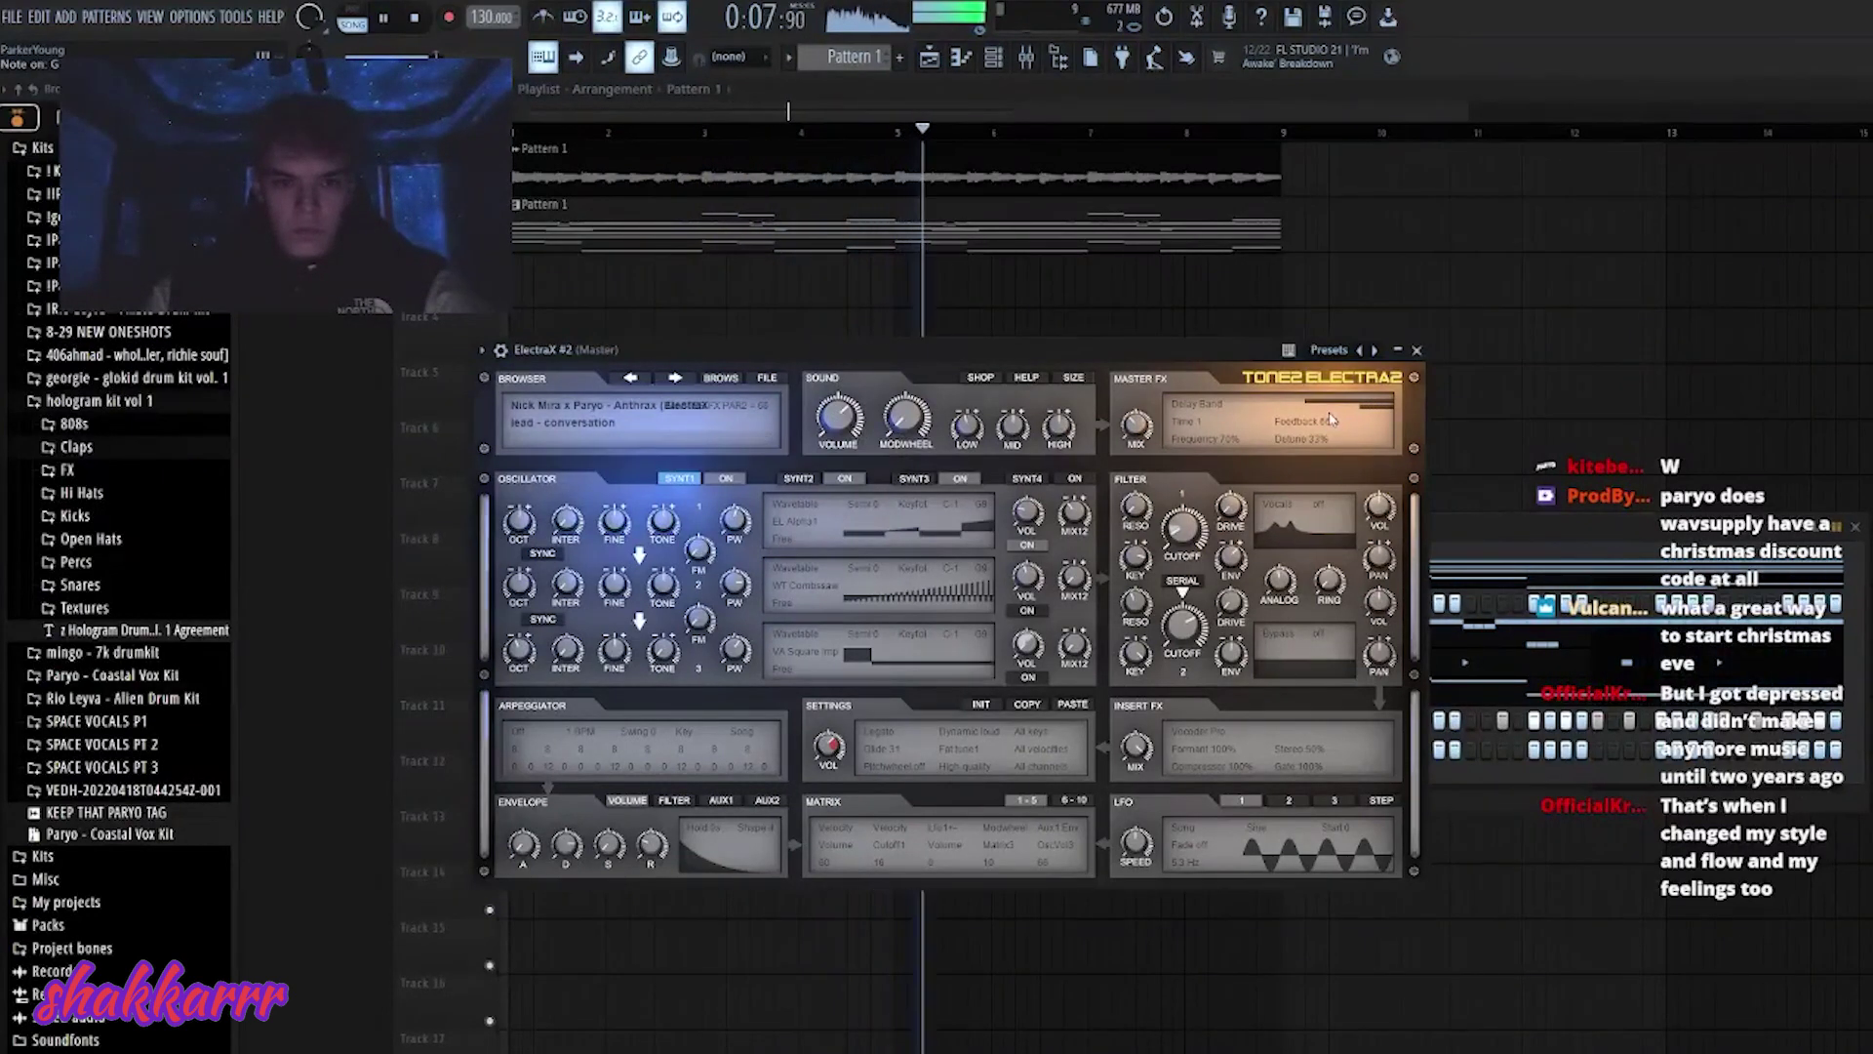
pyautogui.click(1418, 350)
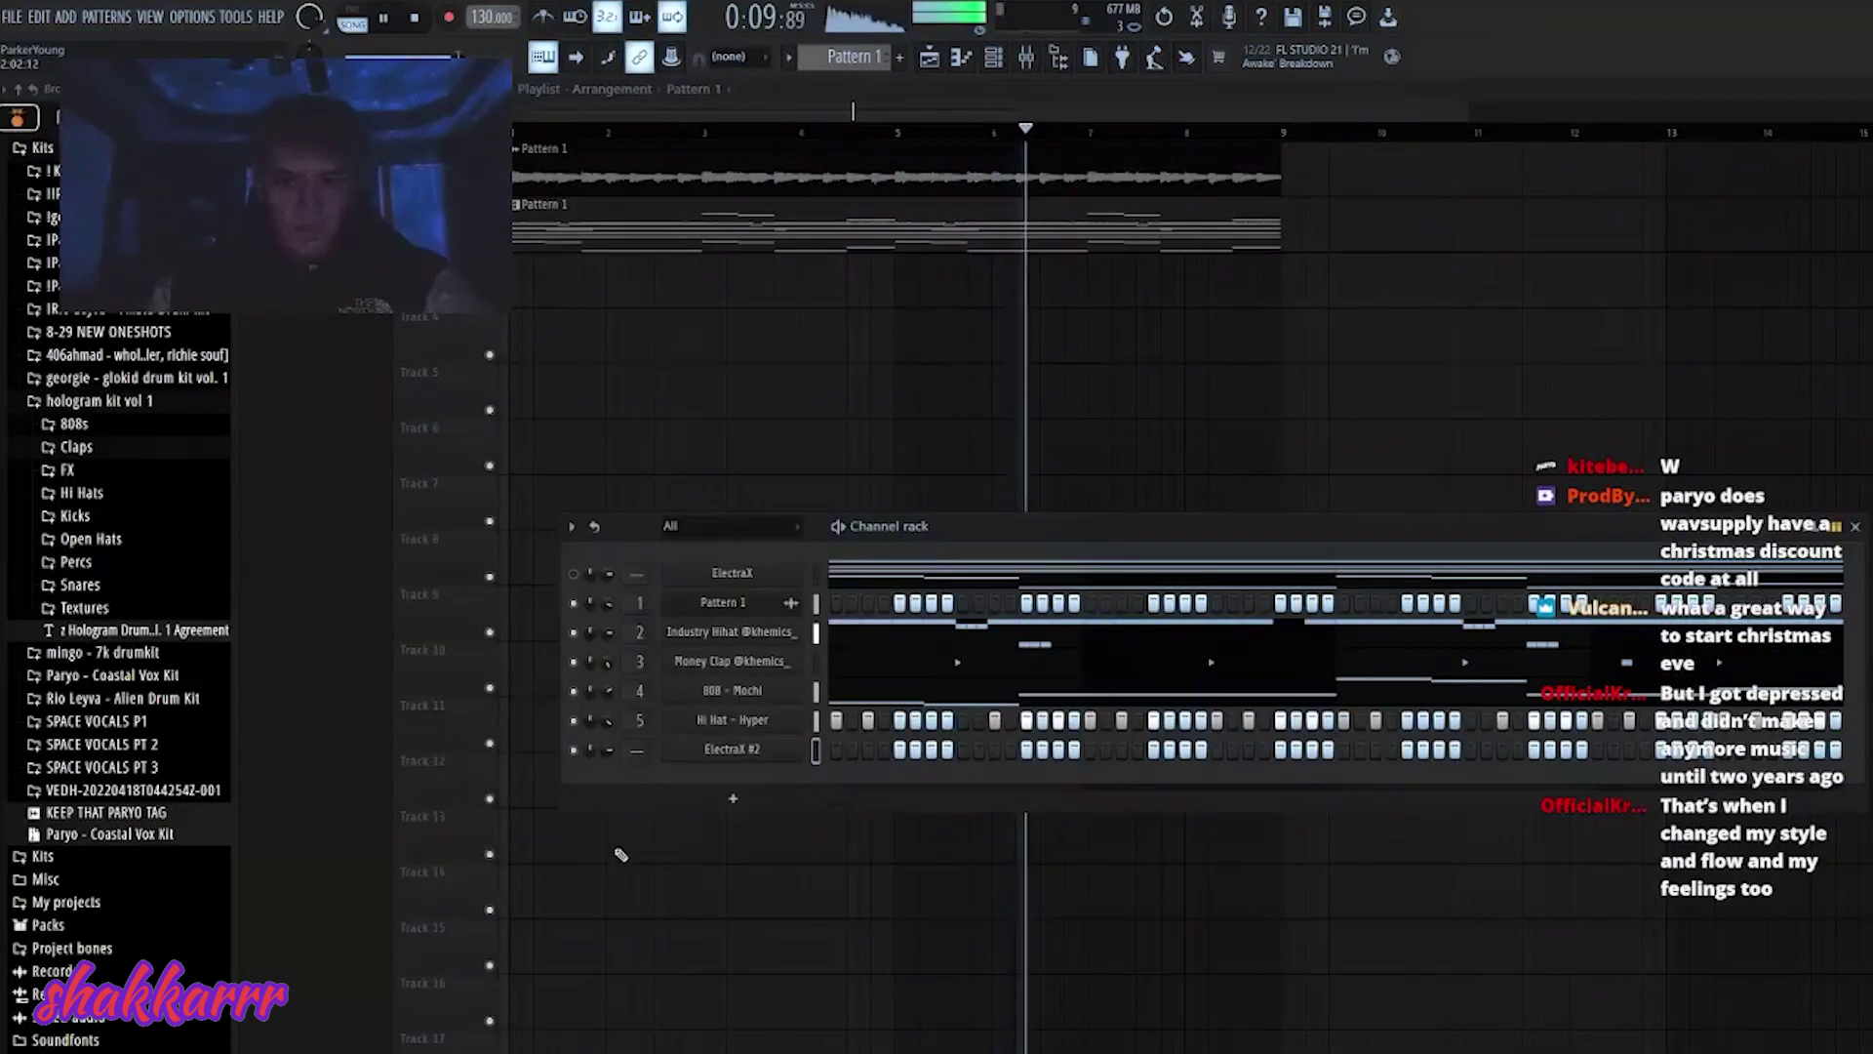
# - In ElectraX #2's piano roll, draw a two-bar G5 note from bar 1 and a short C5 note within bar 1
pyautogui.click(753, 757)
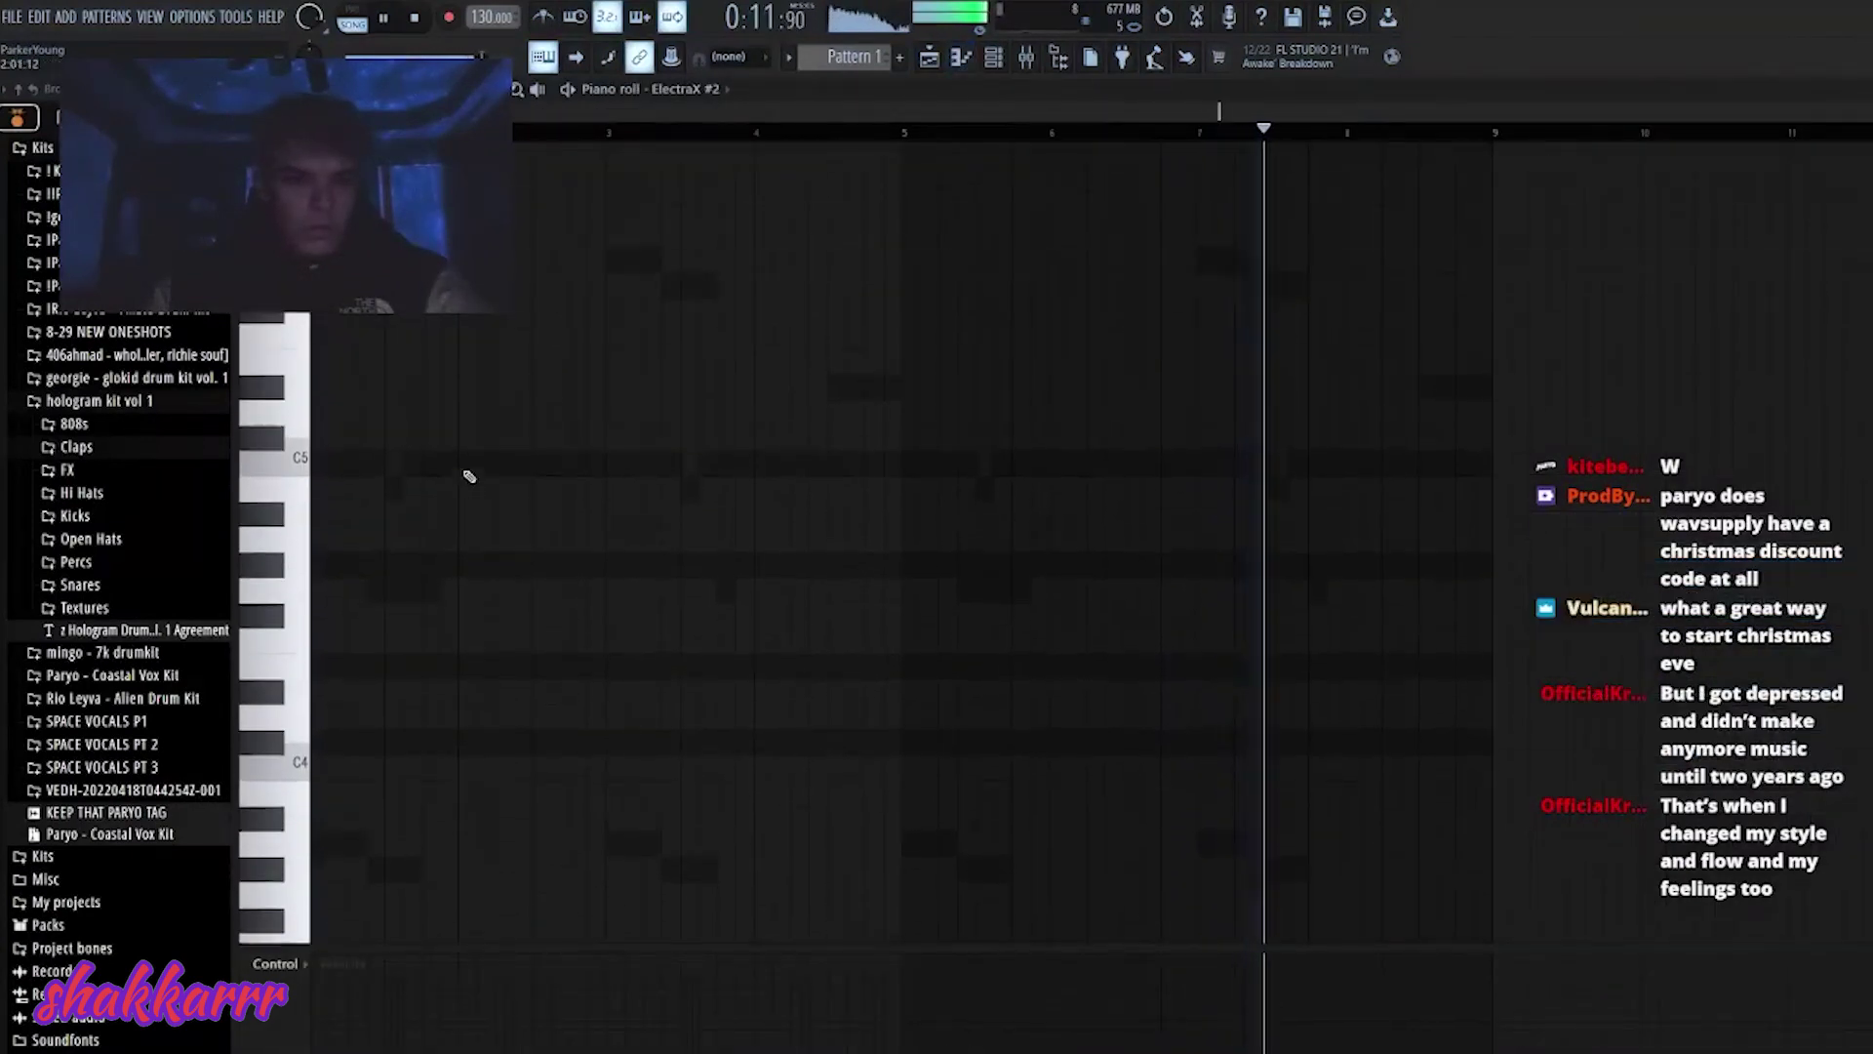
pyautogui.click(314, 494)
pyautogui.moveTo(477, 493)
pyautogui.mouseDown()
pyautogui.moveTo(625, 498)
pyautogui.moveTo(605, 498)
pyautogui.mouseUp()
pyautogui.moveTo(380, 682); pyautogui.dragTo(400, 682)
pyautogui.moveTo(649, 671); pyautogui.dragTo(422, 673)
pyautogui.rightClick(475, 644)
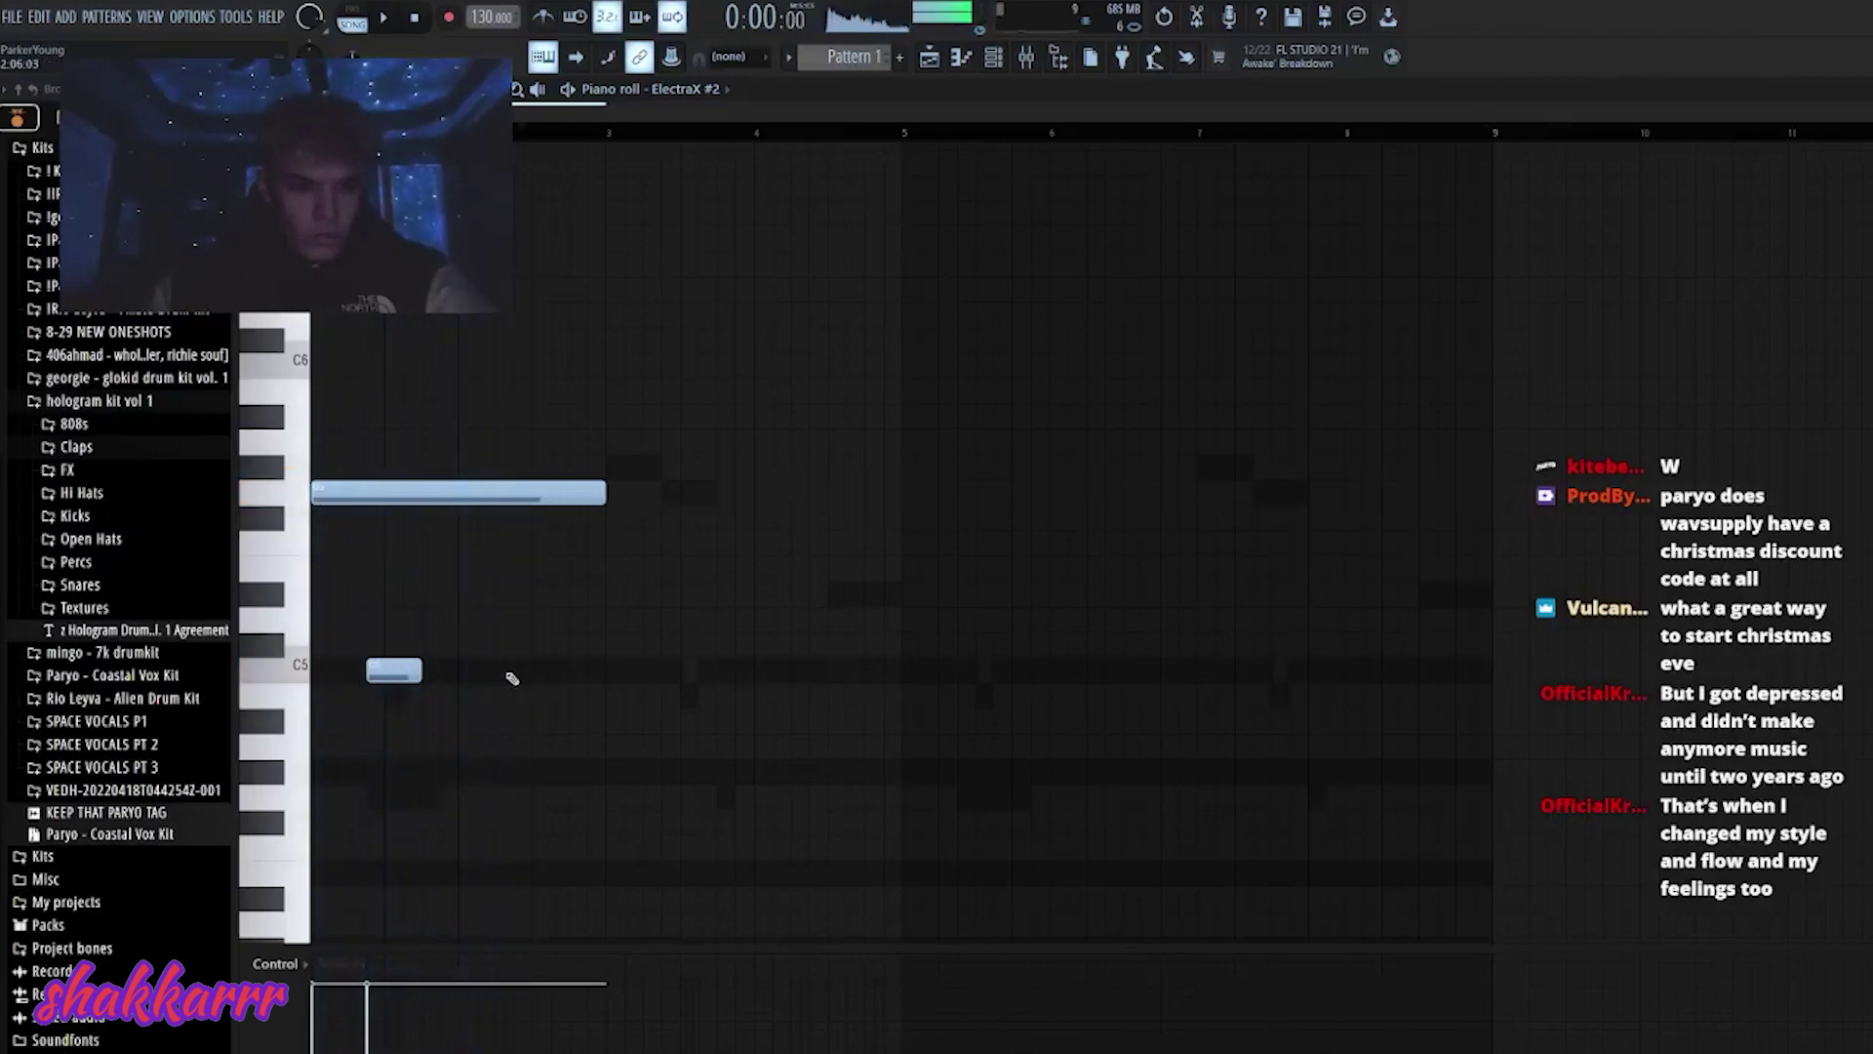
# - Add a short C5 note near the start of bar 2 and a short G4 note directly after it
pyautogui.moveTo(509, 676); pyautogui.dragTo(527, 680)
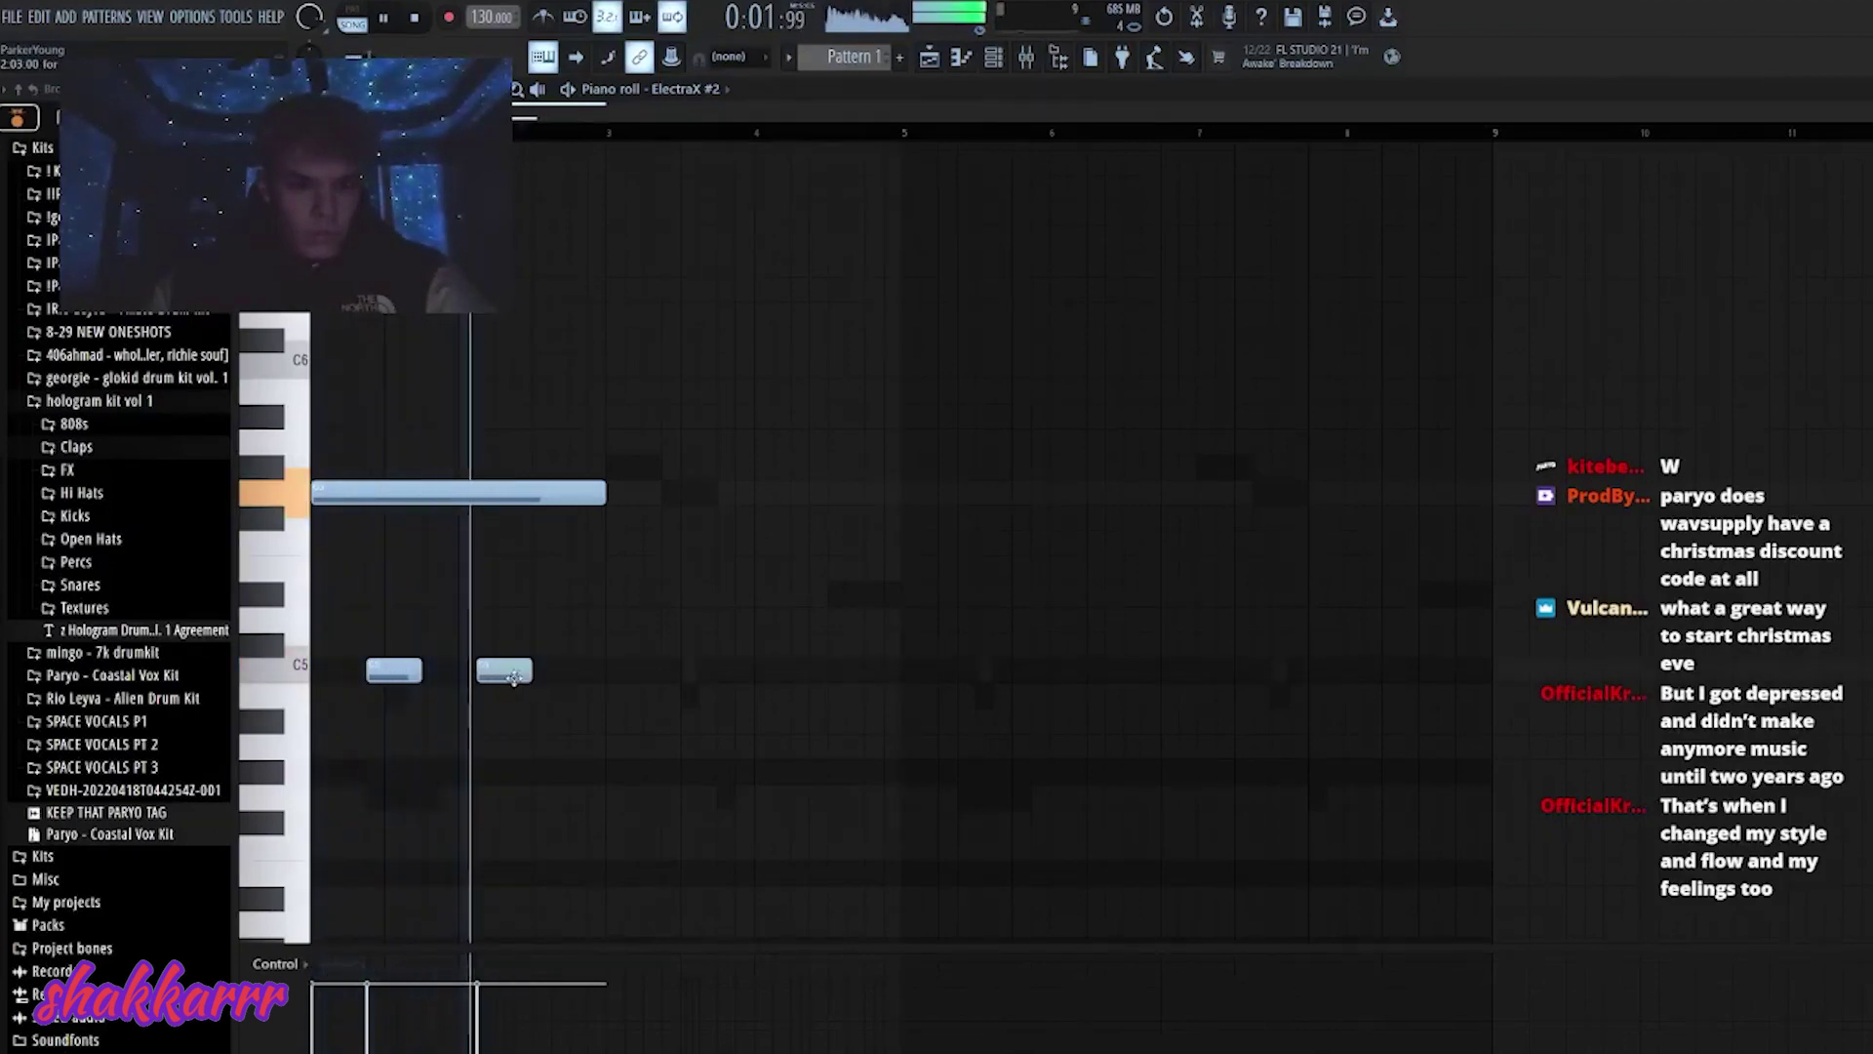
pyautogui.rightClick(586, 695)
pyautogui.press('space')
pyautogui.click(595, 546)
pyautogui.rightClick(600, 548)
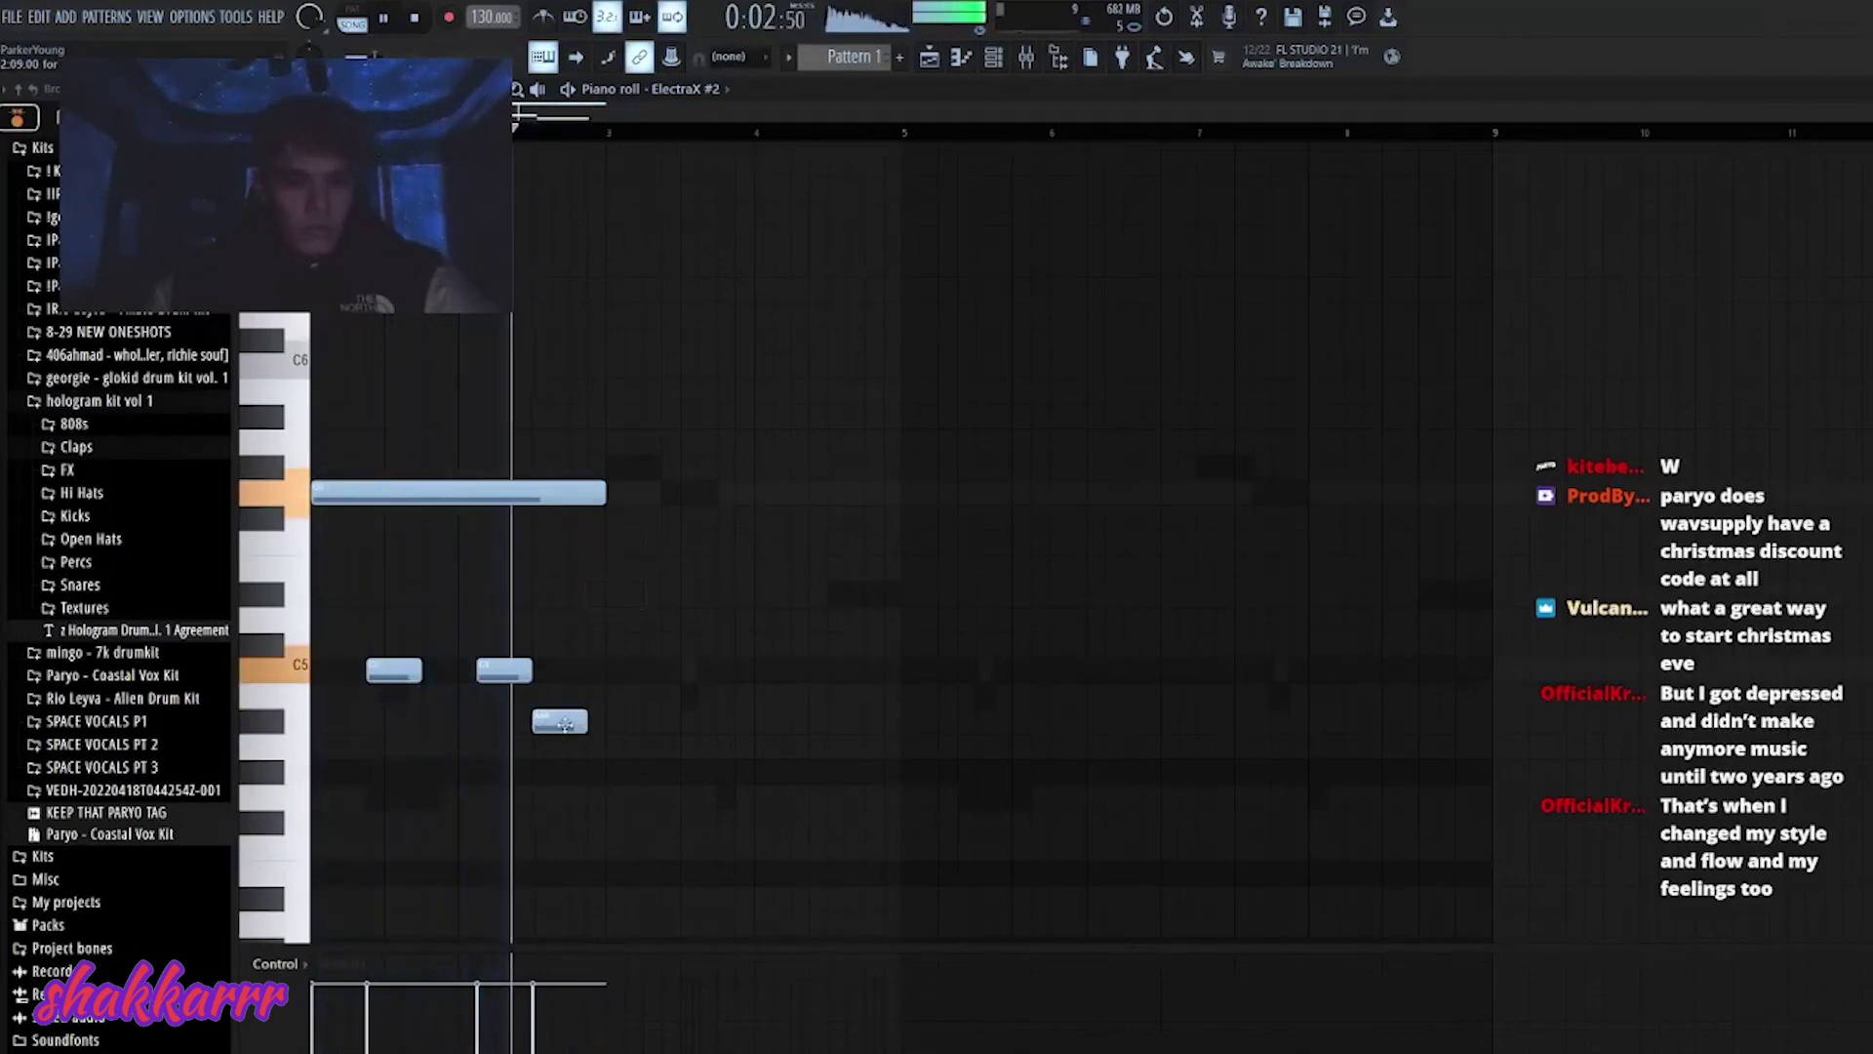
pyautogui.moveTo(565, 723); pyautogui.dragTo(565, 798)
# - Continue the melody through bars 3 and 4 with a shortened G5 note, two short C5 notes and a closing G4 note
pyautogui.click(645, 672)
pyautogui.hotkey('ctrl', 'b')
pyautogui.click(709, 543)
pyautogui.rightClick(709, 544)
pyautogui.click(855, 798)
pyautogui.click(836, 519)
pyautogui.rightClick(835, 518)
pyautogui.moveTo(899, 492); pyautogui.dragTo(828, 492)
pyautogui.click(924, 590)
pyautogui.rightClick(924, 585)
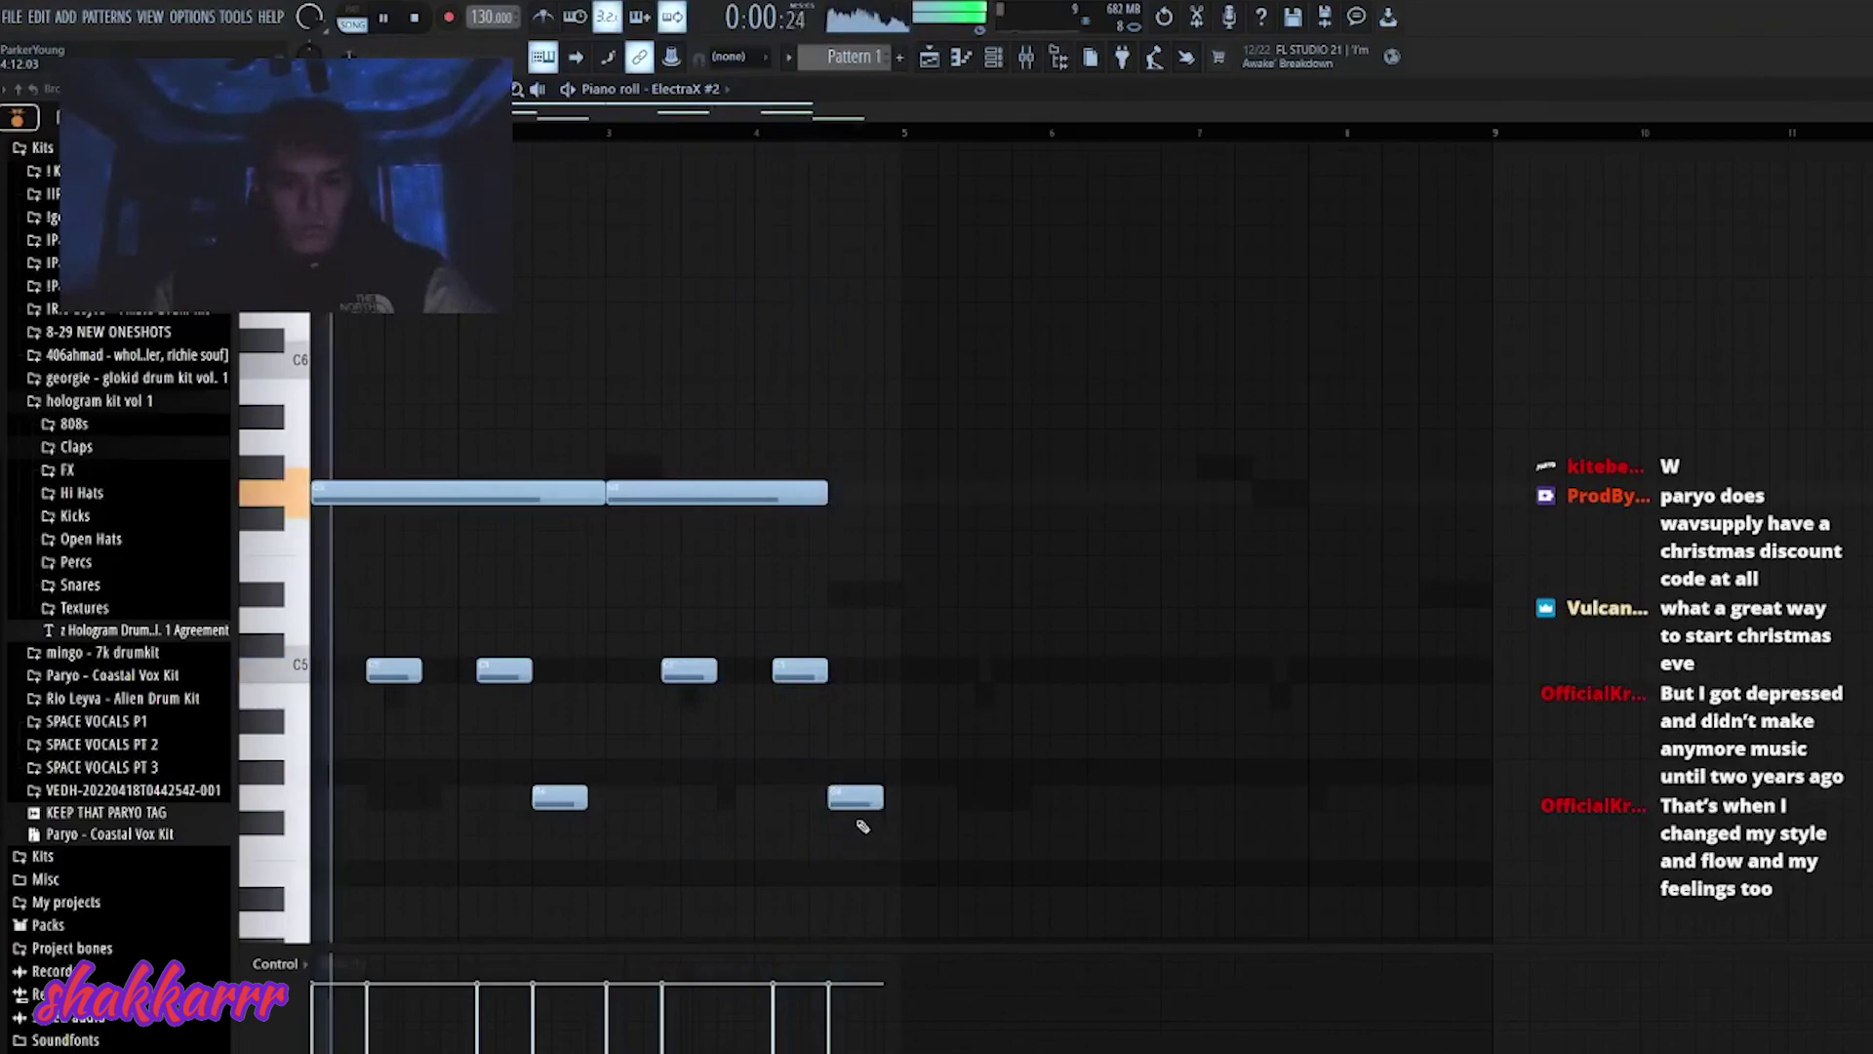
# - Change the closing note to A#4, extend it to the end of bar 4, and duplicate the four-bar melody into bars 5 to 8
pyautogui.moveTo(881, 722); pyautogui.dragTo(904, 739)
pyautogui.hotkey('ctrl', 'b')
pyautogui.click(881, 619)
pyautogui.rightClick(881, 618)
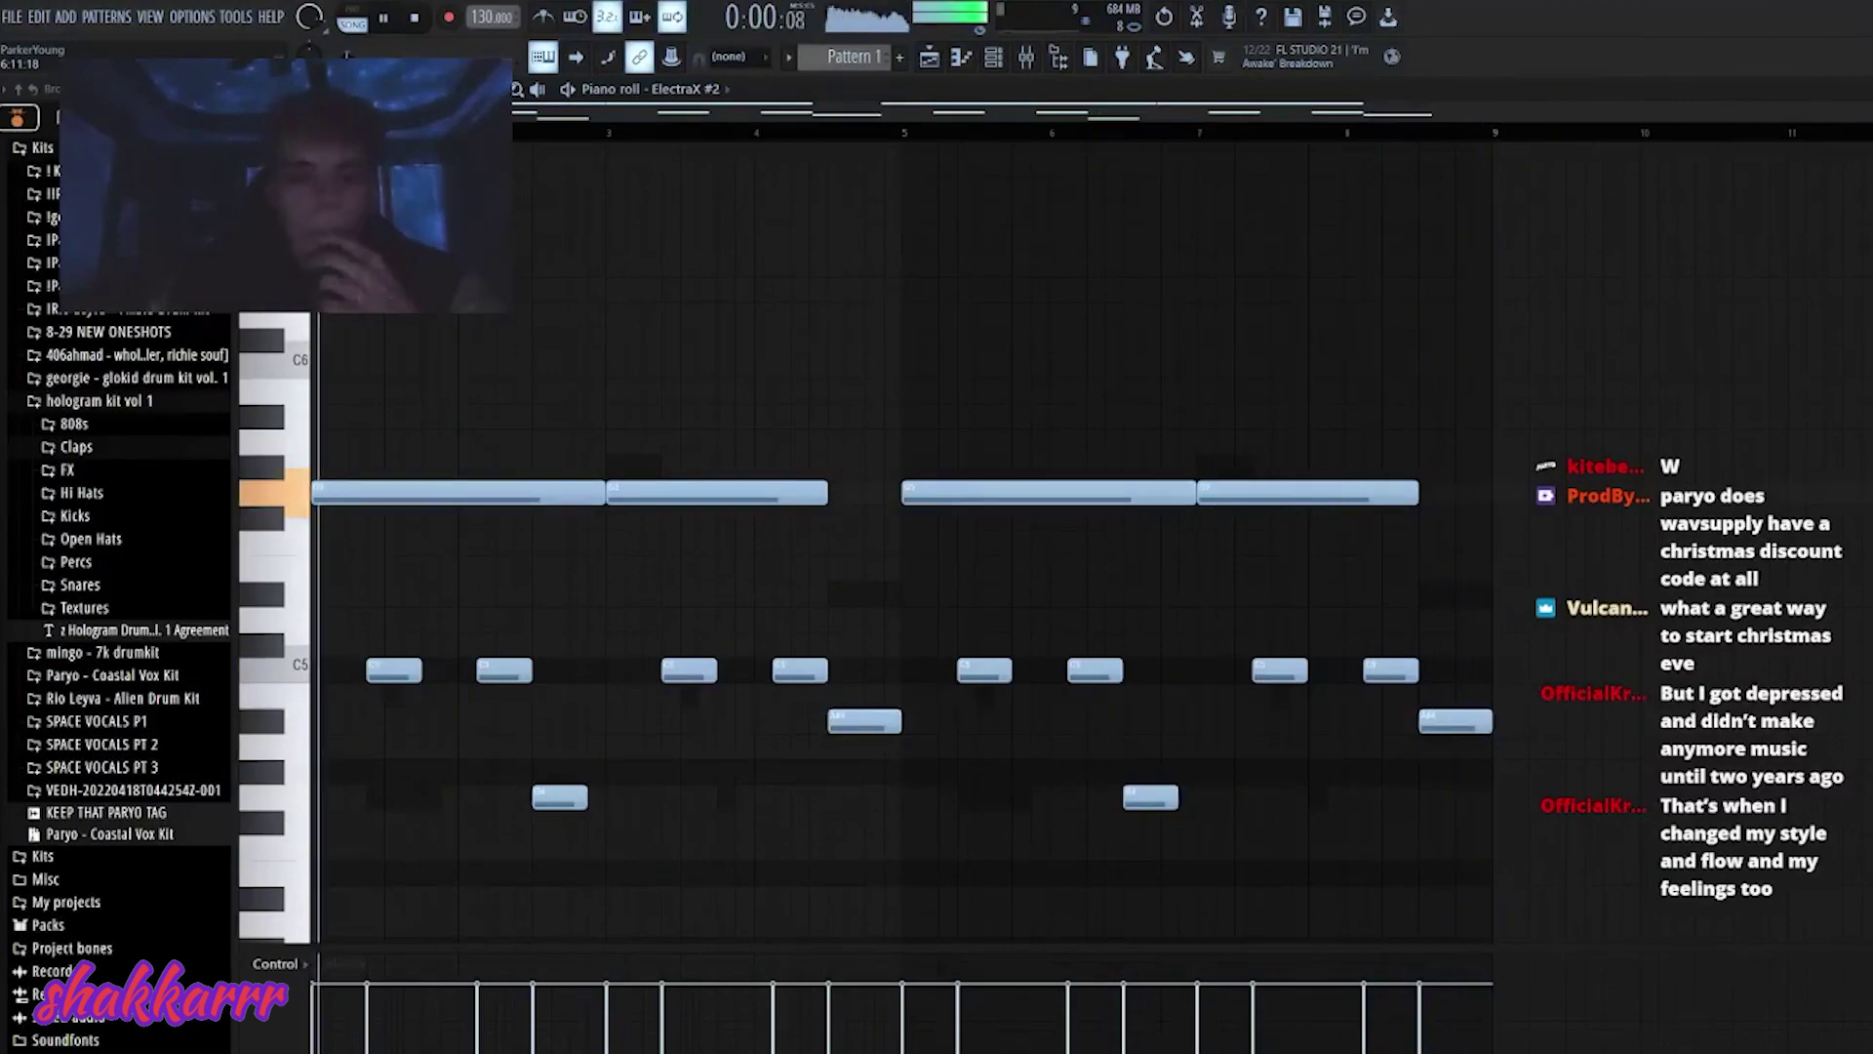
# - Route ElectraX #2 to mixer insert 6, solo it briefly and lower its volume slightly against the other tracks
pyautogui.click(917, 213)
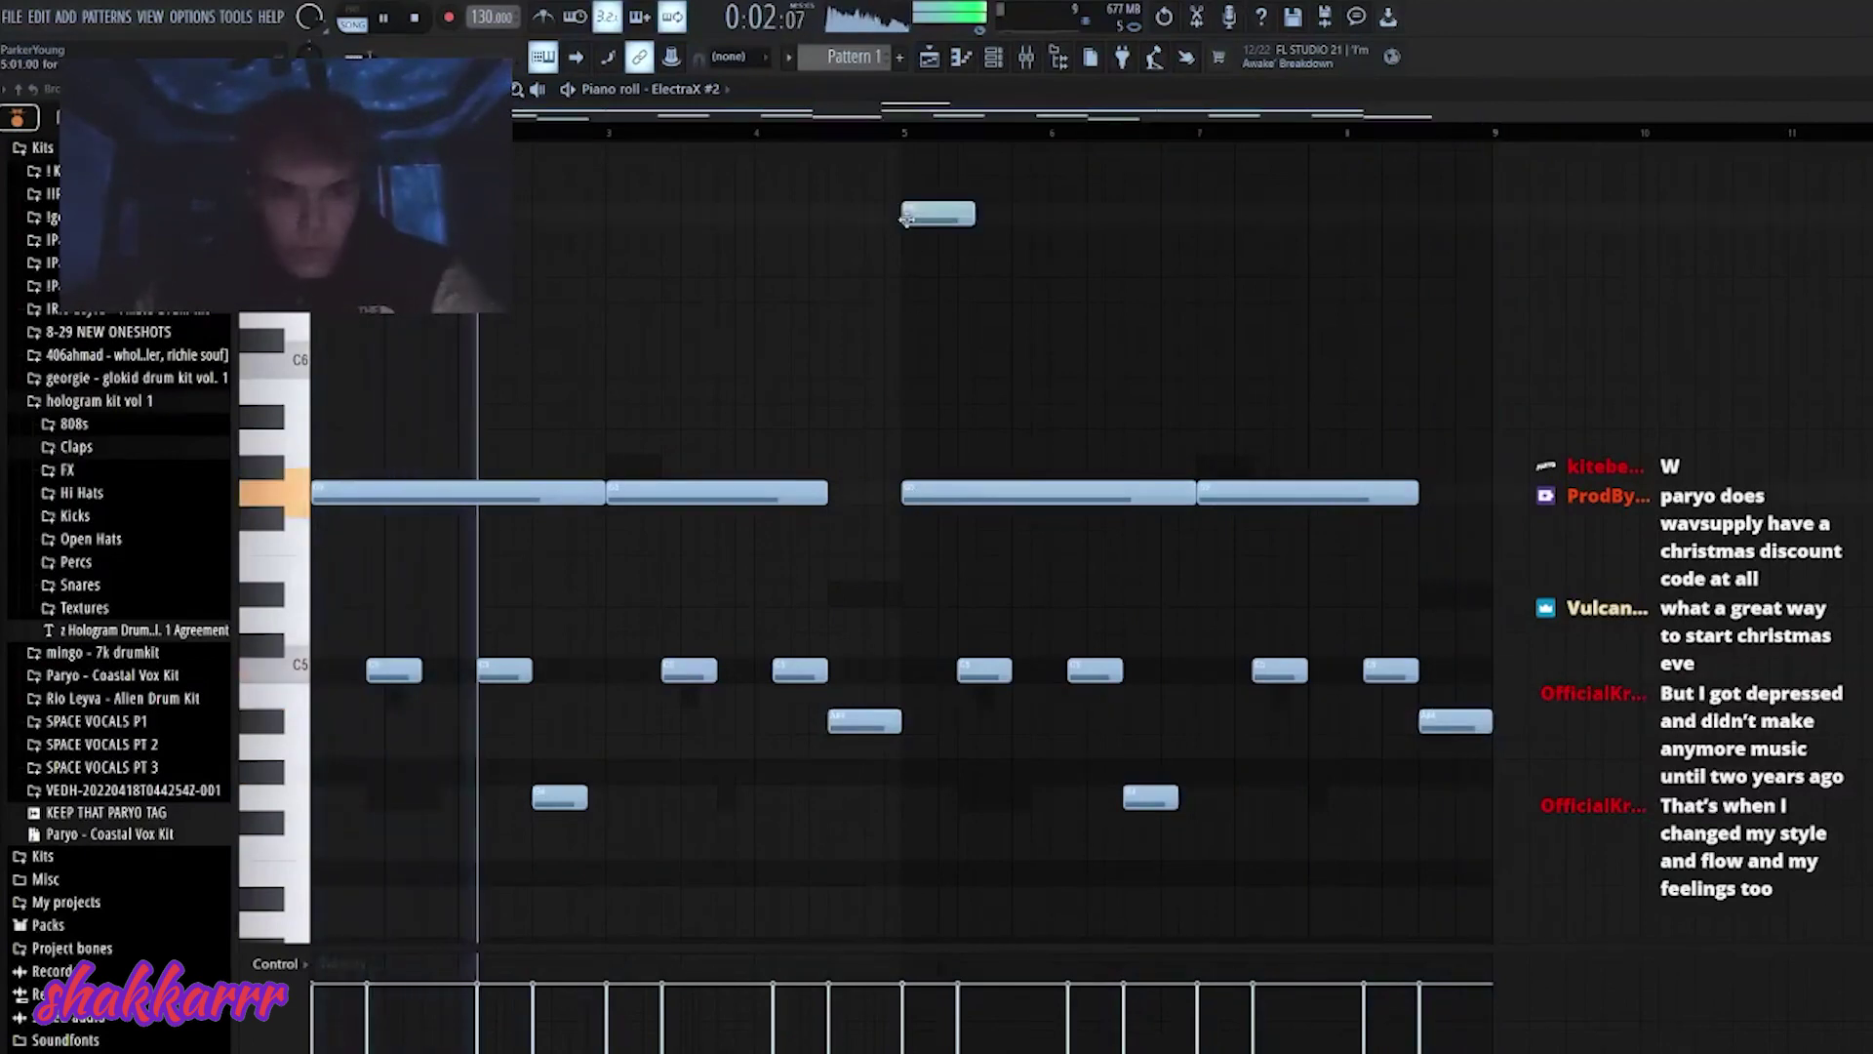
pyautogui.press('F9')
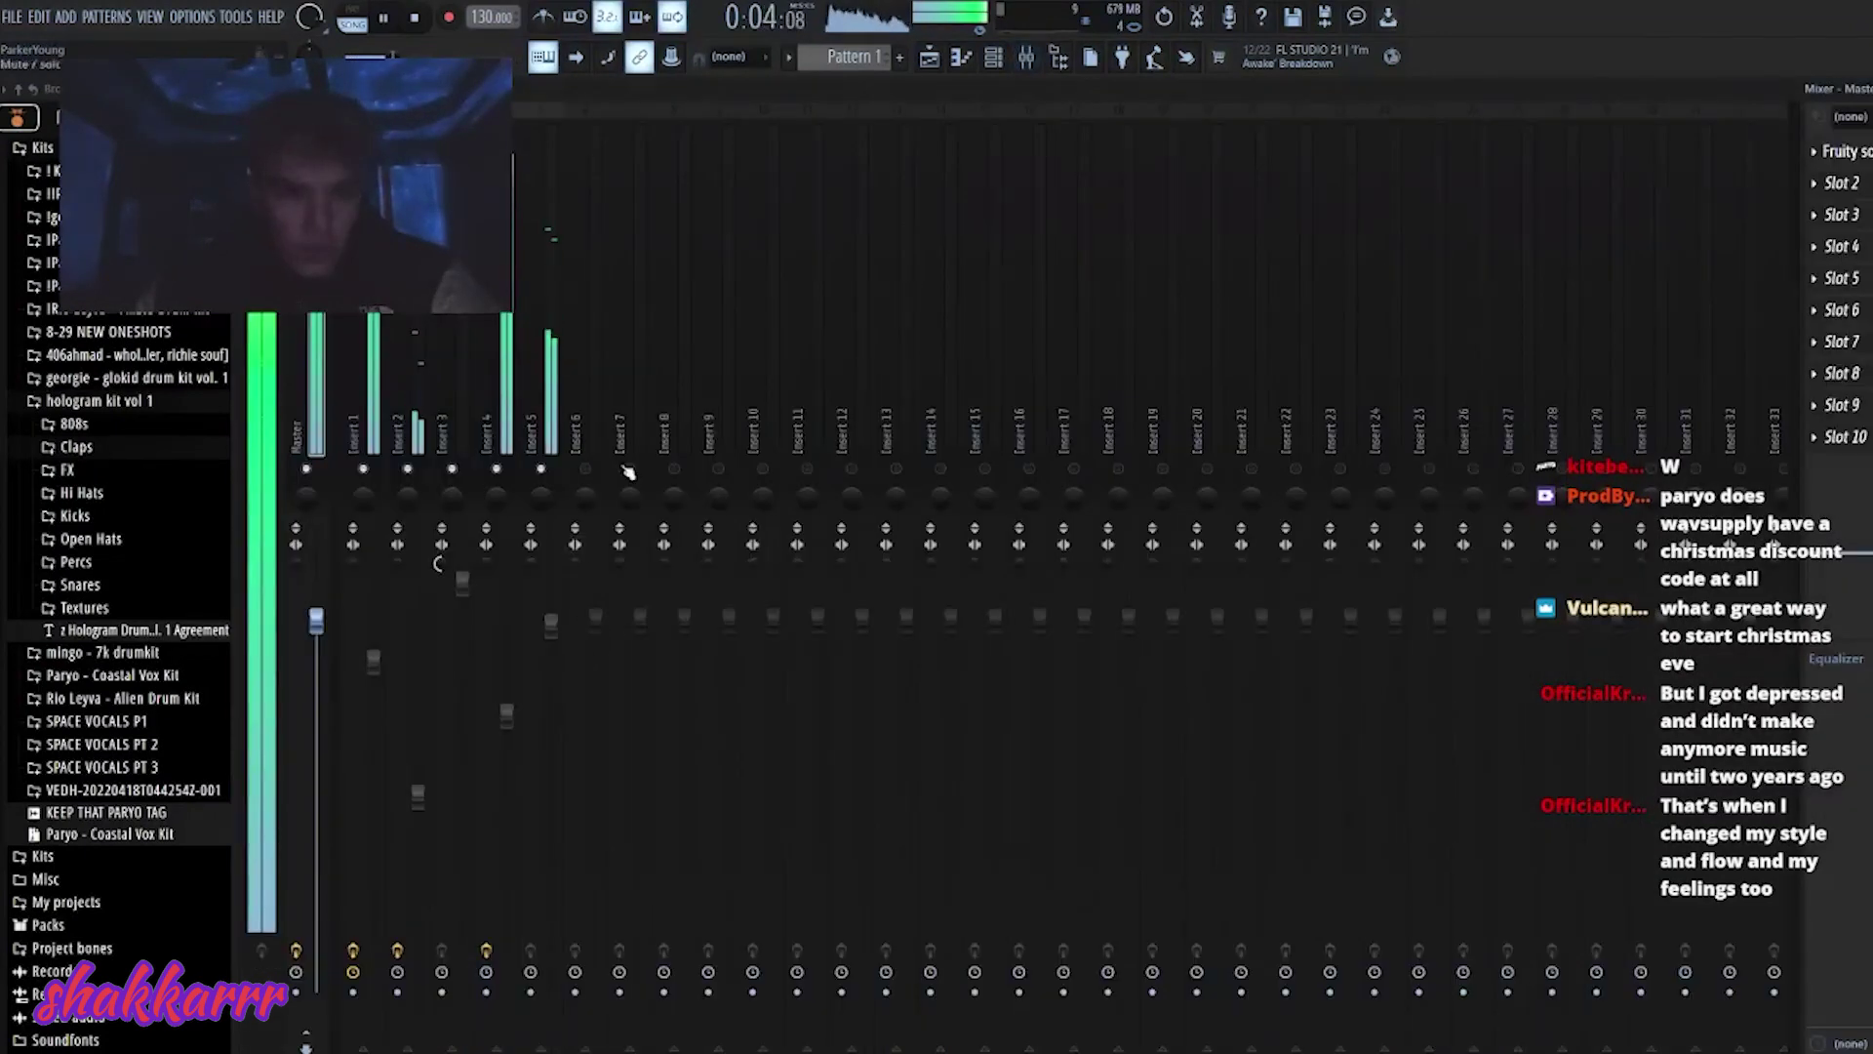
pyautogui.click(994, 60)
pyautogui.press('F6')
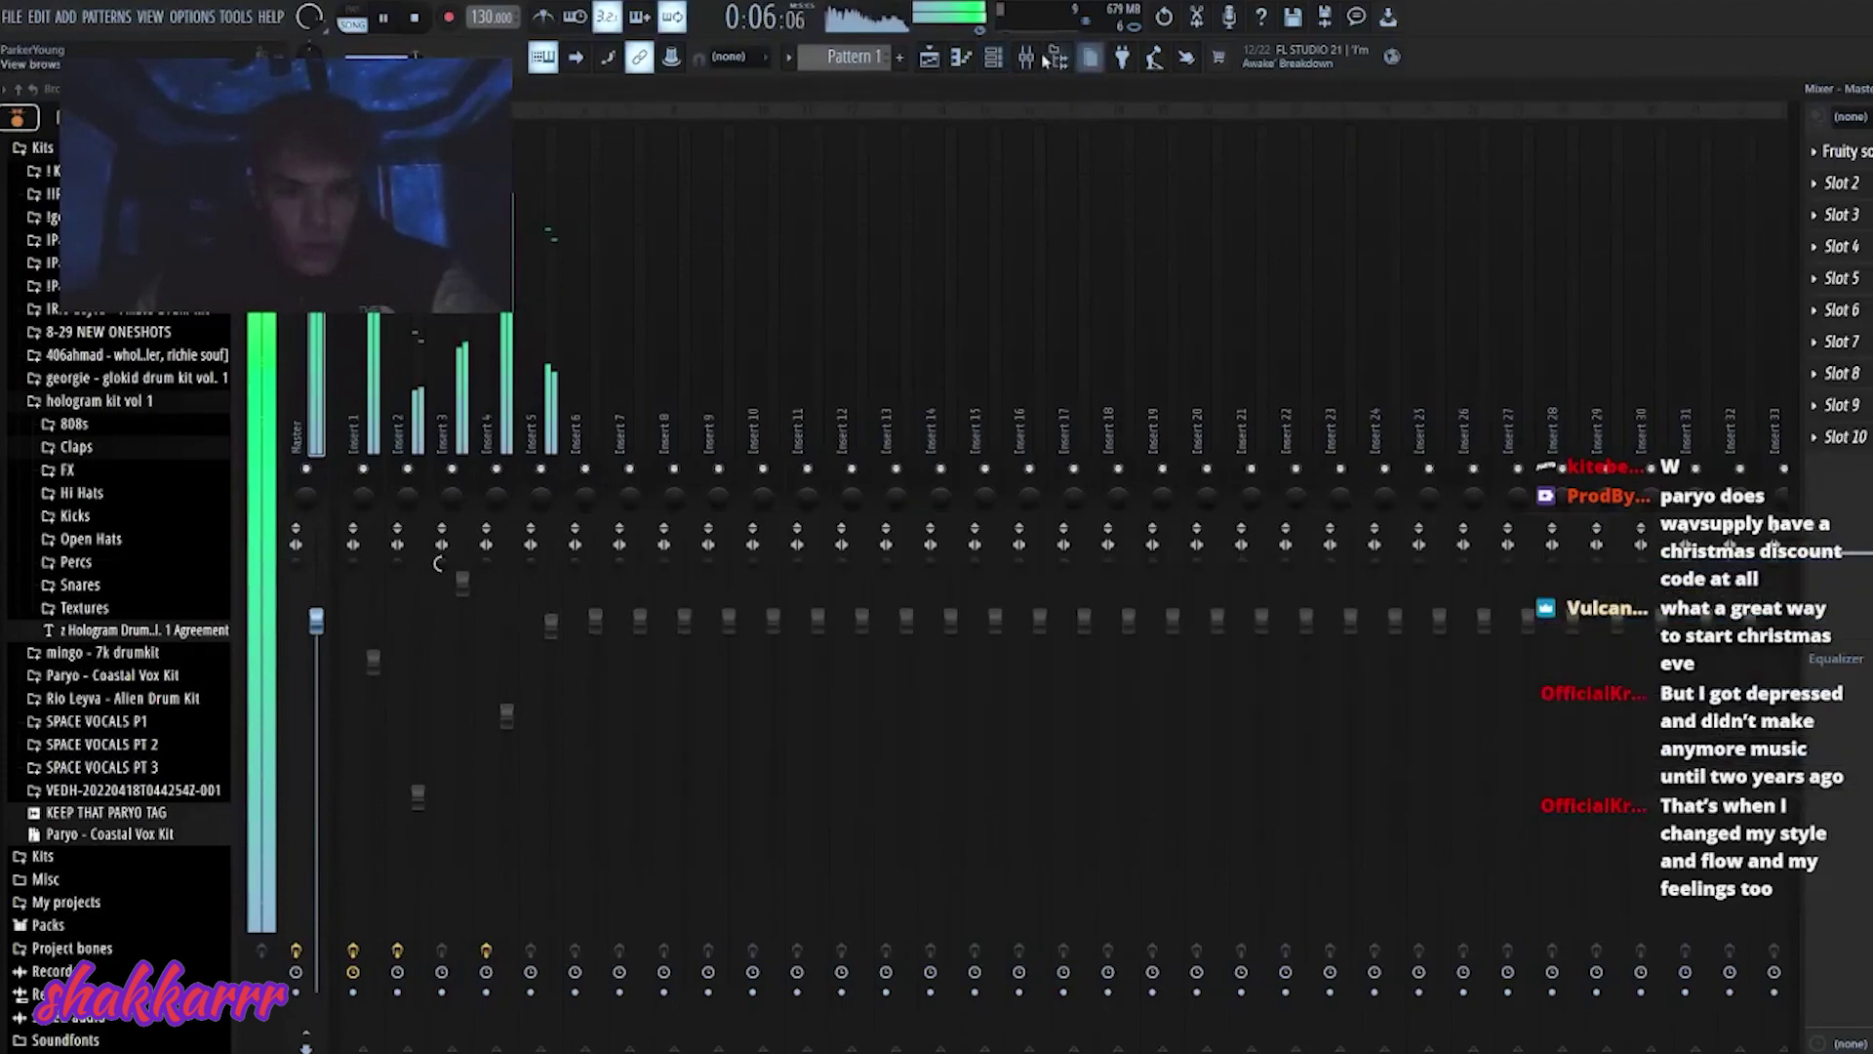
pyautogui.press('F6')
pyautogui.click(596, 371)
pyautogui.press('F6')
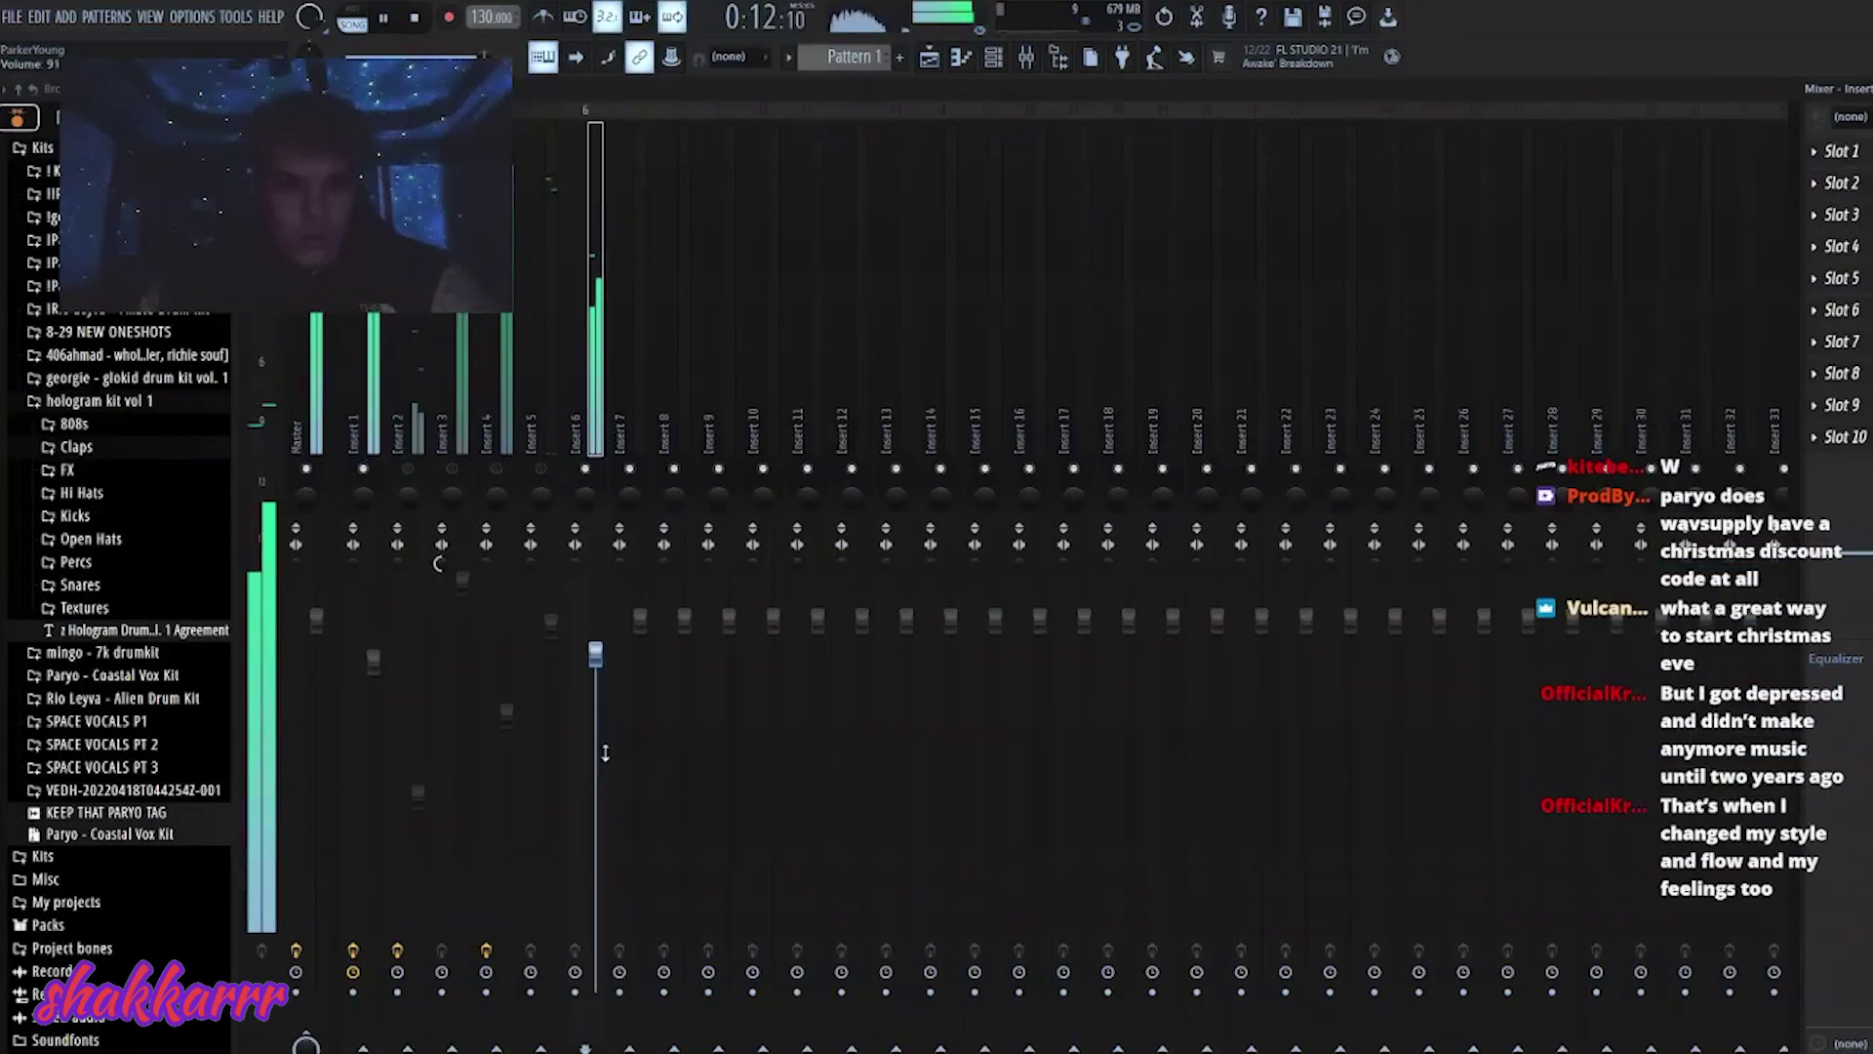
pyautogui.click(374, 437)
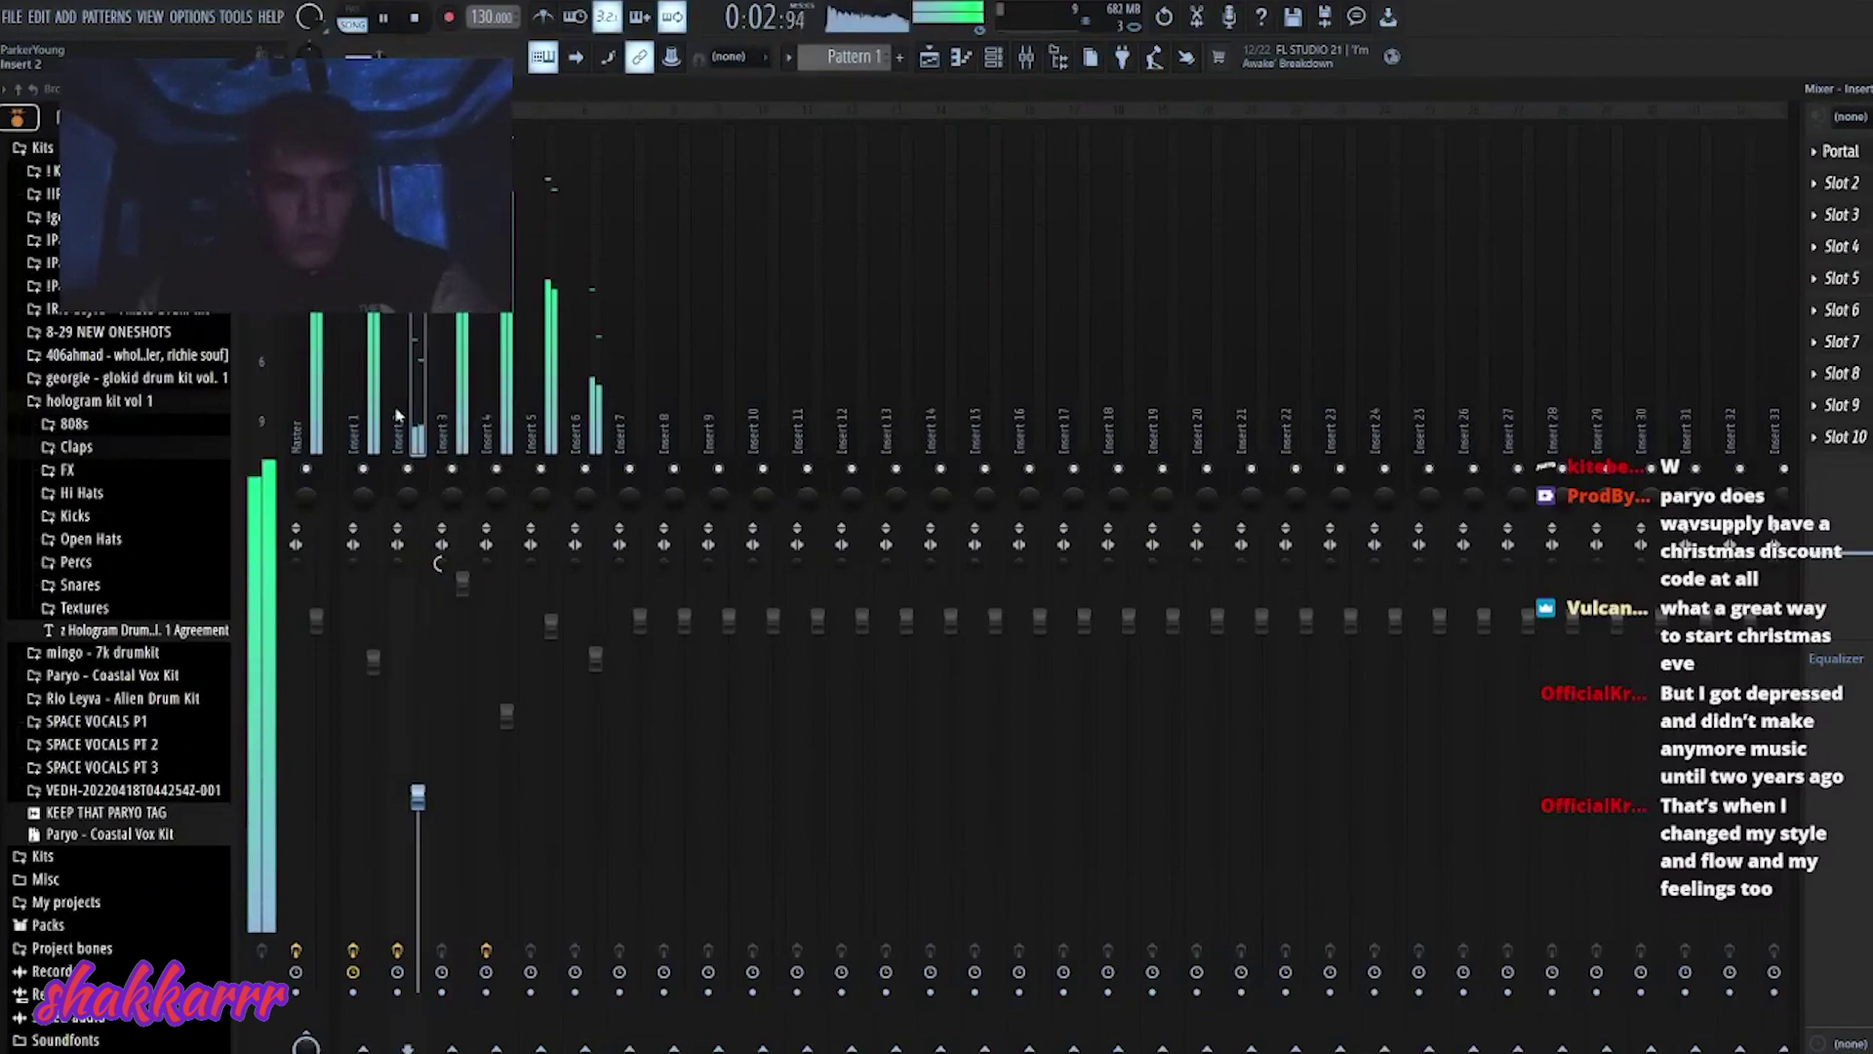
pyautogui.press('F9')
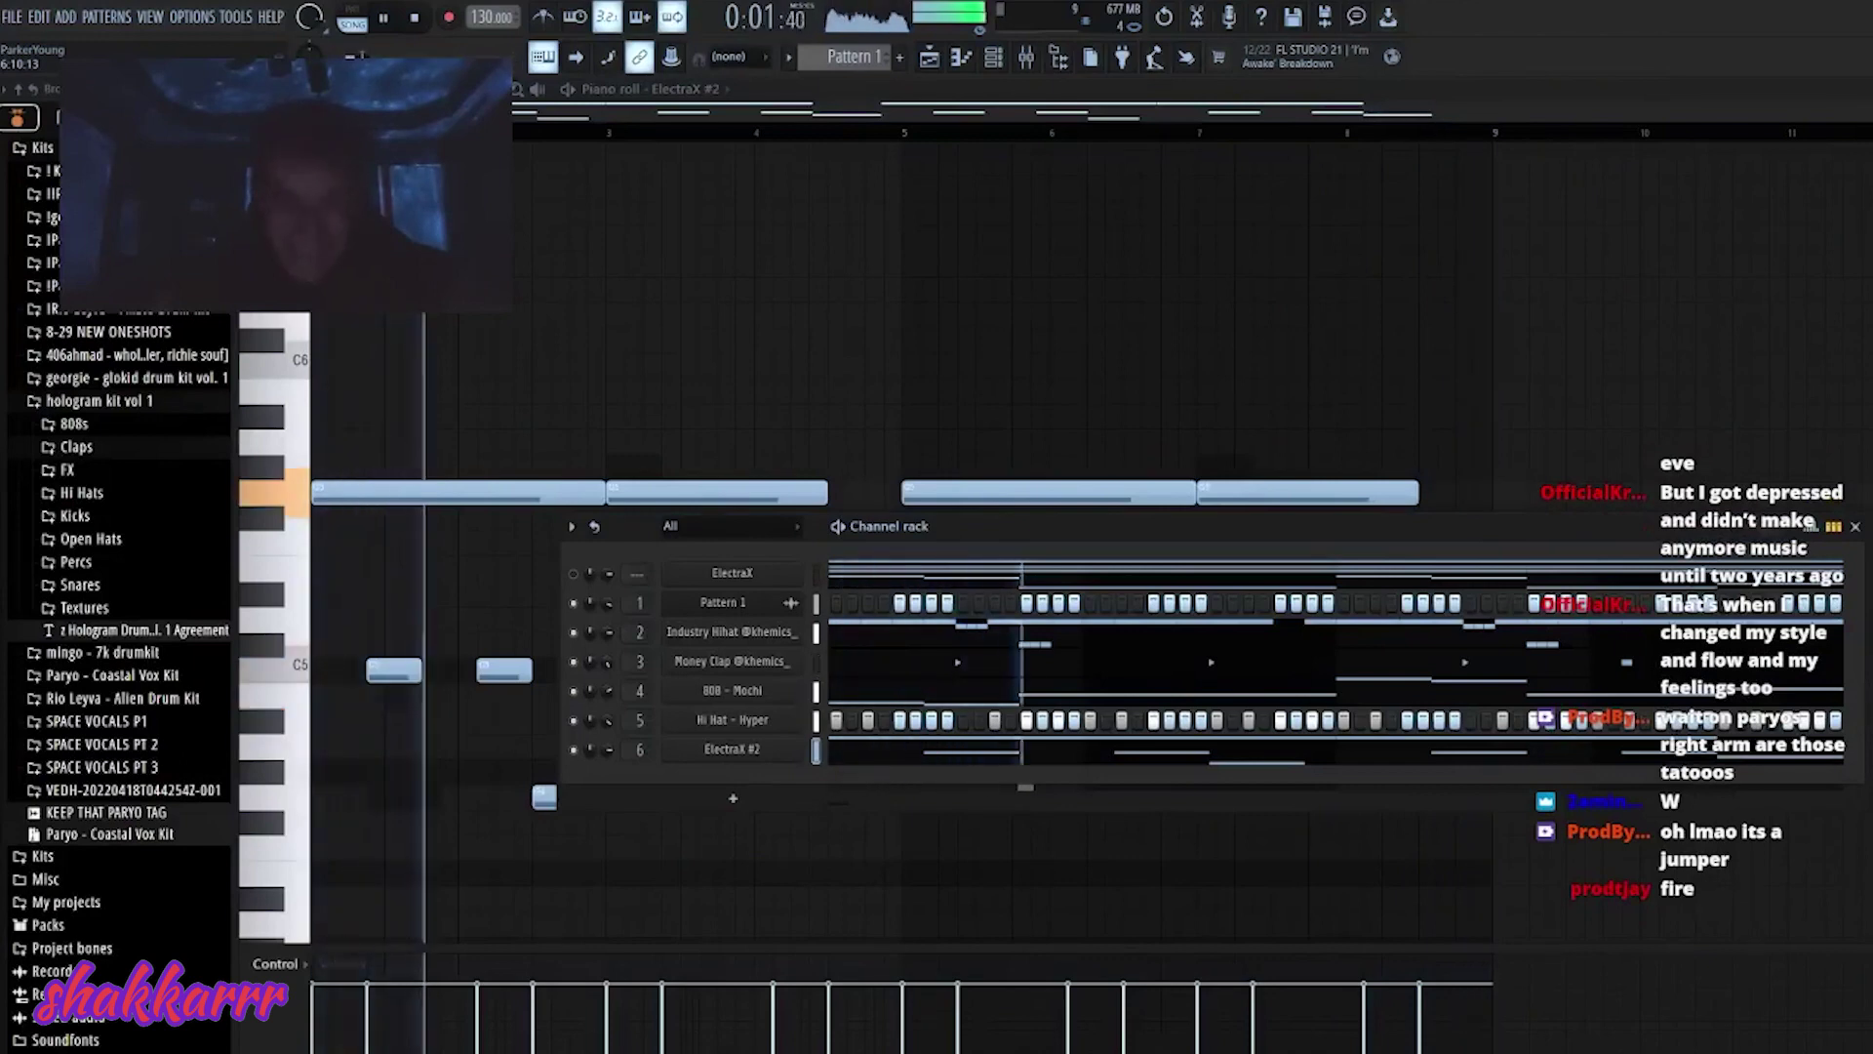
# - Try transposing the ElectraX #2 melody up one octave
pyautogui.click(1037, 244)
pyautogui.rightClick(1037, 246)
pyautogui.press('F7')
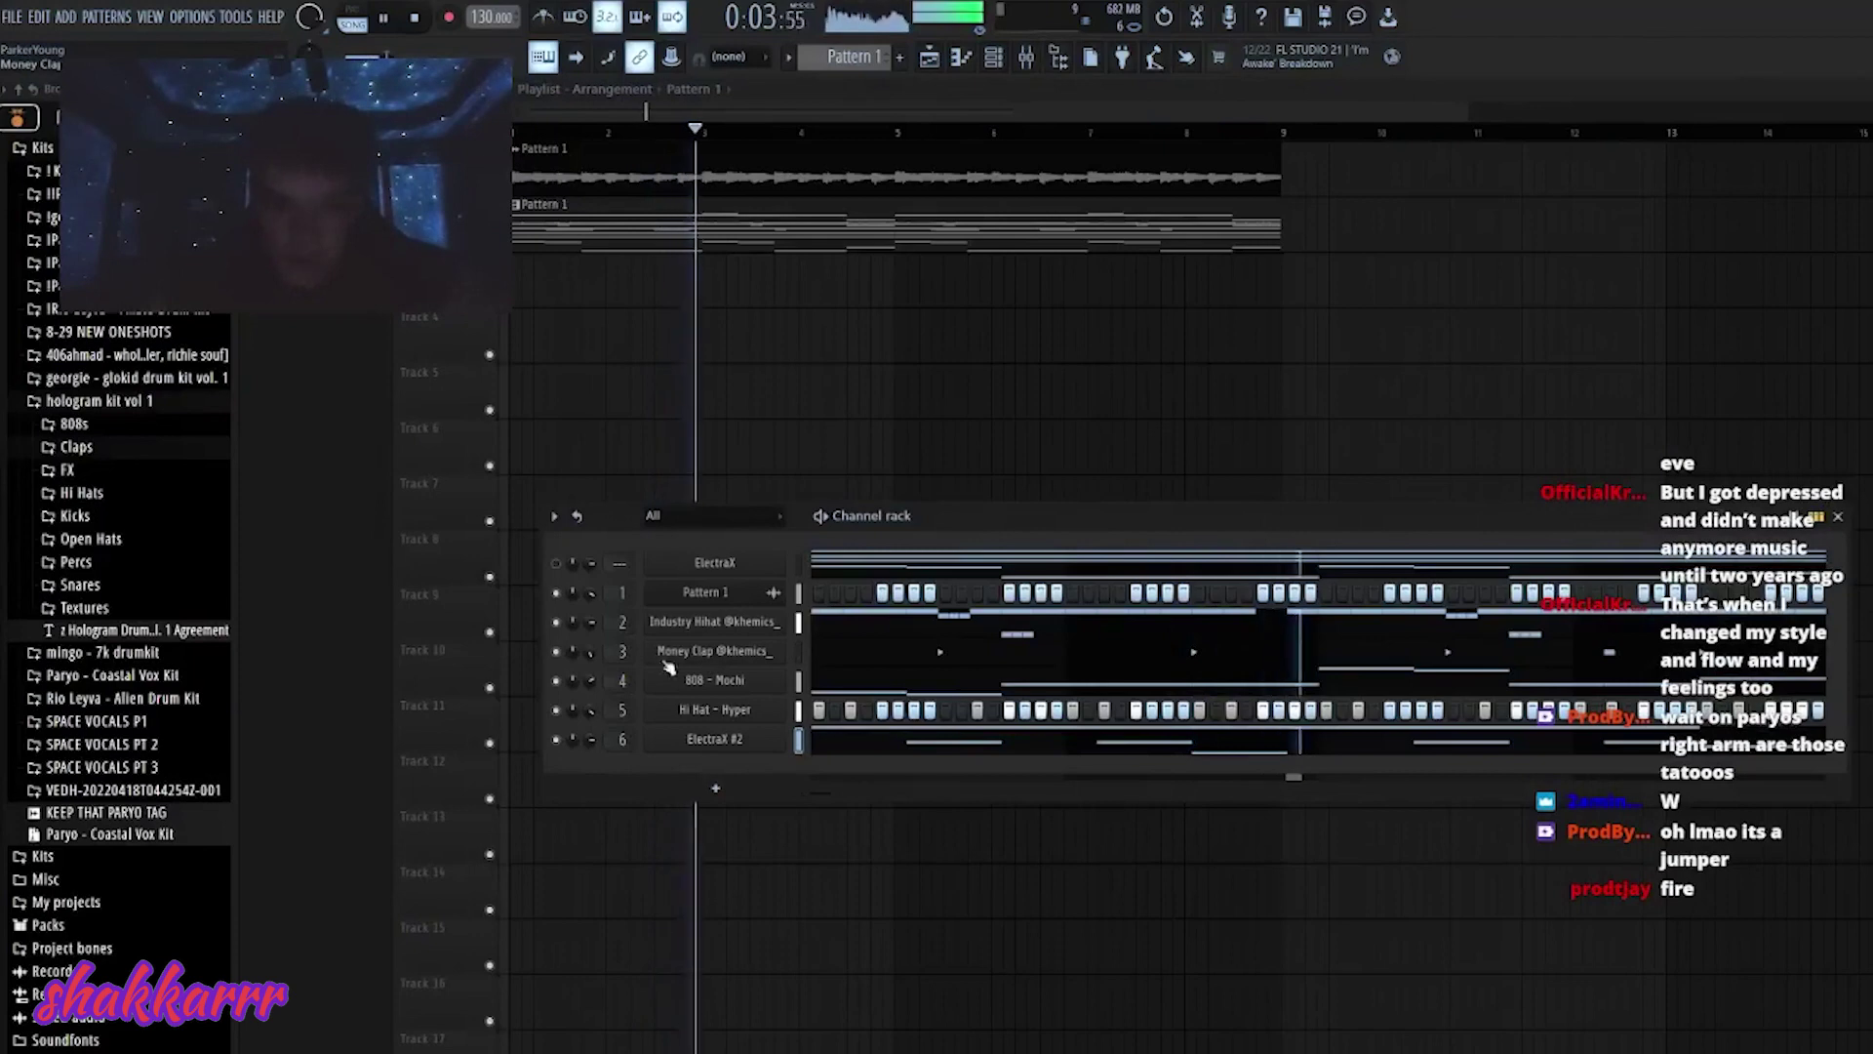
pyautogui.press('F7')
pyautogui.scroll(-4, 895, 689)
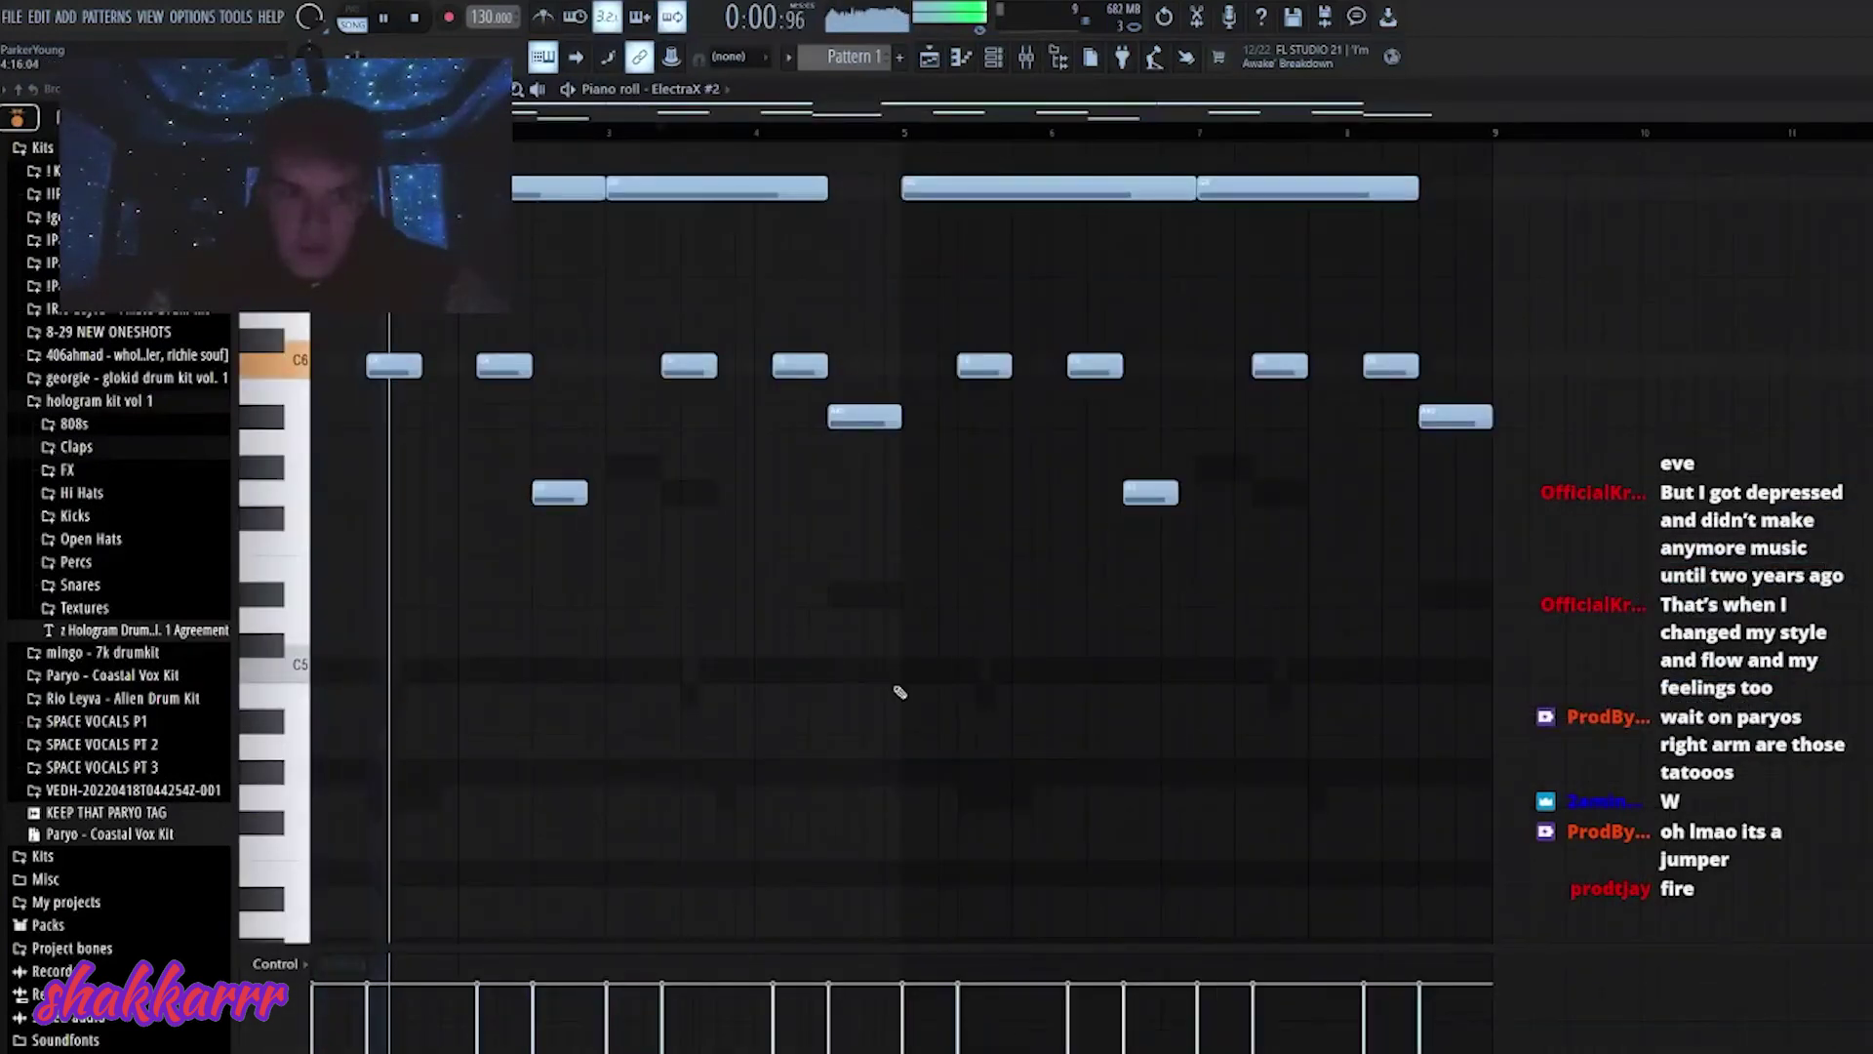
pyautogui.scroll(4, 895, 690)
pyautogui.click(969, 287)
pyautogui.rightClick(969, 287)
# - Mute the hi-hat, clap and 808 channels, and add a third ElectraX channel with the "bell - psychology" patch
pyautogui.press('F7')
pyautogui.moveTo(558, 651); pyautogui.dragTo(558, 711)
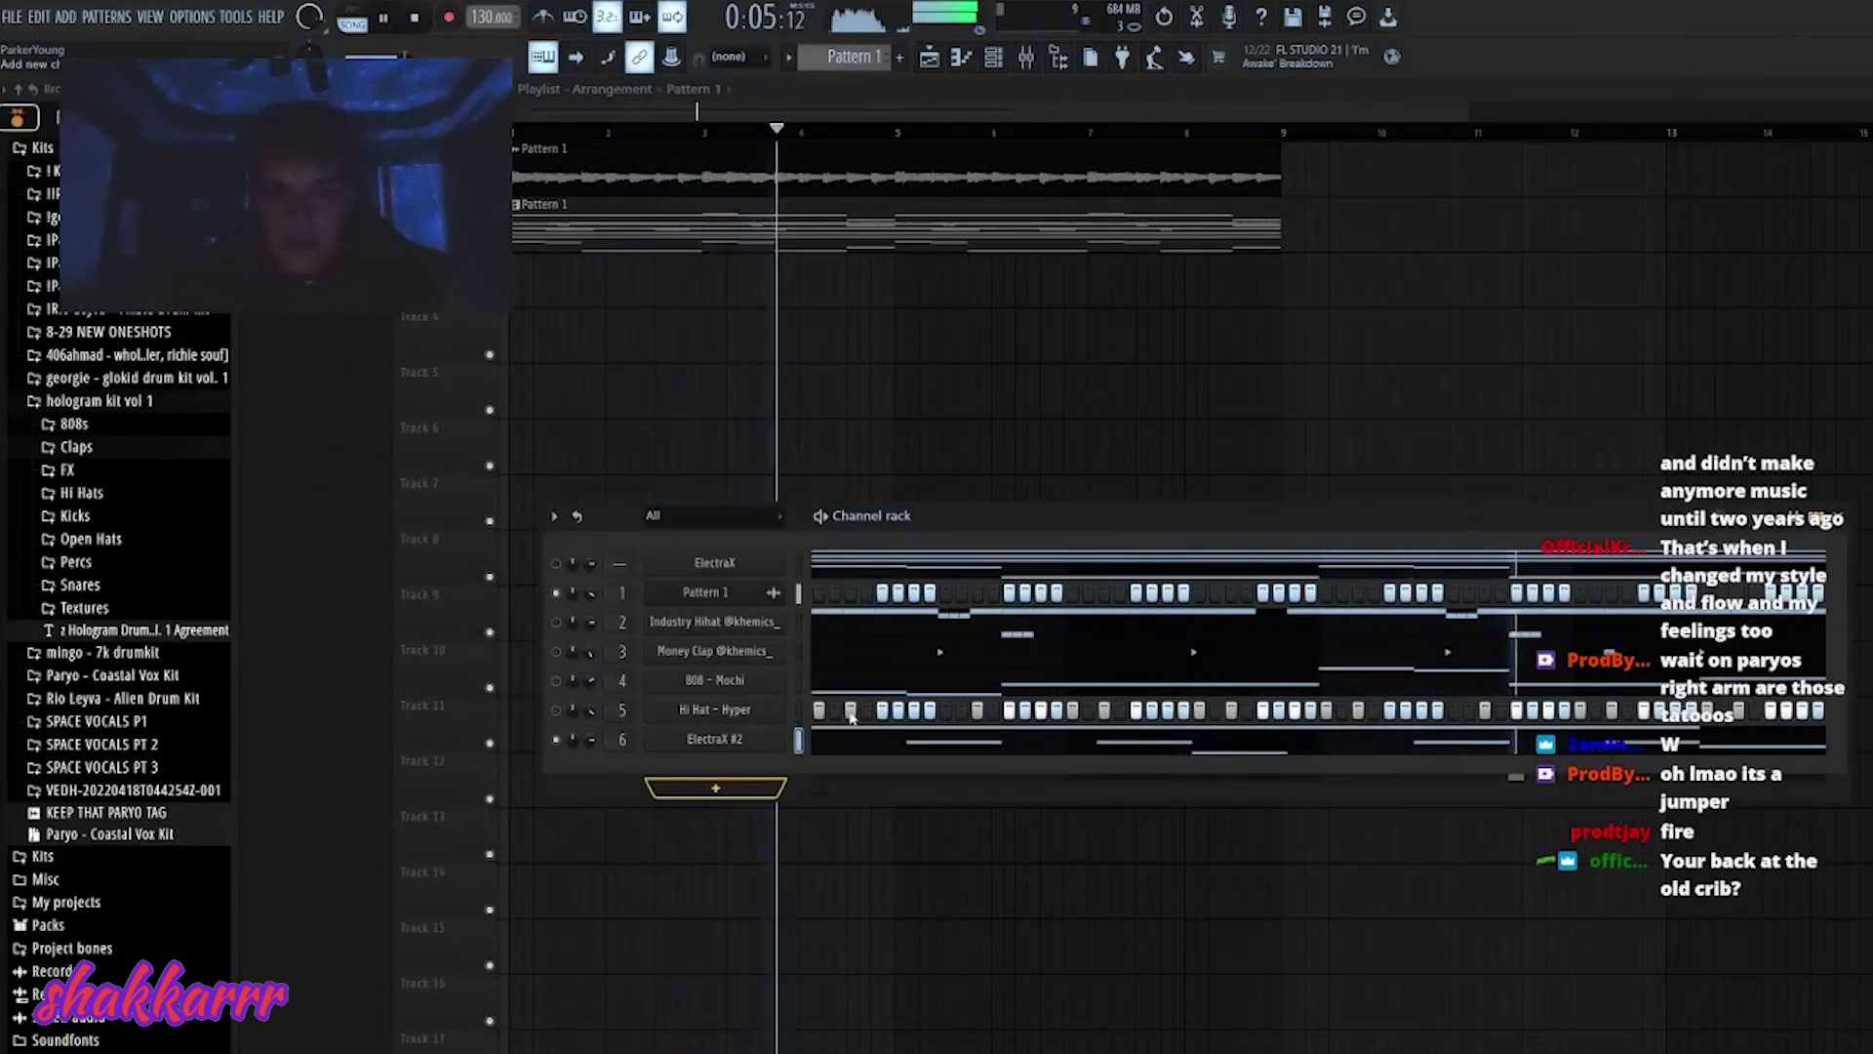
pyautogui.click(715, 739)
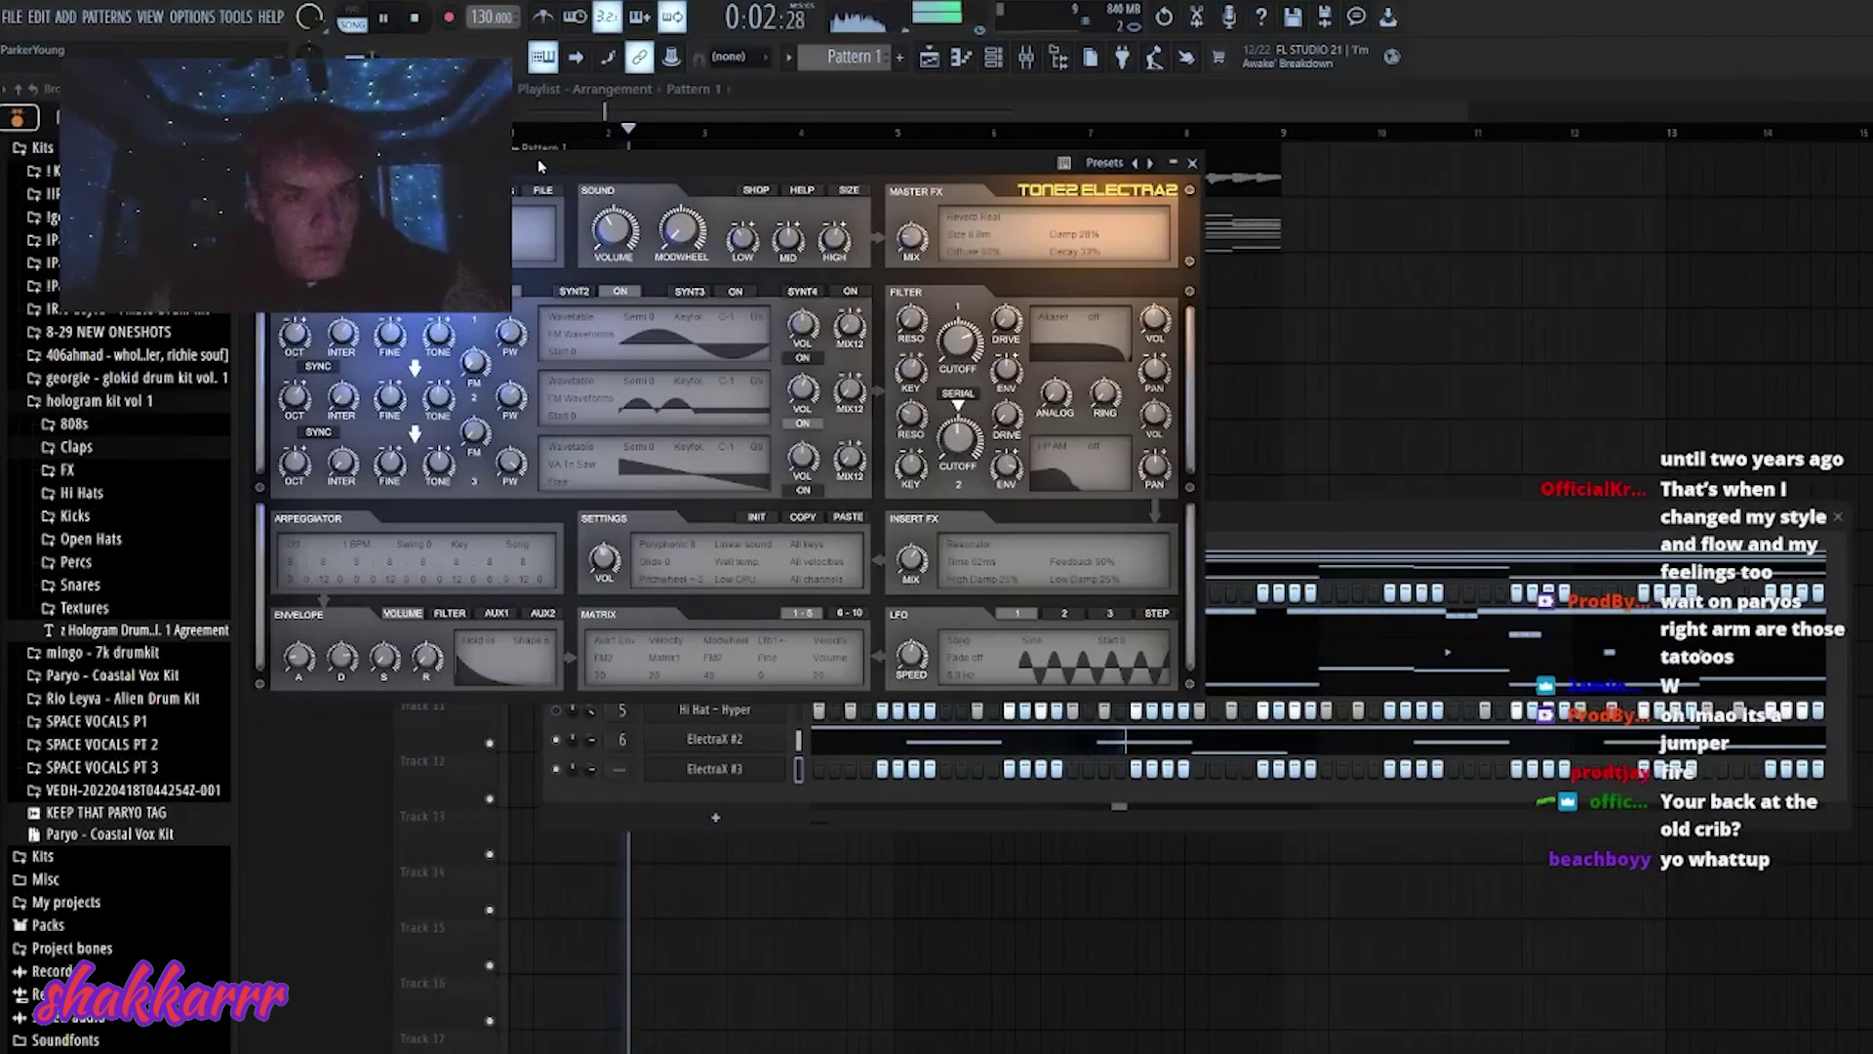
pyautogui.moveTo(536, 158); pyautogui.dragTo(690, 262)
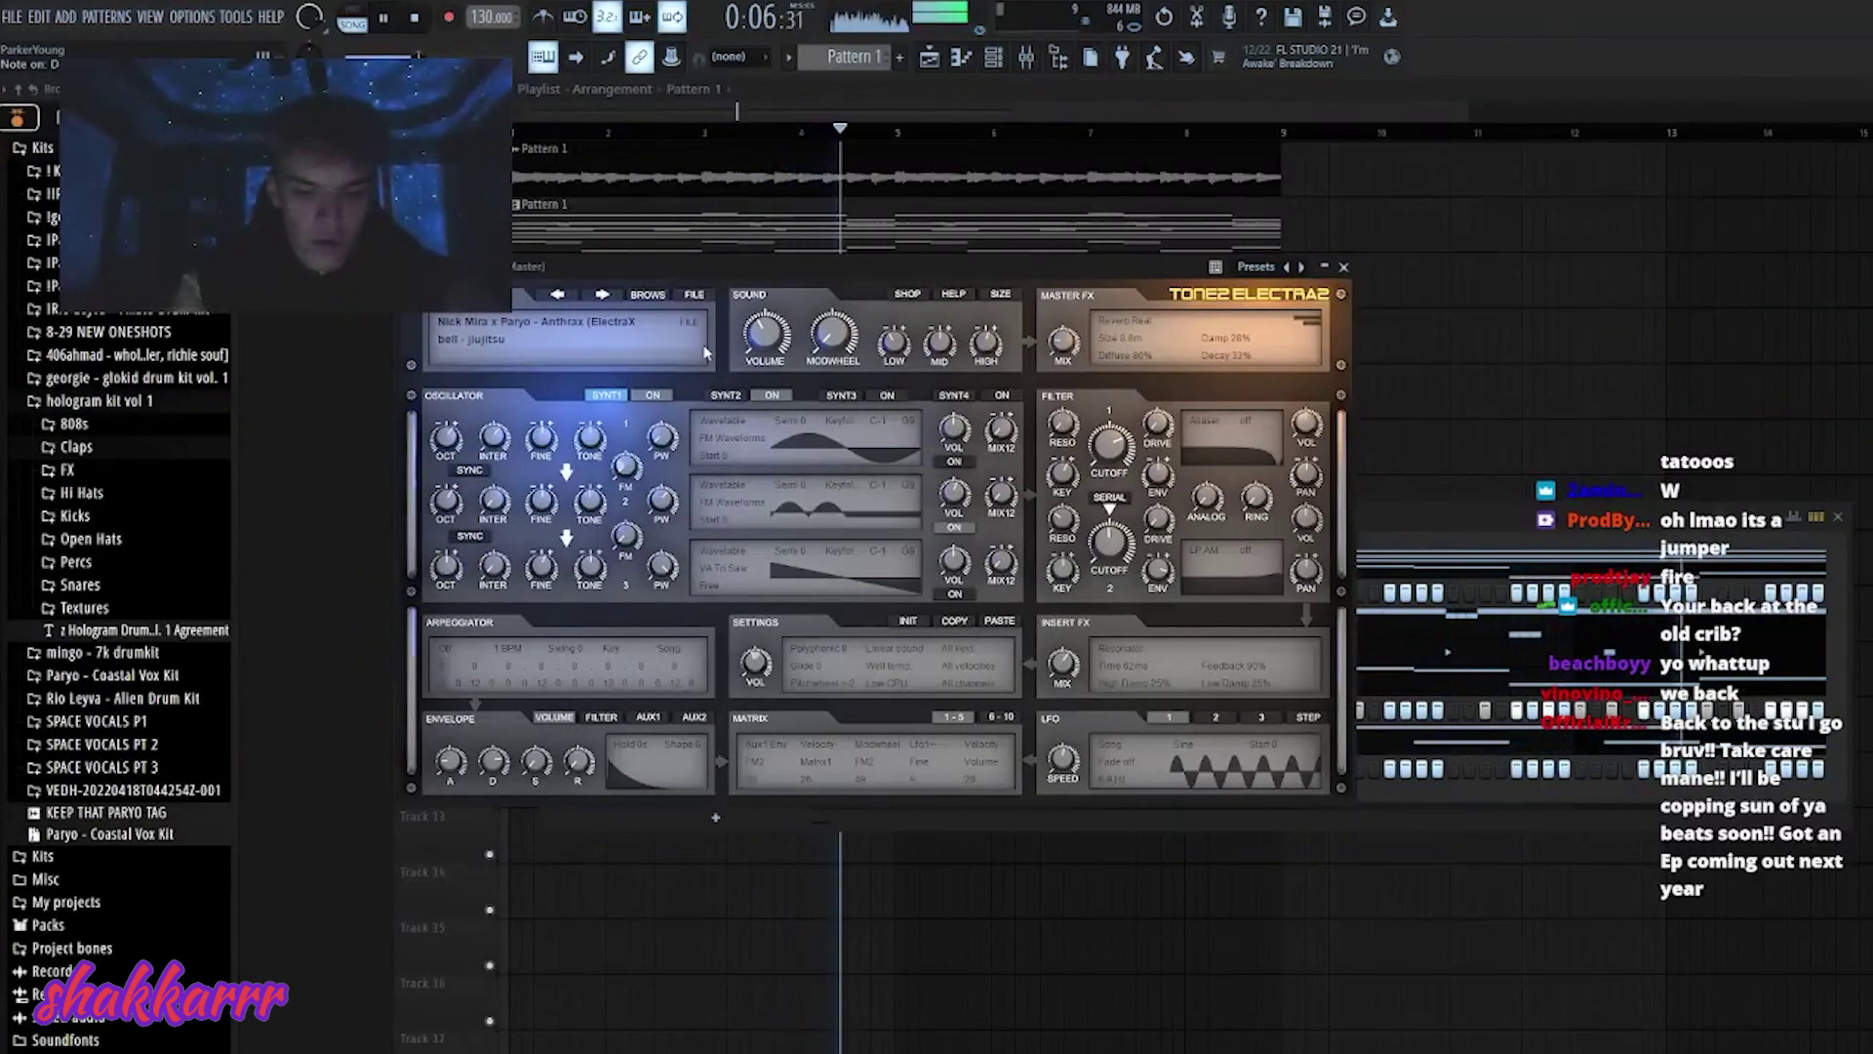
pyautogui.click(602, 295)
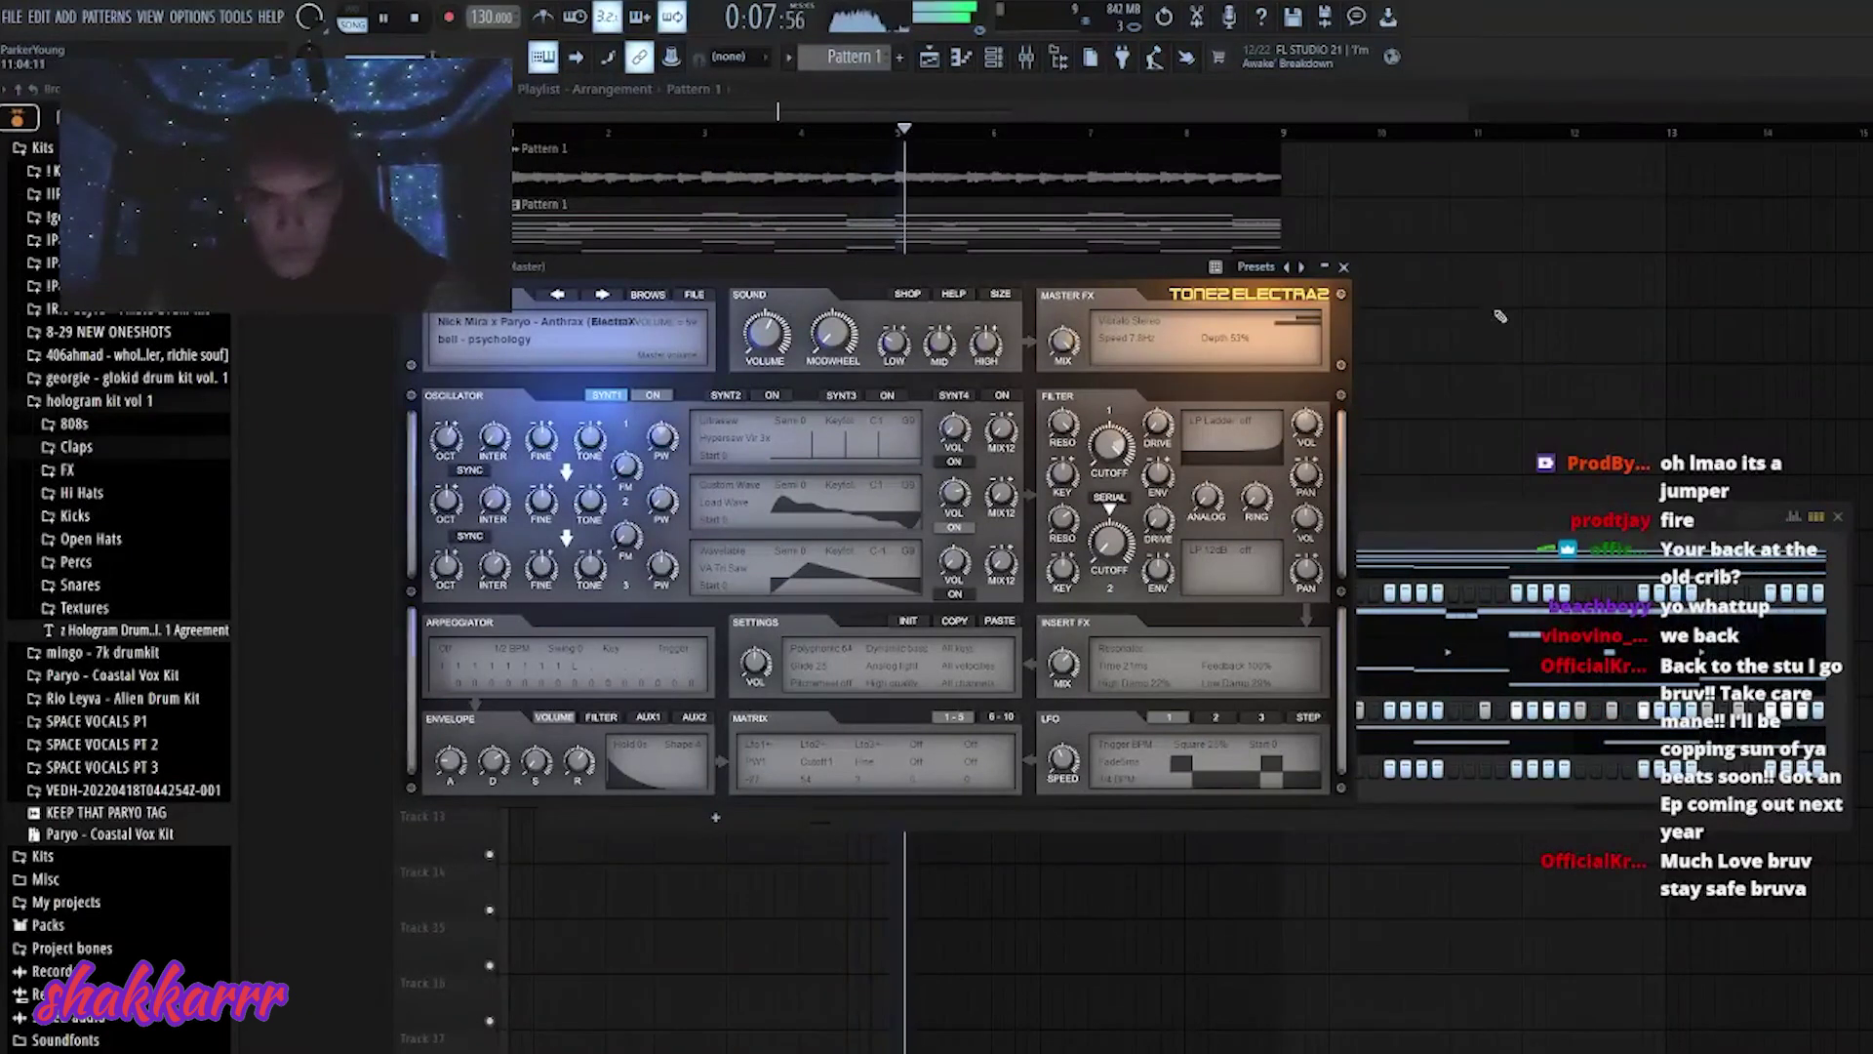
pyautogui.click(1344, 266)
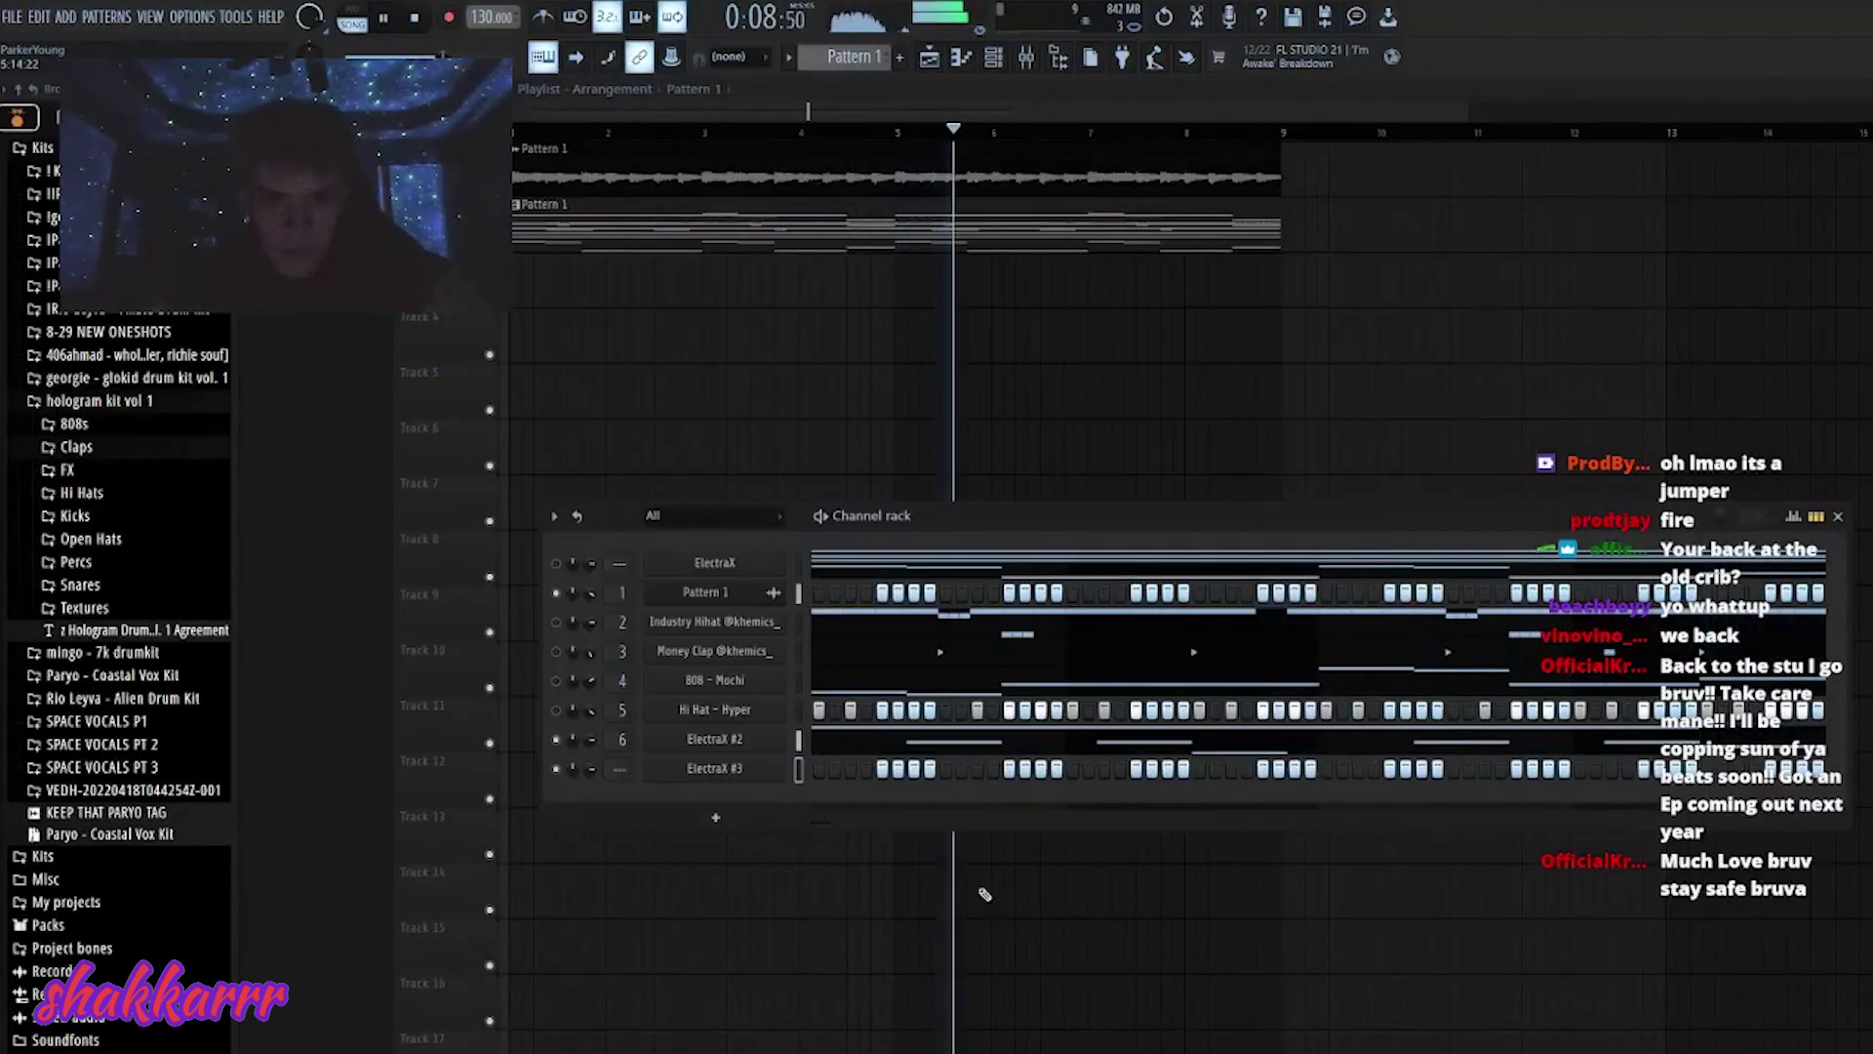
# - In ElectraX #3's piano roll, draw a three-beat G5 note from beat 2 to the end of bar 1
pyautogui.press('space')
pyautogui.click(795, 779)
pyautogui.press('space')
pyautogui.scroll(3, 492, 471)
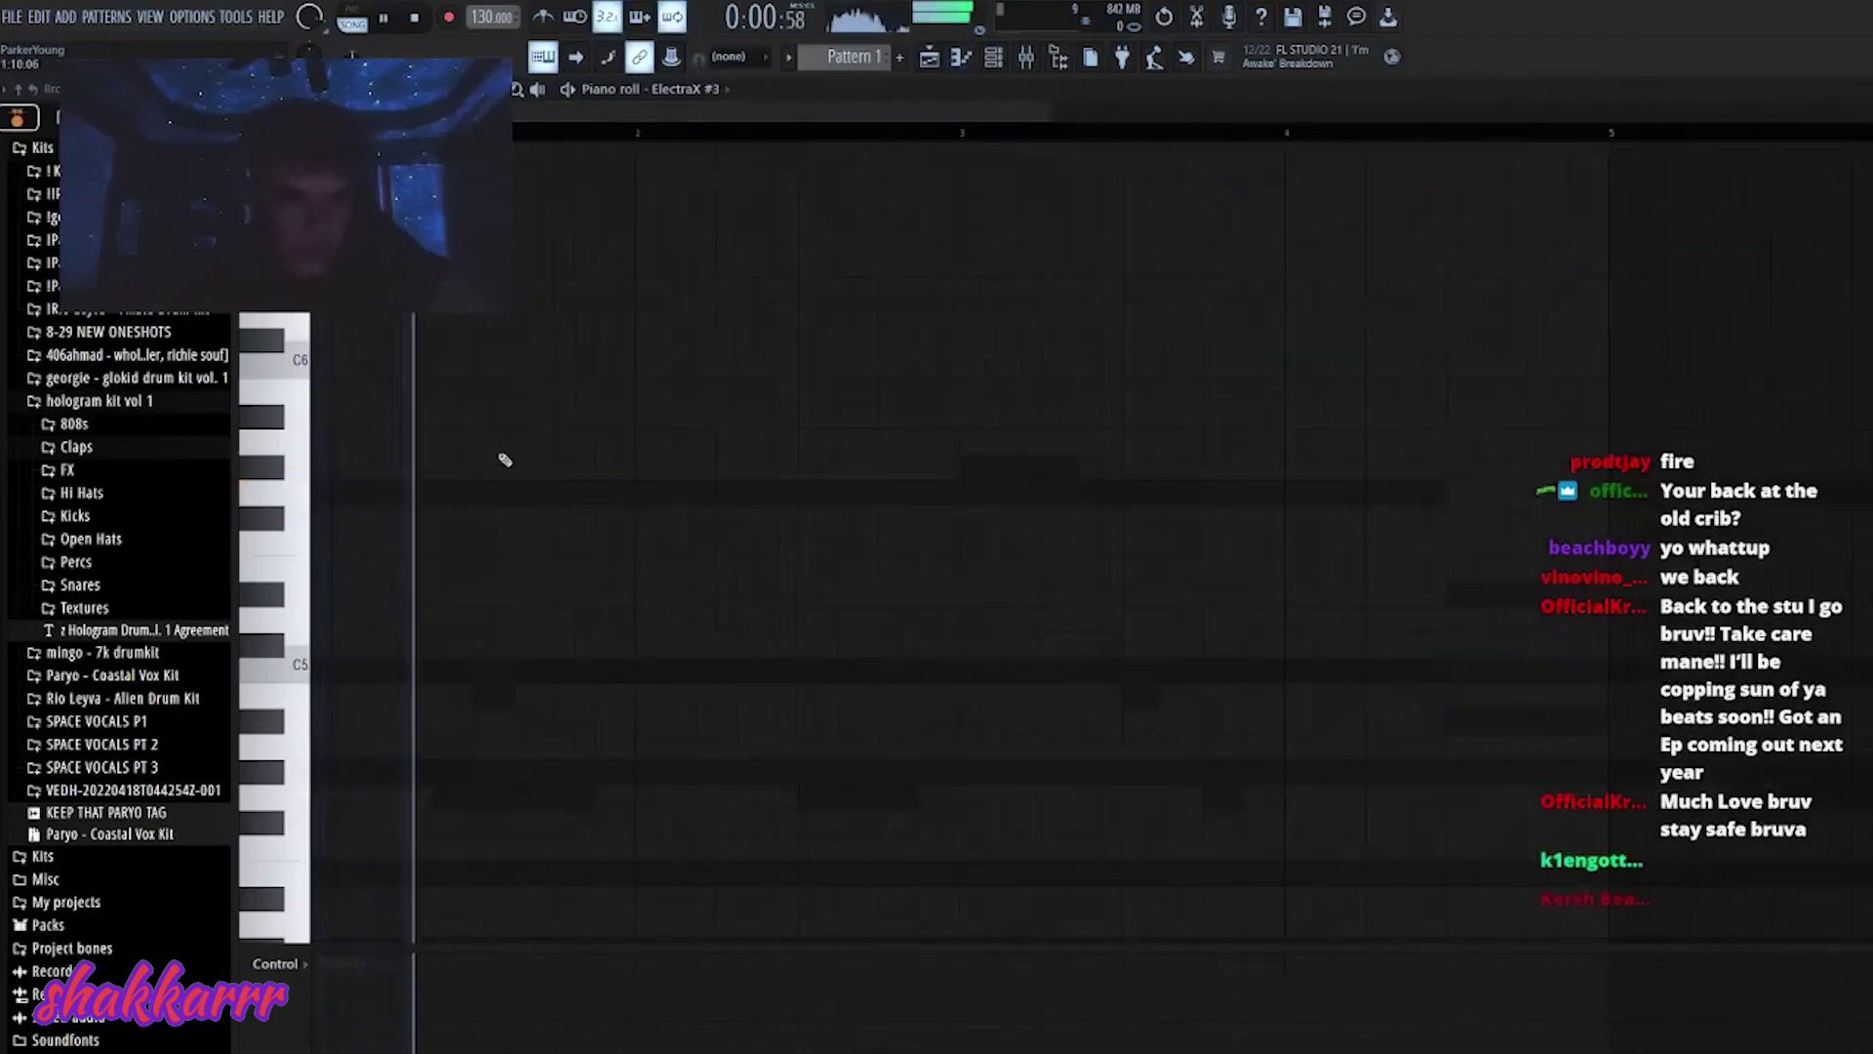
pyautogui.moveTo(483, 500); pyautogui.dragTo(658, 495)
pyautogui.moveTo(459, 495); pyautogui.dragTo(539, 495)
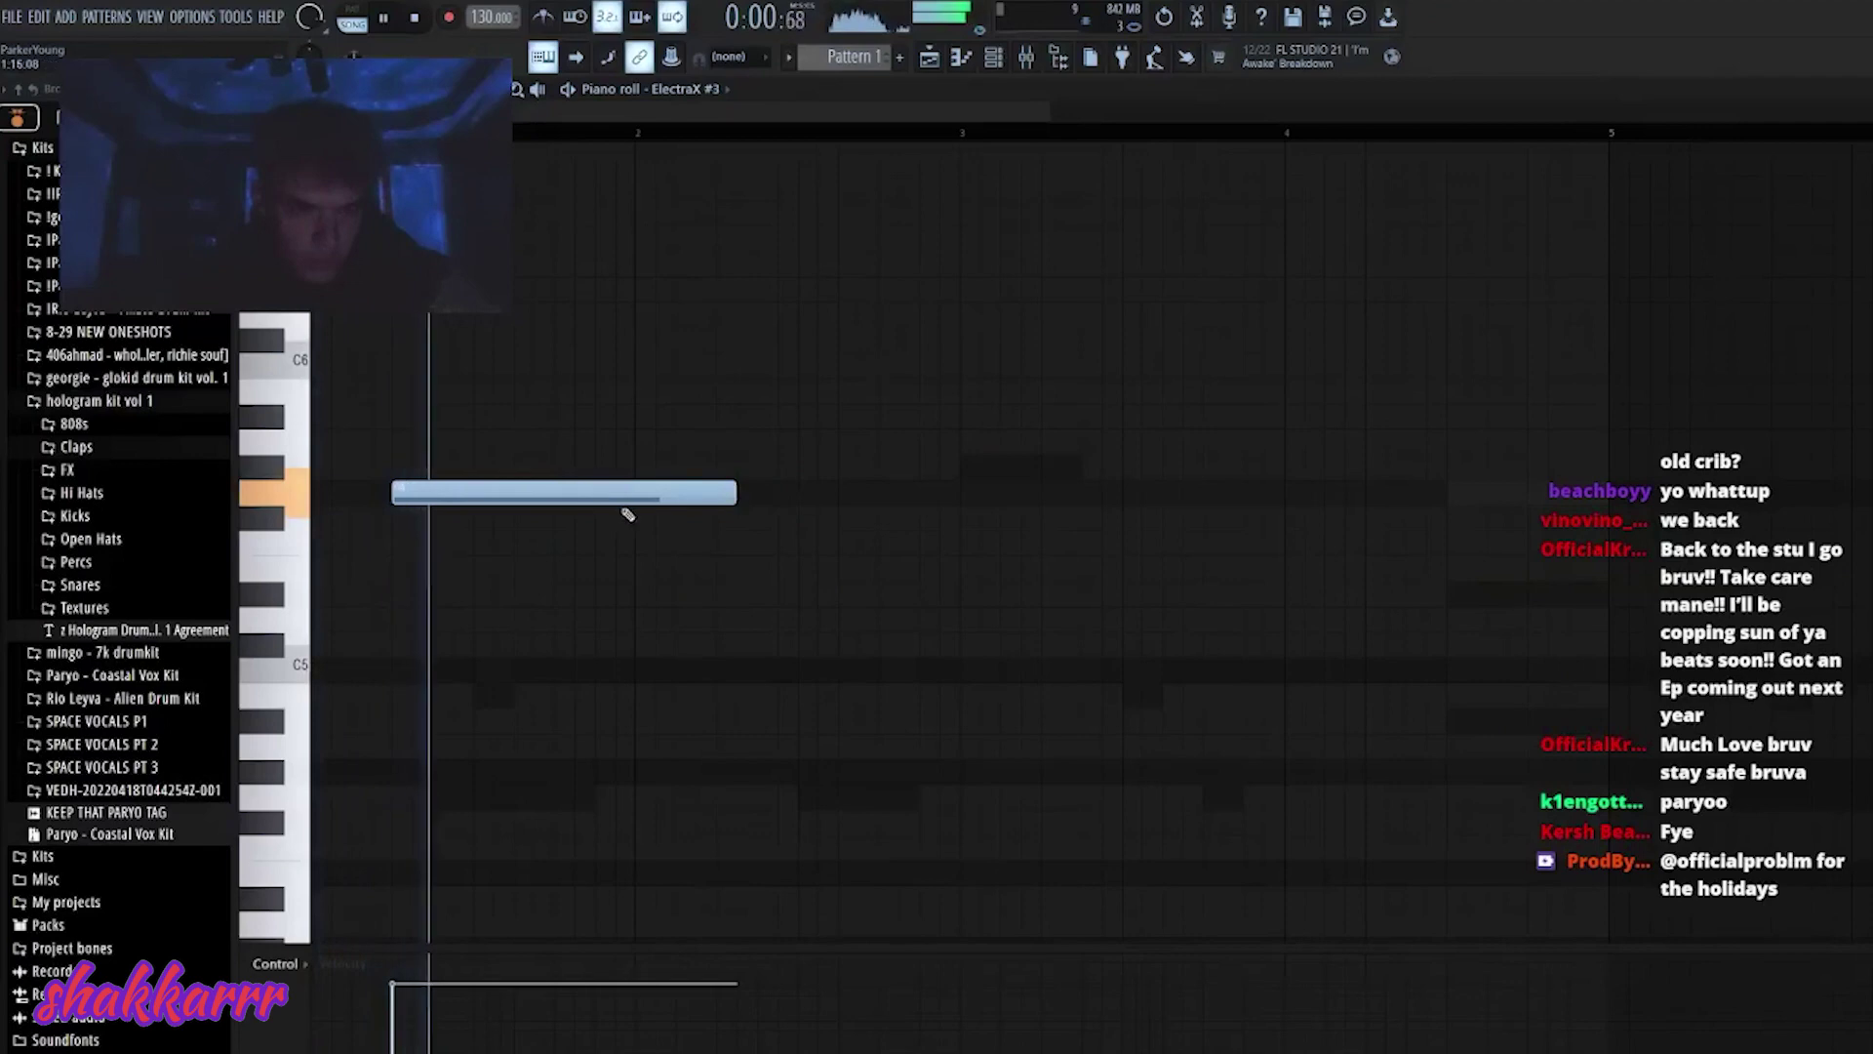
pyautogui.moveTo(732, 496); pyautogui.dragTo(637, 496)
pyautogui.click(722, 496)
pyautogui.rightClick(725, 499)
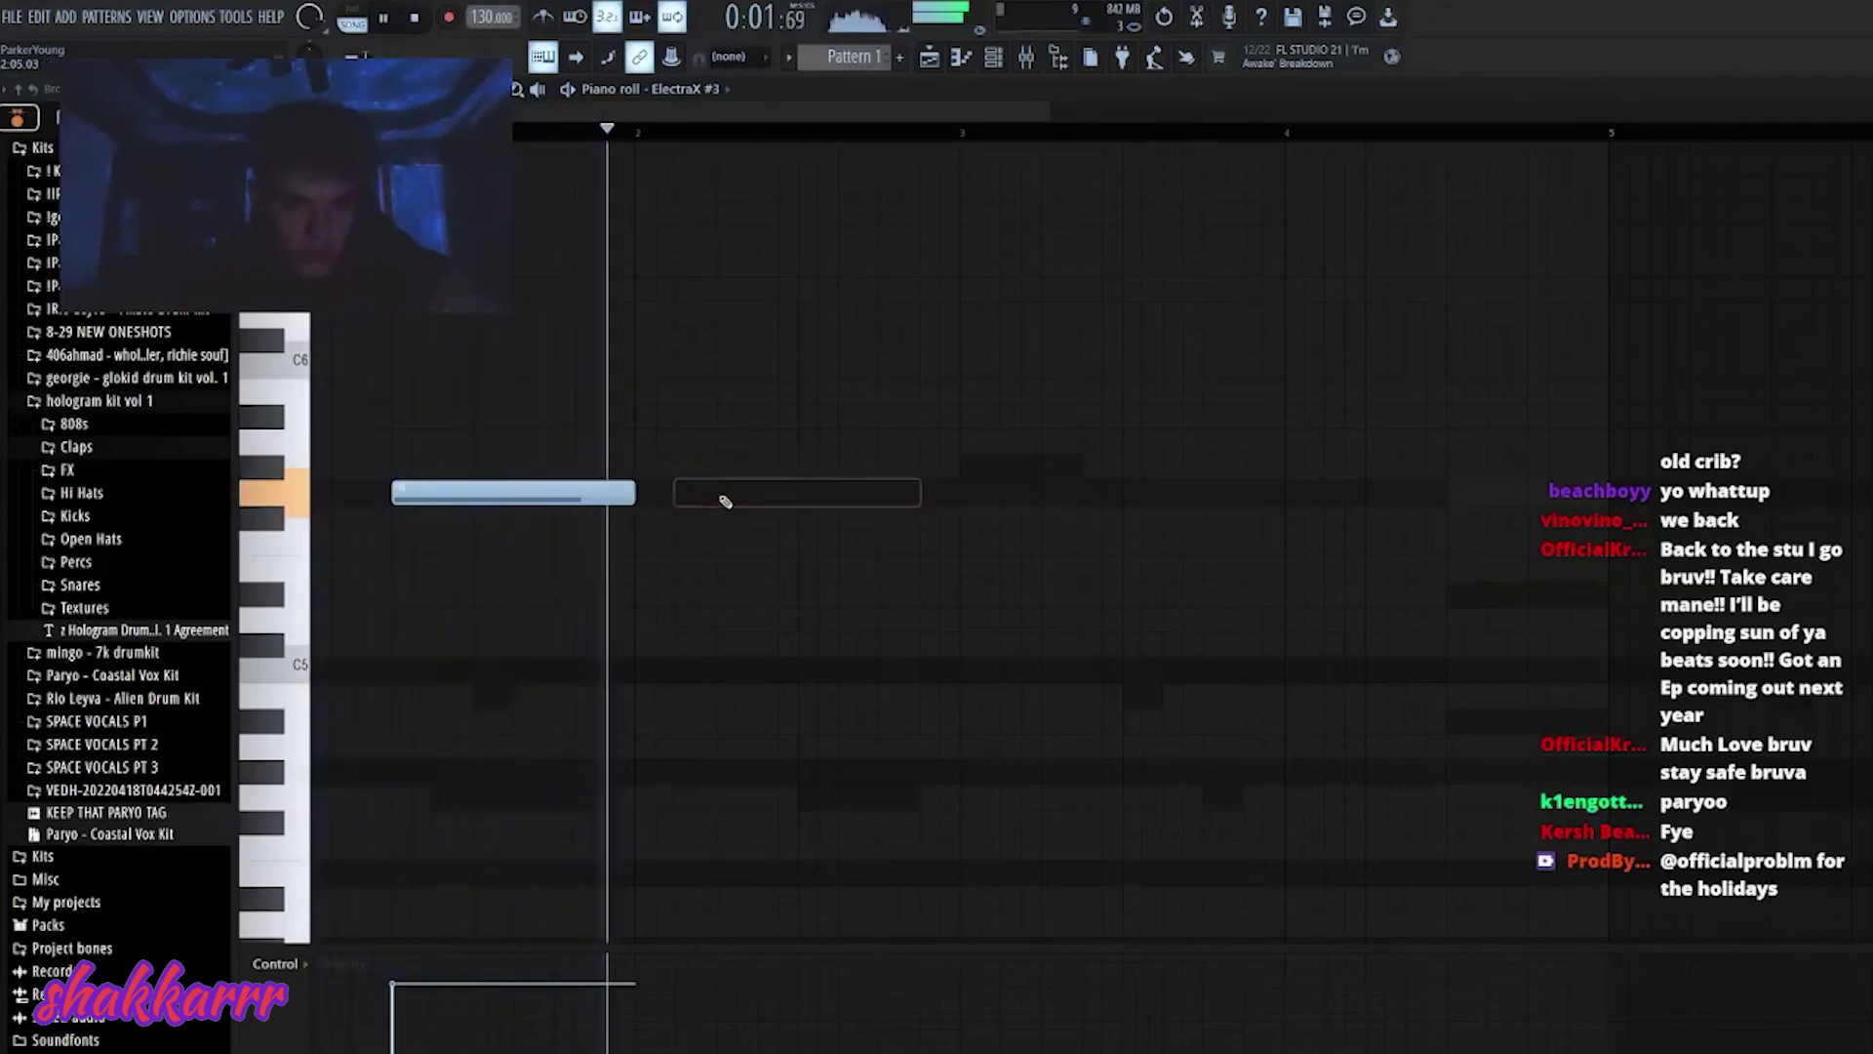
# - Add a second three-beat G5 note at the start of bar 2, directly after the first
pyautogui.click(672, 495)
pyautogui.click(722, 540)
pyautogui.rightClick(770, 543)
pyautogui.click(883, 568)
pyautogui.rightClick(890, 562)
# - Duplicate the pair of G5 notes and place the copies from the start of bar 3
pyautogui.hotkey('ctrl', 'a')
pyautogui.hotkey('ctrl', 'b')
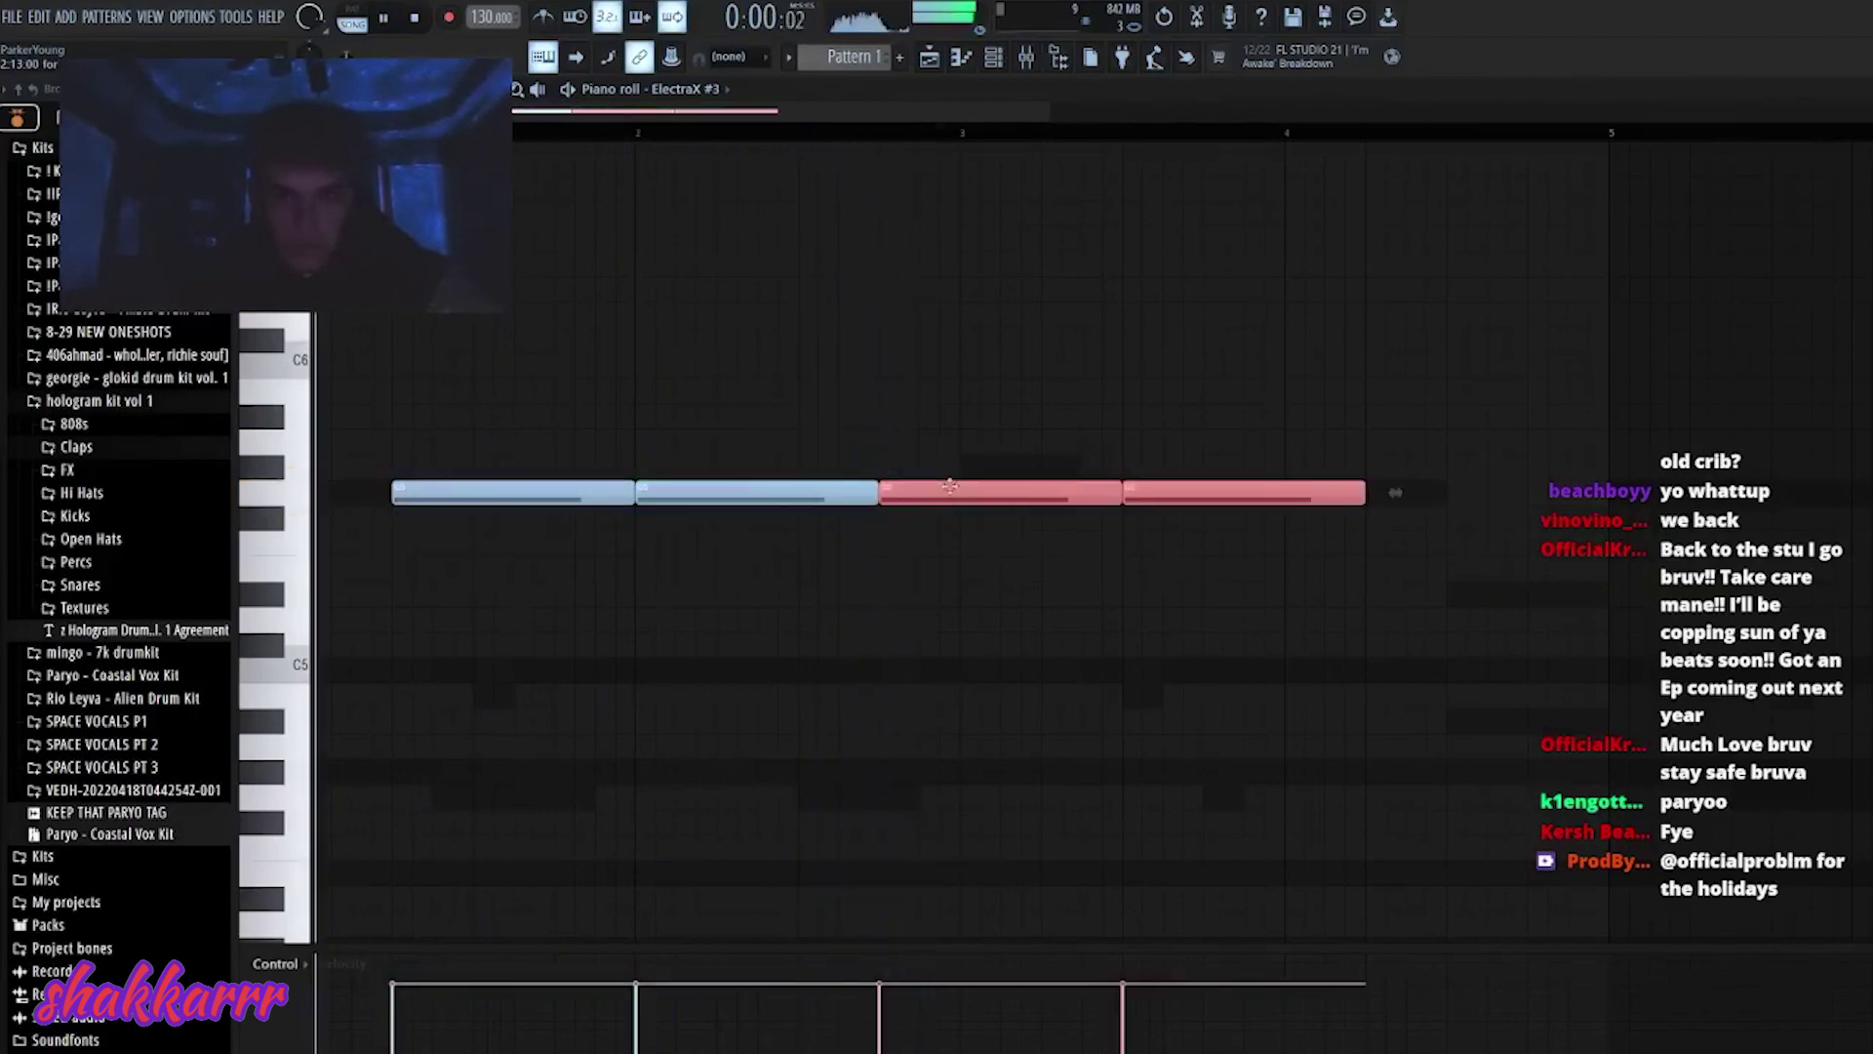
pyautogui.click(1033, 546)
pyautogui.rightClick(1033, 555)
pyautogui.click(1020, 259)
pyautogui.rightClick(1021, 259)
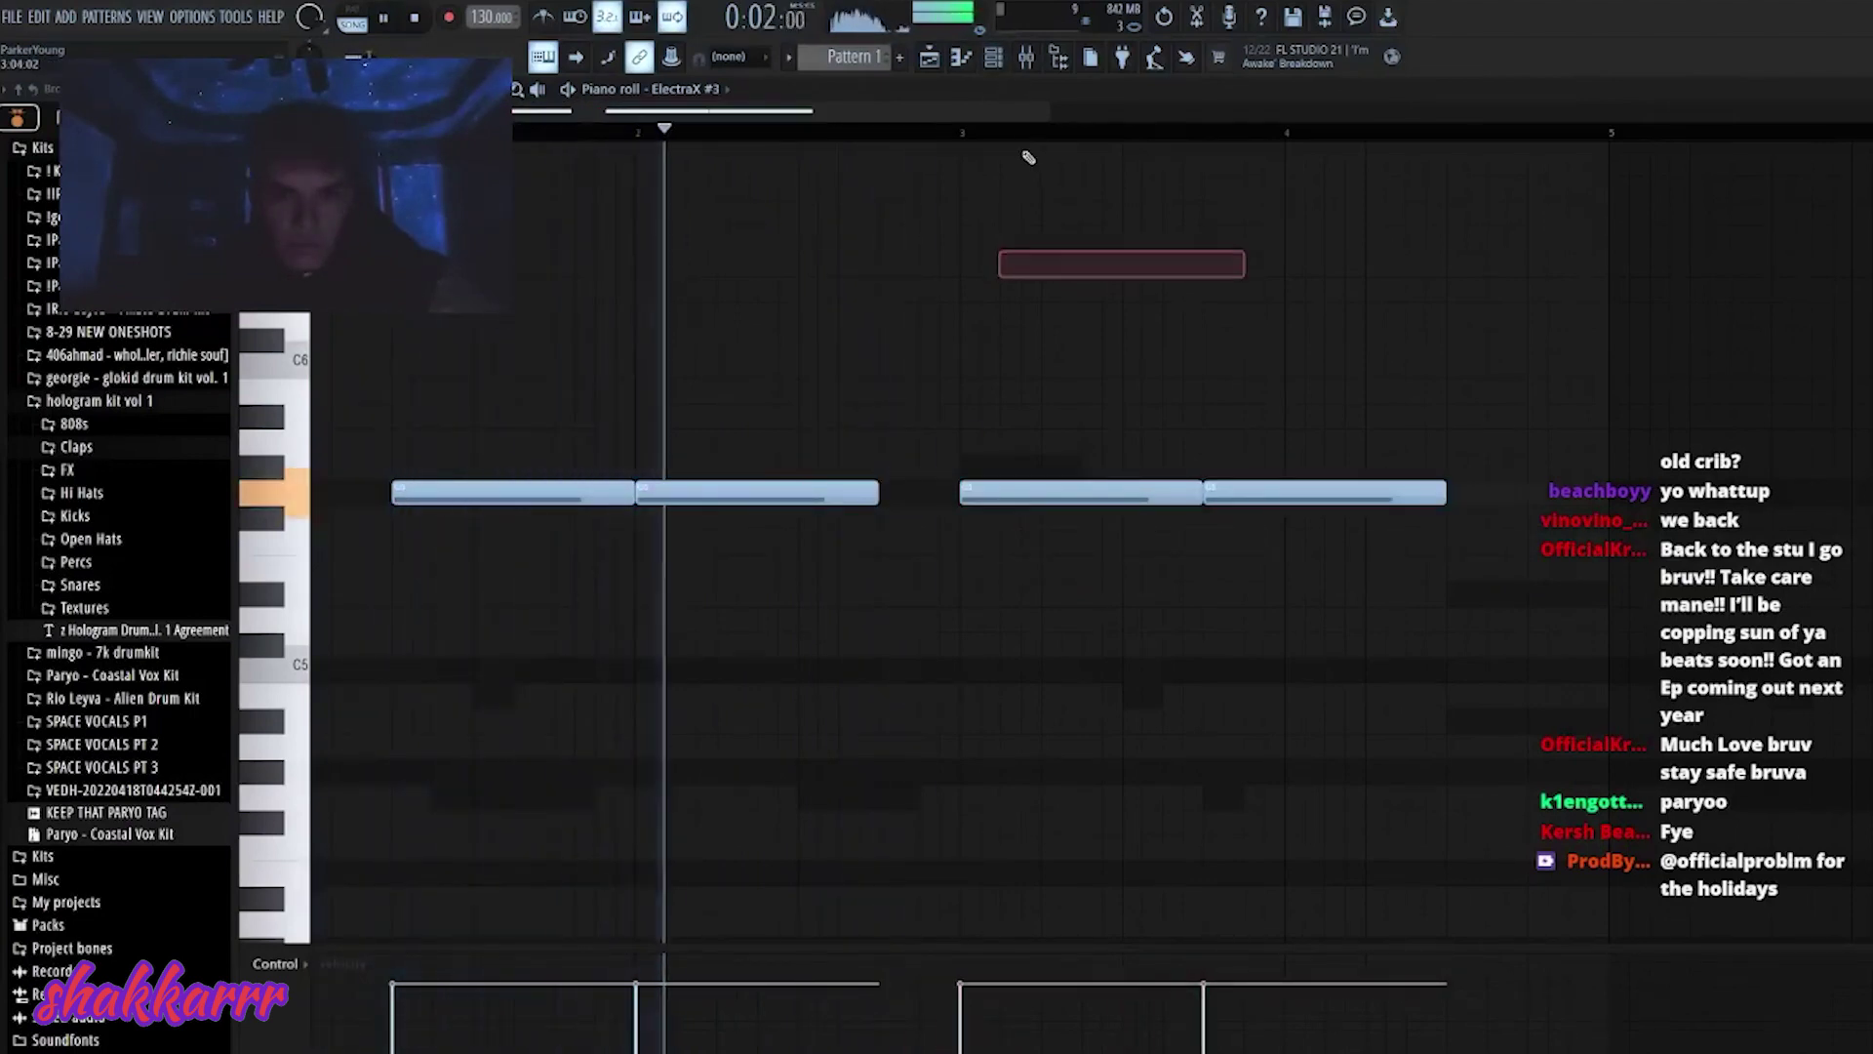
# - Shift the copied pair of G5 notes one beat later so it begins on beat 2 of bar 3
pyautogui.scroll(-2, 1025, 159)
pyautogui.click(979, 251)
pyautogui.rightClick(979, 258)
pyautogui.click(878, 389)
pyautogui.rightClick(879, 389)
pyautogui.click(858, 441)
pyautogui.rightClick(859, 441)
pyautogui.moveTo(644, 493); pyautogui.dragTo(680, 492)
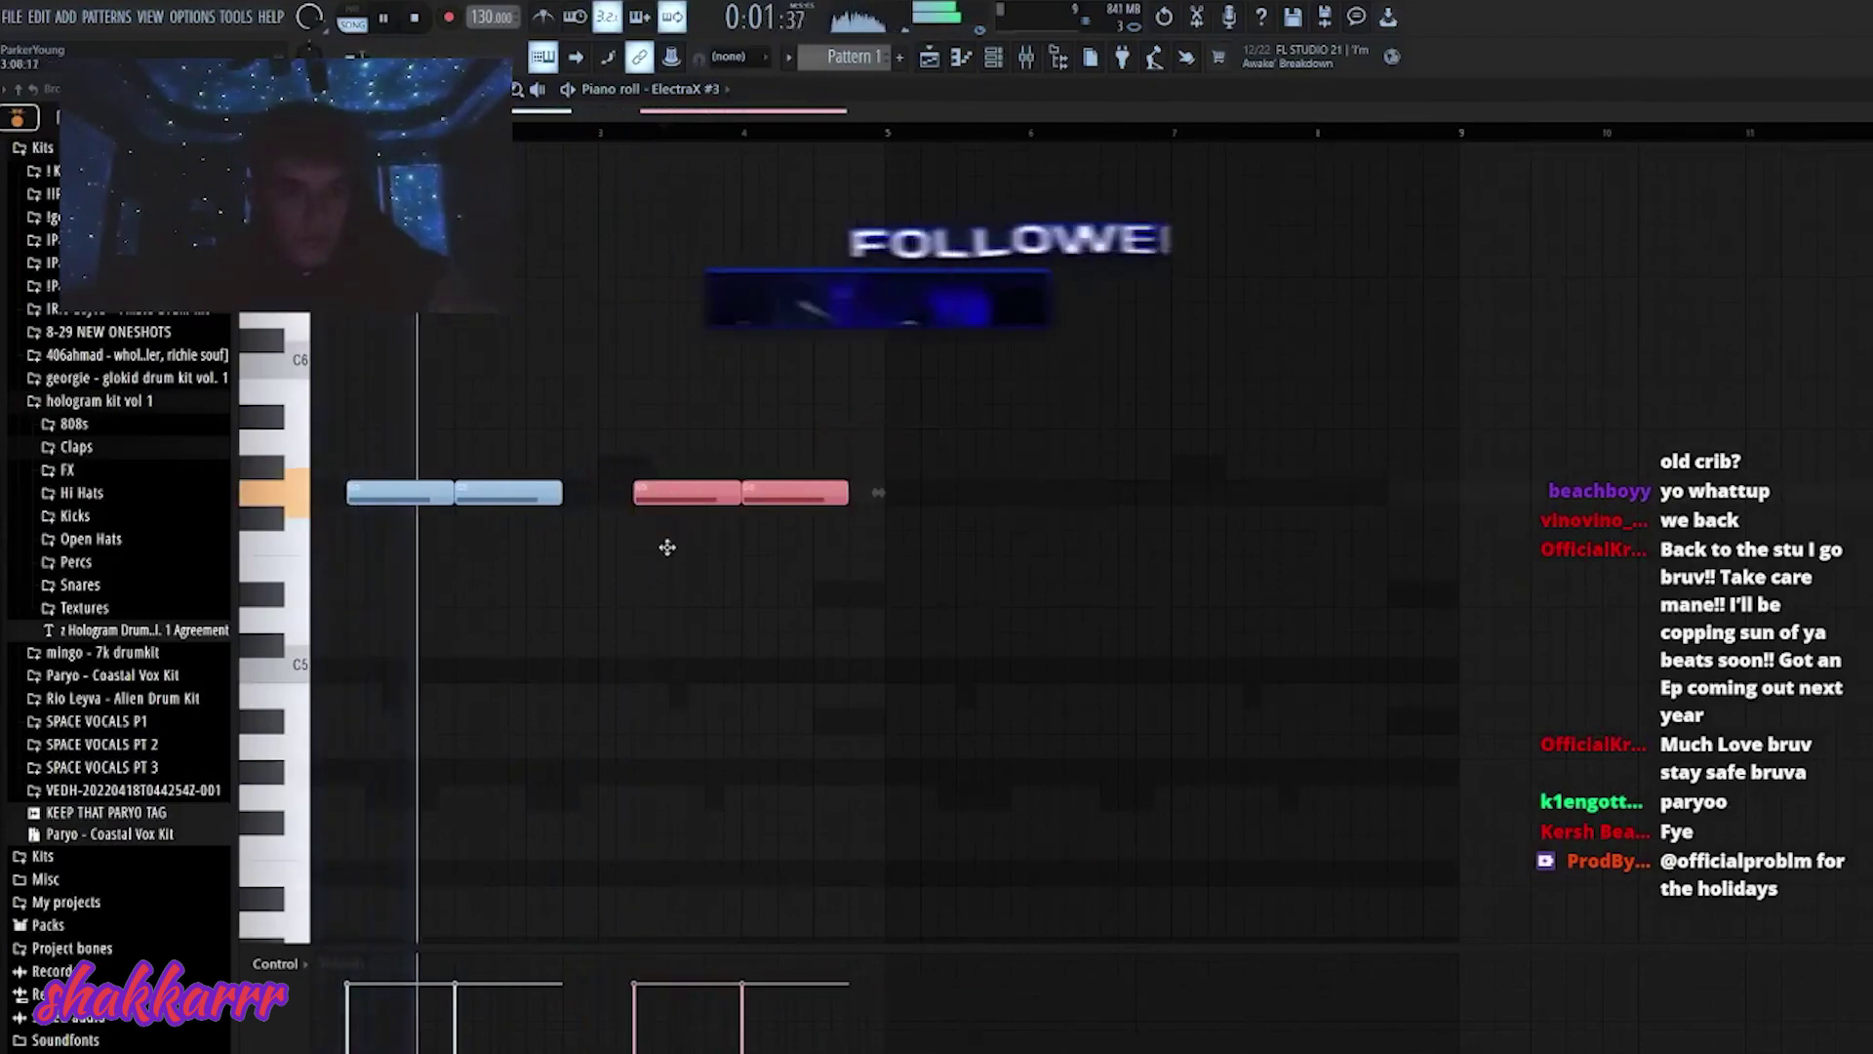
pyautogui.click(705, 542)
pyautogui.rightClick(705, 542)
pyautogui.click(730, 564)
pyautogui.rightClick(730, 564)
pyautogui.click(810, 543)
pyautogui.rightClick(809, 542)
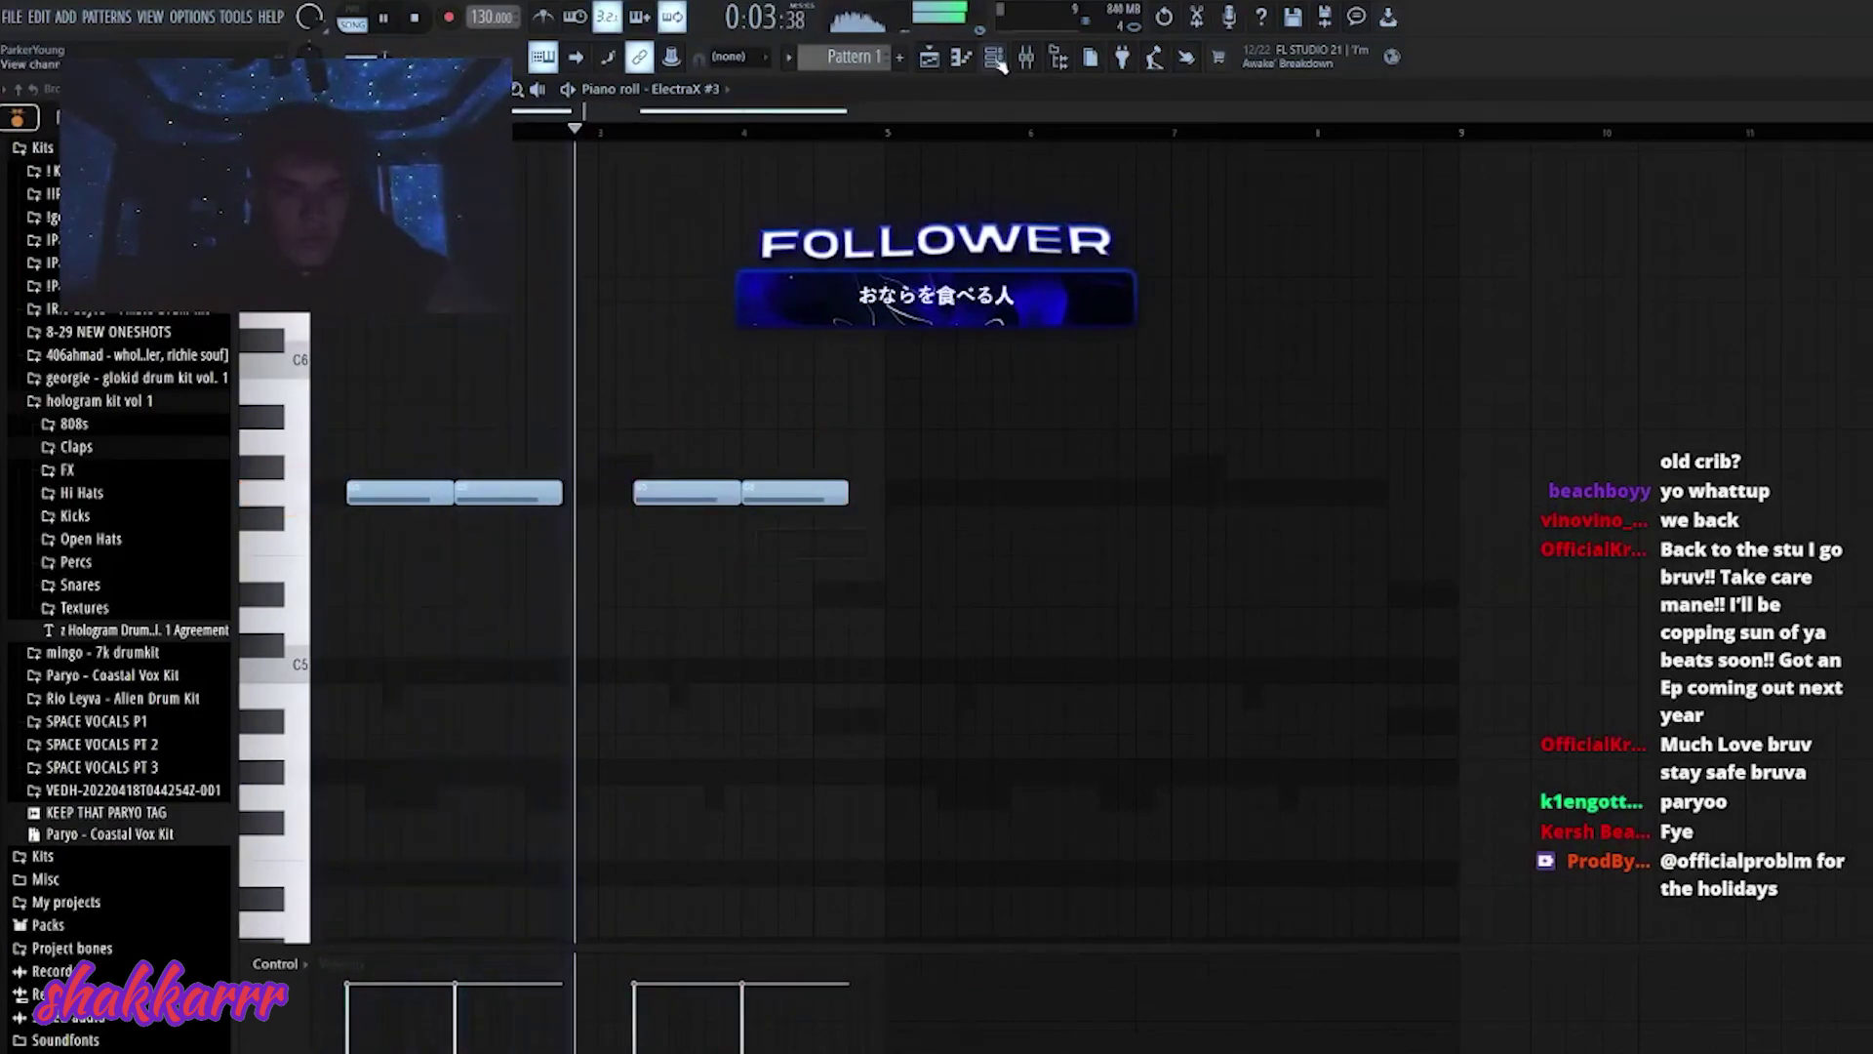
# - Place a C6 note directly after the last G5 note, starting on beat 4 of bar 4
pyautogui.click(878, 293)
pyautogui.click(873, 444)
pyautogui.rightClick(873, 444)
pyautogui.click(857, 363)
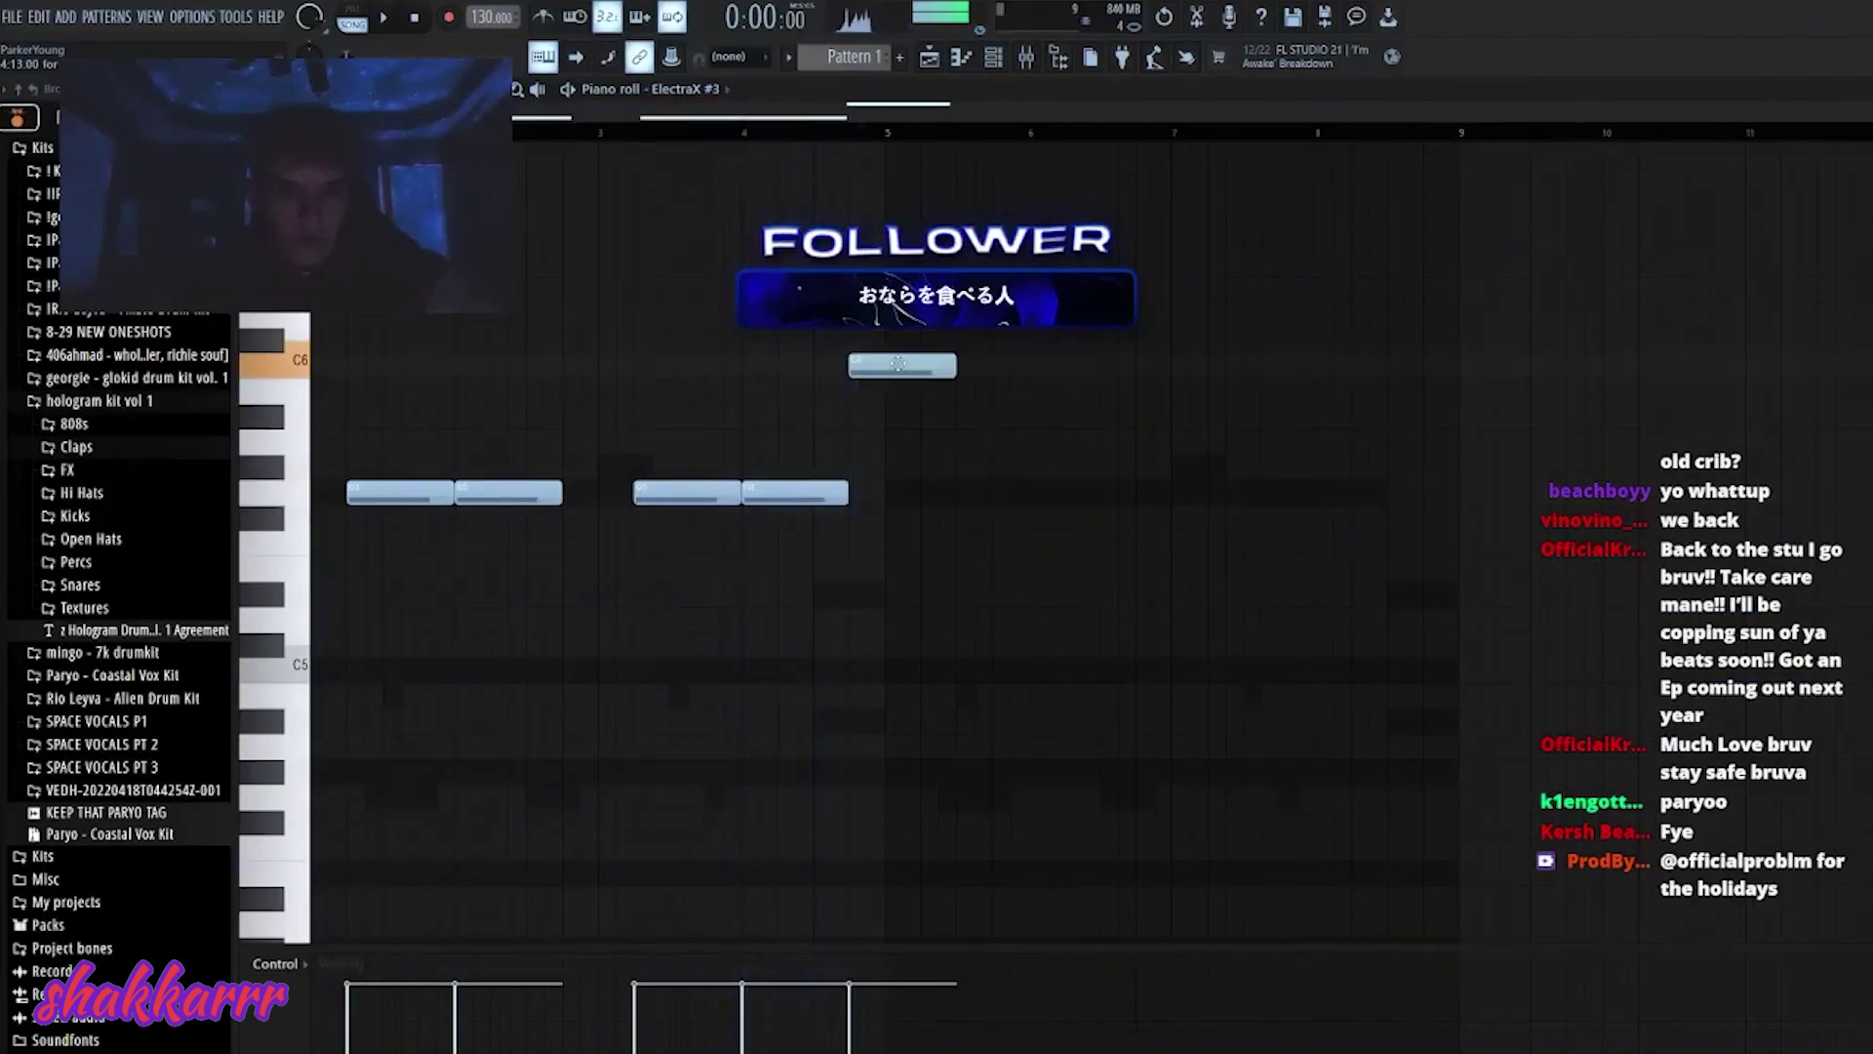
# - Duplicate the four-bar ElectraX #3 phrase and shift the copies one beat earlier to start on beat 2 of bar 5
pyautogui.click(898, 388)
pyautogui.rightClick(898, 388)
pyautogui.hotkey('ctrl', 'b')
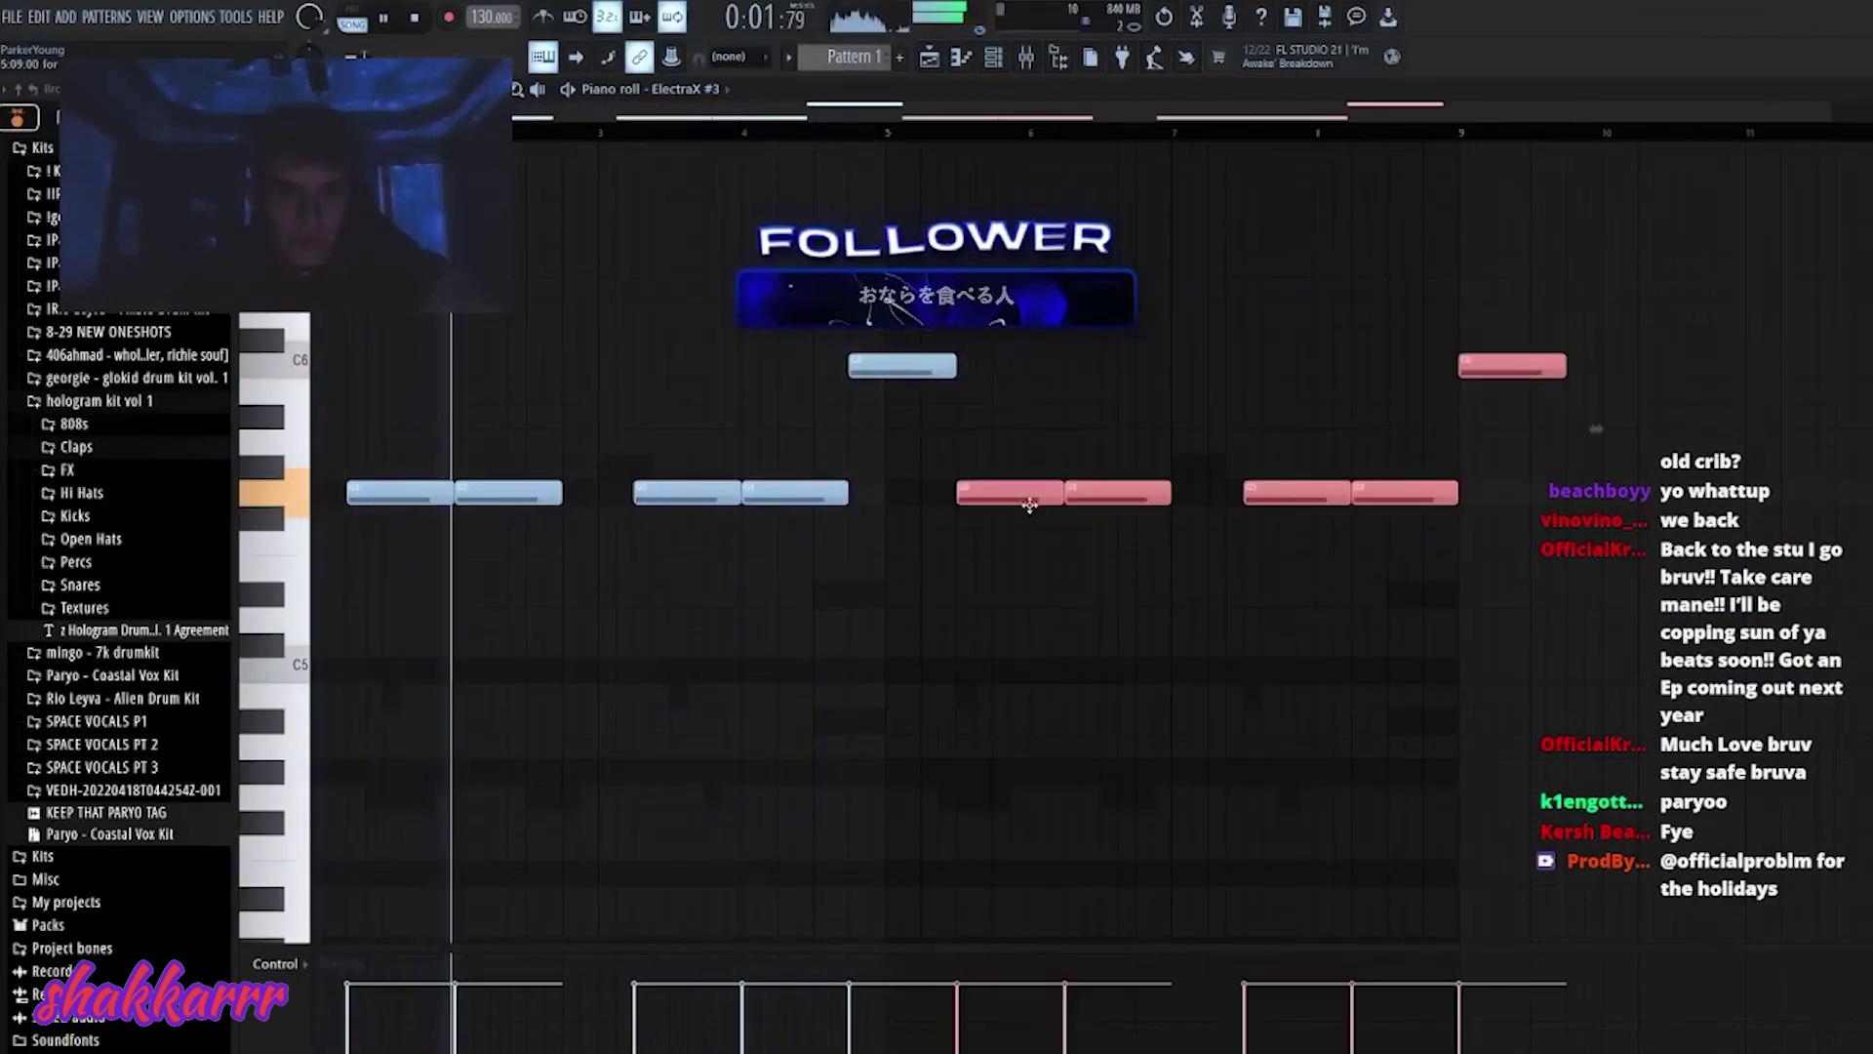
pyautogui.moveTo(973, 496); pyautogui.dragTo(955, 495)
# - Shorten the last C6 note to about half a beat so it ends before bar 9
pyautogui.click(1079, 413)
pyautogui.rightClick(1078, 414)
pyautogui.moveTo(1528, 365); pyautogui.dragTo(1443, 365)
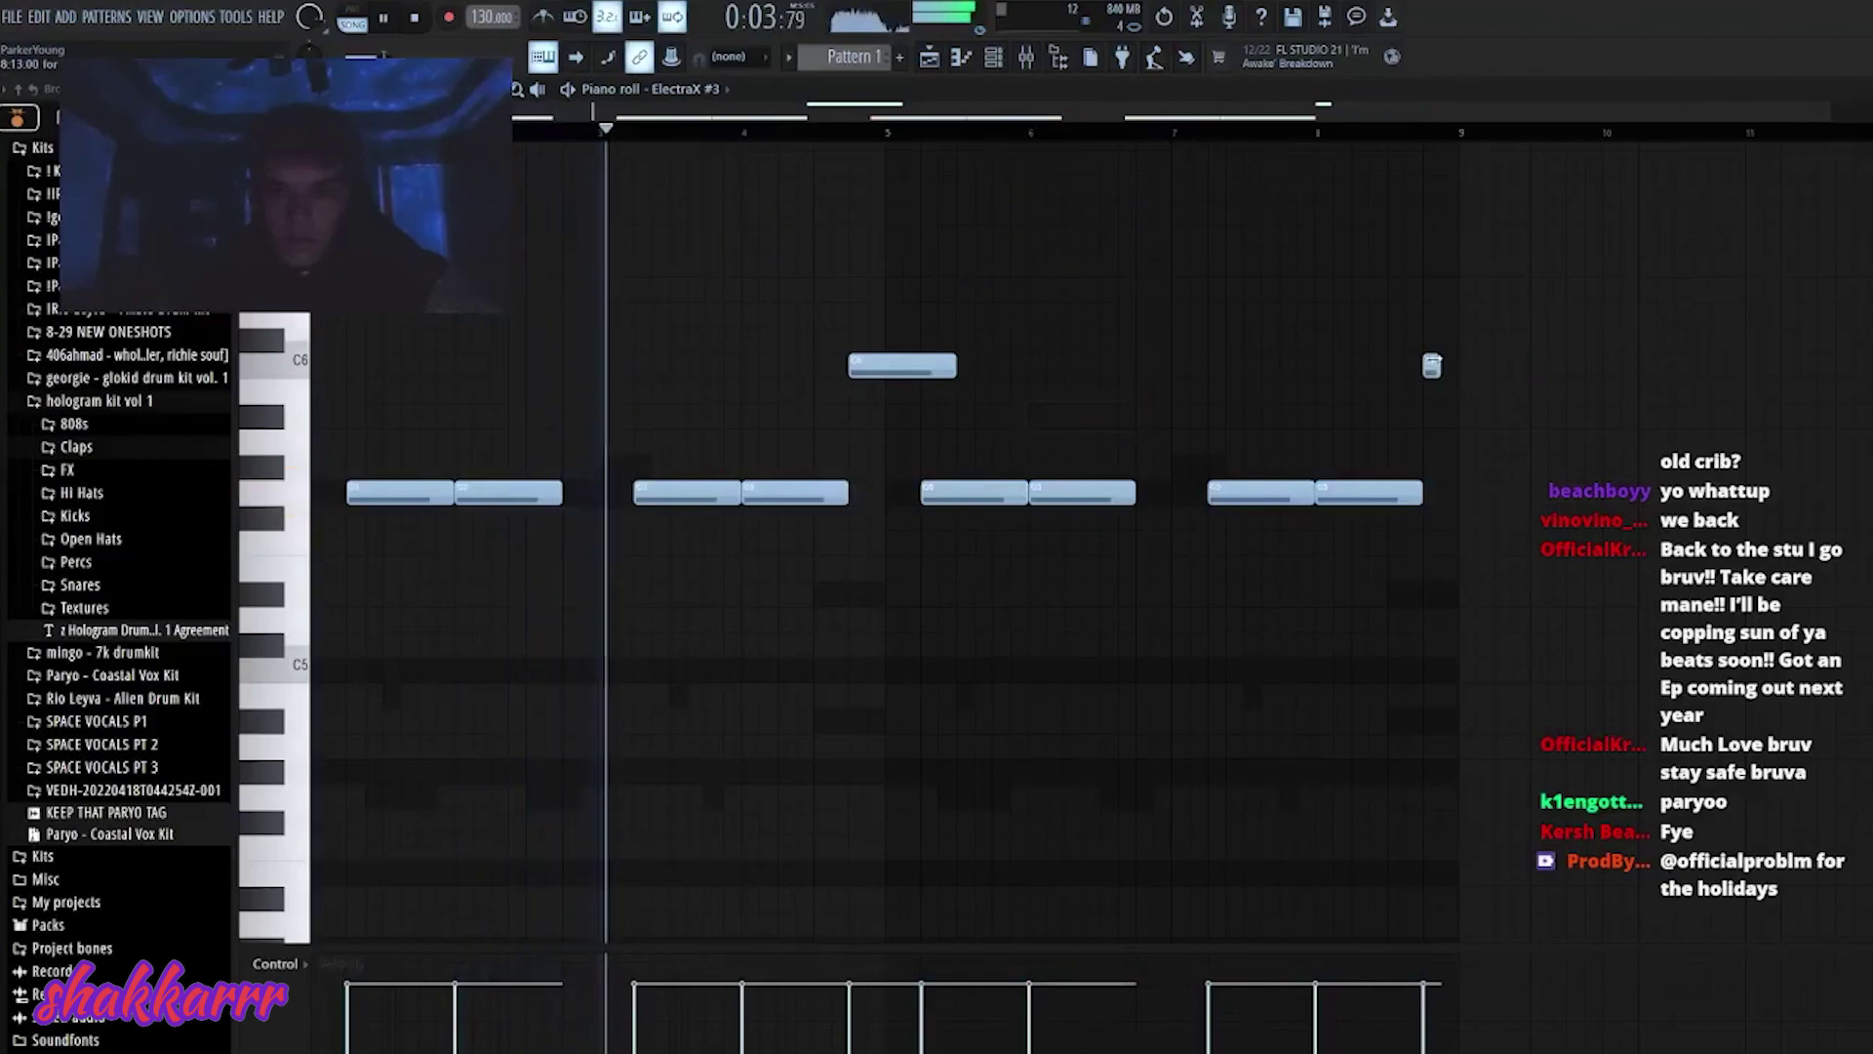
# - Unmute the Industry Hihat, Money Clap, 808 - Mochi and Hi Hat - Hyper channels alongside the ElectraX layers
pyautogui.press('F7')
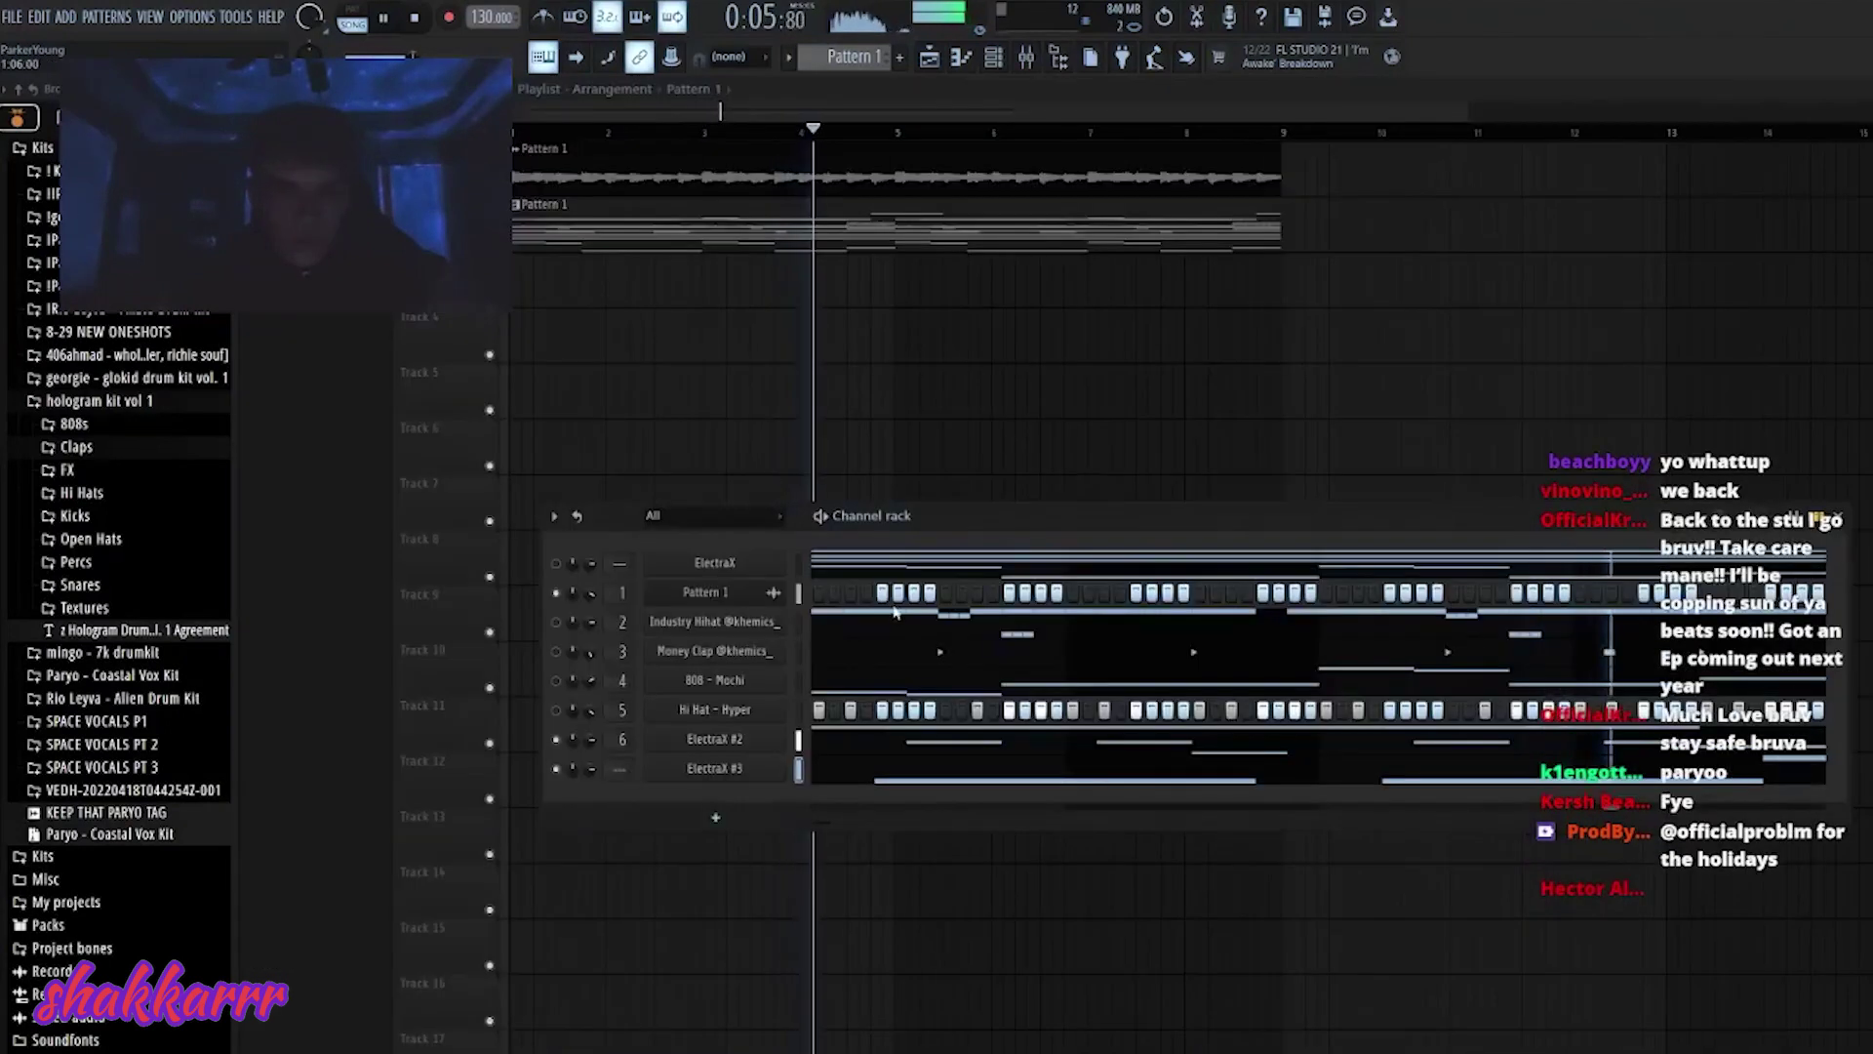
pyautogui.moveTo(565, 686); pyautogui.dragTo(564, 715)
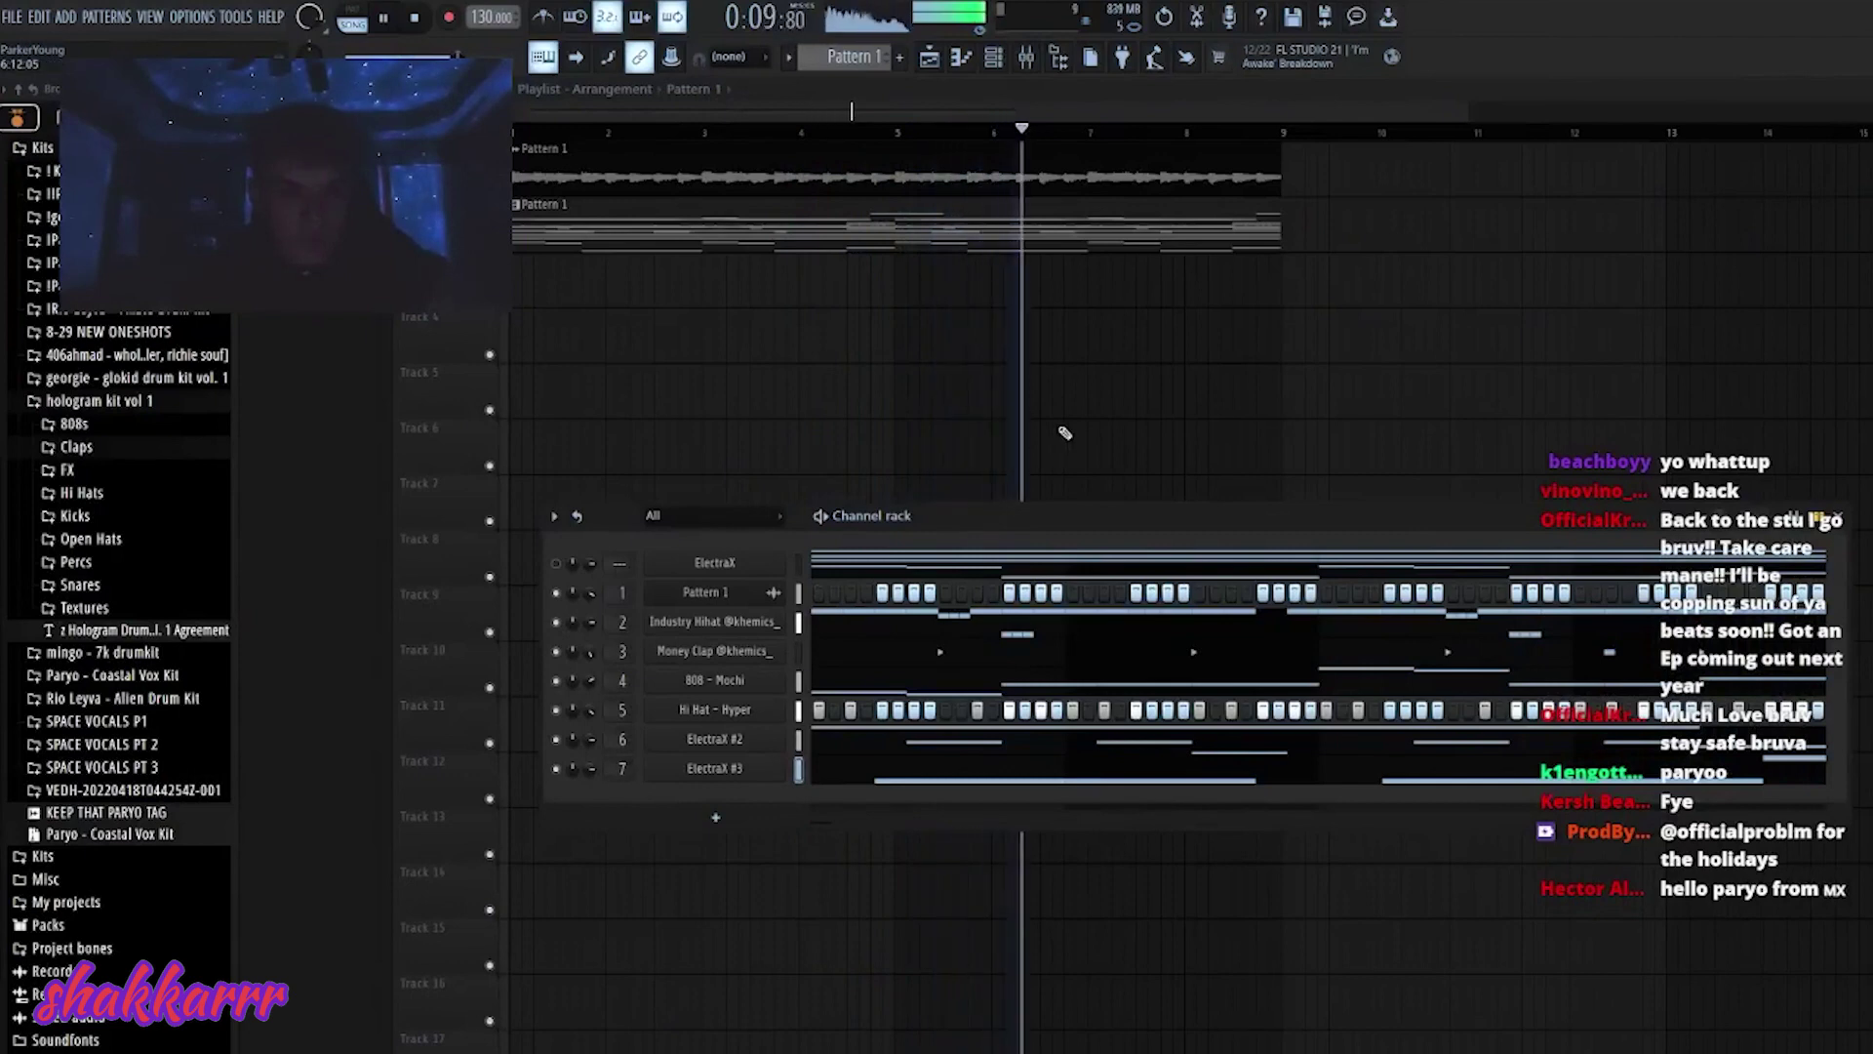
pyautogui.press('F6')
pyautogui.keyDown('ctrl'); pyautogui.scroll(-3, 1005, 251); pyautogui.keyUp('ctrl')
pyautogui.click(1024, 391)
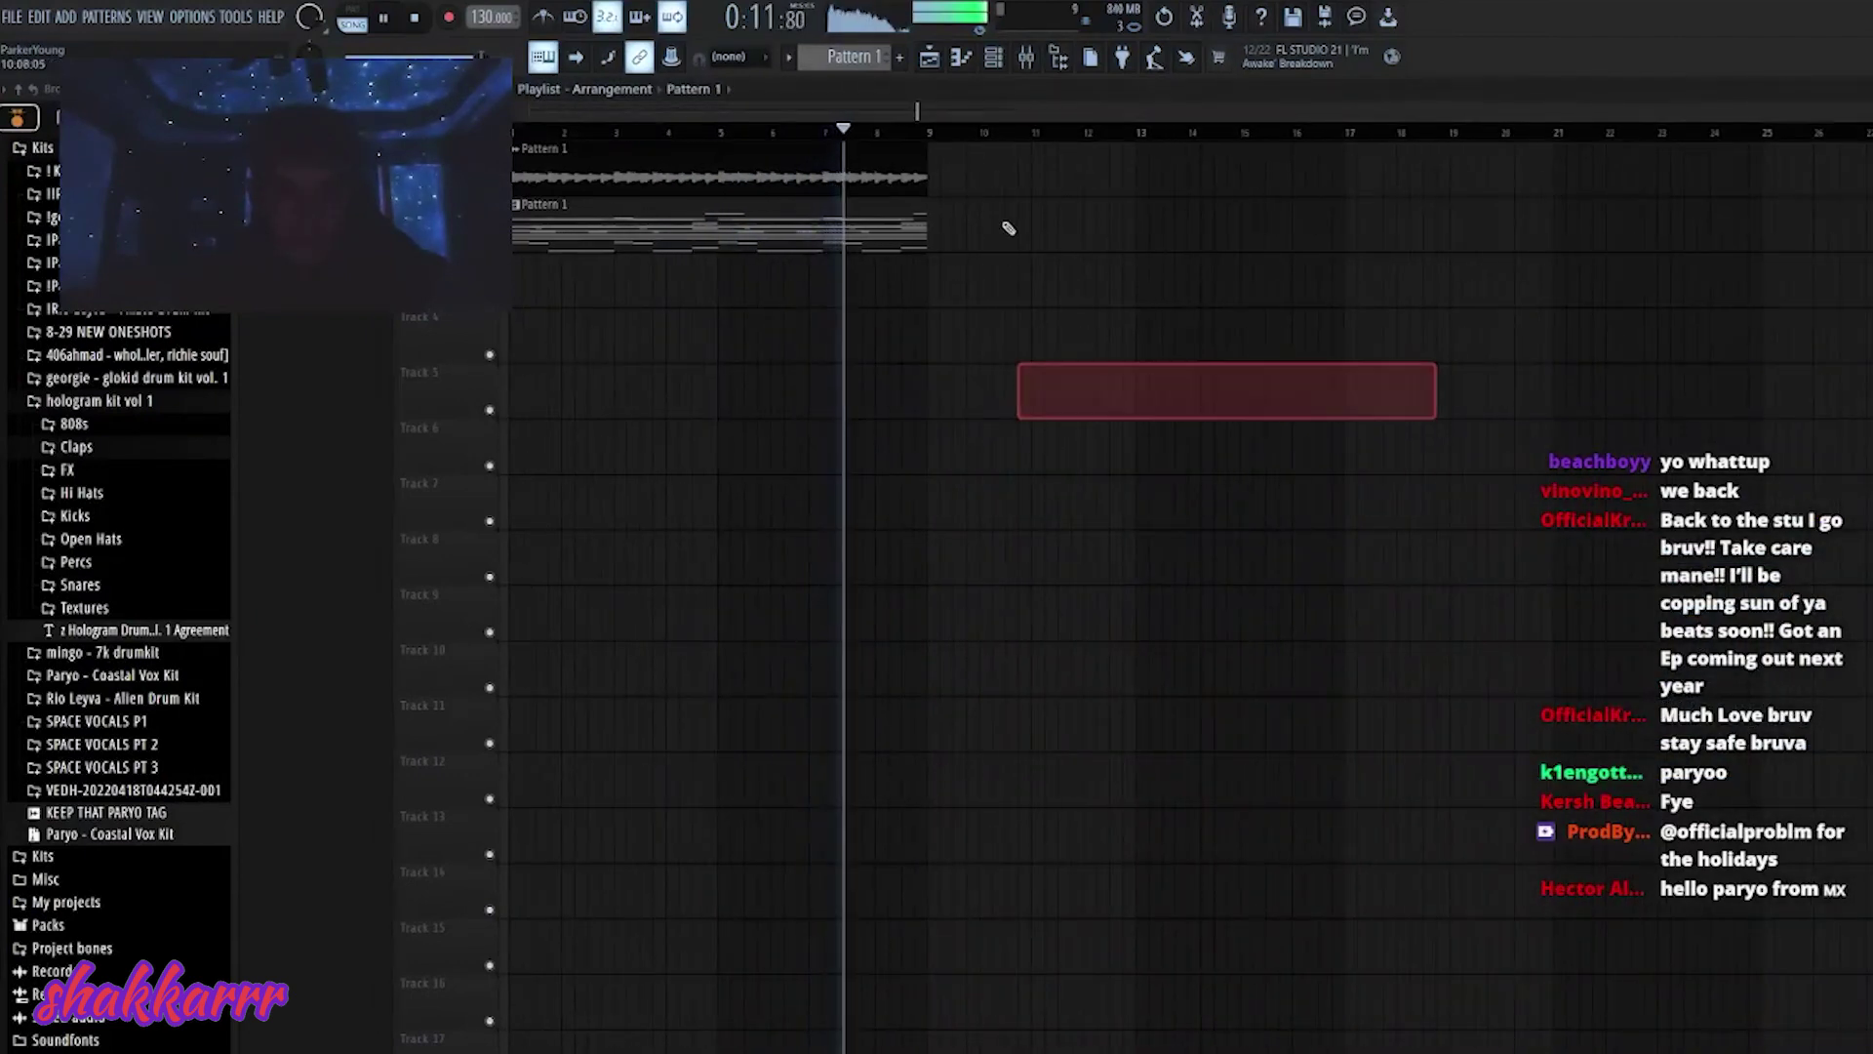
pyautogui.press('F6')
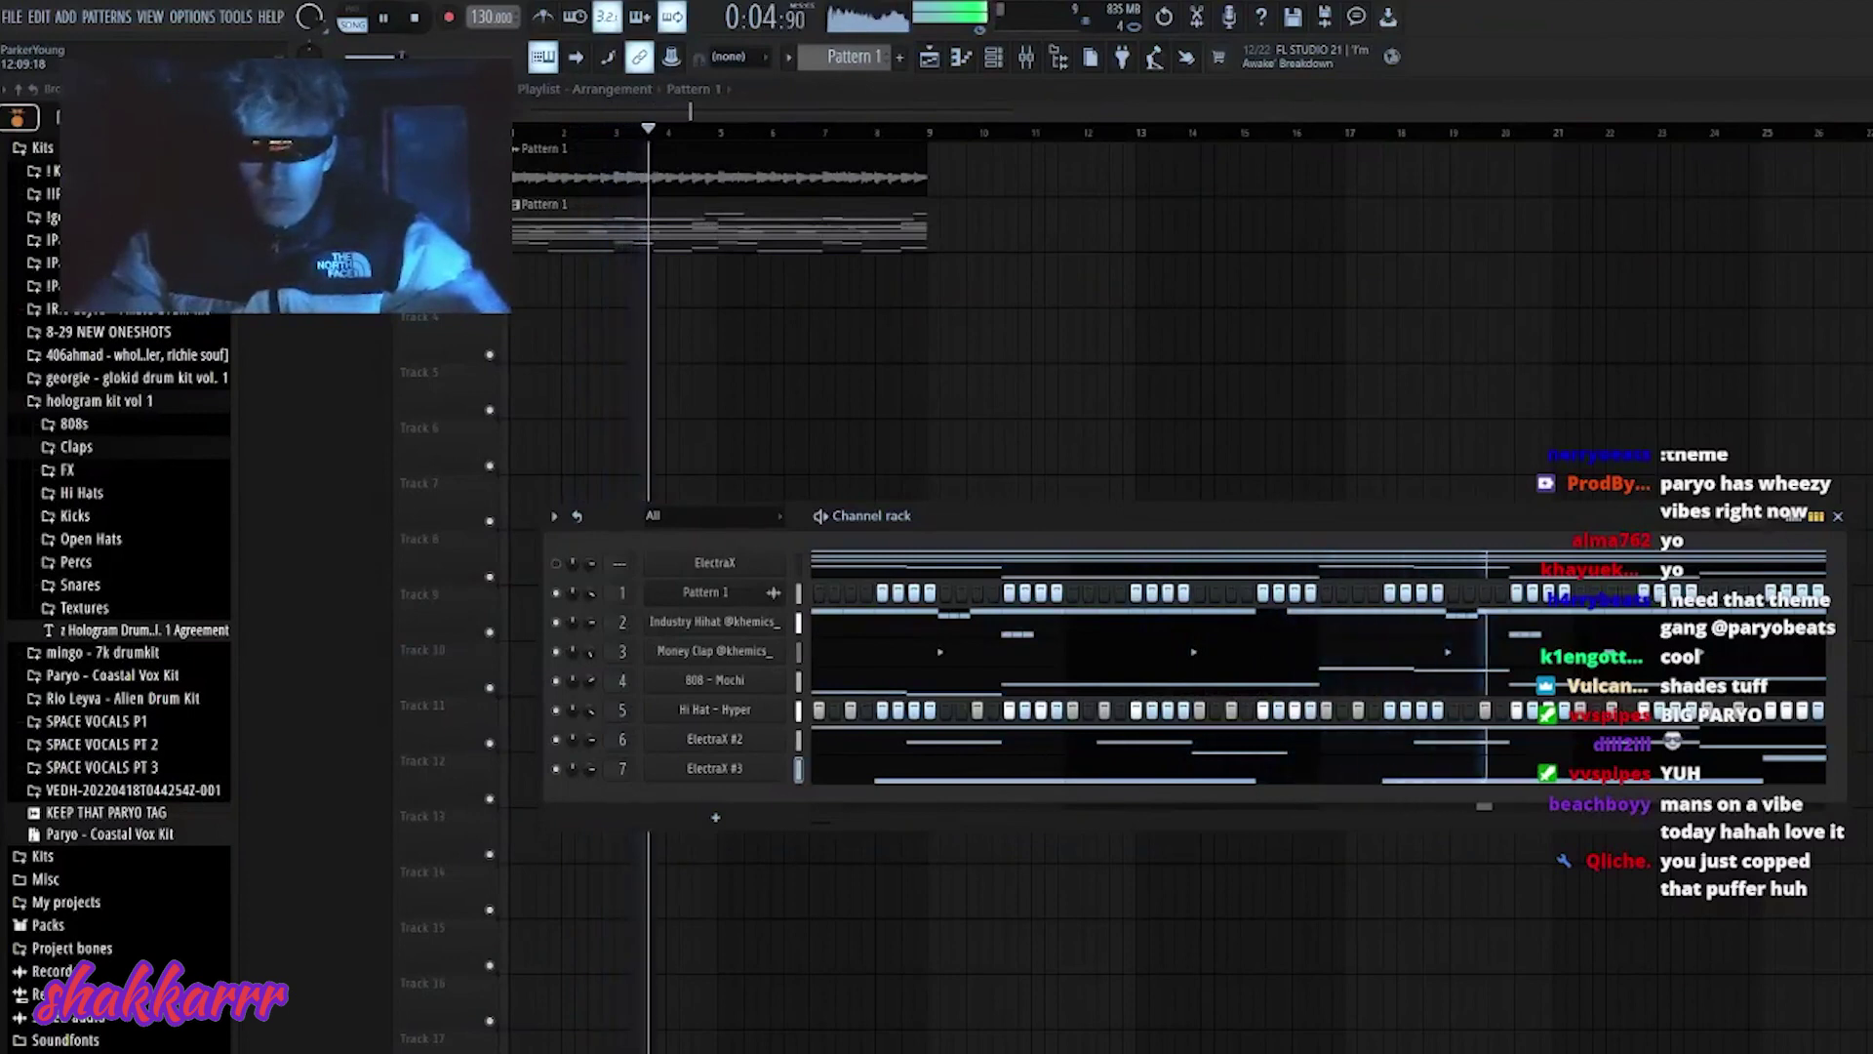
# - Split the Pattern 1 note clip into separate patterns per channel and clear the resulting clips from the playlist
pyautogui.moveTo(971, 517)
pyautogui.mouseDown()
pyautogui.moveTo(986, 502)
pyautogui.moveTo(966, 506)
pyautogui.mouseUp()
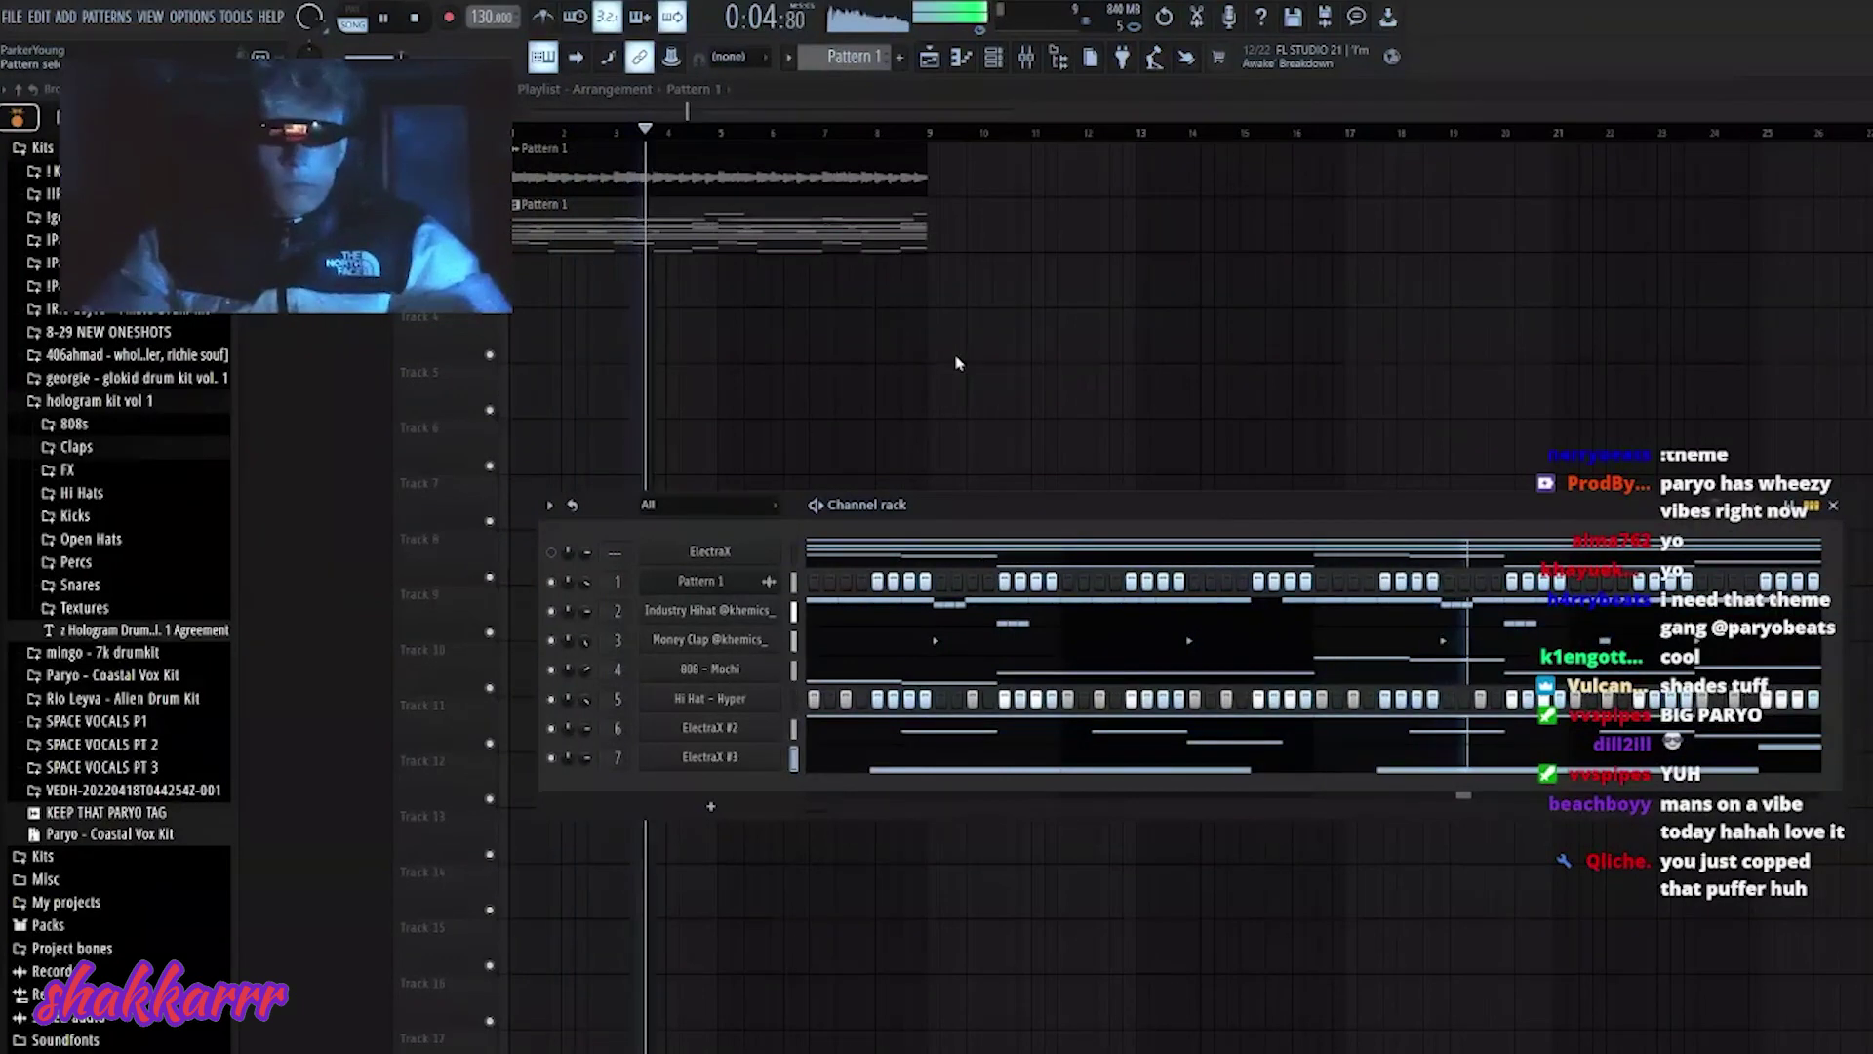
pyautogui.moveTo(956, 362); pyautogui.dragTo(794, 196)
pyautogui.moveTo(585, 225); pyautogui.dragTo(919, 291)
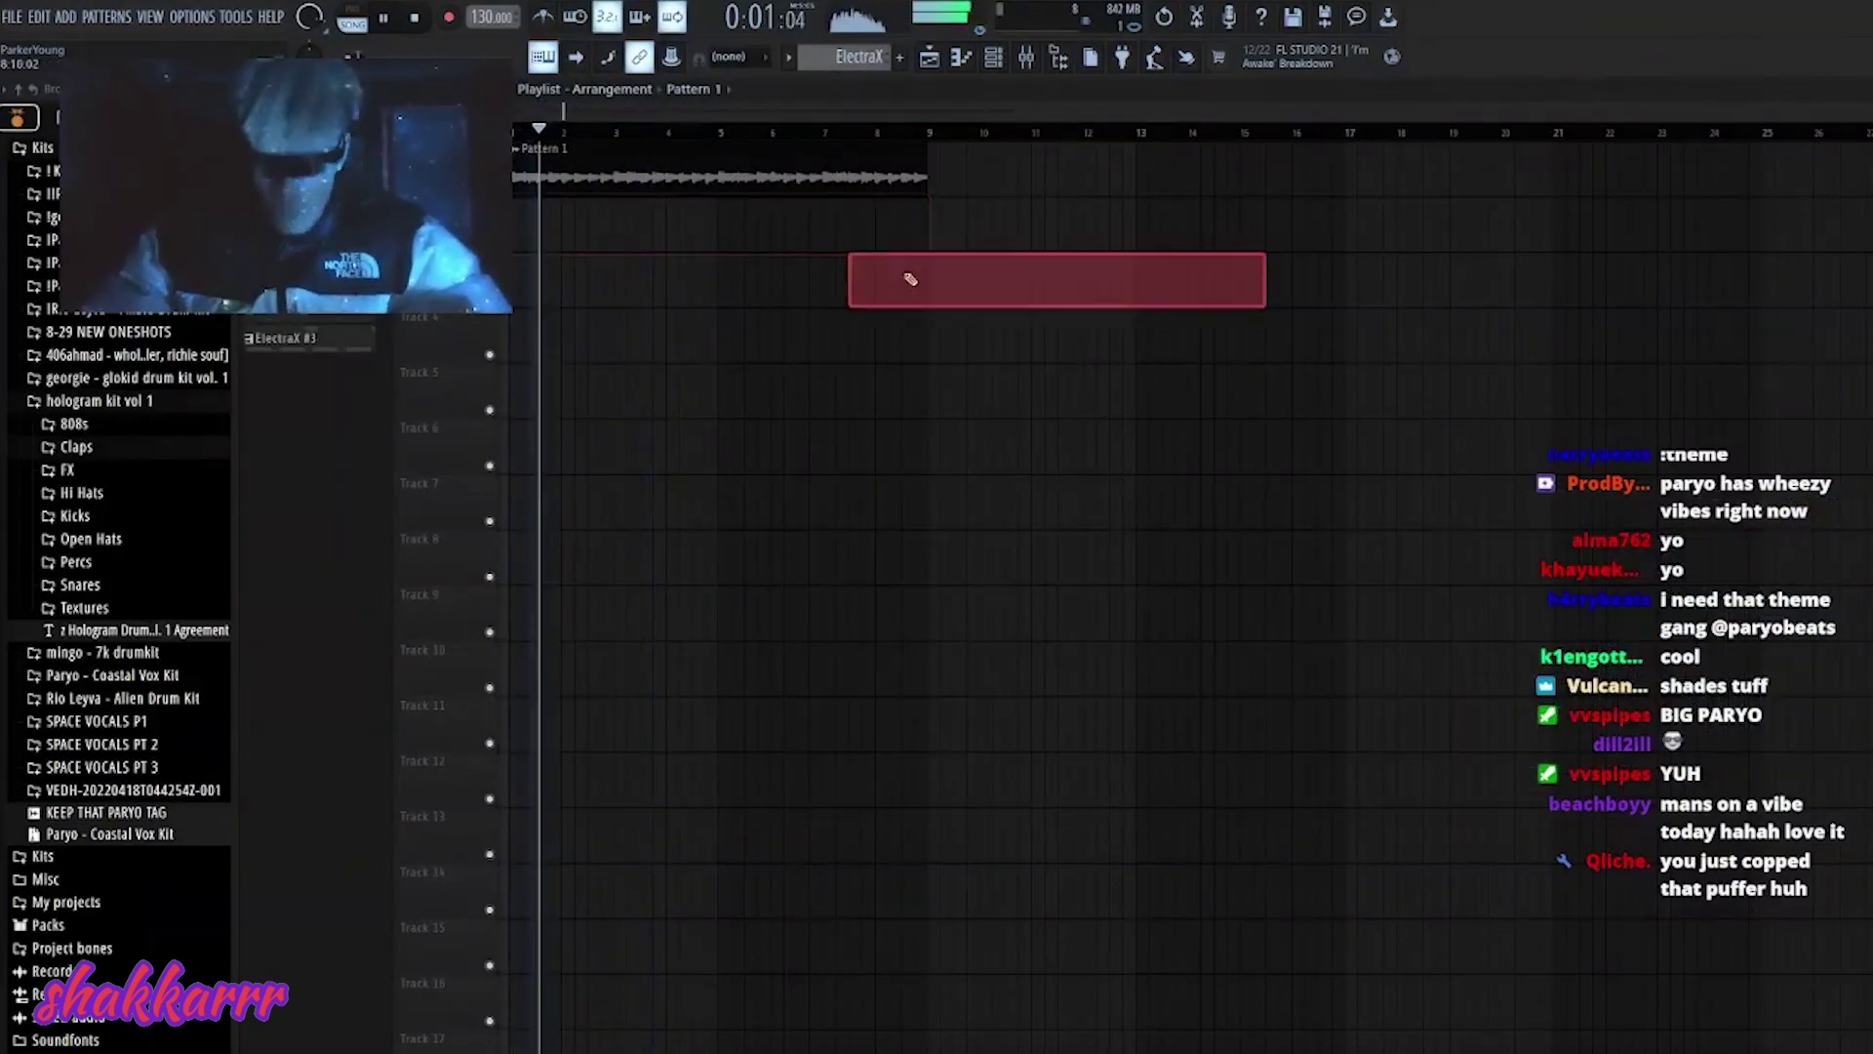
pyautogui.rightClick(919, 290)
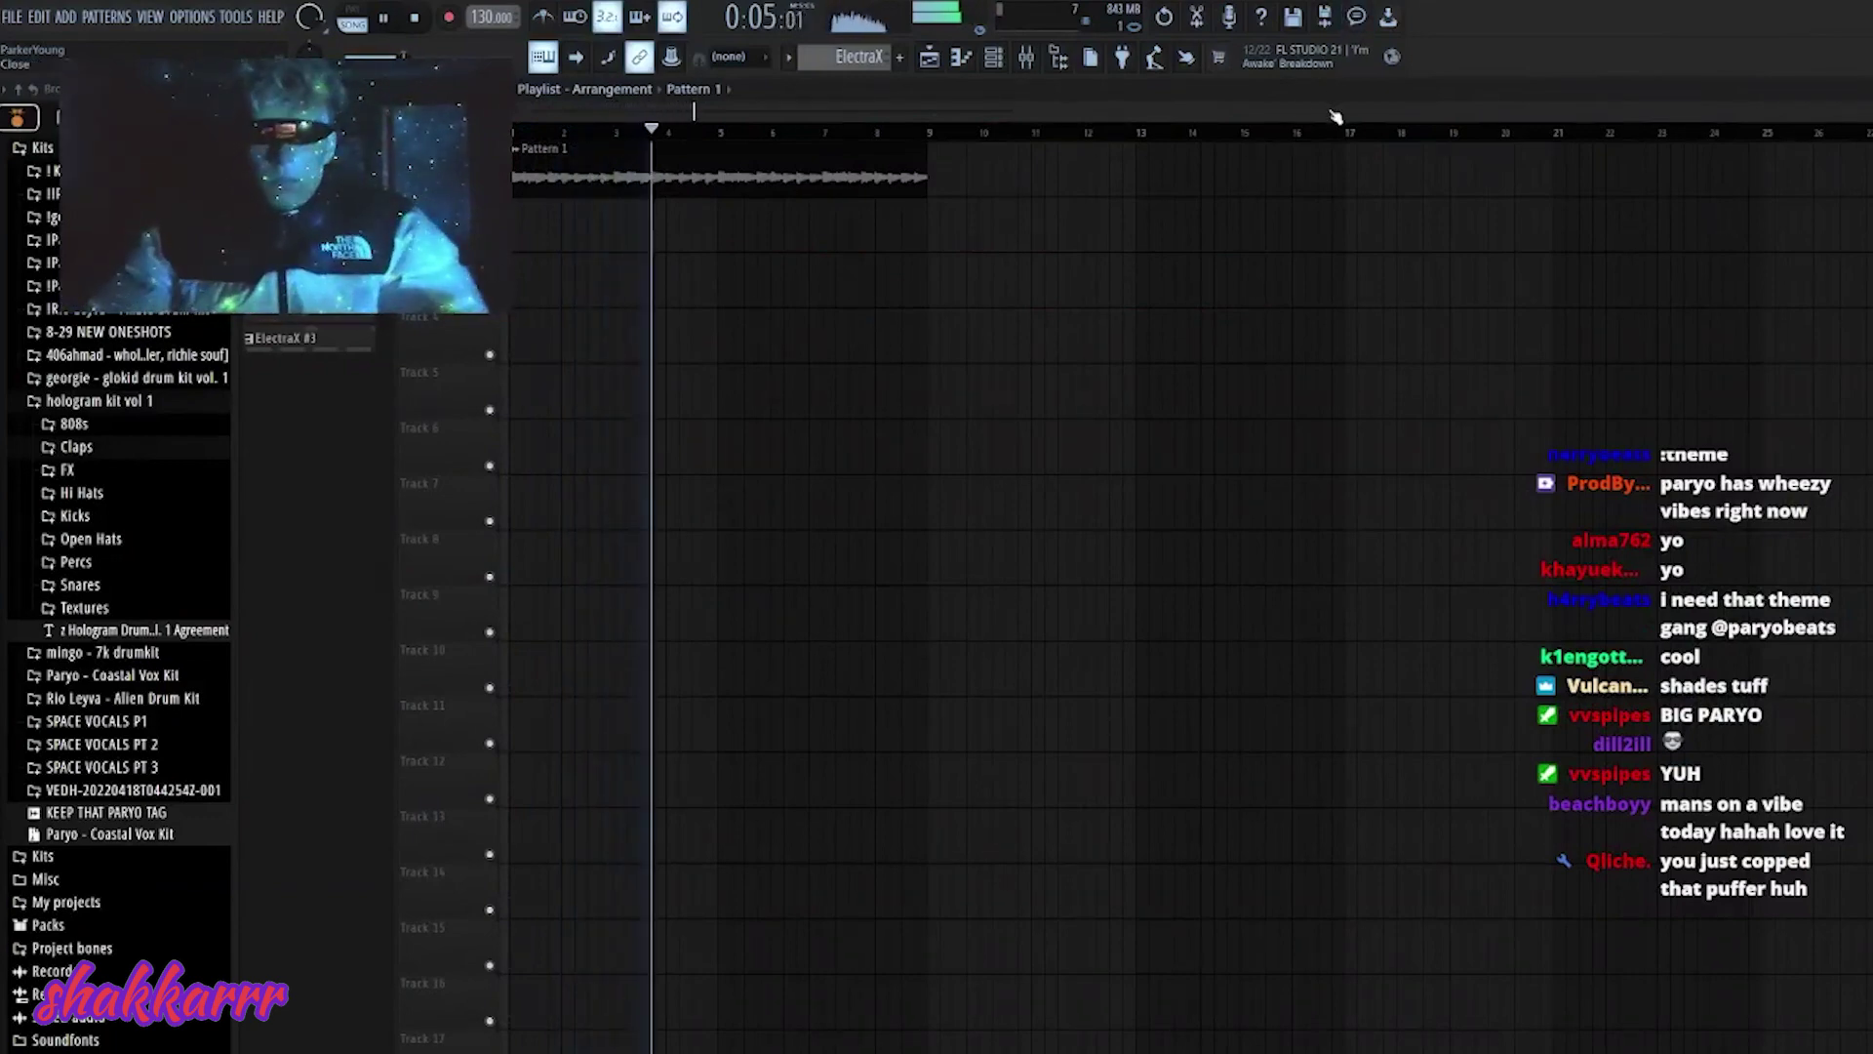
# - Duplicate the Pattern 1 audio clip twice so the melody runs from bar 1 up to bar 25
pyautogui.click(974, 326)
pyautogui.moveTo(1028, 322); pyautogui.dragTo(907, 149)
pyautogui.scroll(-2, 906, 148)
pyautogui.hotkey('ctrl', 'b')
pyautogui.hotkey('ctrl', 'b')
pyautogui.press('Delete')
# - Lay out ElectraX #3 and the drum and 808 patterns from bar 9, and repeat the drums and 808 from bar 17 together with ElectraX #2
pyautogui.moveTo(314, 341); pyautogui.dragTo(785, 210)
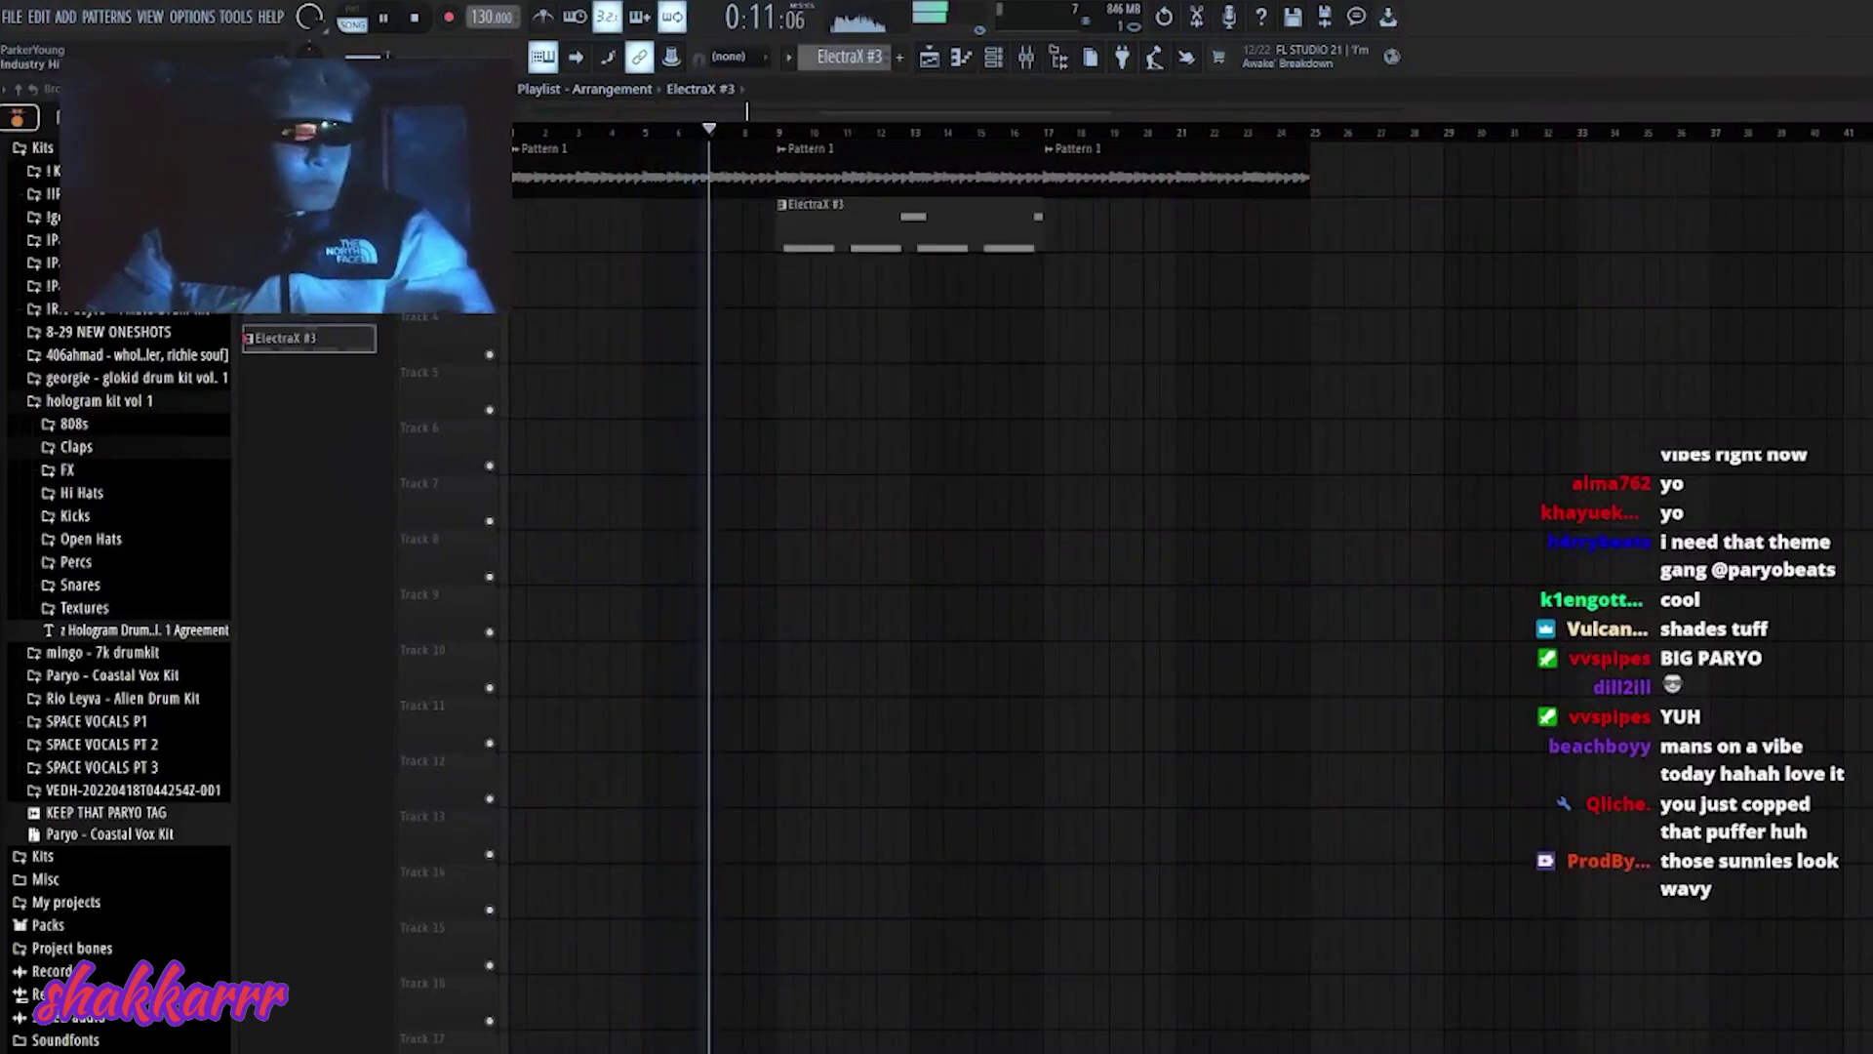
pyautogui.moveTo(1049, 581); pyautogui.dragTo(773, 293)
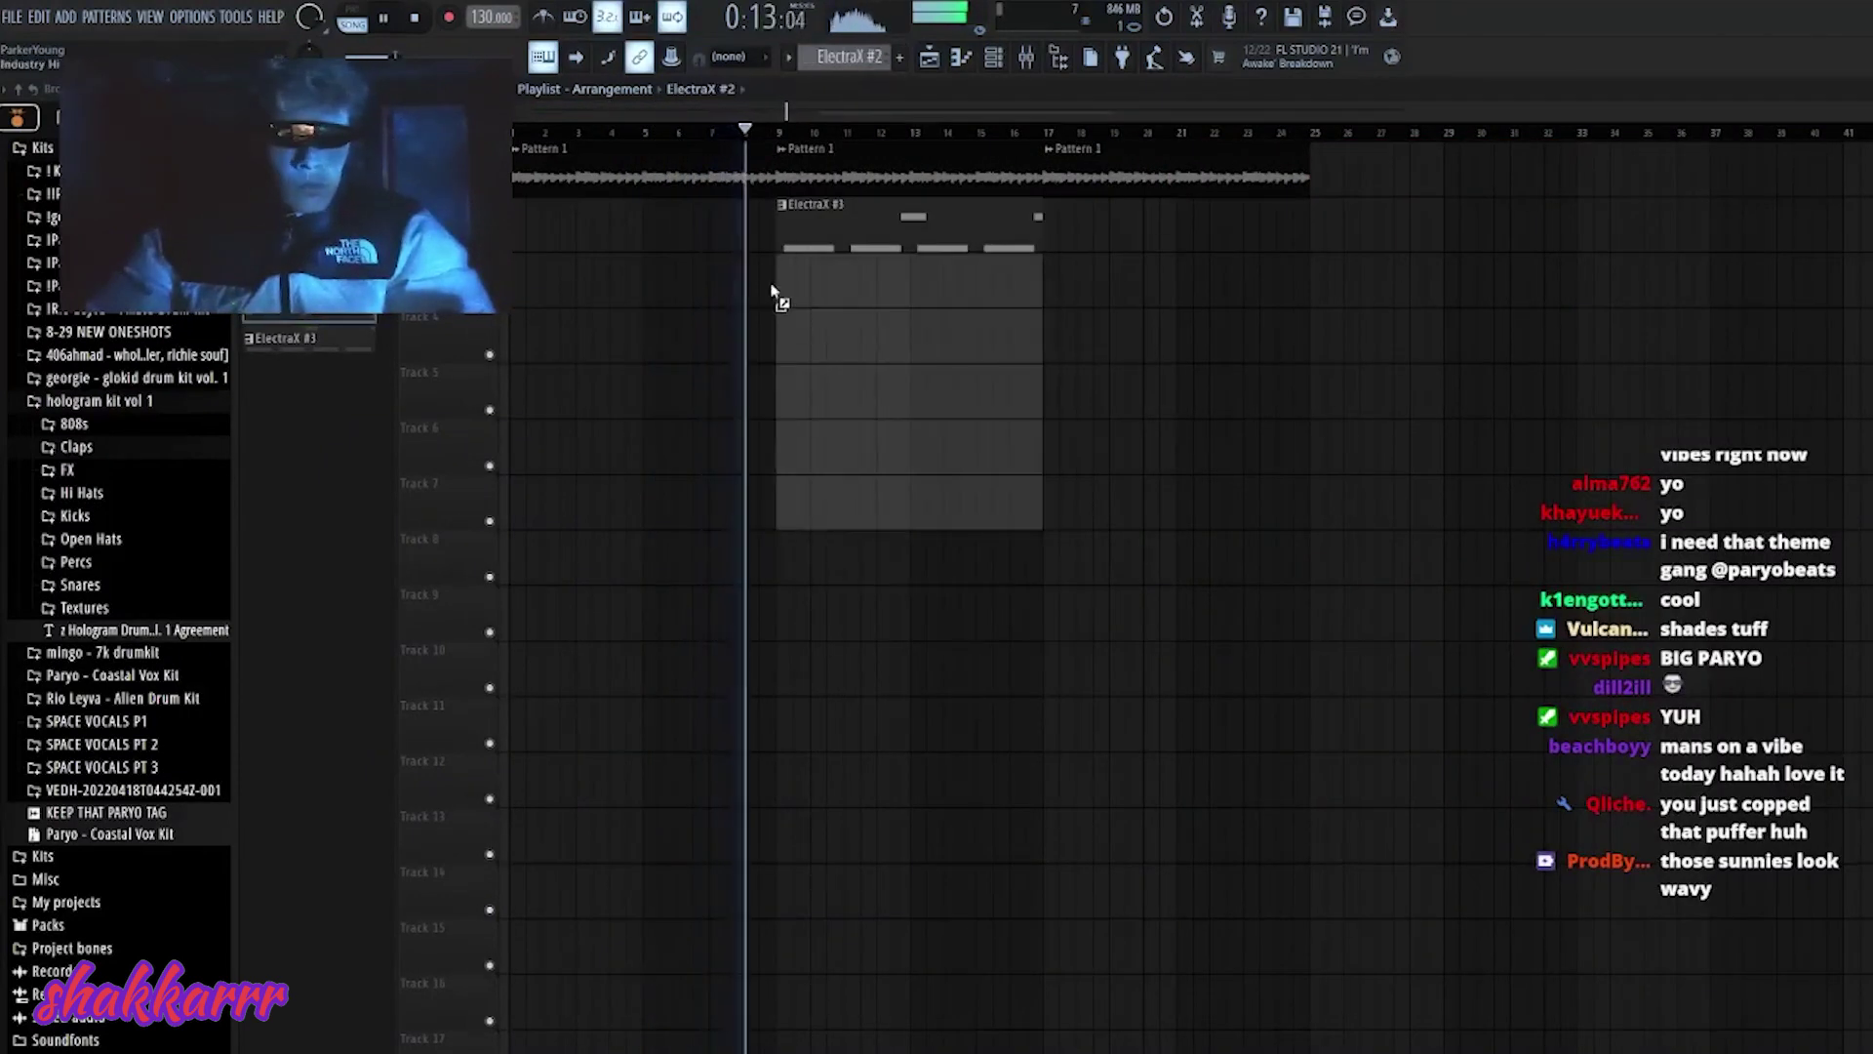
pyautogui.hotkey('ctrl', 'v')
pyautogui.hotkey('ctrl', 'b')
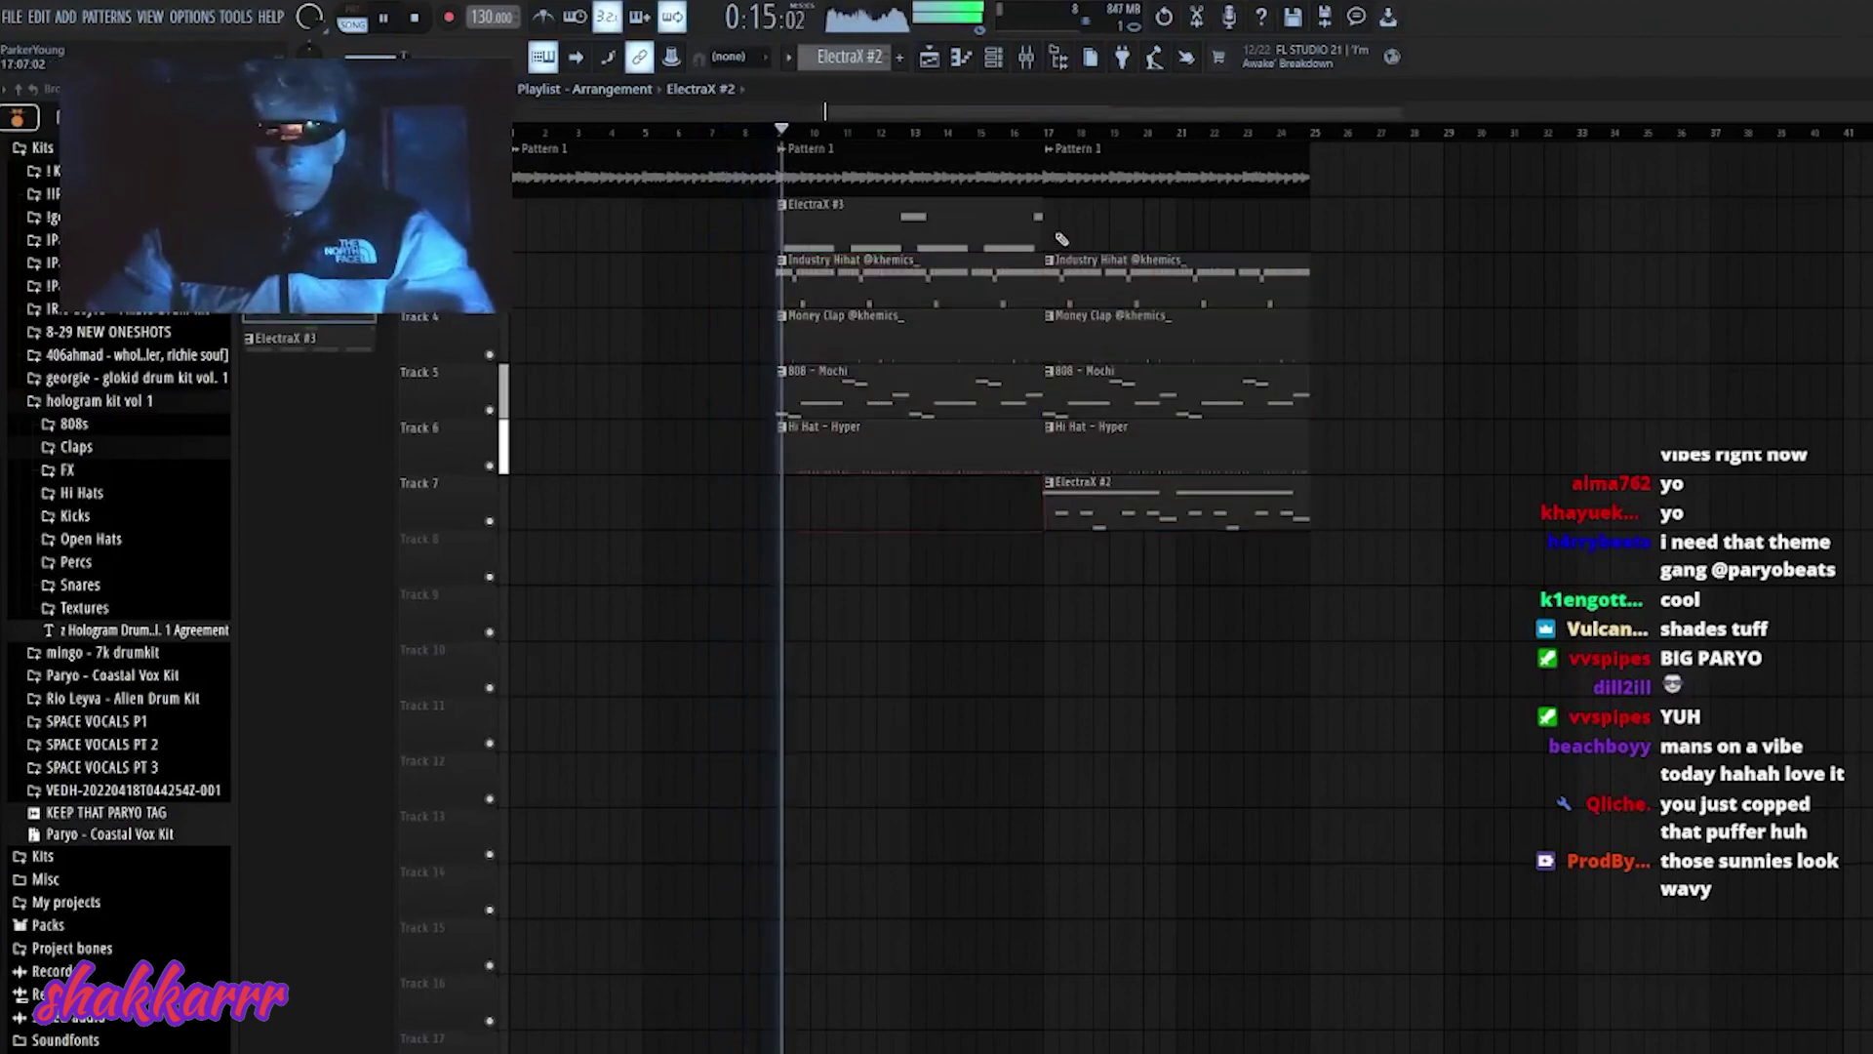
# - Duplicate the ElectraX #3 clip from bar 9 to bar 17 on the same track
pyautogui.moveTo(1049, 244); pyautogui.dragTo(777, 195)
pyautogui.hotkey('ctrl', 'b')
pyautogui.moveTo(1081, 523); pyautogui.dragTo(1398, 412)
pyautogui.click(1398, 412)
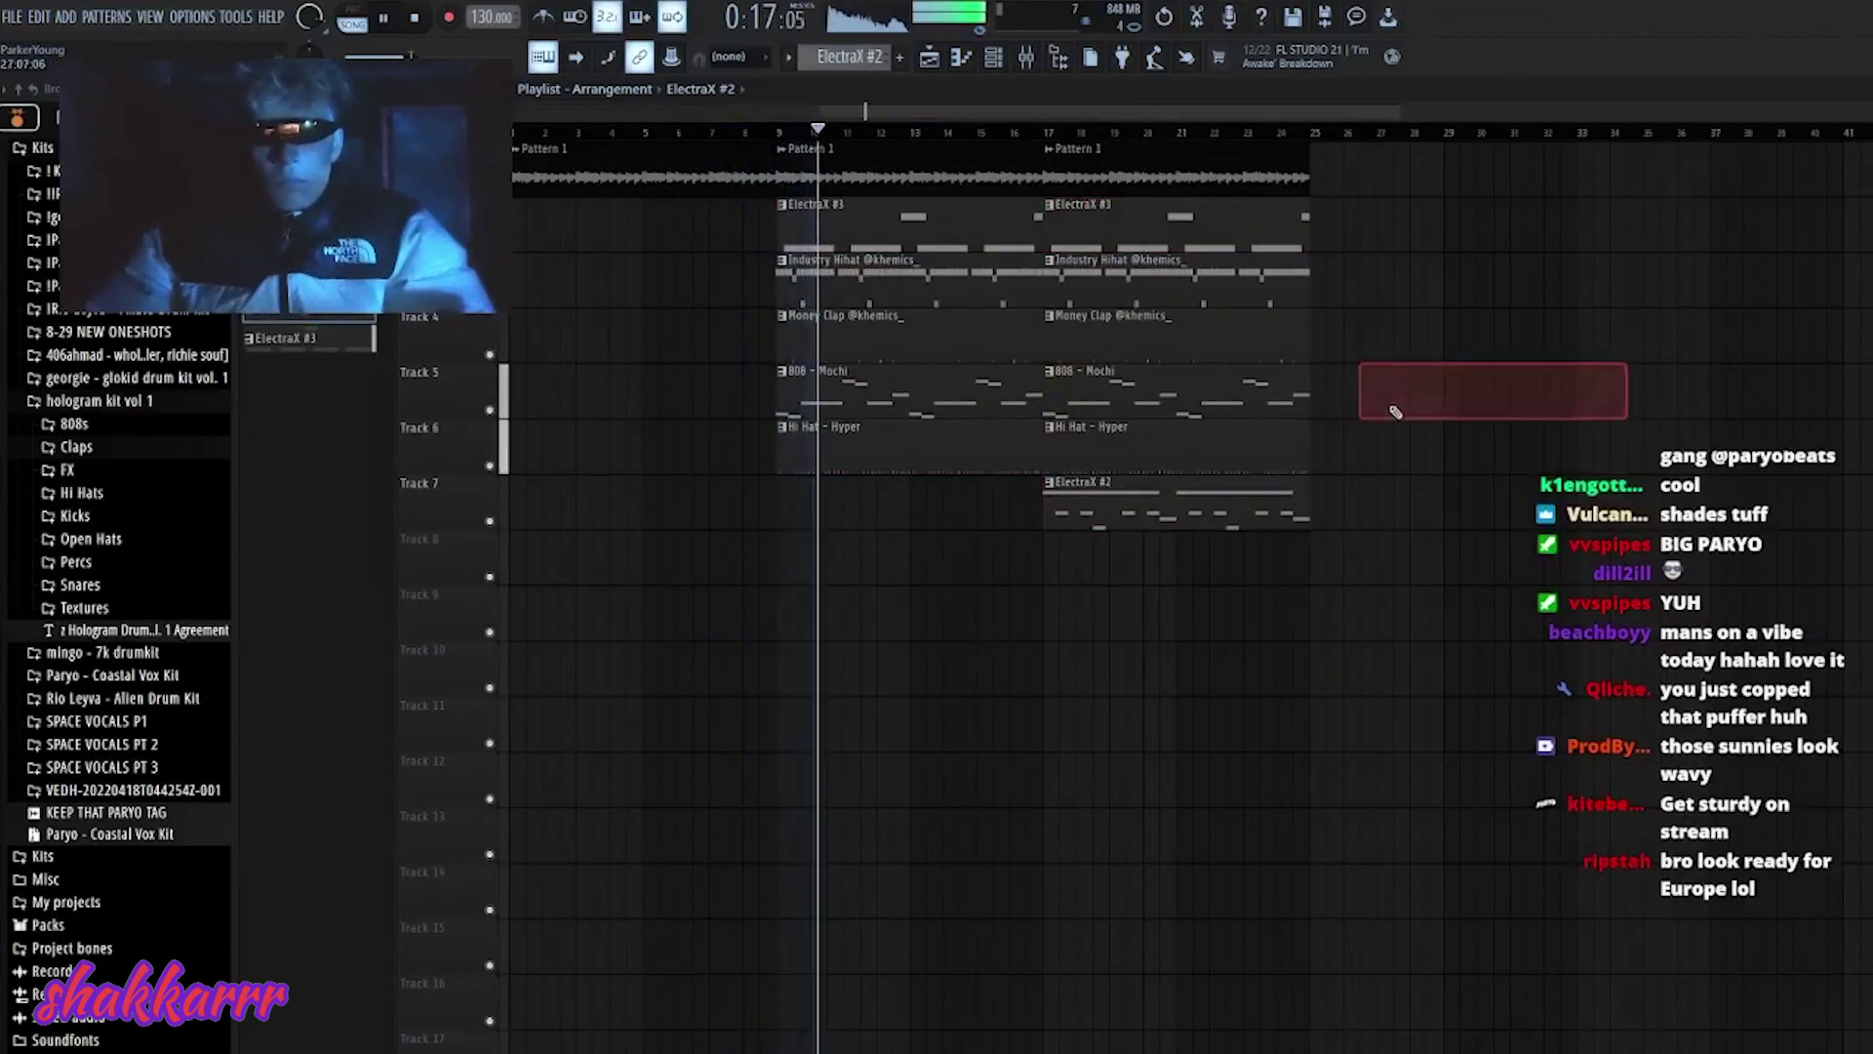
pyautogui.press('Delete')
# - Lower the volume of Insert 2 slightly in the mixer and check the levels of Inserts 5 and 7
pyautogui.press('F9')
pyautogui.moveTo(417, 796); pyautogui.dragTo(418, 811)
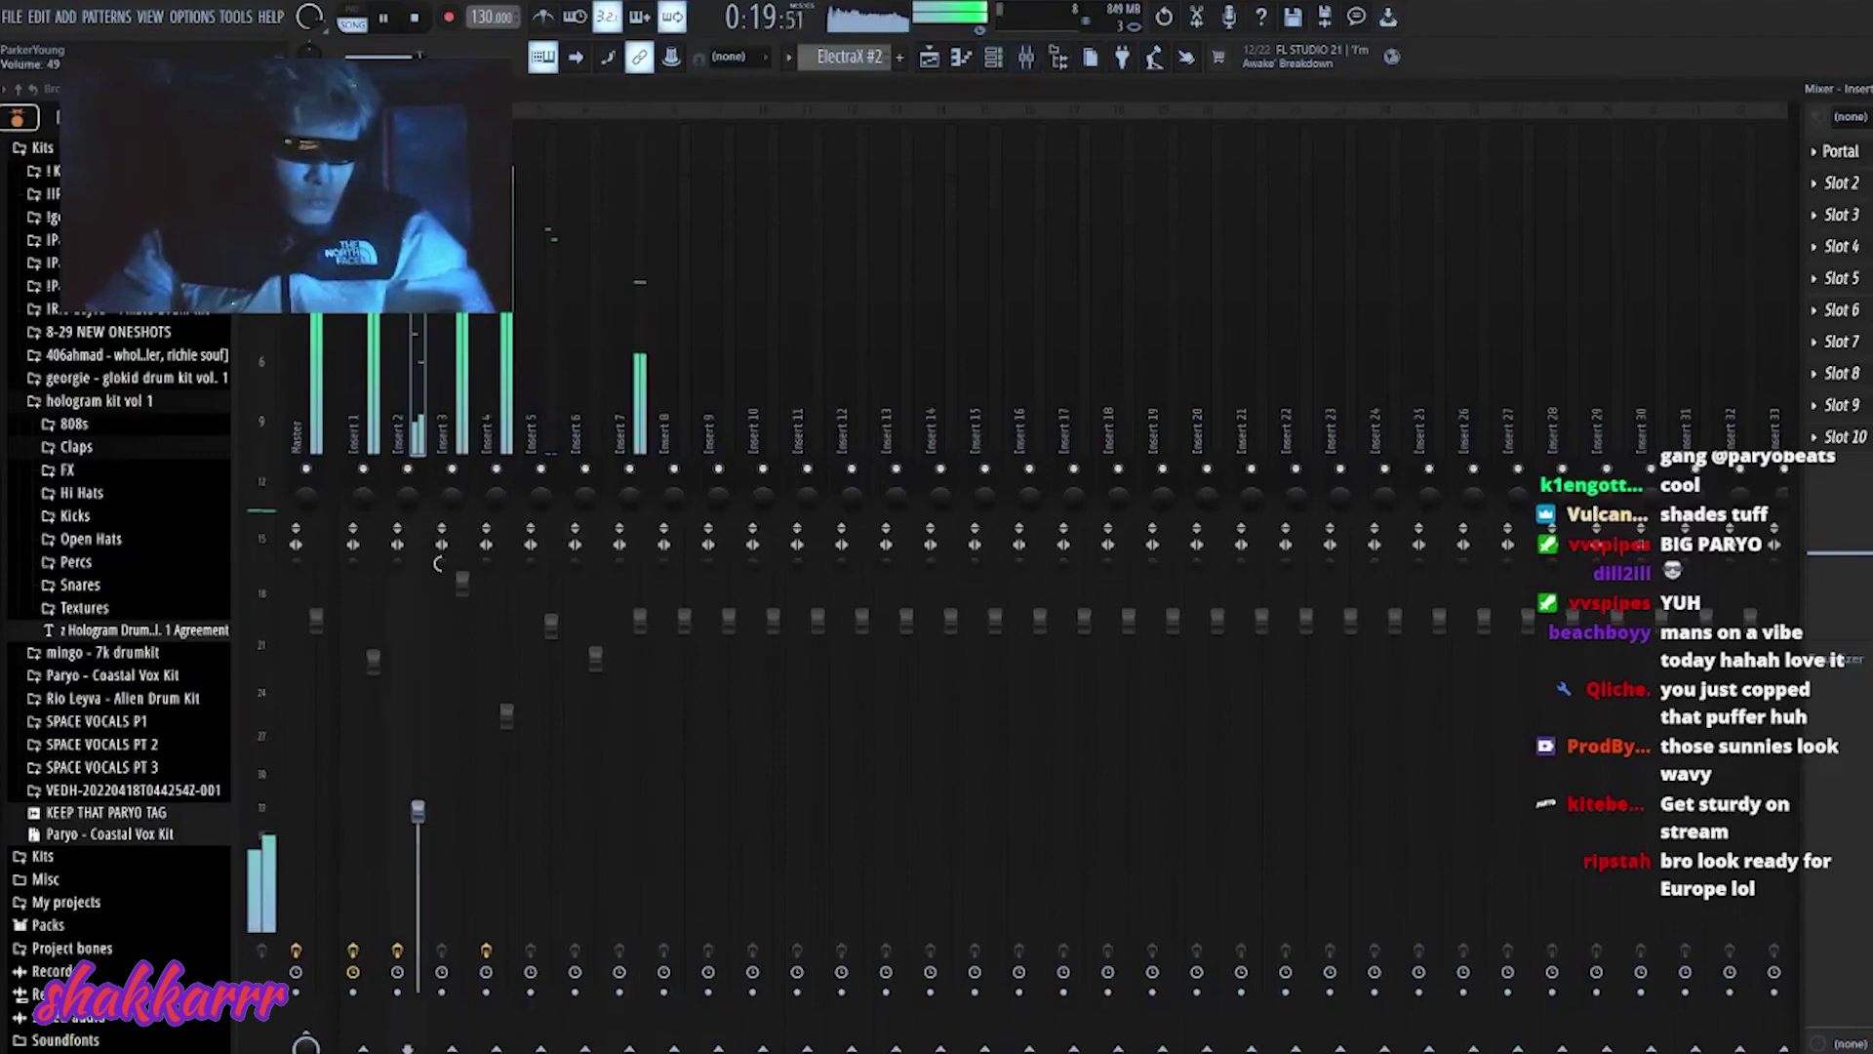
pyautogui.click(552, 622)
pyautogui.click(641, 622)
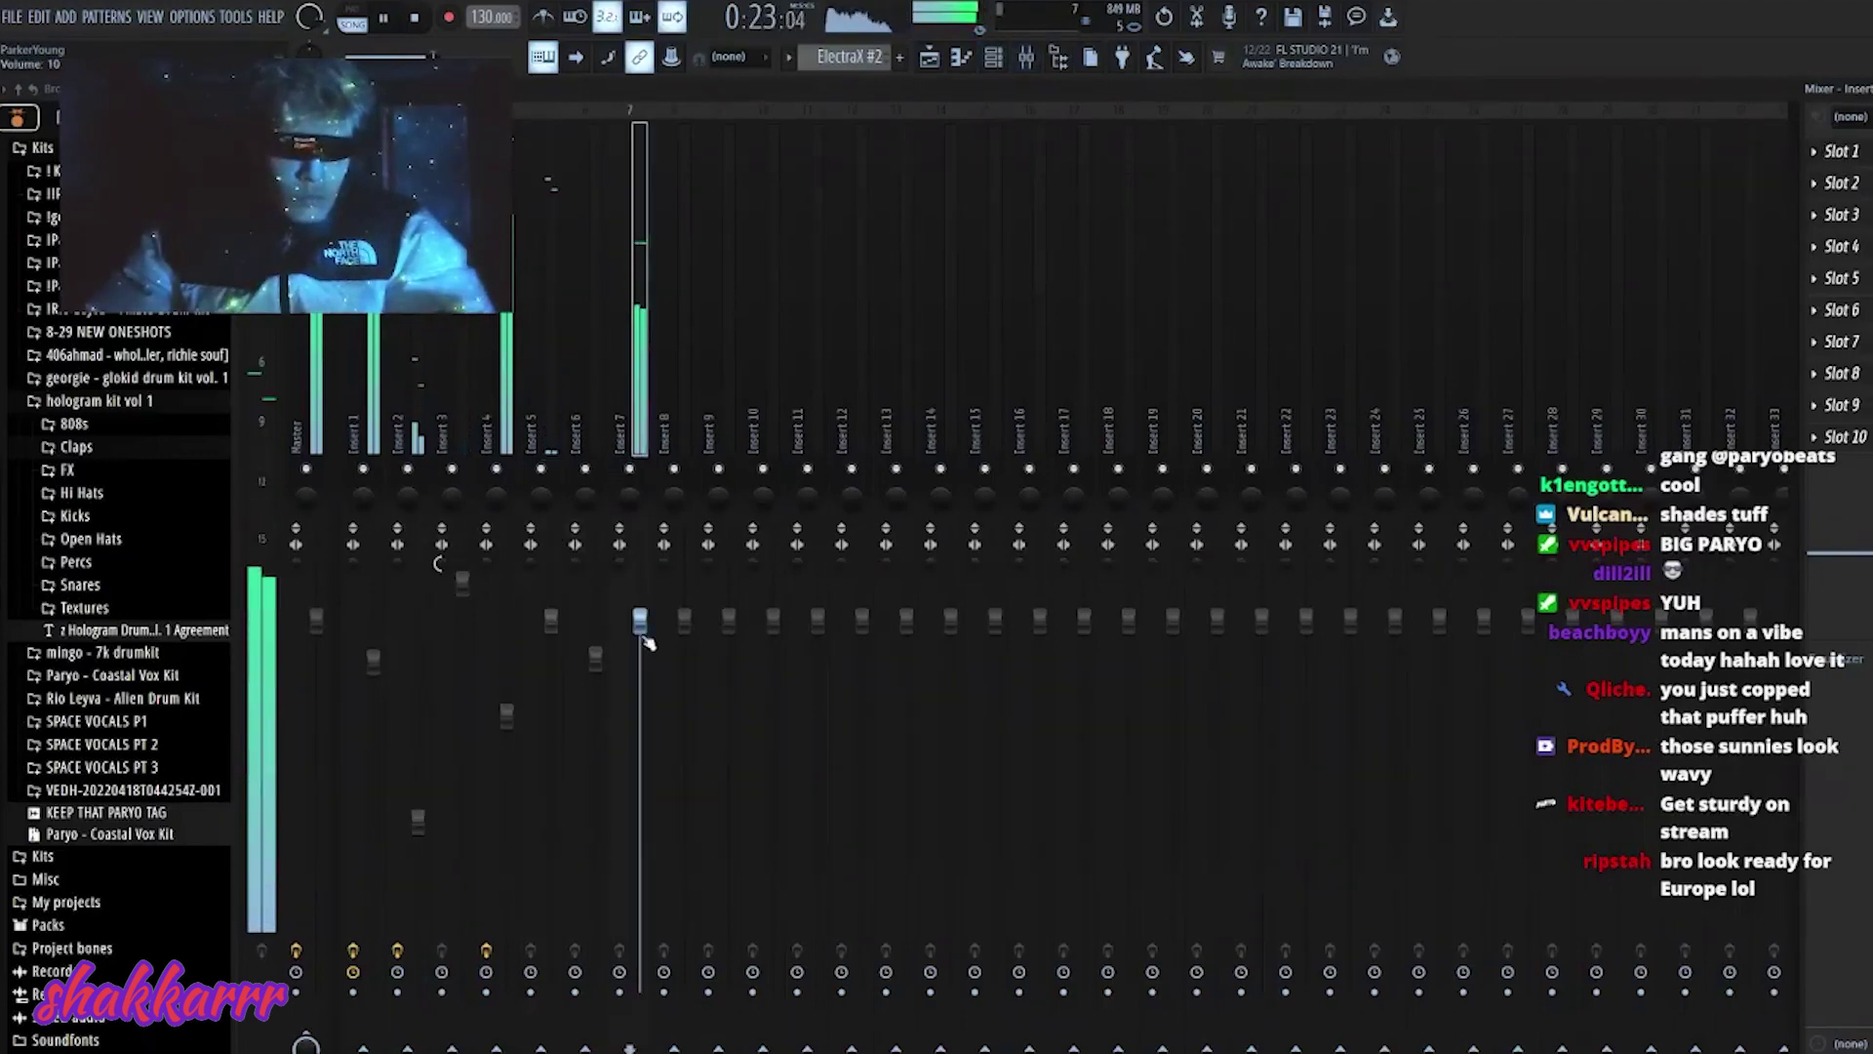
# - Lower the faders of Inserts 1 to 7 together until Insert 1 is at 78%, and set Insert 3 to 93%
pyautogui.moveTo(593, 425); pyautogui.dragTo(385, 425)
pyautogui.moveTo(373, 664); pyautogui.dragTo(373, 701)
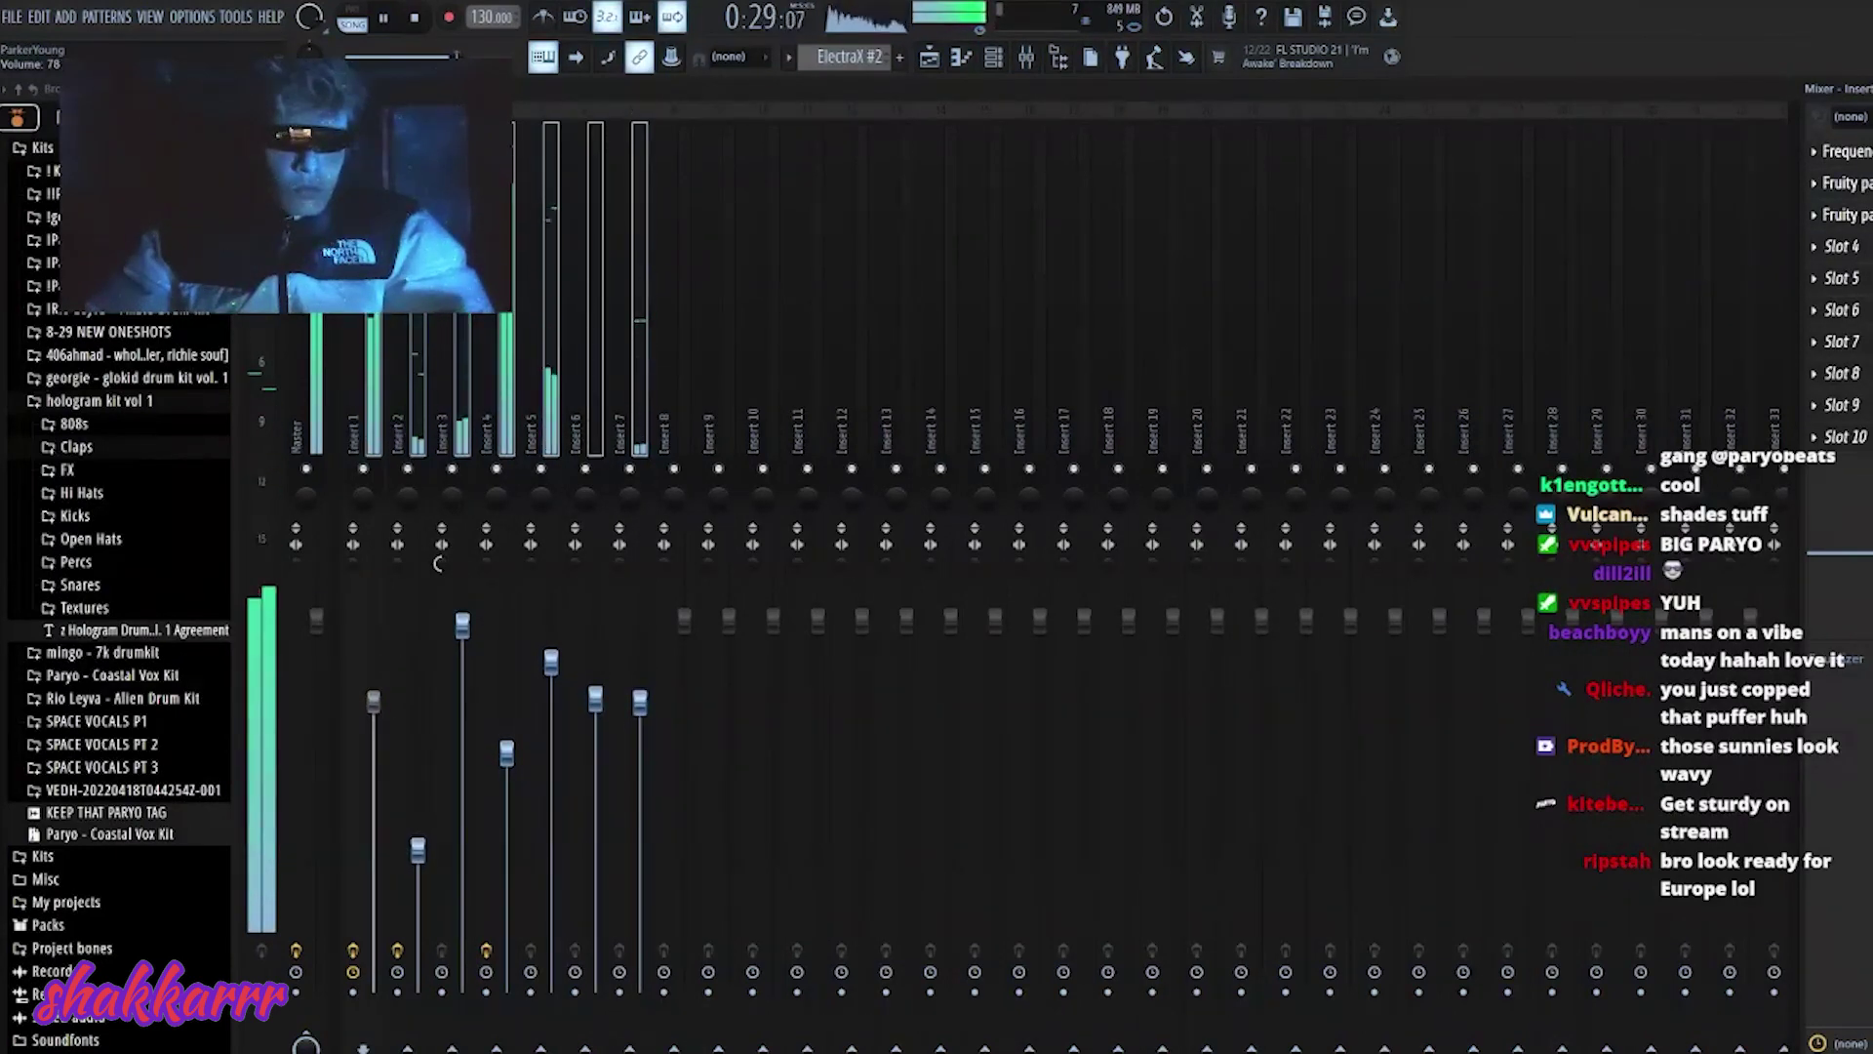
pyautogui.moveTo(462, 625); pyautogui.dragTo(462, 649)
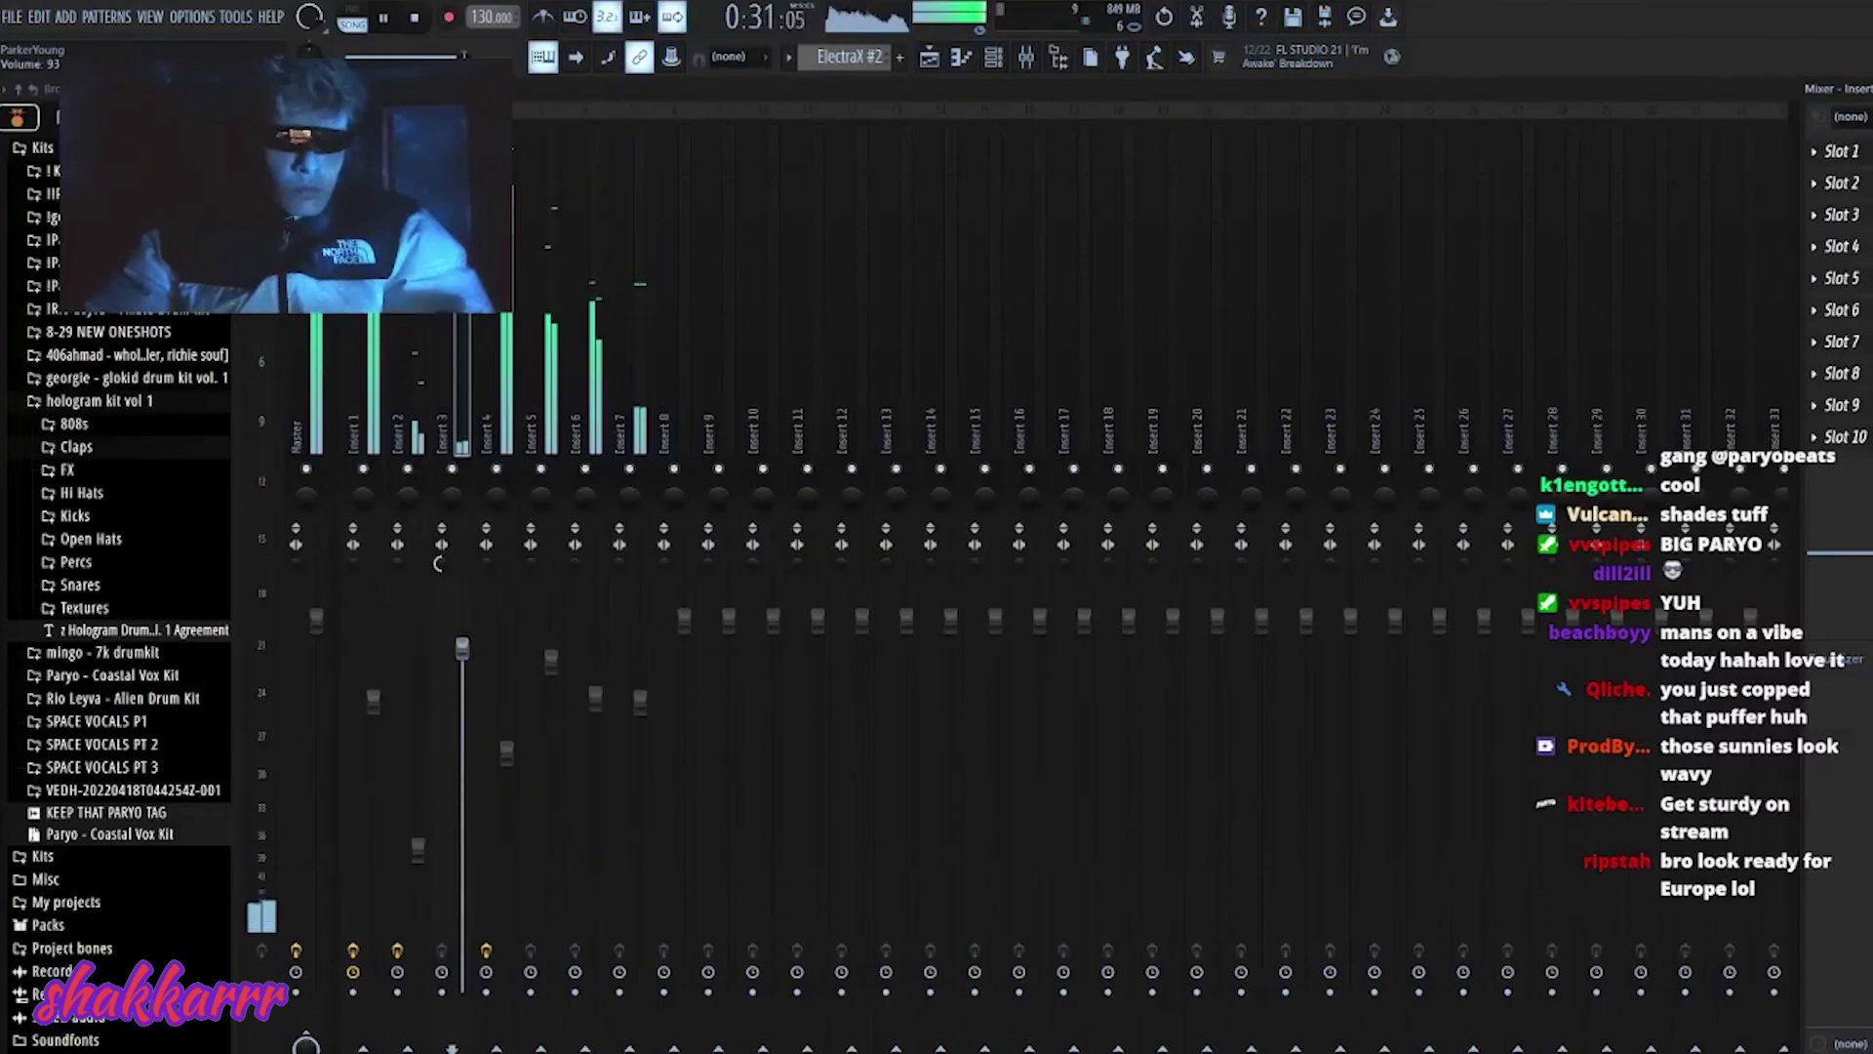
pyautogui.click(595, 701)
# - Raise the faders of Inserts 1 to 7 together, bringing Insert 1 to just under the master fader's position
pyautogui.moveTo(640, 435); pyautogui.dragTo(417, 434)
pyautogui.moveTo(374, 701); pyautogui.dragTo(373, 620)
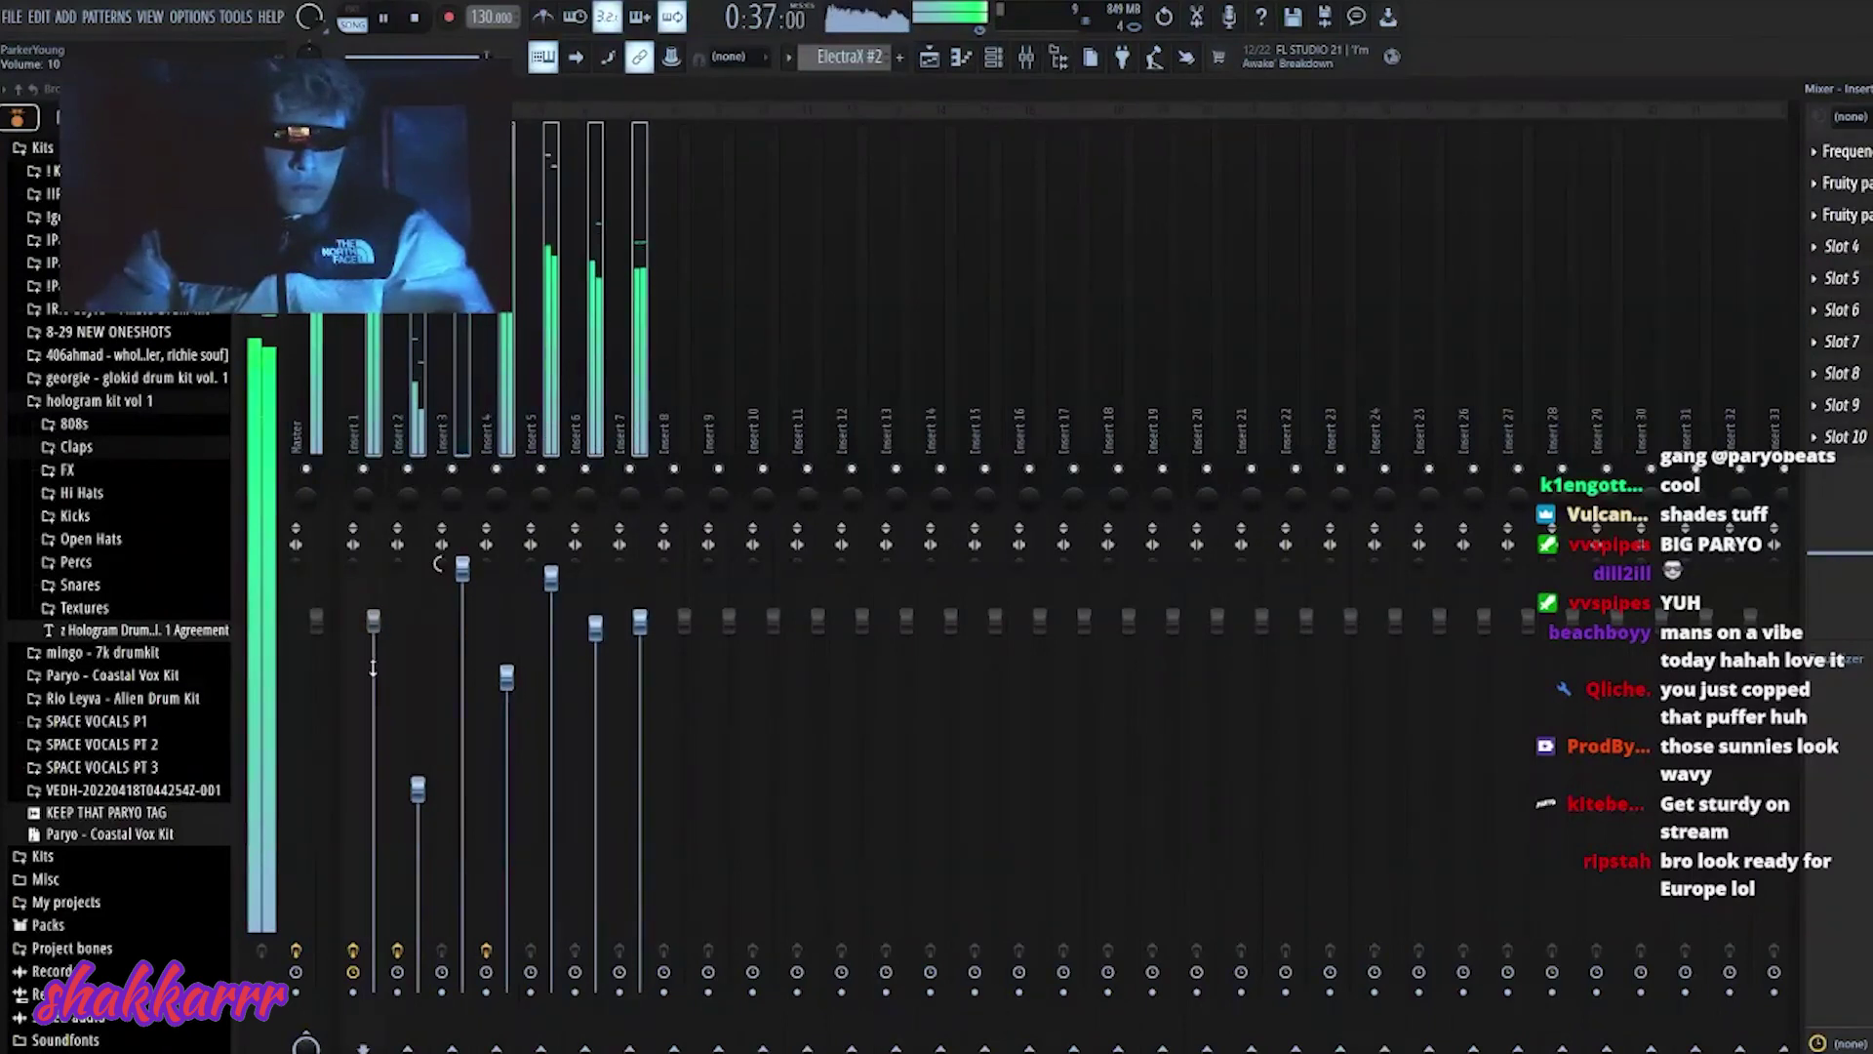
pyautogui.click(381, 415)
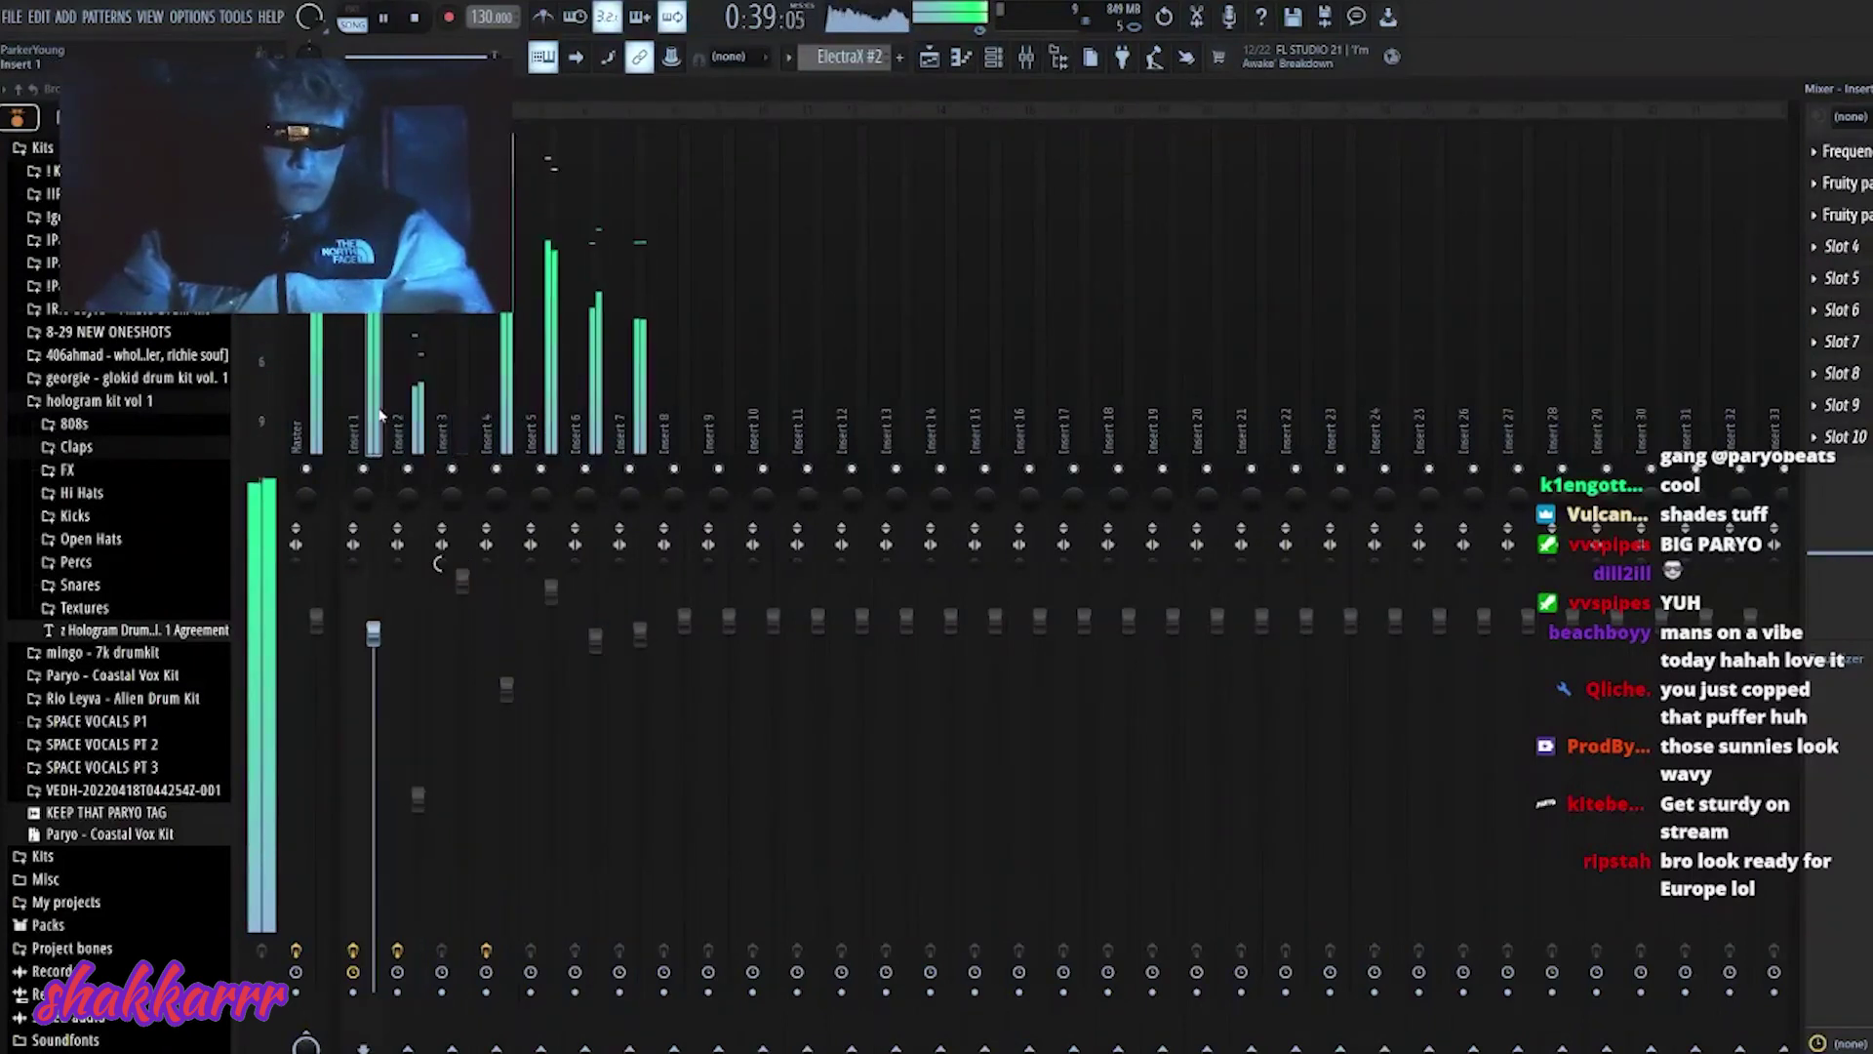
# - Duplicate the ElectraX #2, ElectraX #3, drum and 808 clips from bar 17 to bar 25
pyautogui.press('F5')
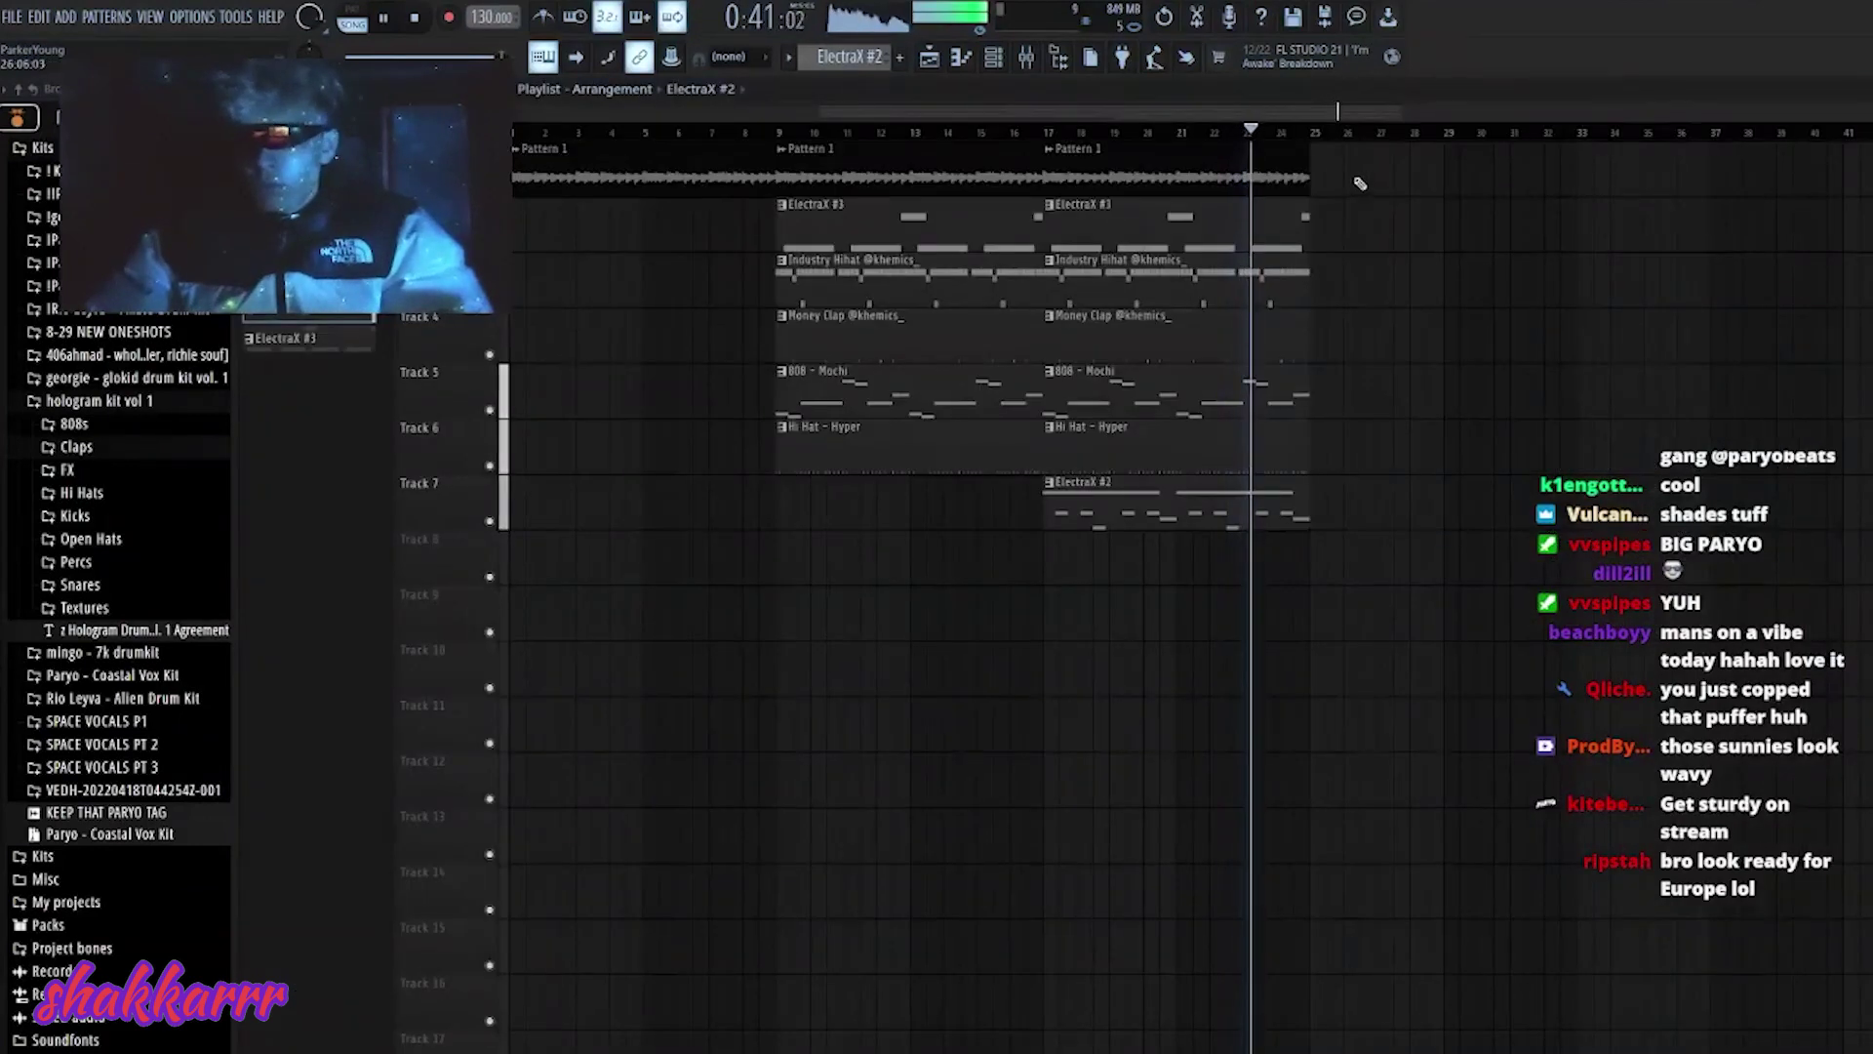
pyautogui.click(1253, 502)
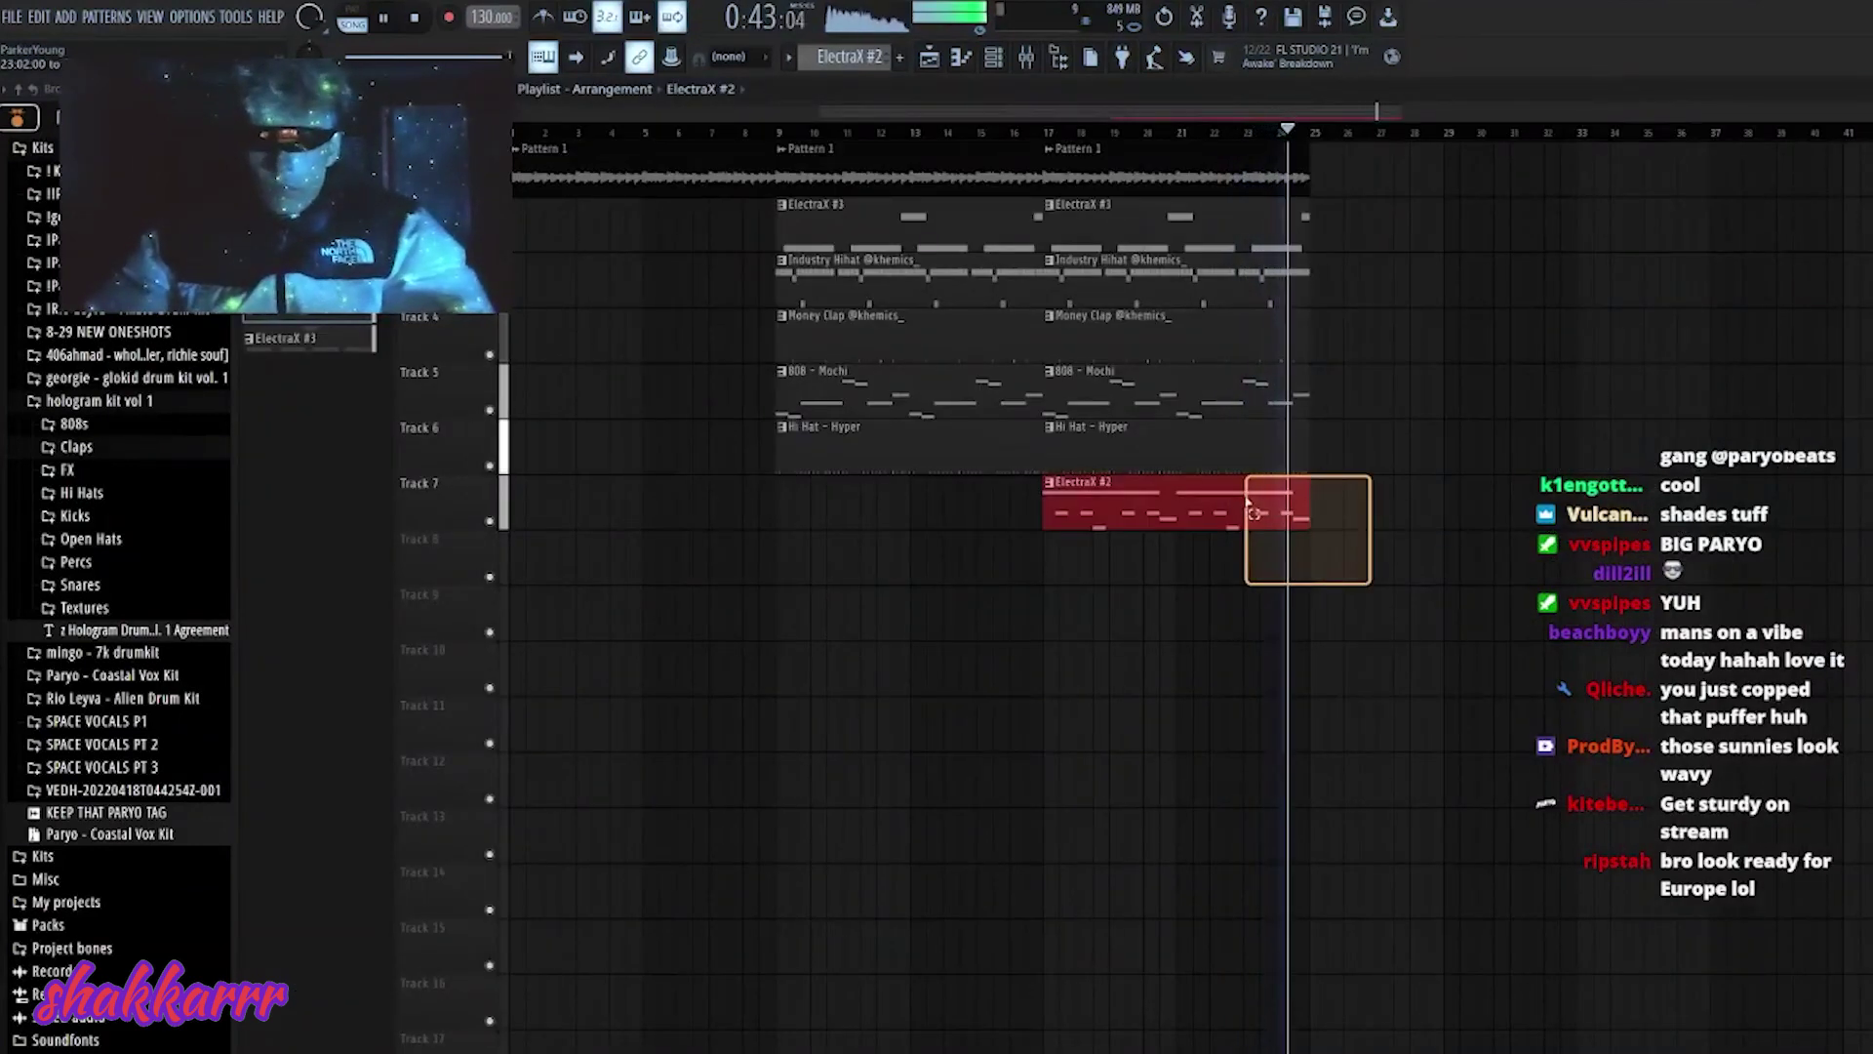
pyautogui.hotkey('ctrl', 'b')
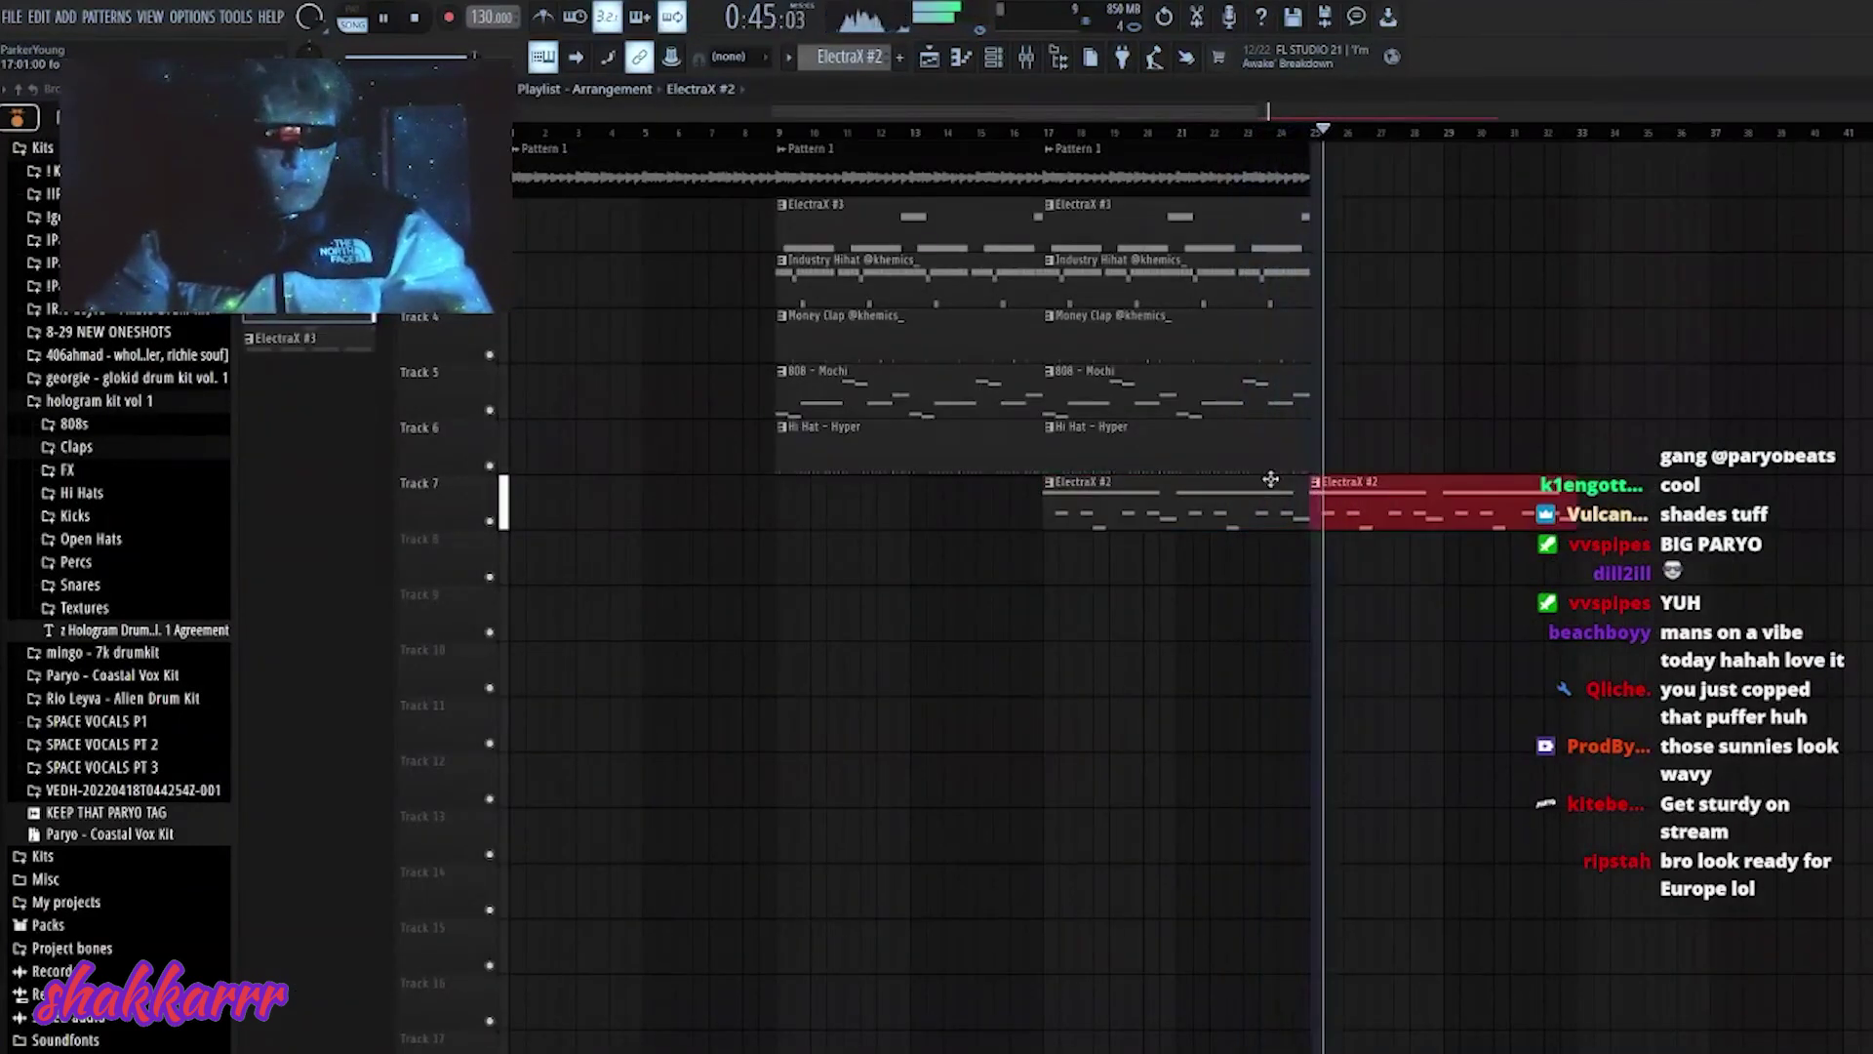
pyautogui.moveTo(1346, 191); pyautogui.dragTo(1040, 480)
pyautogui.hotkey('ctrl', 'b')
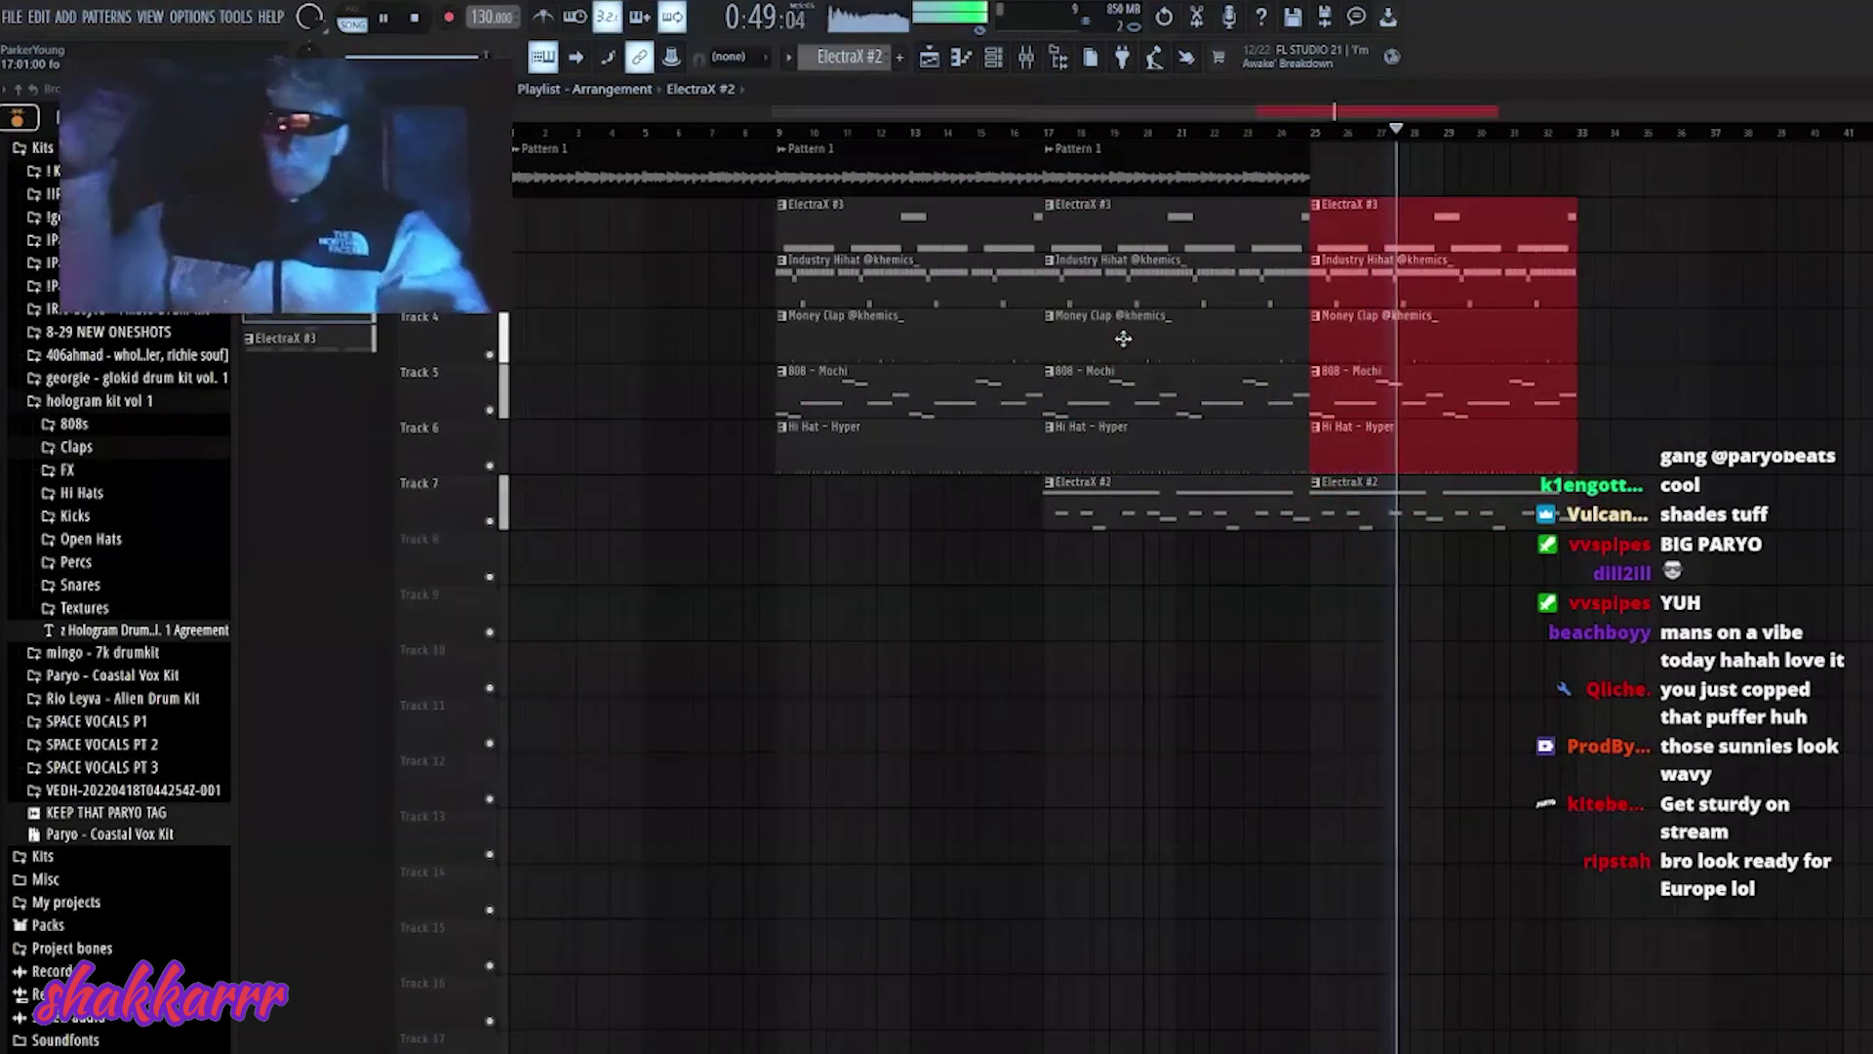
# - Place a Pattern 1 audio clip at bar 33 and duplicate the hi-hat, clap, 808 and Hi Hat - Hyper clips from bar 25 to bar 33
pyautogui.moveTo(1844, 260); pyautogui.dragTo(1713, 297)
pyautogui.hscroll(5, 1171, 390)
pyautogui.click(1115, 165)
pyautogui.moveTo(1115, 165); pyautogui.dragTo(1405, 164)
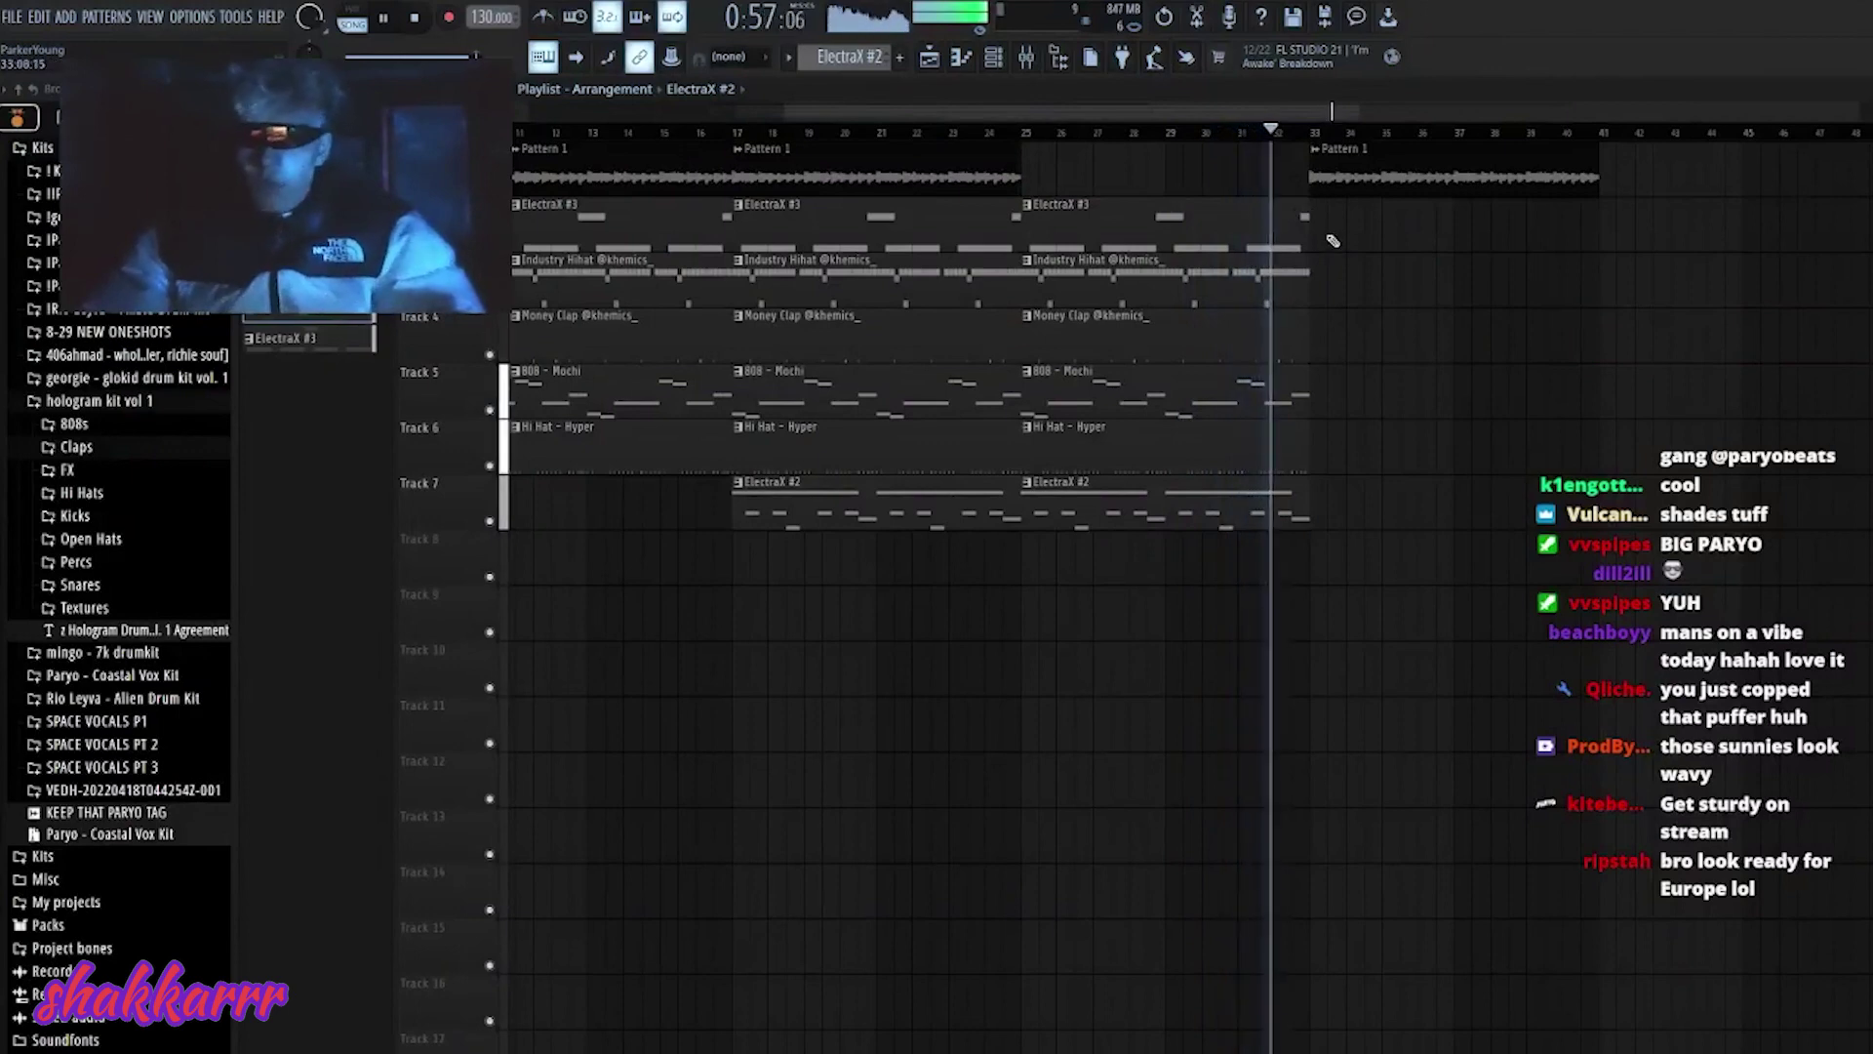
pyautogui.moveTo(1359, 255); pyautogui.dragTo(1191, 472)
pyautogui.hotkey('ctrl', 'b')
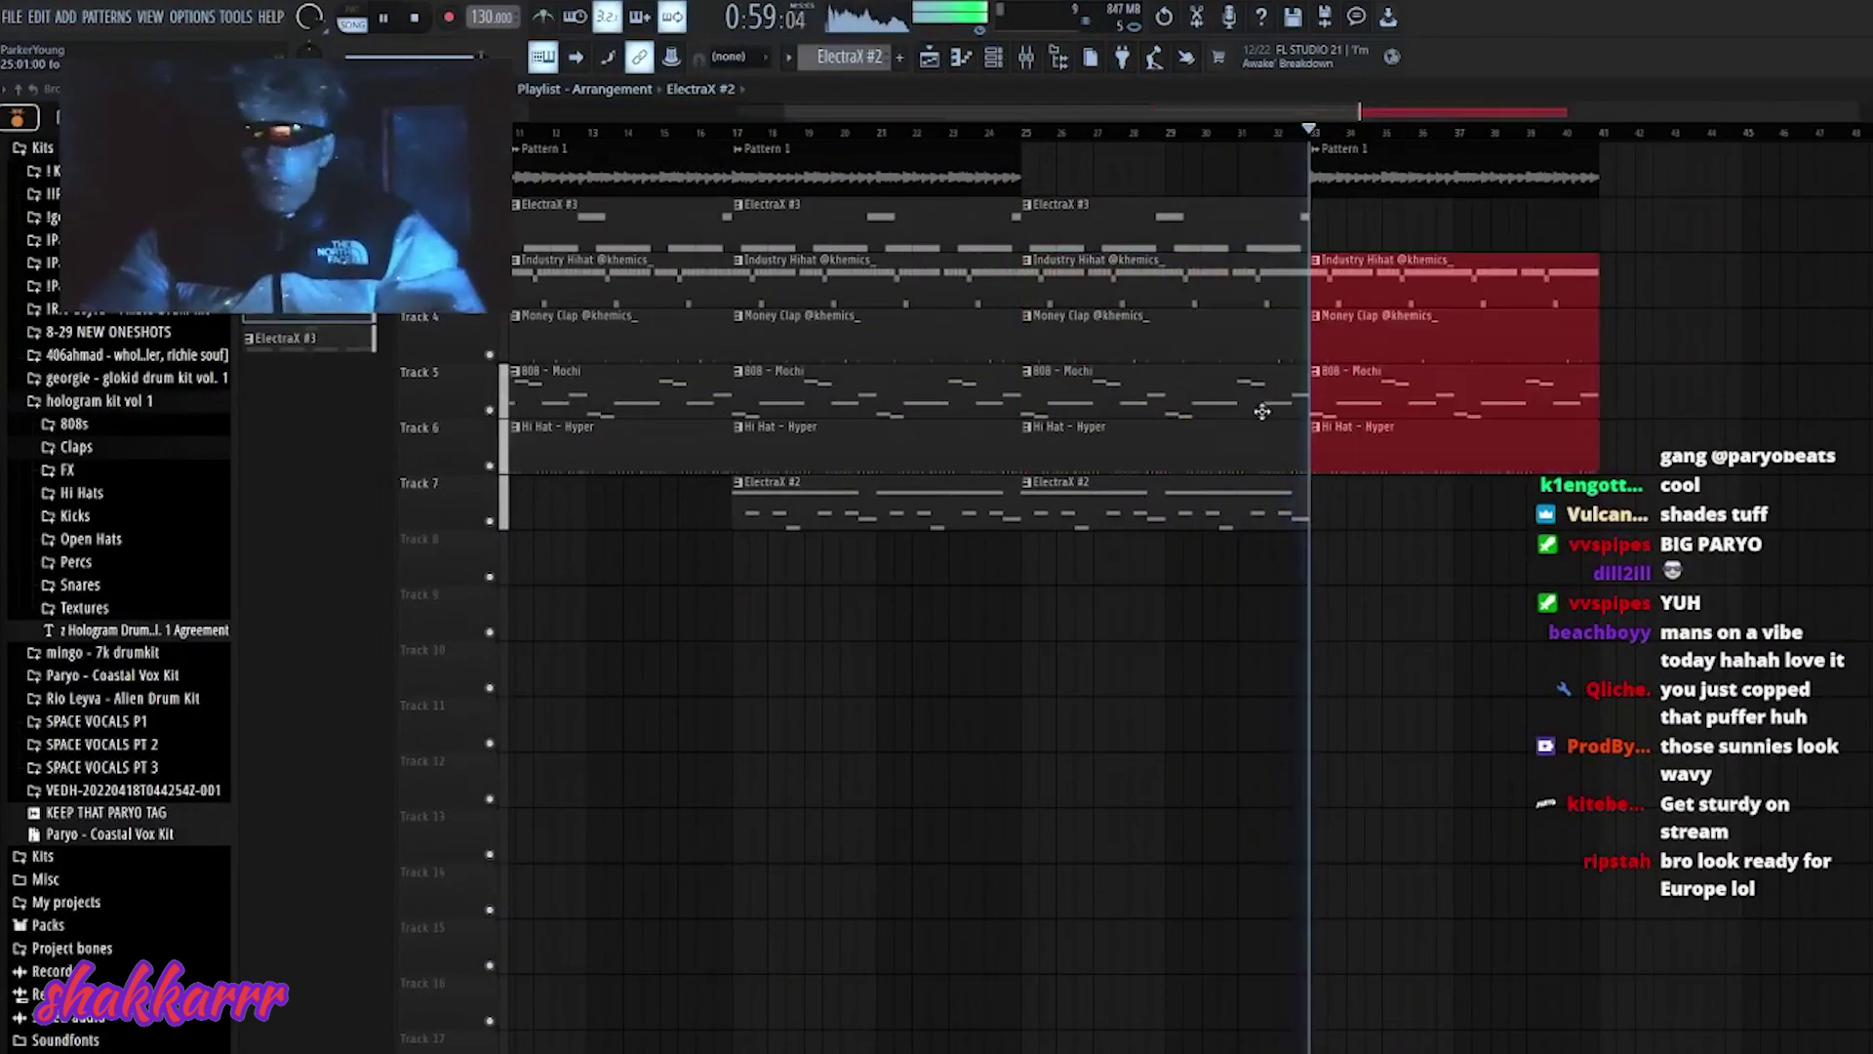
# - Load the Portal effect into slot 5 of Insert 1 and stop playback
pyautogui.click(1028, 63)
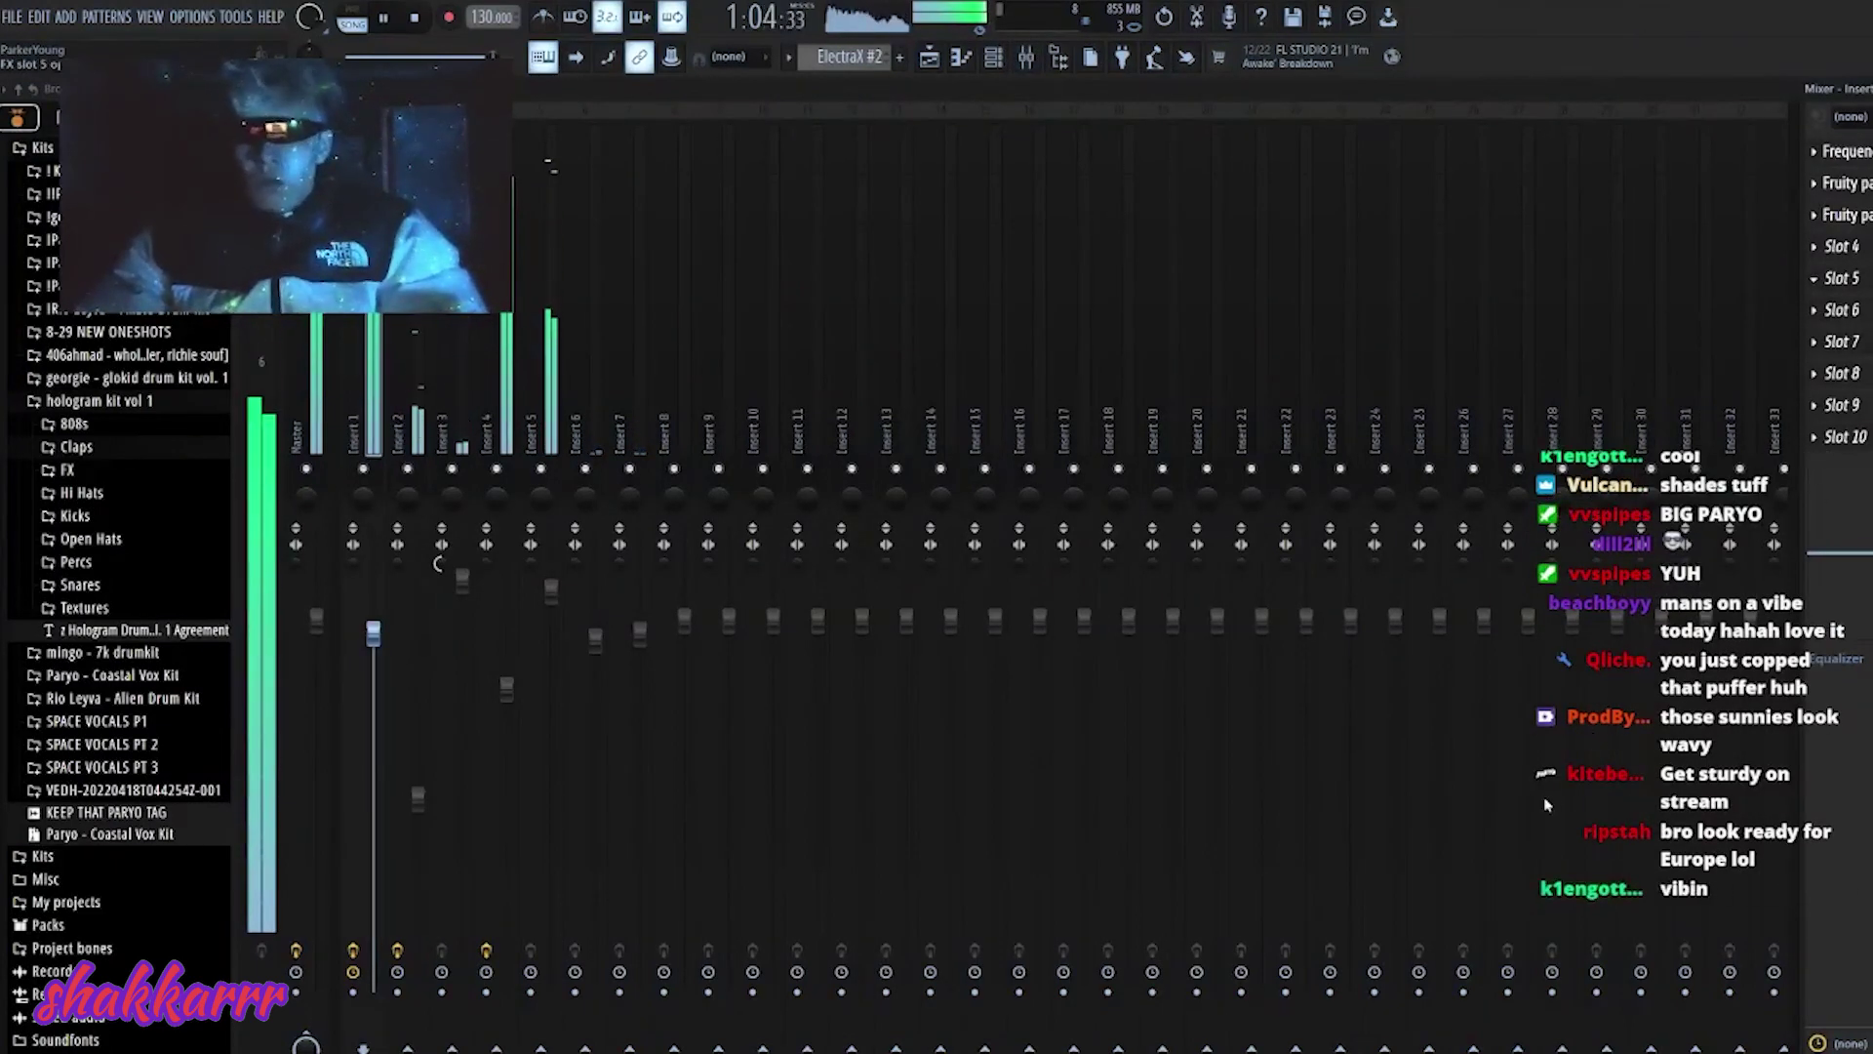
pyautogui.click(1816, 280)
pyautogui.press('space')
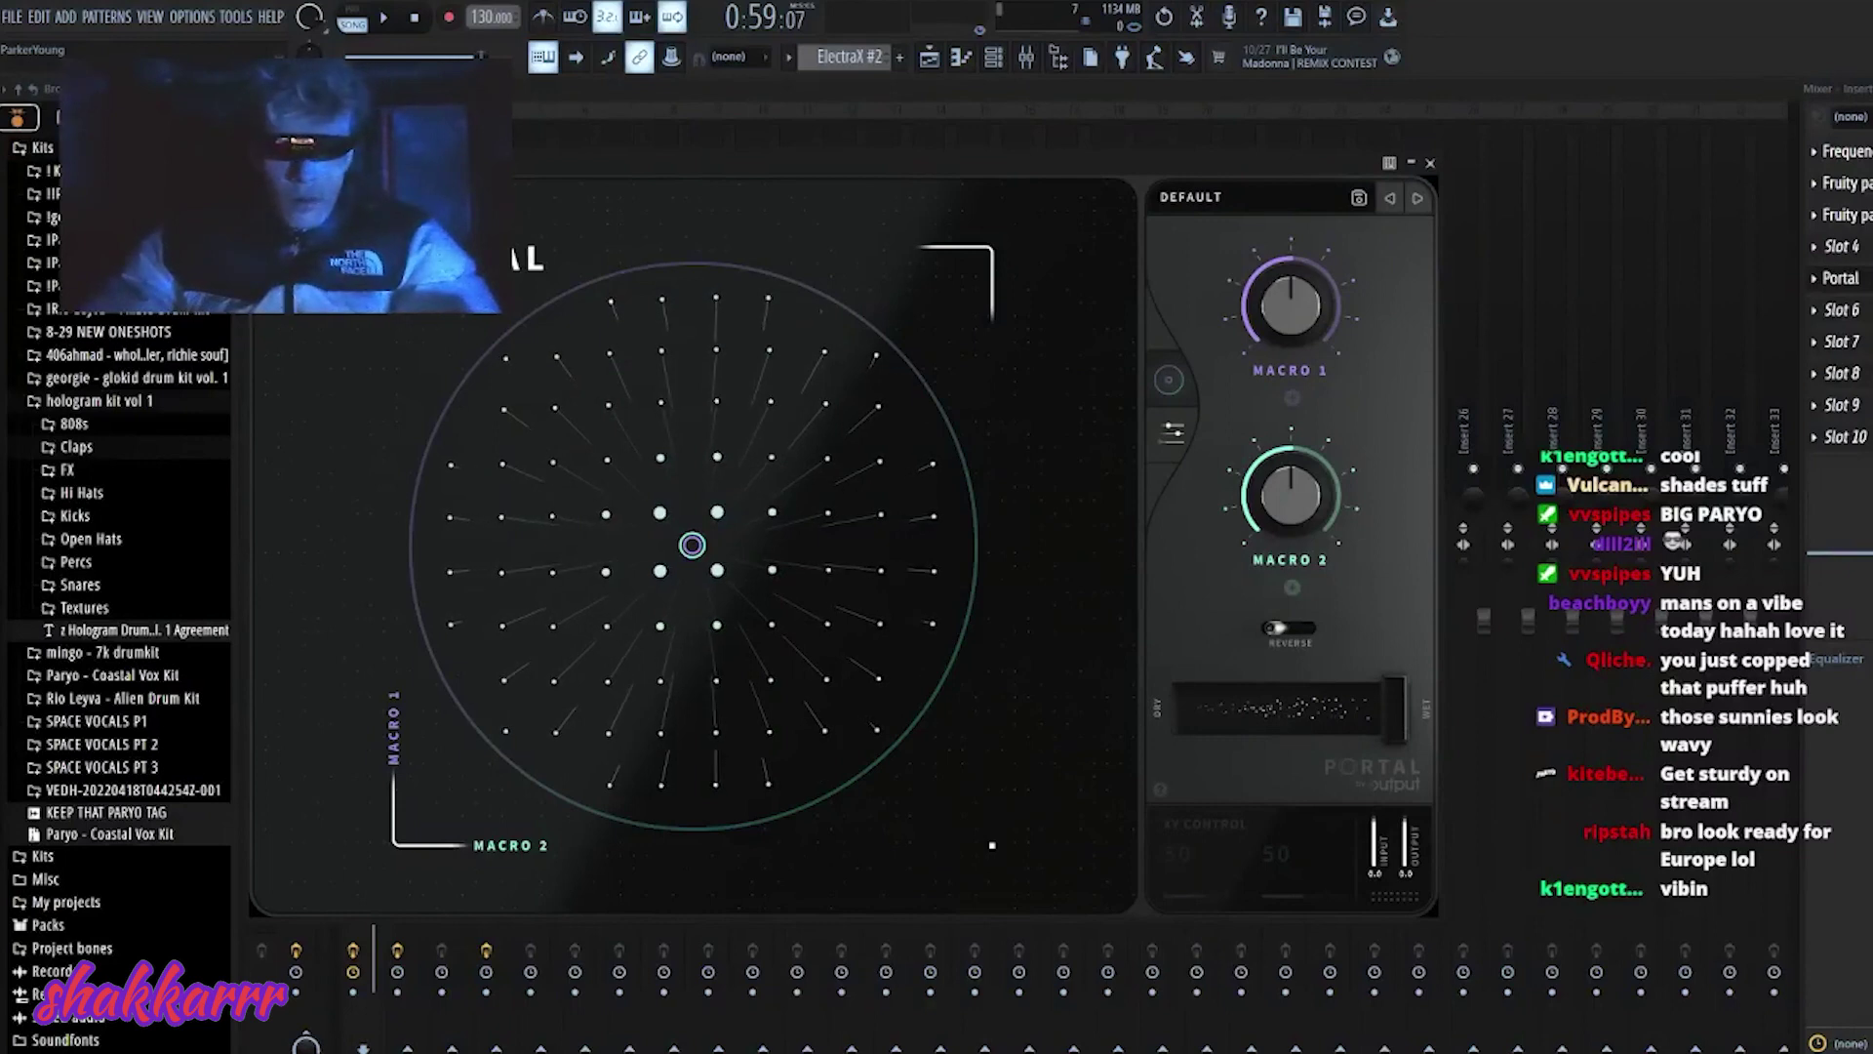
# - Audition the Portal presets Curse, Gunshots and Rain during playback, and load the Ibuprofen preset
pyautogui.press('space')
pyautogui.click(1249, 198)
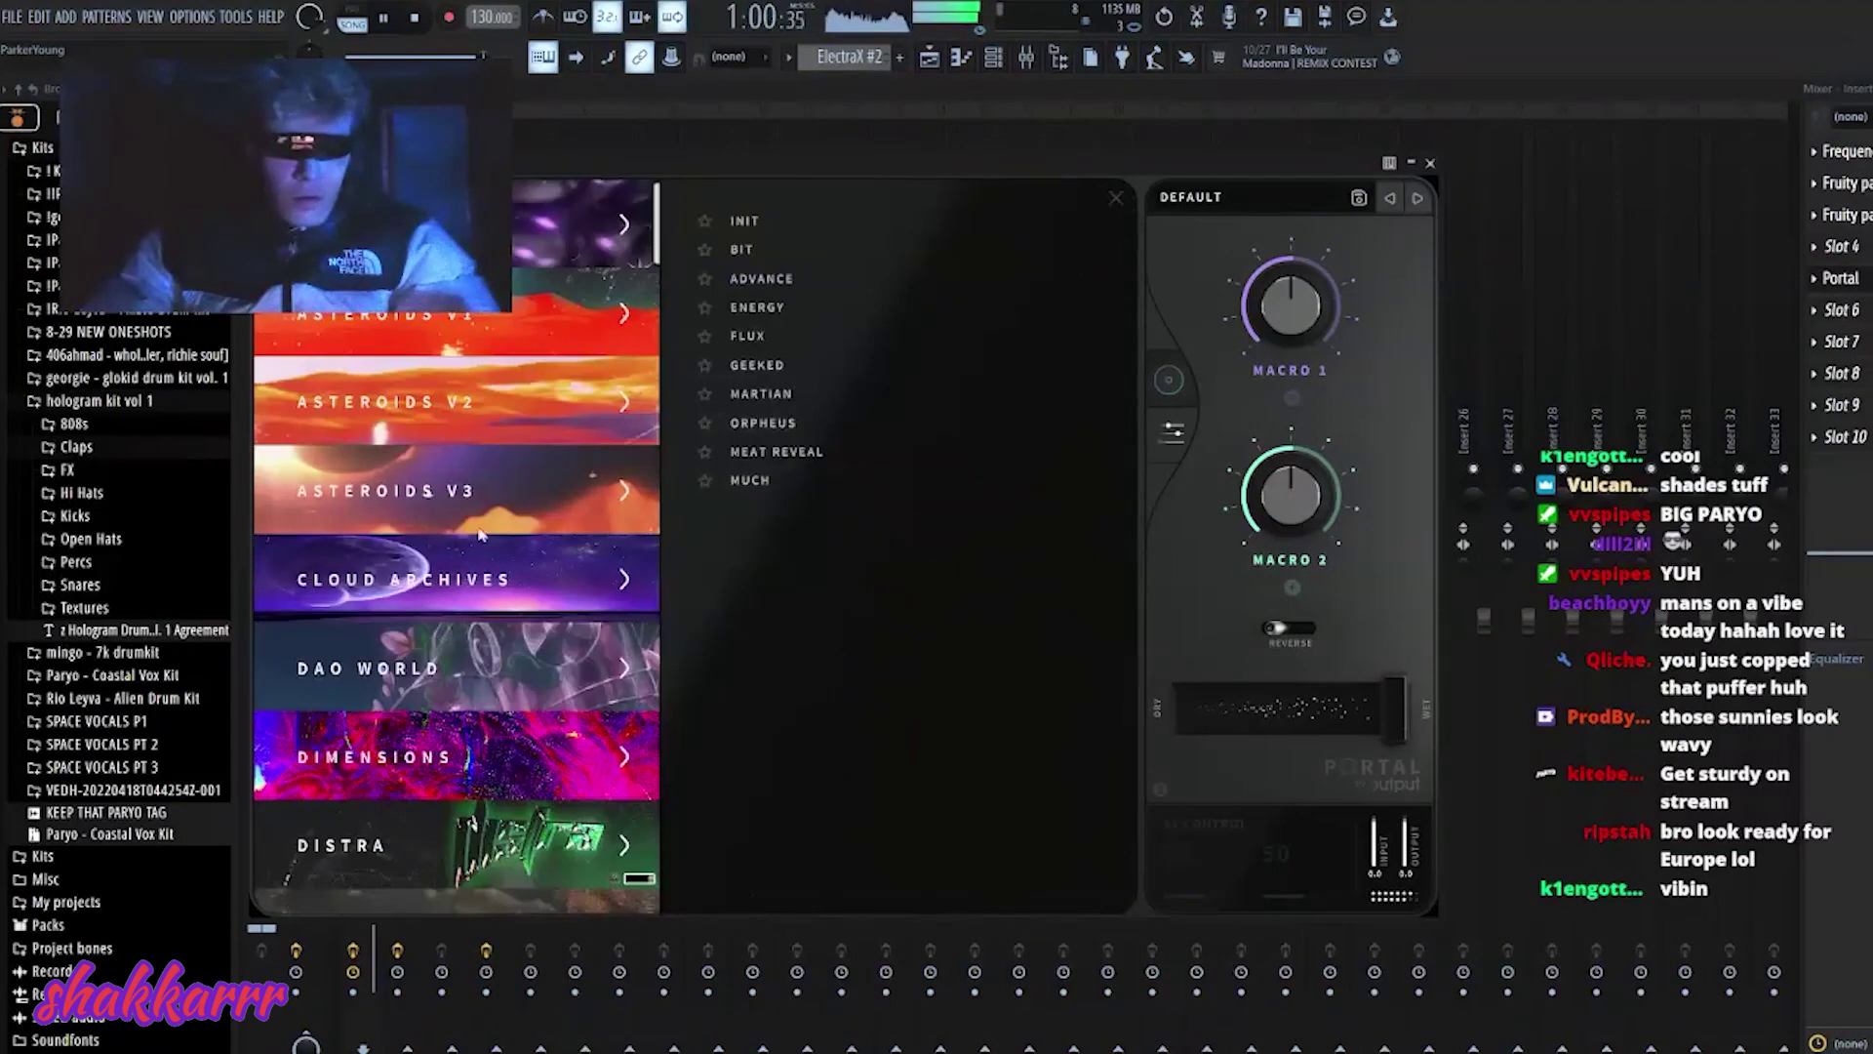
pyautogui.click(781, 422)
pyautogui.click(1418, 198)
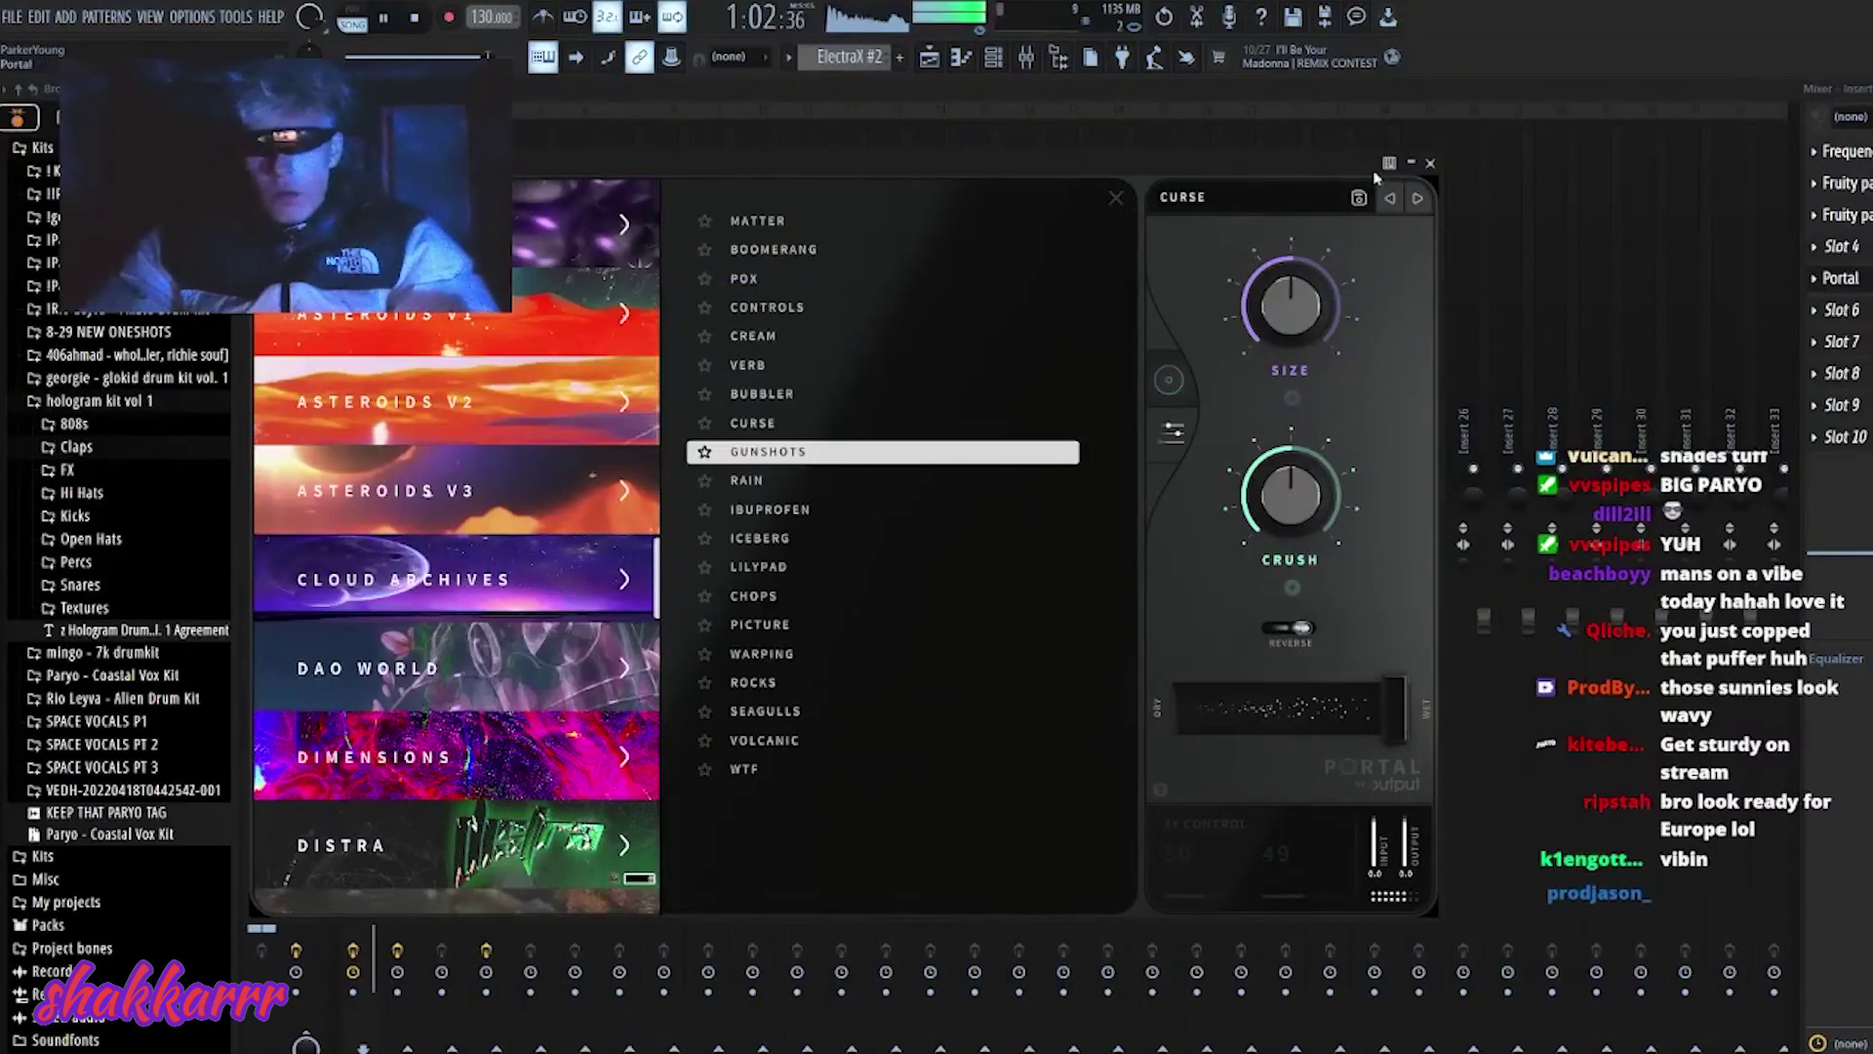
pyautogui.press('space')
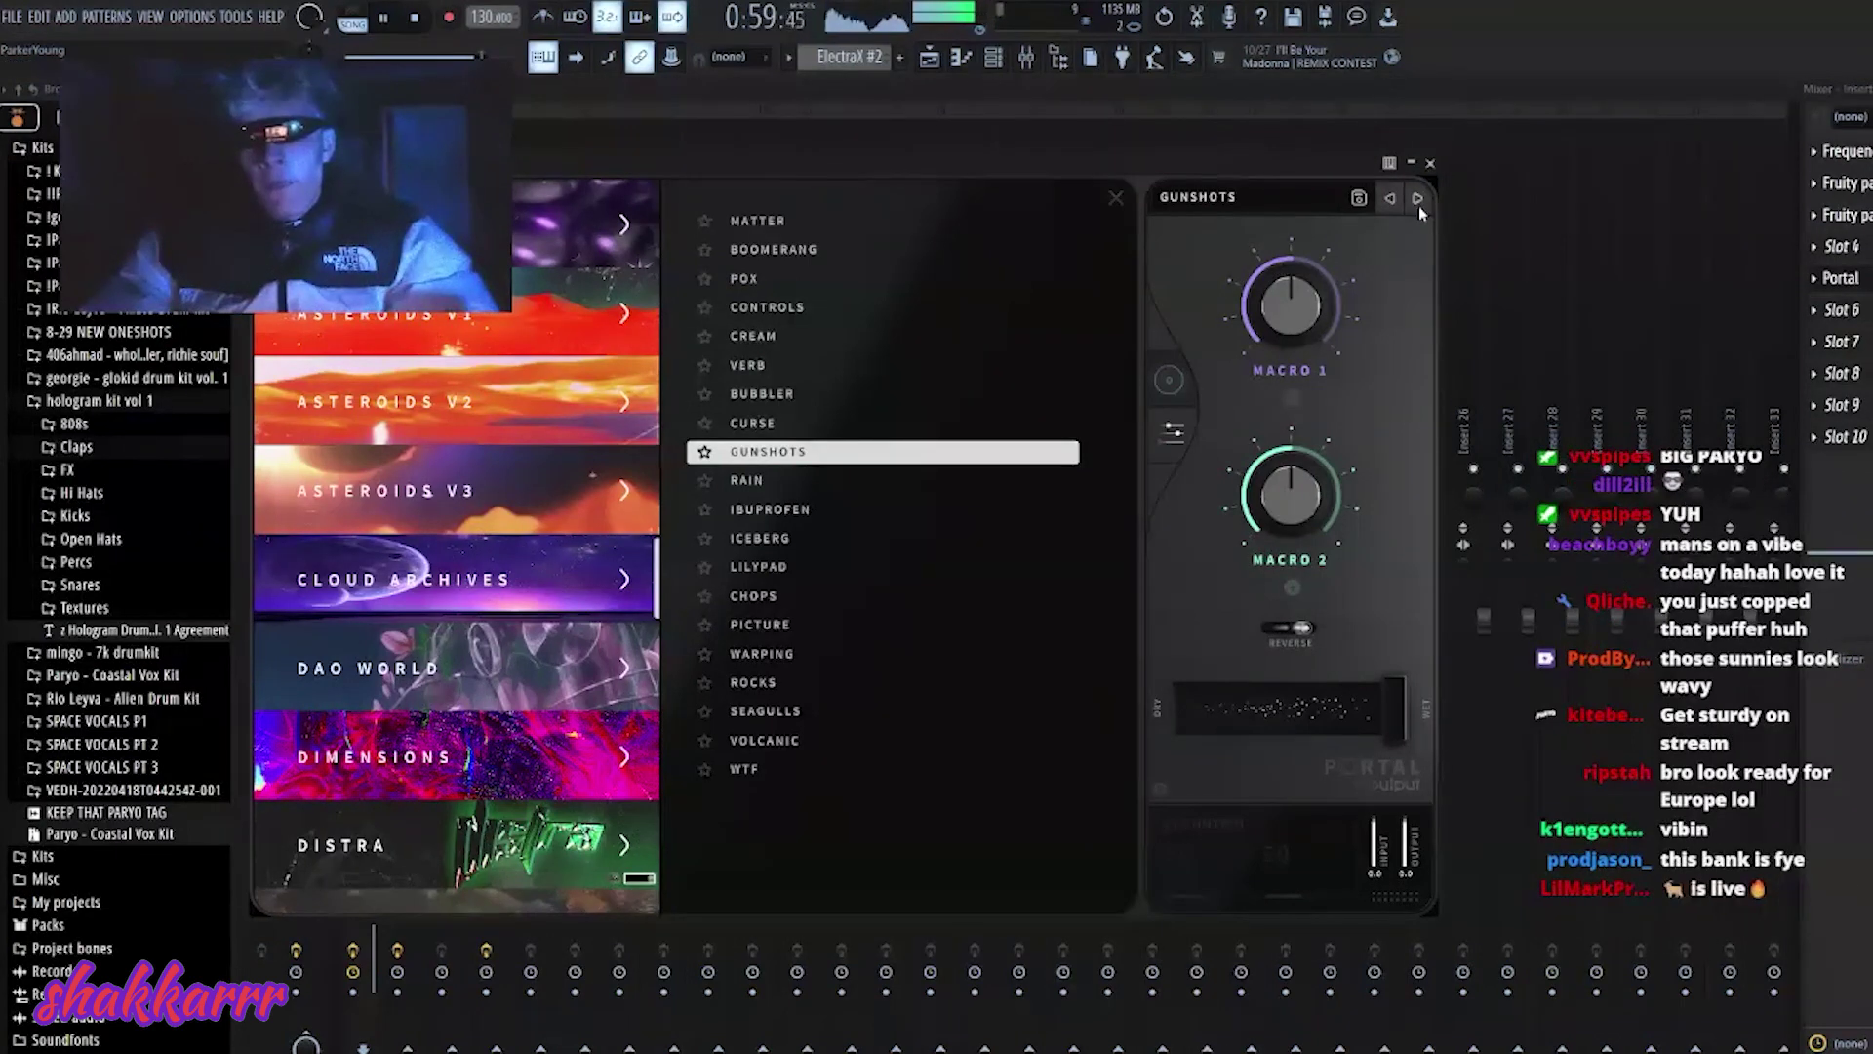
pyautogui.click(1418, 199)
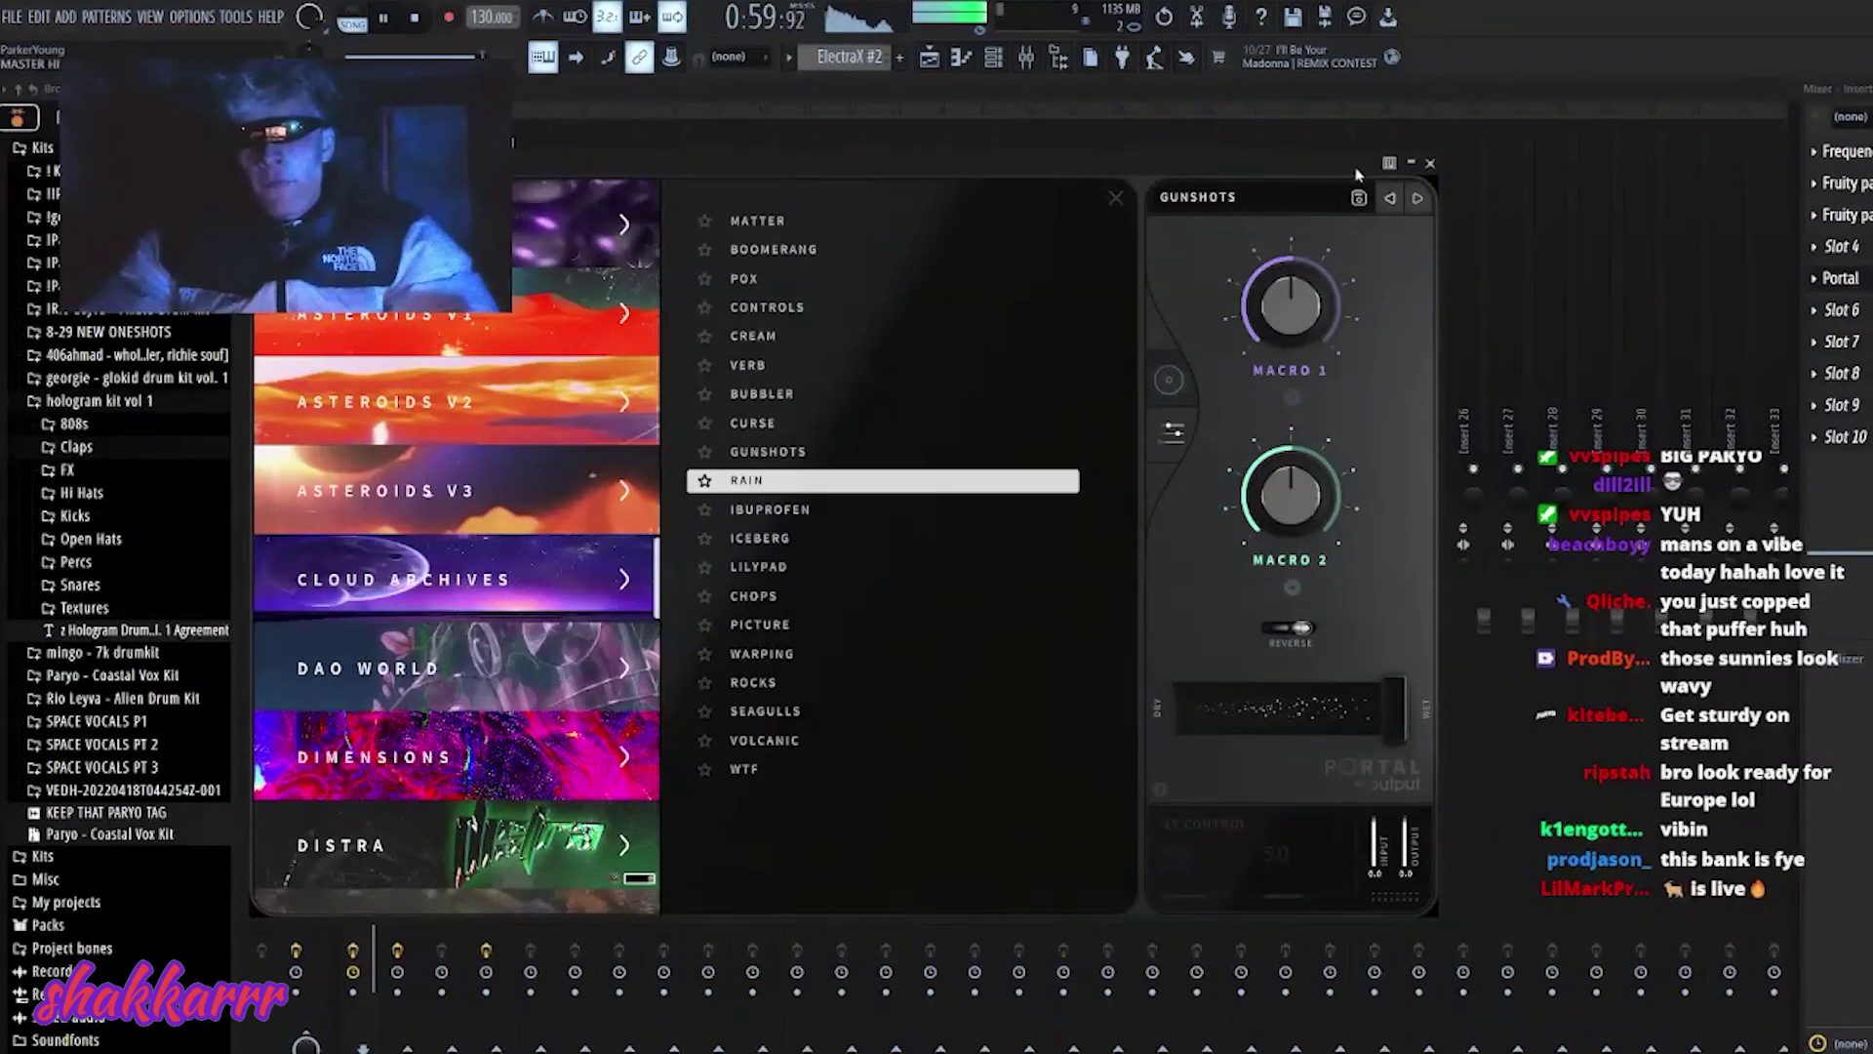
pyautogui.click(1418, 199)
pyautogui.press('space')
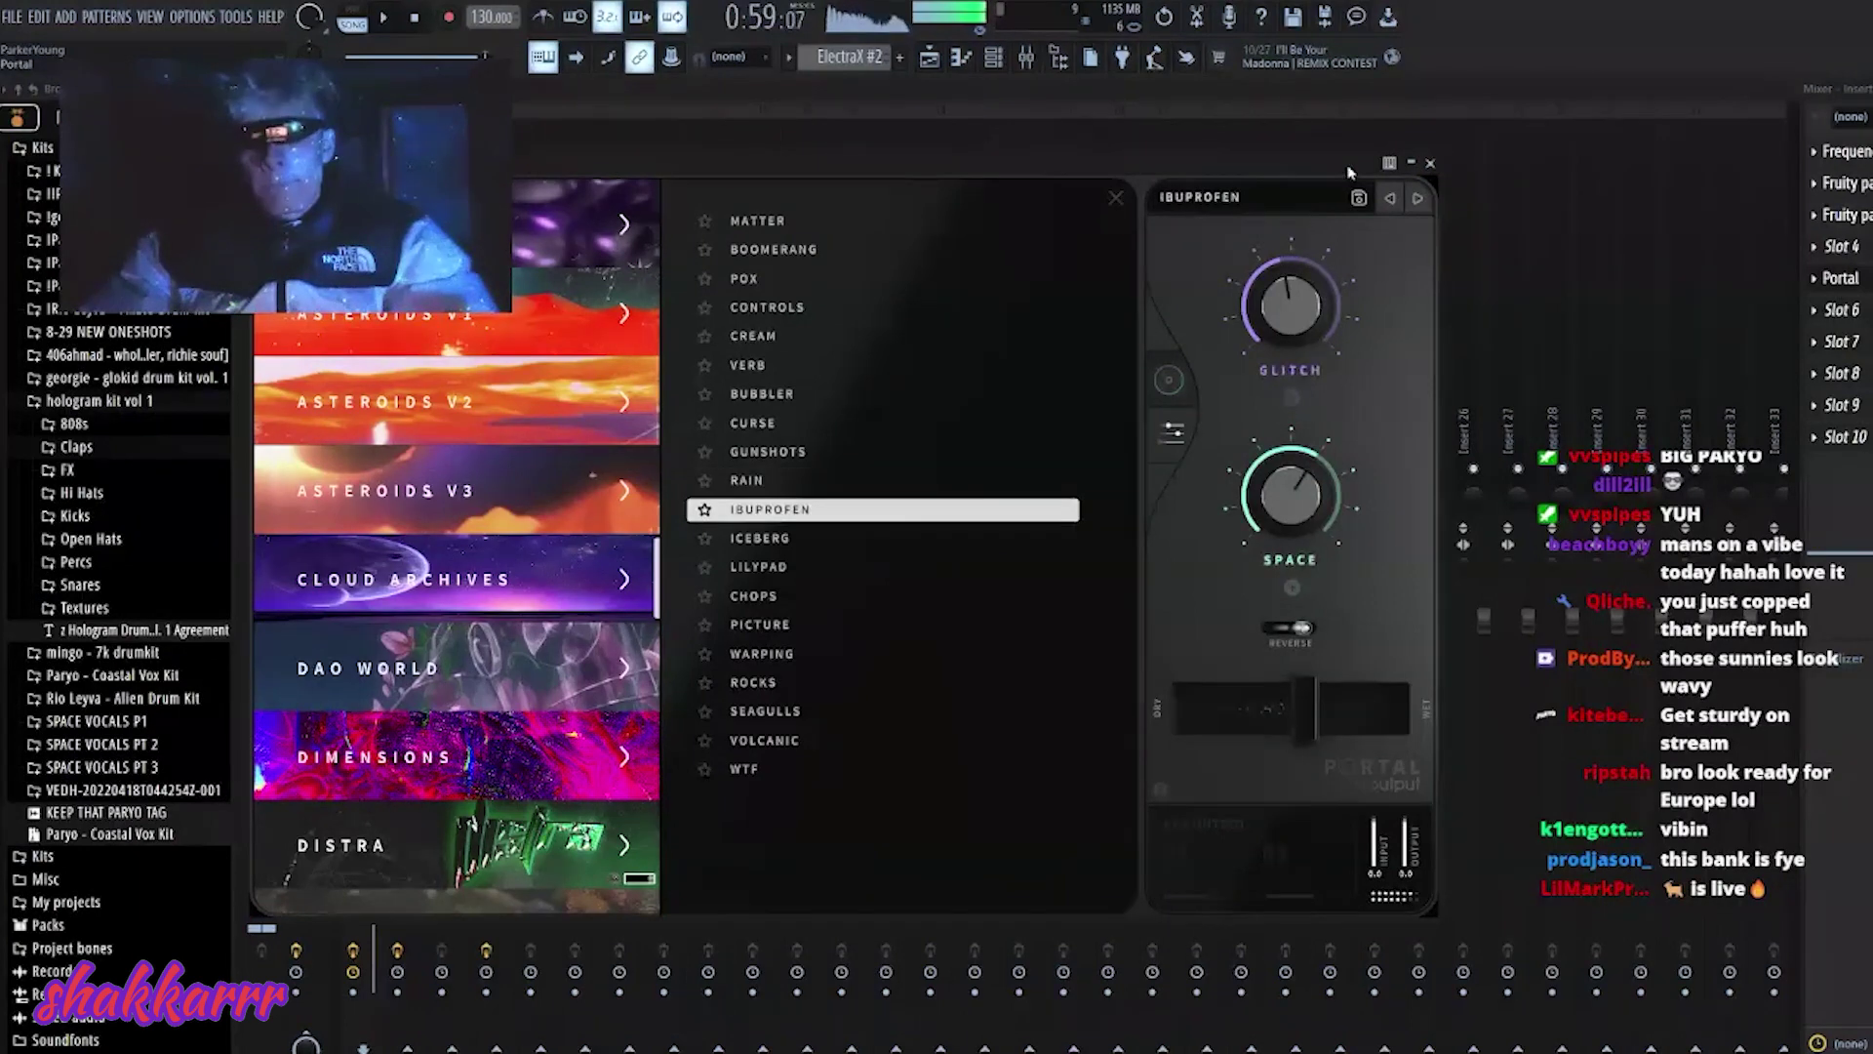
pyautogui.click(1430, 164)
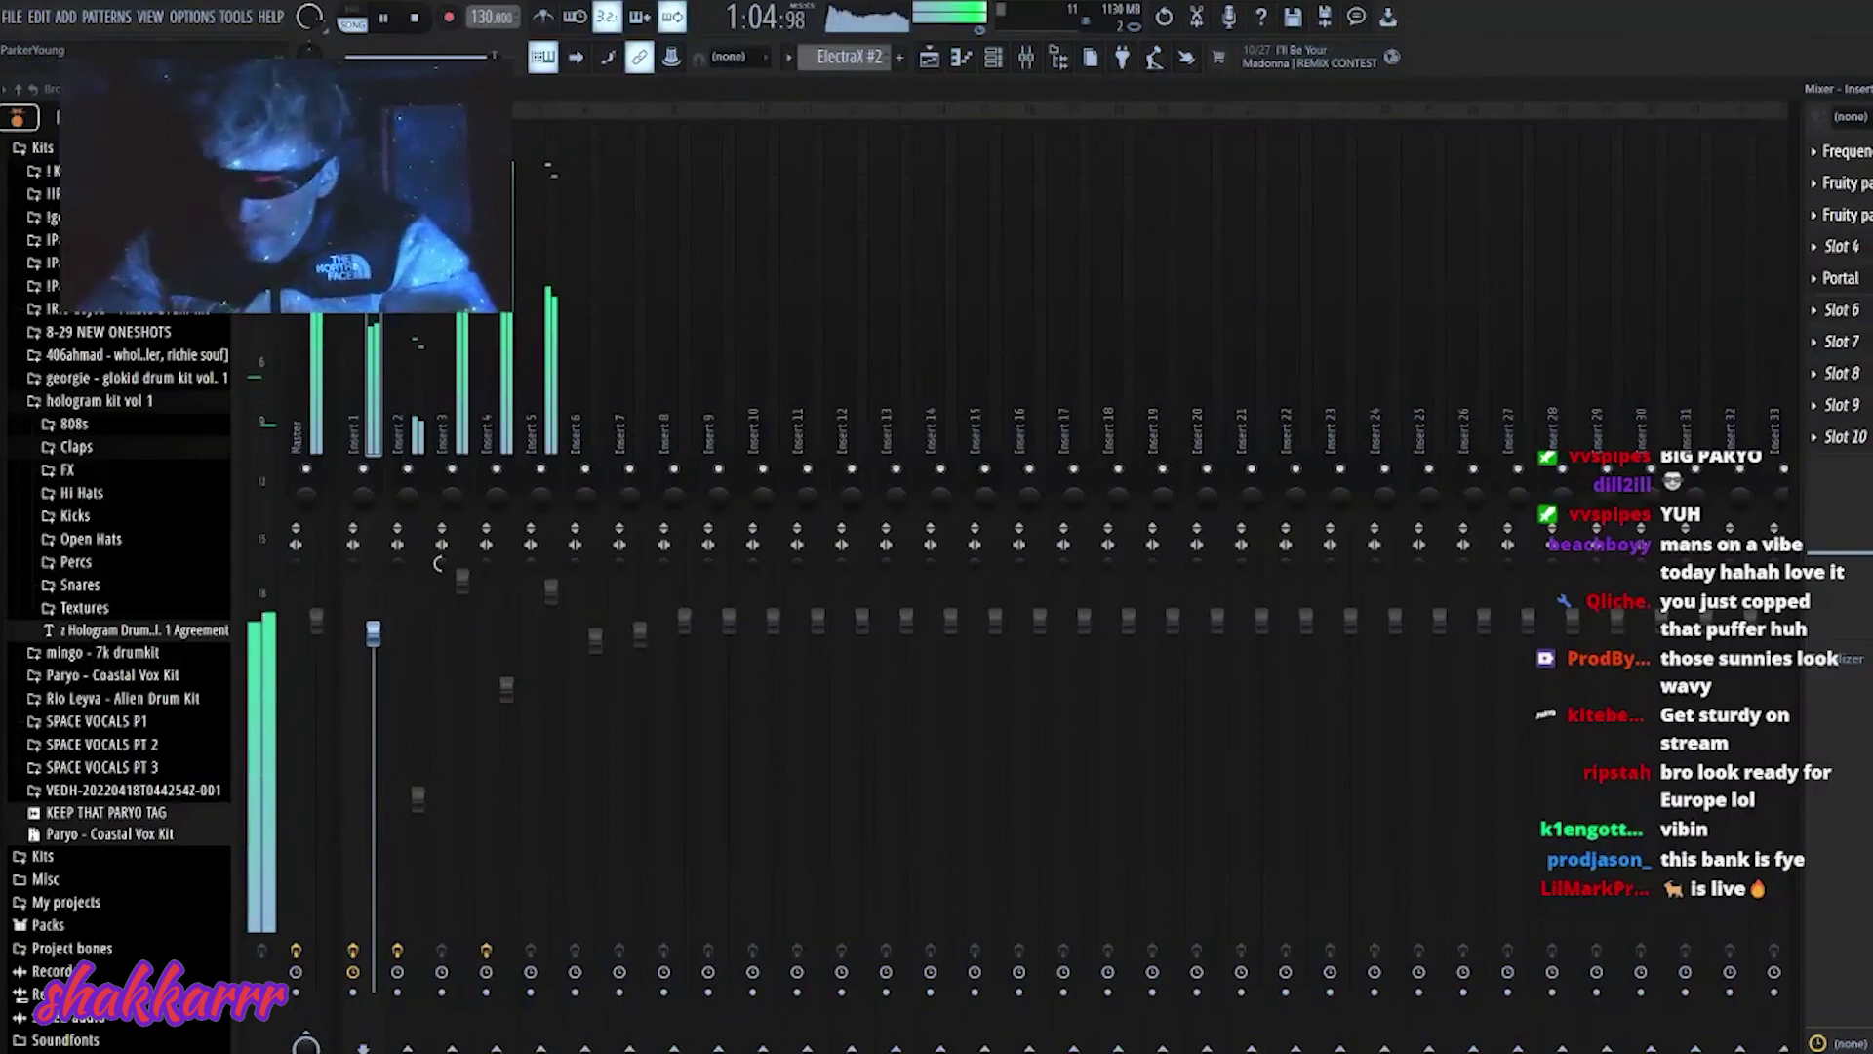
# - Shape the Portal mix level automation to drop at bar 9 and rise again at bar 33, and play from the start
pyautogui.press('F5')
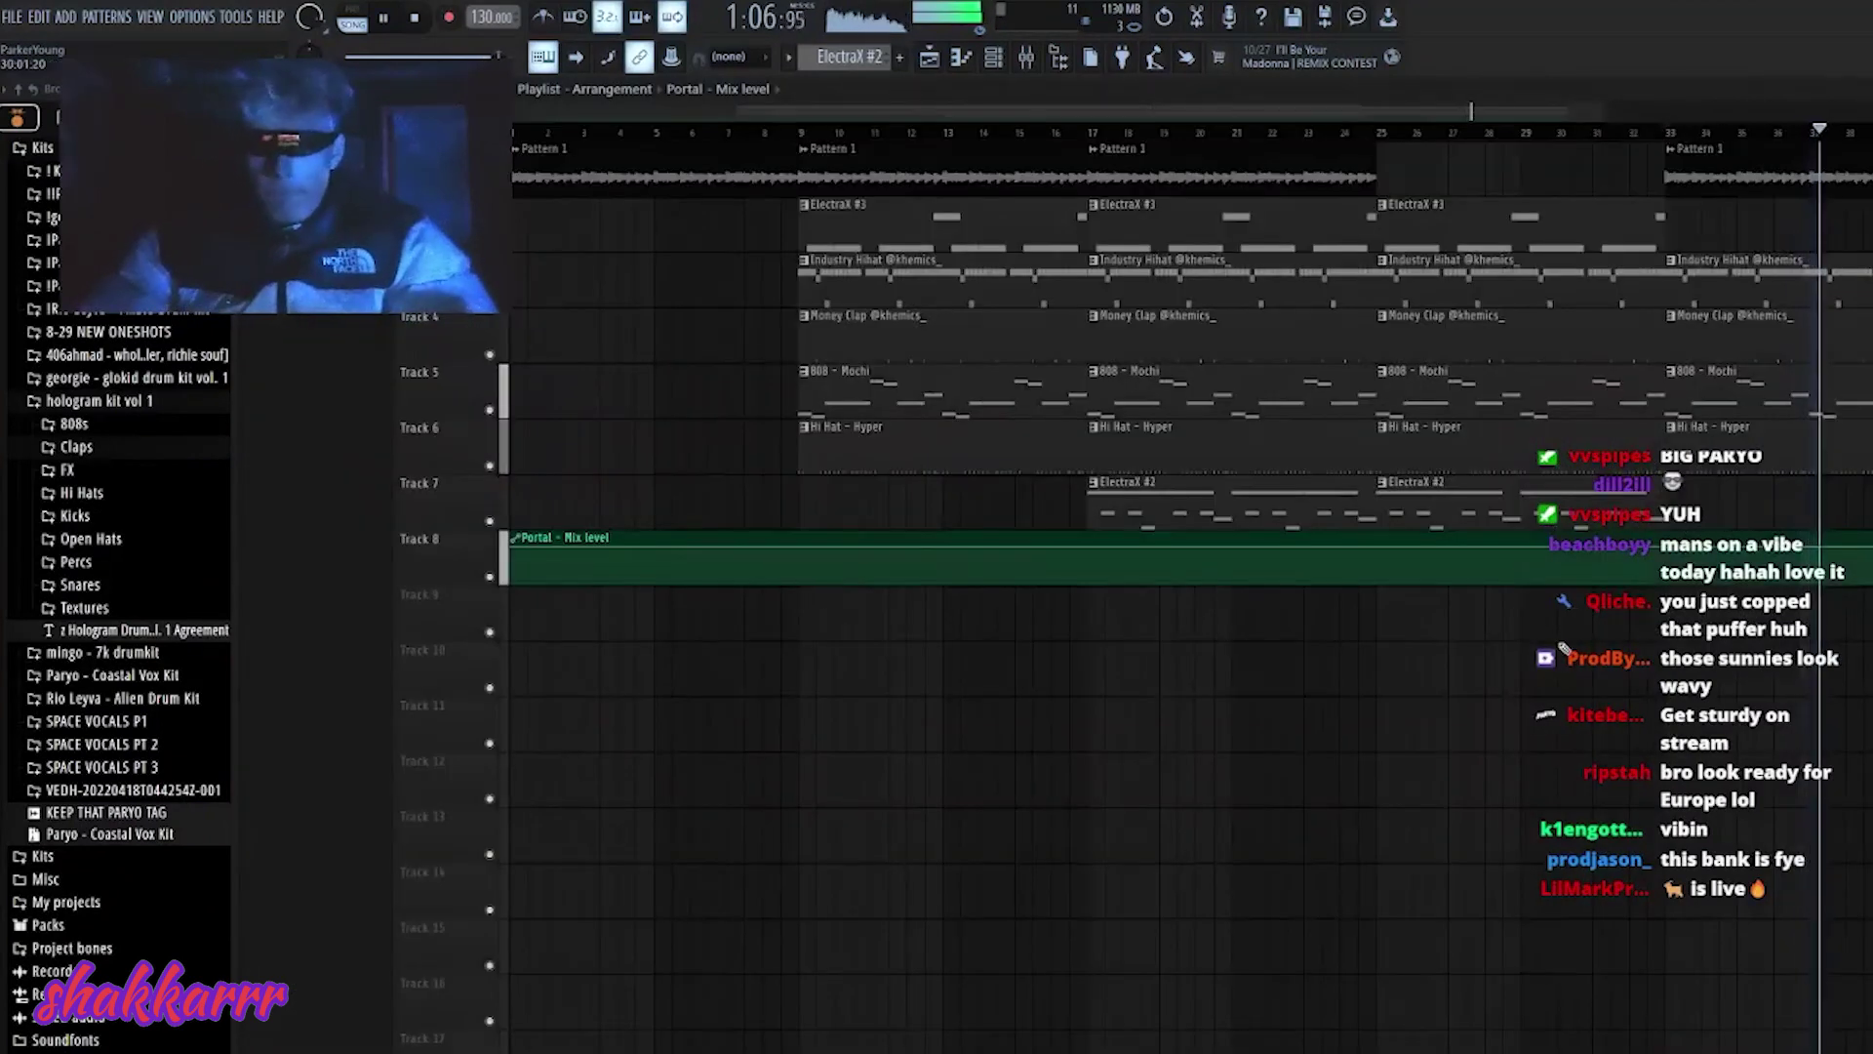
pyautogui.moveTo(1842, 544); pyautogui.dragTo(1843, 583)
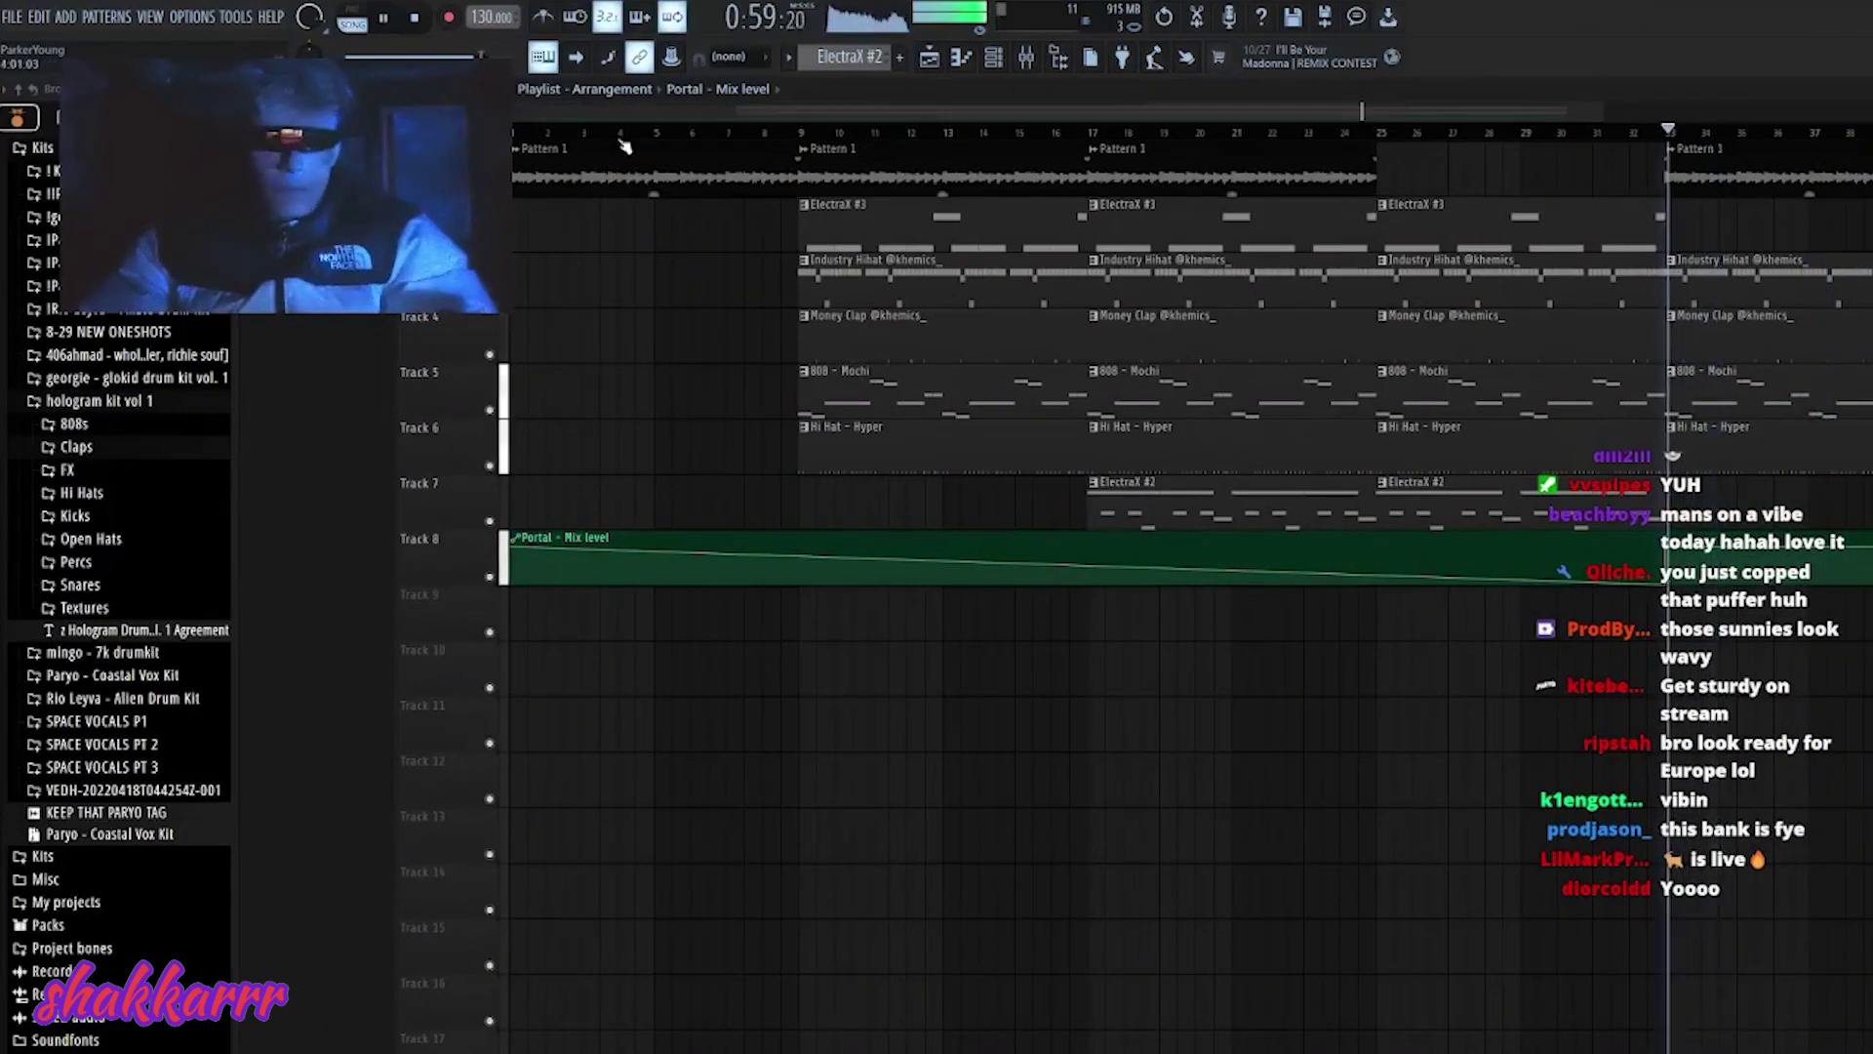
pyautogui.click(552, 132)
pyautogui.press('space')
pyautogui.scroll(-4, 976, 585)
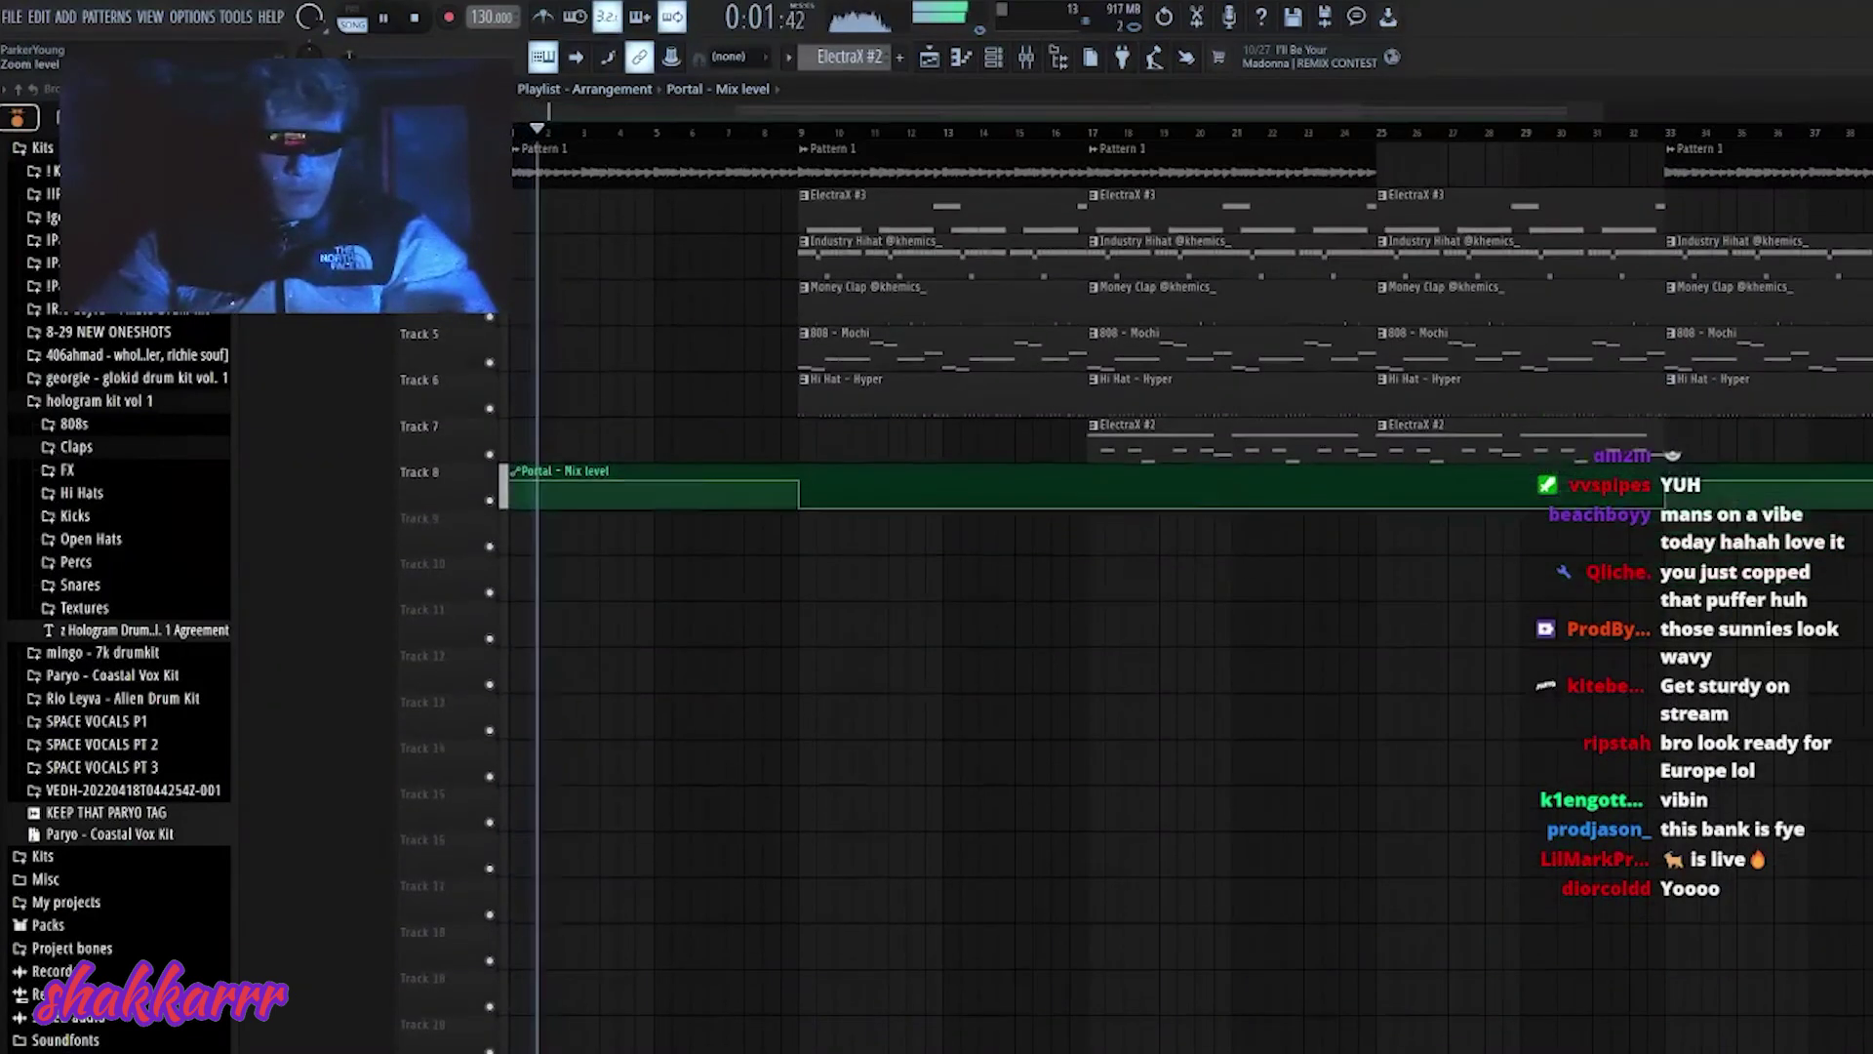
pyautogui.scroll(-2, 640, 452)
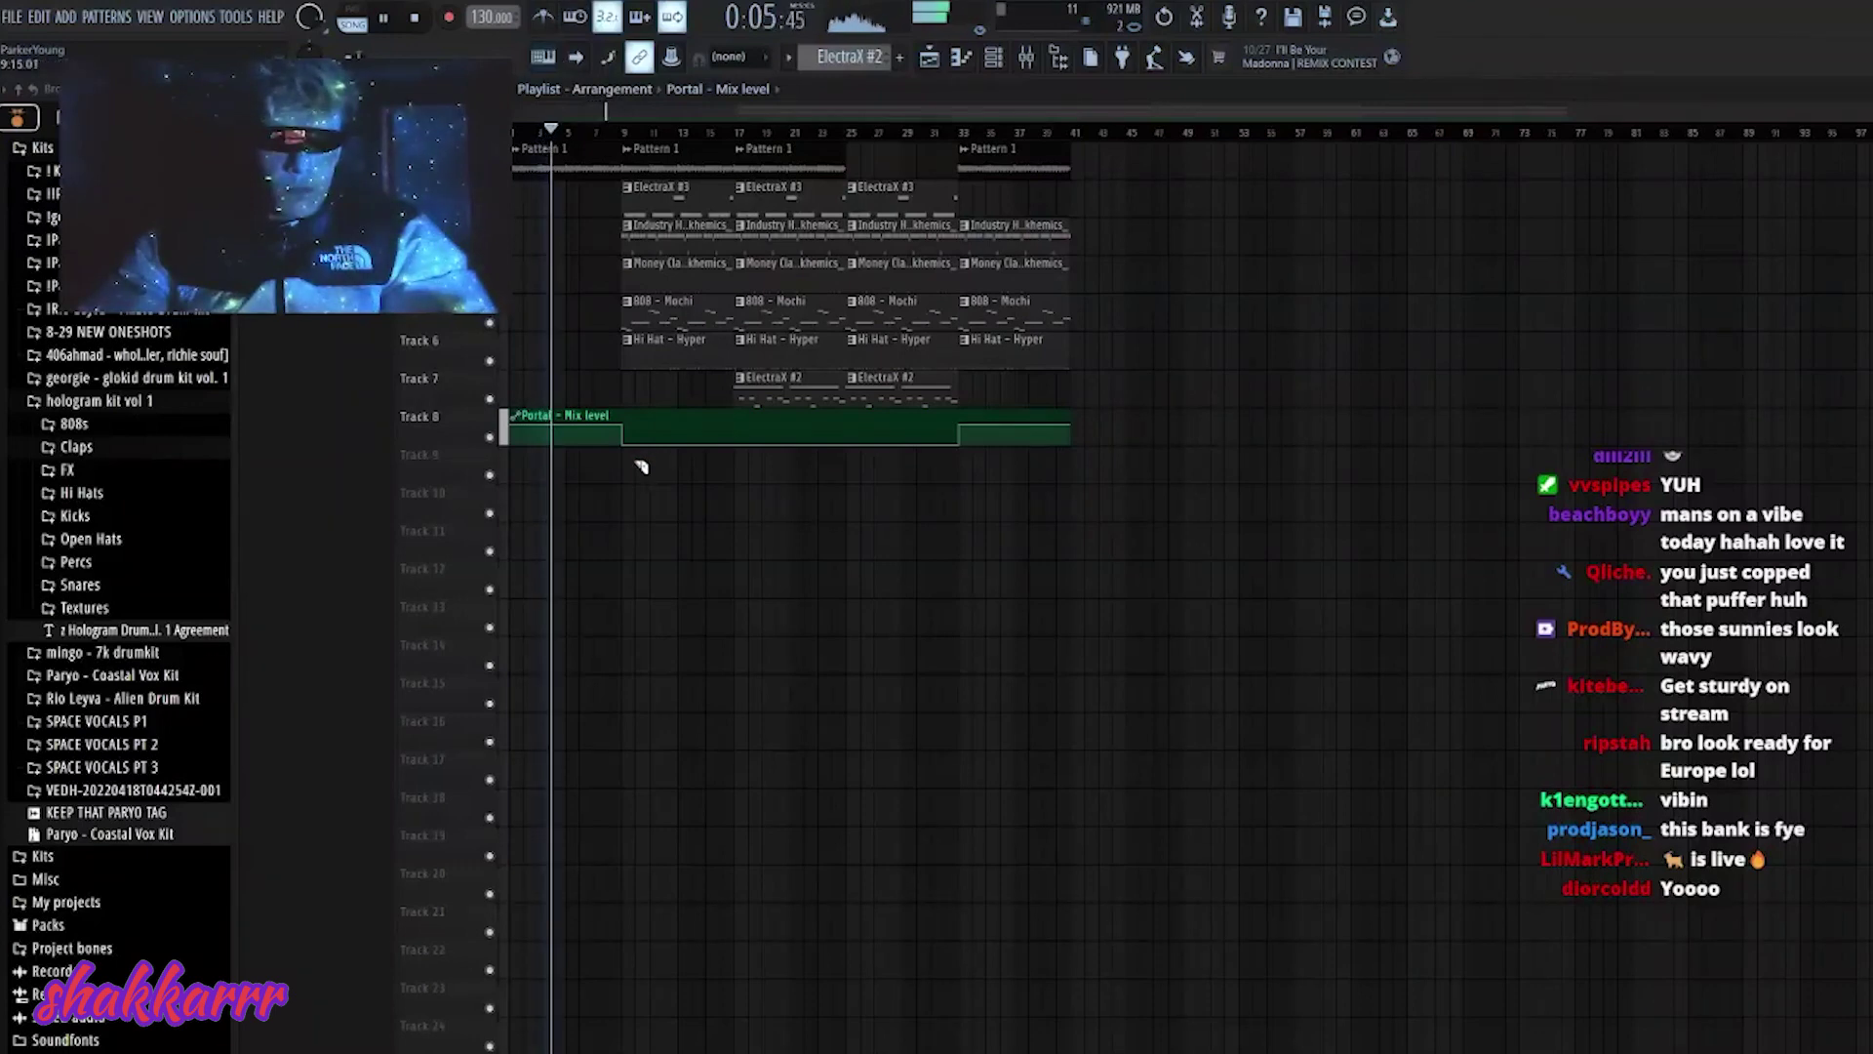
# - Slice the Portal mix level clip at bars 9 and 25, and cut the first two bars off the drum and 808 clips at bar 25
pyautogui.click(621, 433)
pyautogui.click(846, 429)
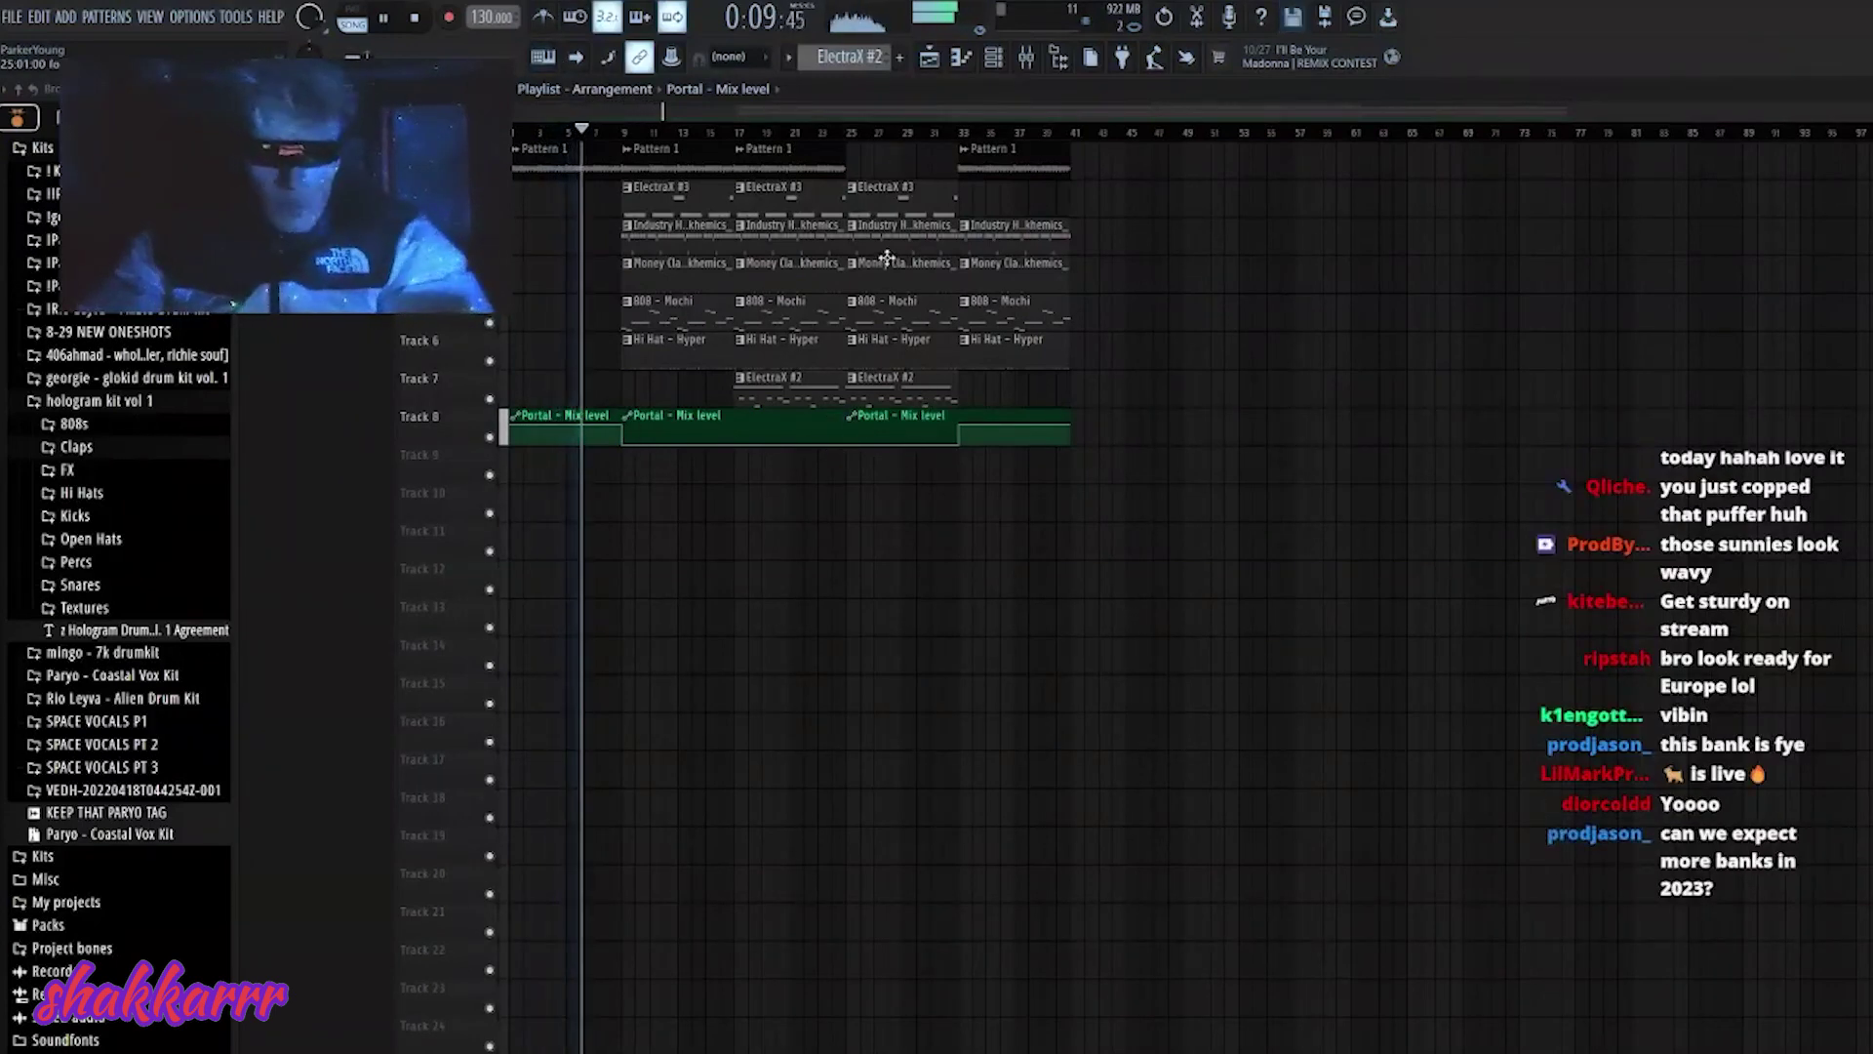
pyautogui.moveTo(883, 227); pyautogui.dragTo(881, 379)
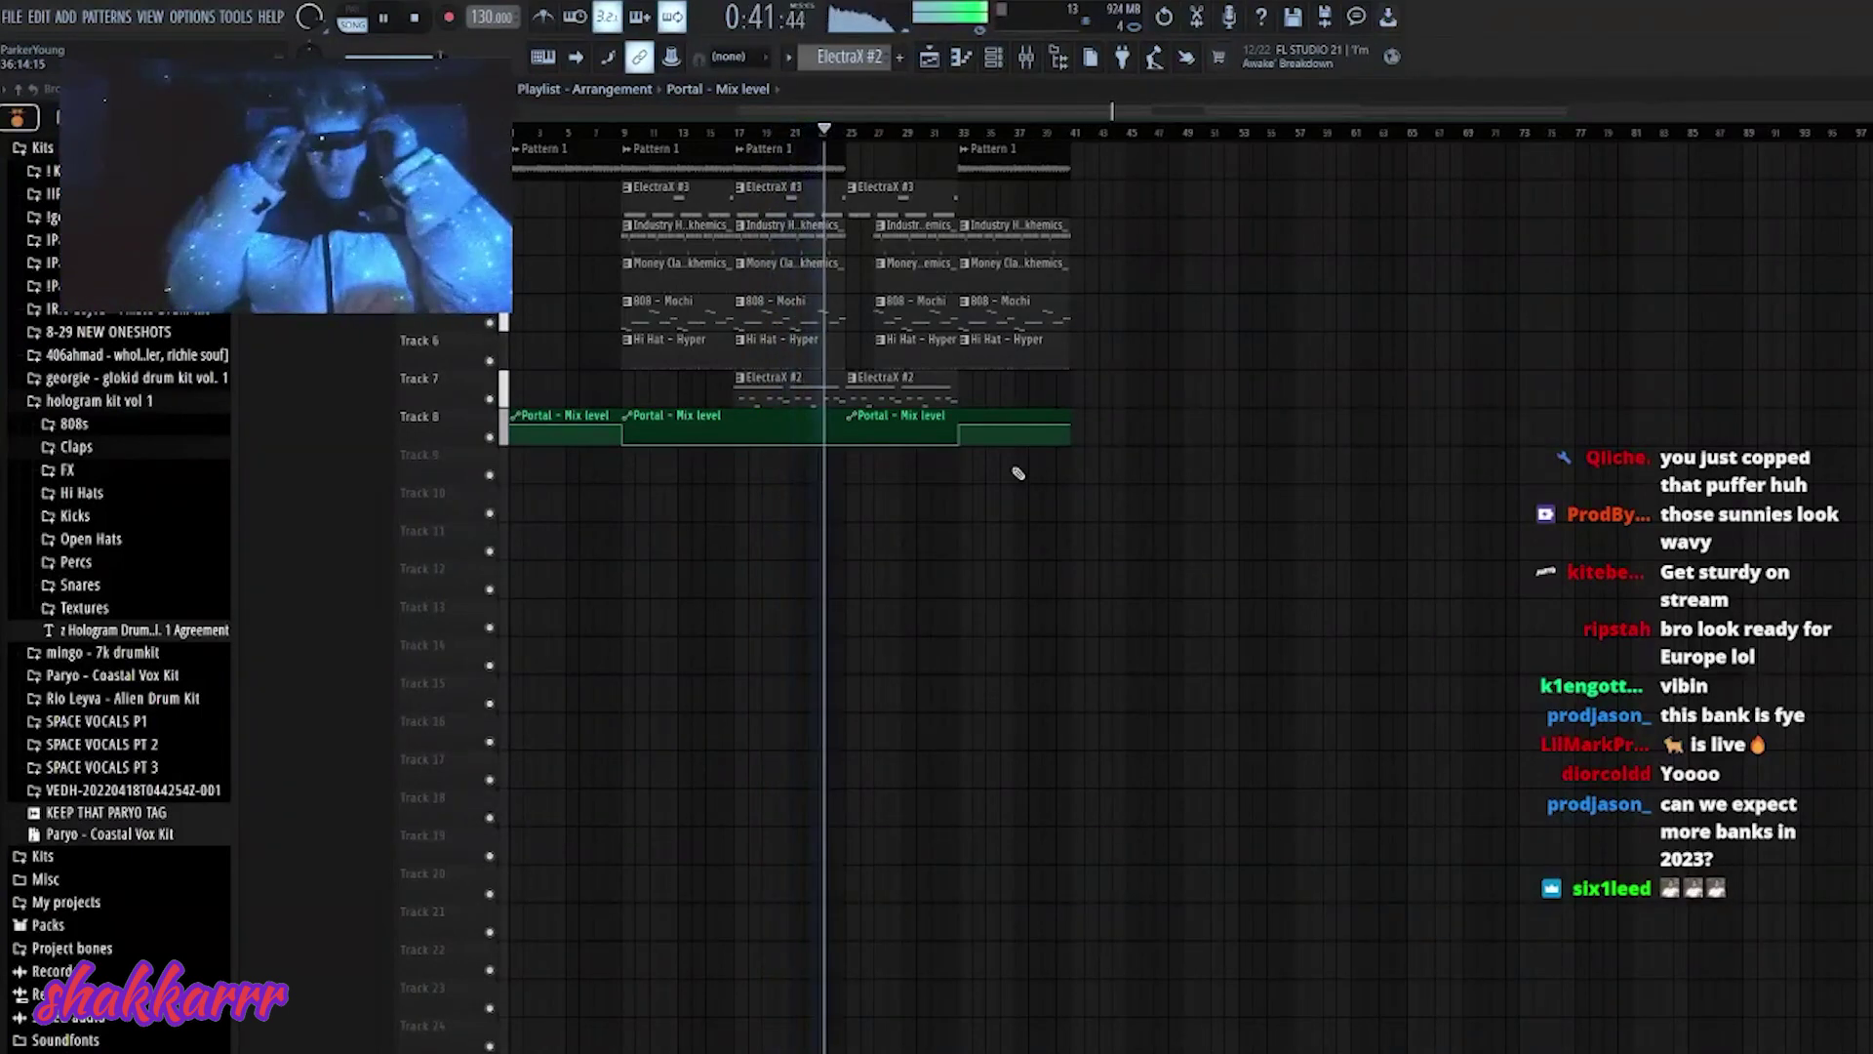
# - Duplicate the whole arrangement block from bar 9 to bar 40 twice, and delete the drum and 808 clips from bar 89 onward
pyautogui.moveTo(1367, 554); pyautogui.dragTo(644, 144)
pyautogui.hotkey('ctrl', 'b')
pyautogui.hotkey('ctrl', 'b')
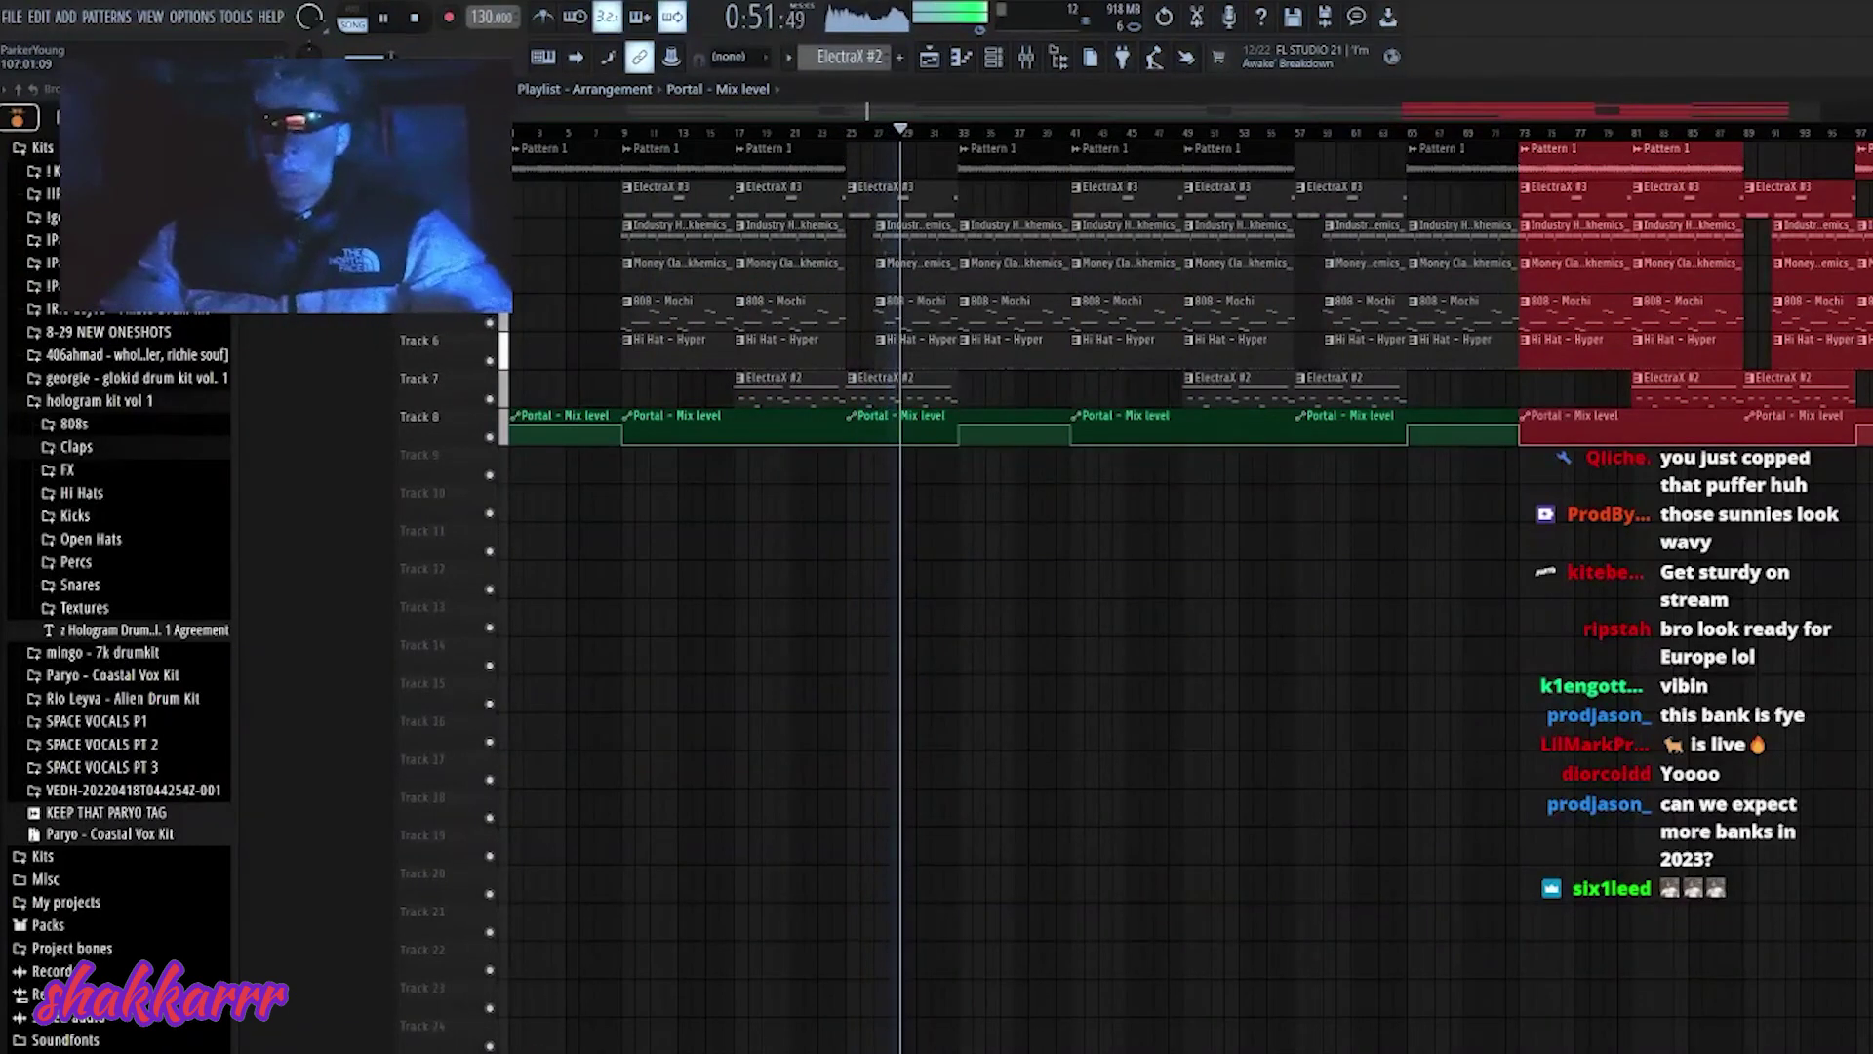
pyautogui.moveTo(1771, 214); pyautogui.dragTo(1859, 372)
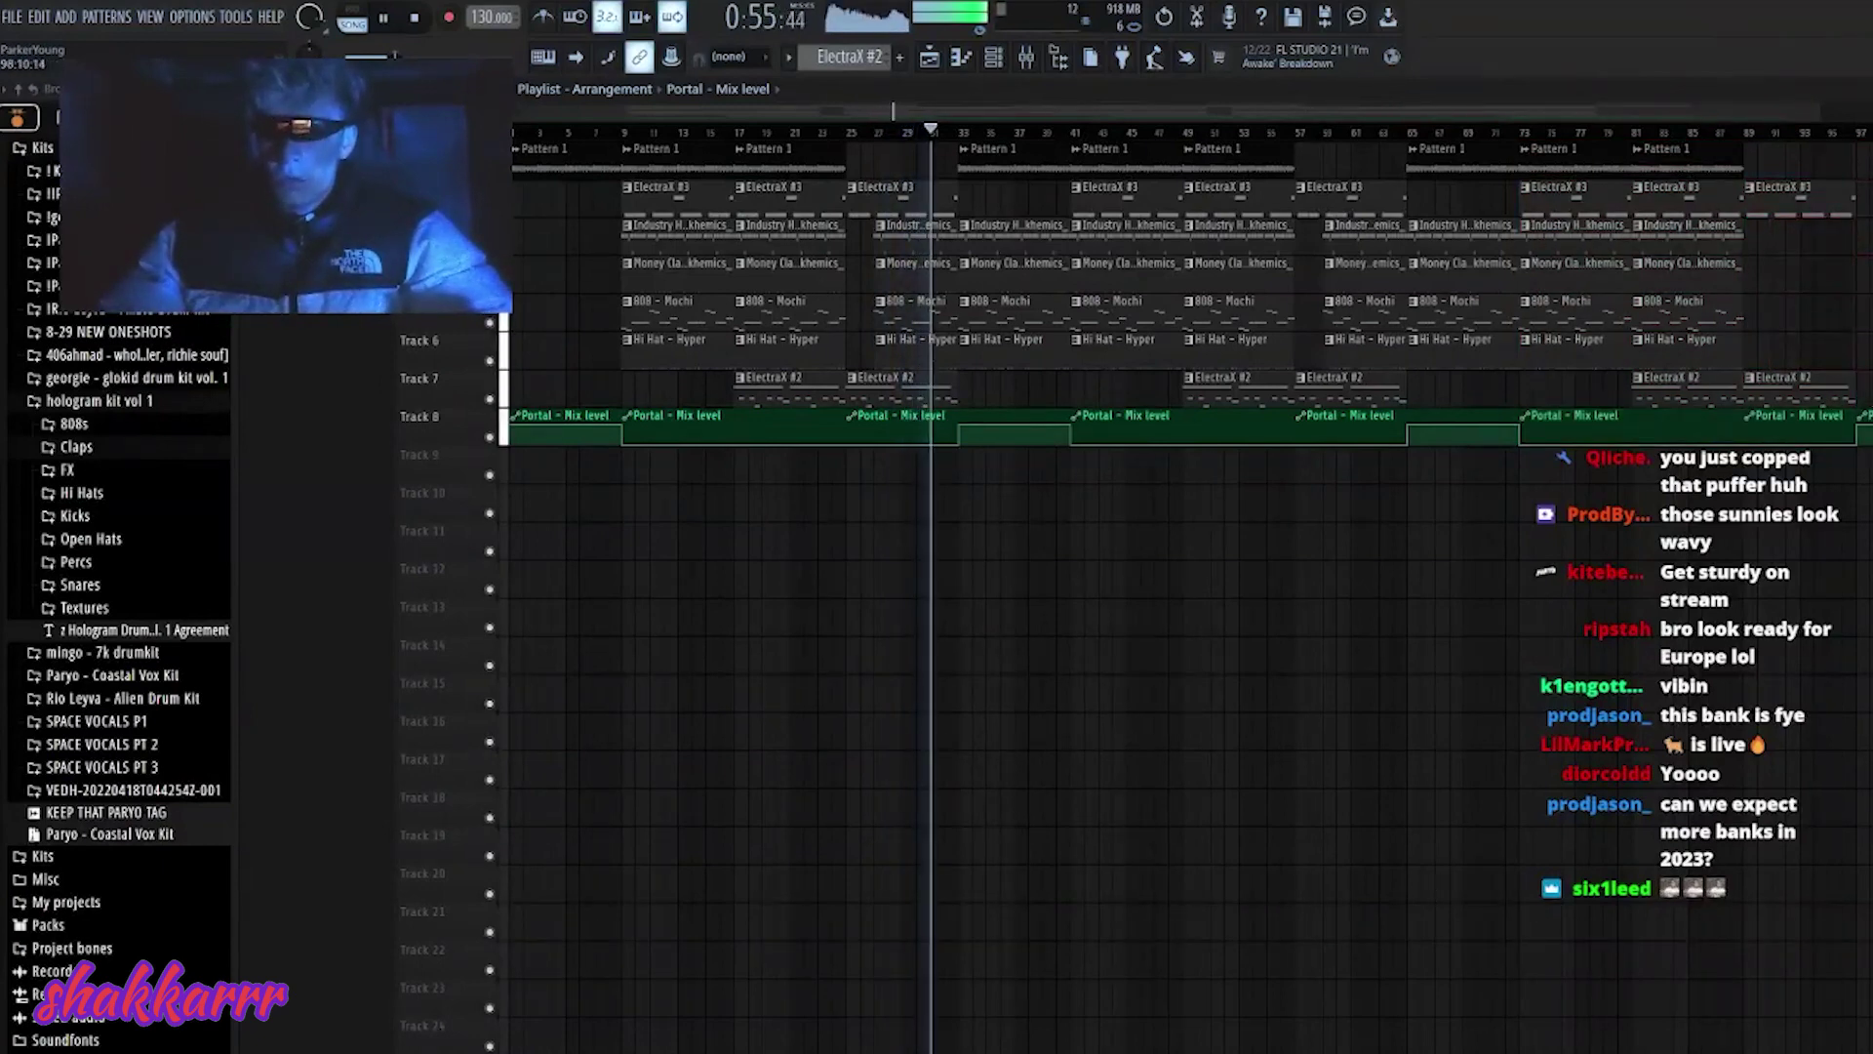
# - Place the KEEP THAT PARYO TAG sample on track 3 at bar 7, just before the first drum section
pyautogui.scroll(4, 1054, 246)
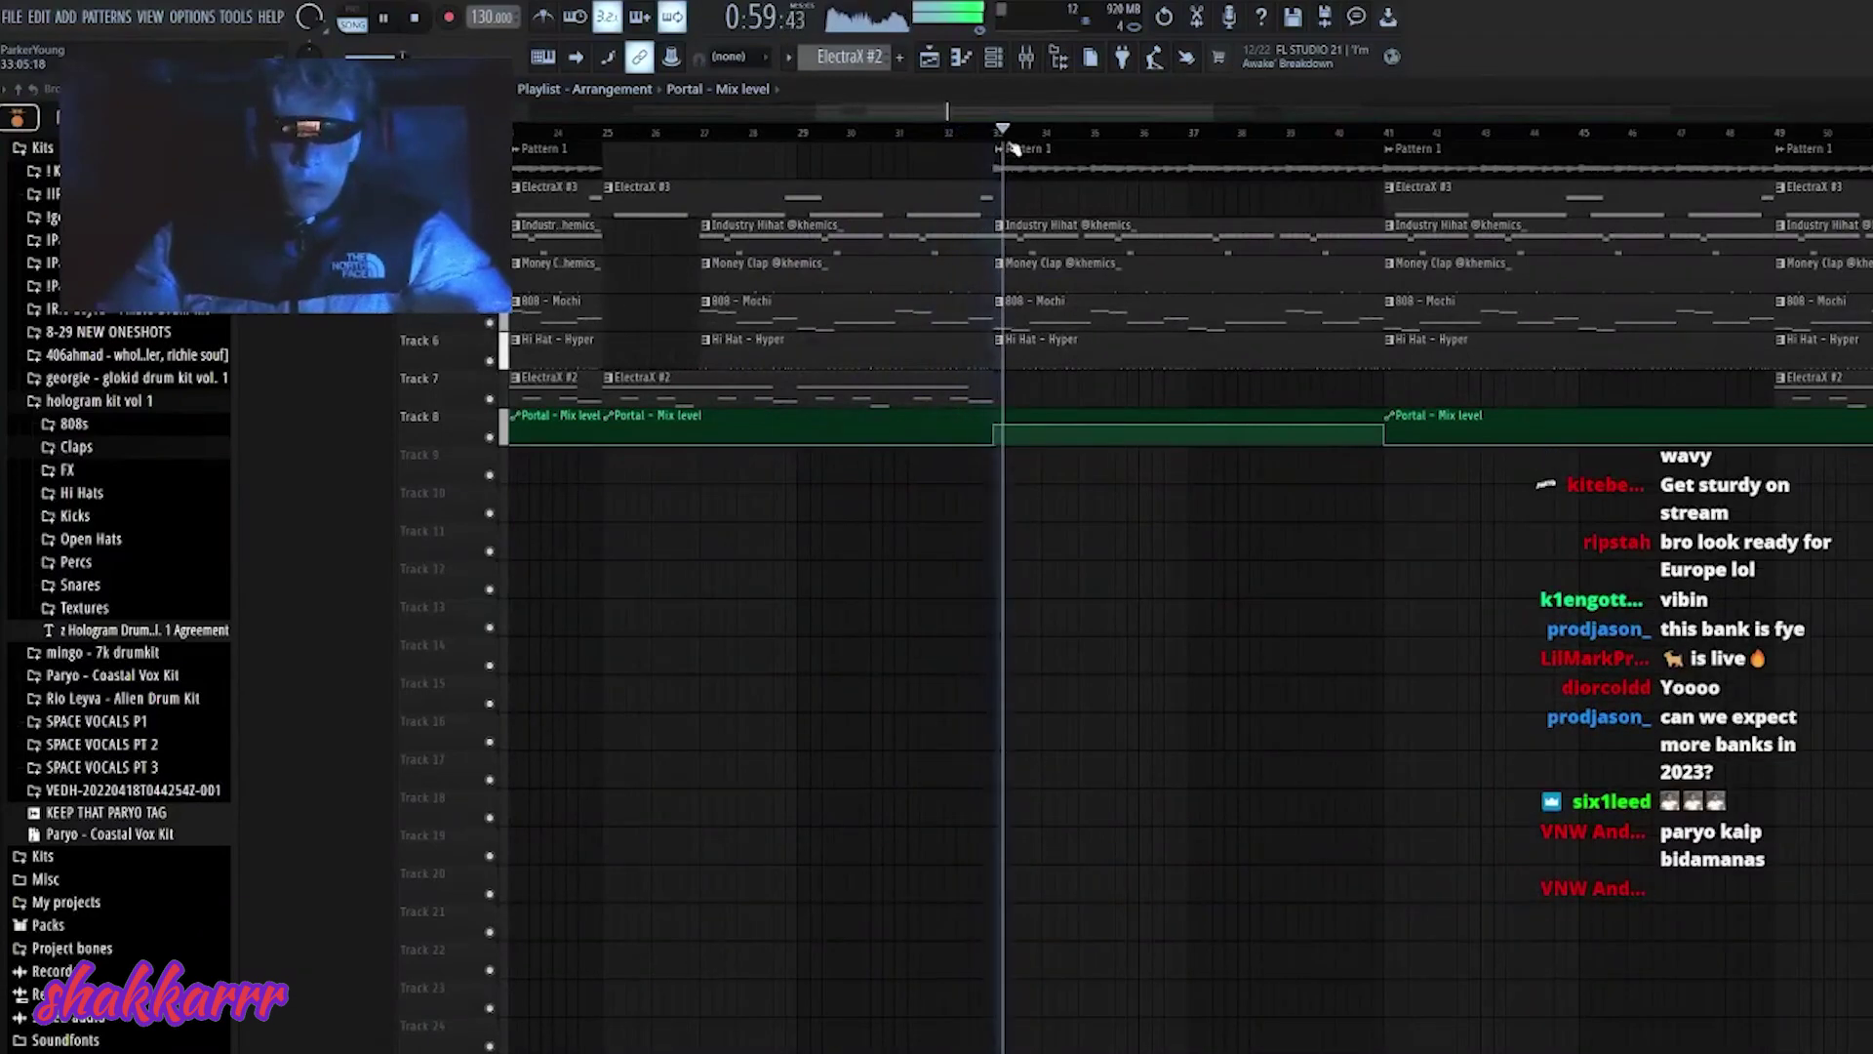
pyautogui.scroll(-4, 977, 238)
pyautogui.scroll(-2, 1002, 125)
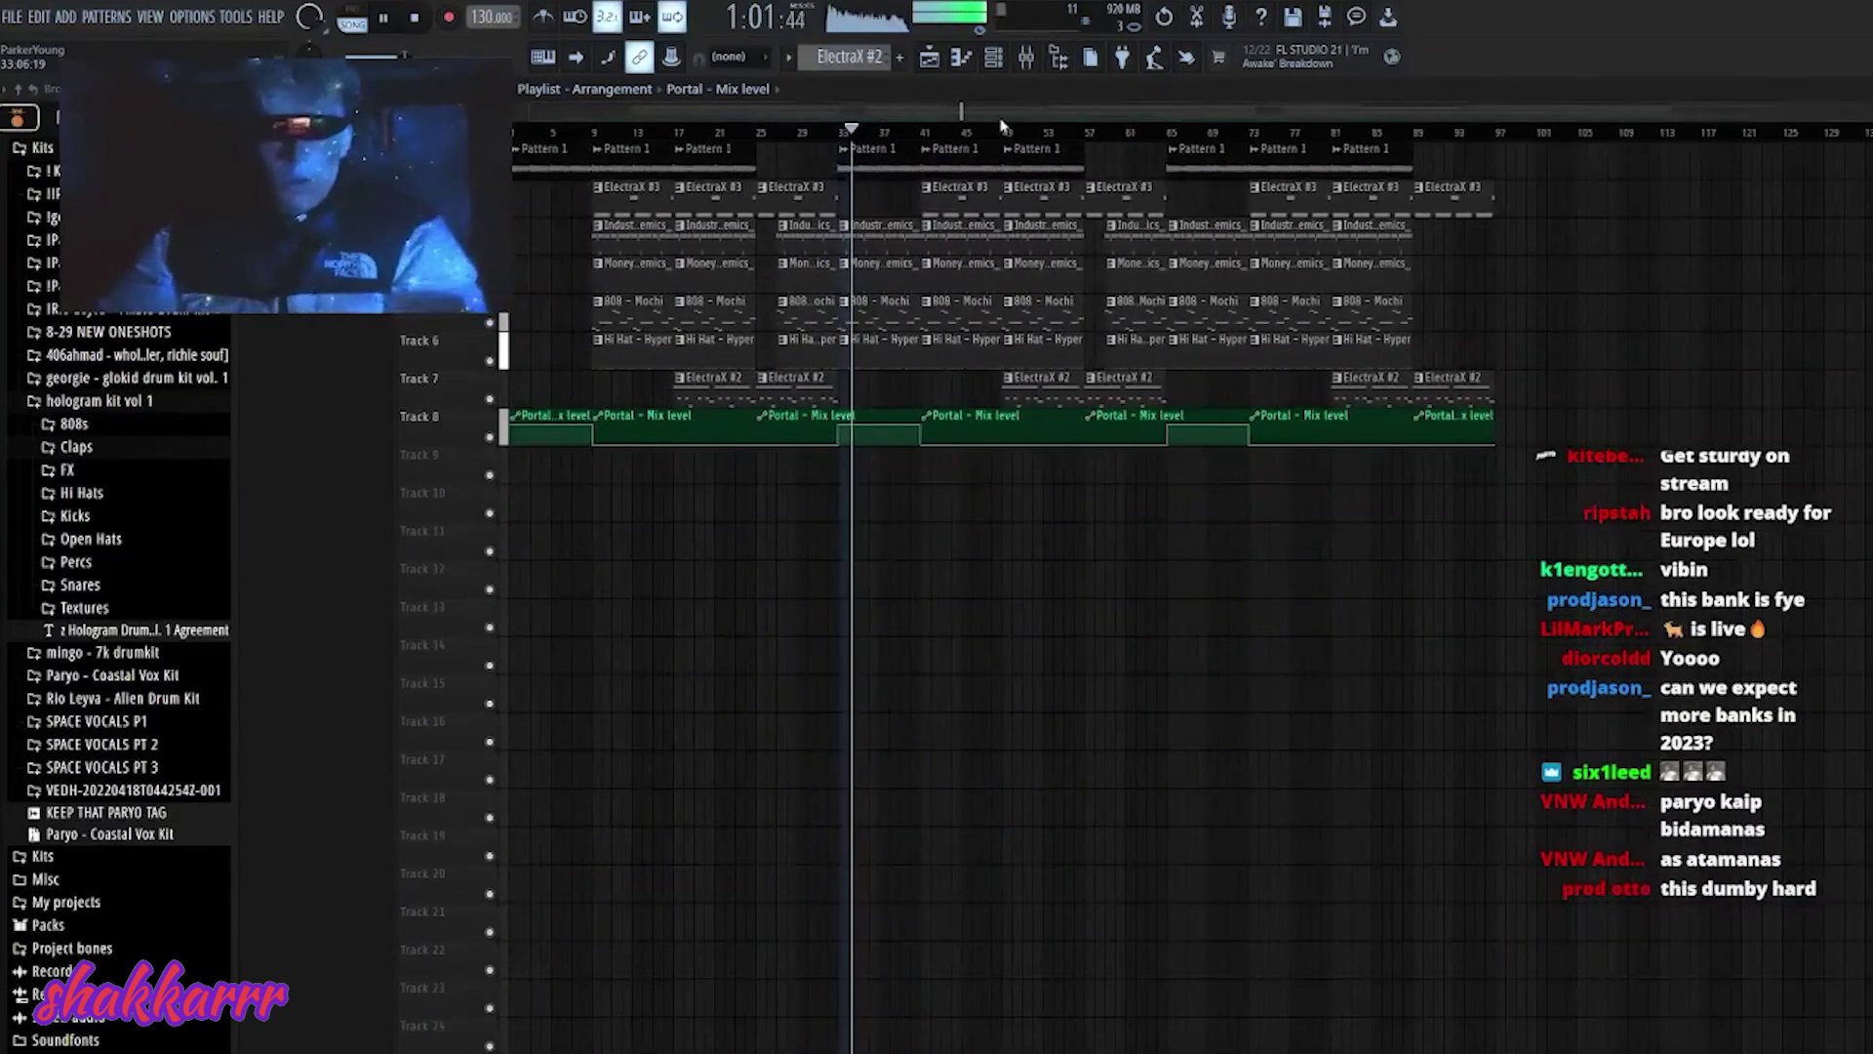
pyautogui.scroll(5, 1002, 137)
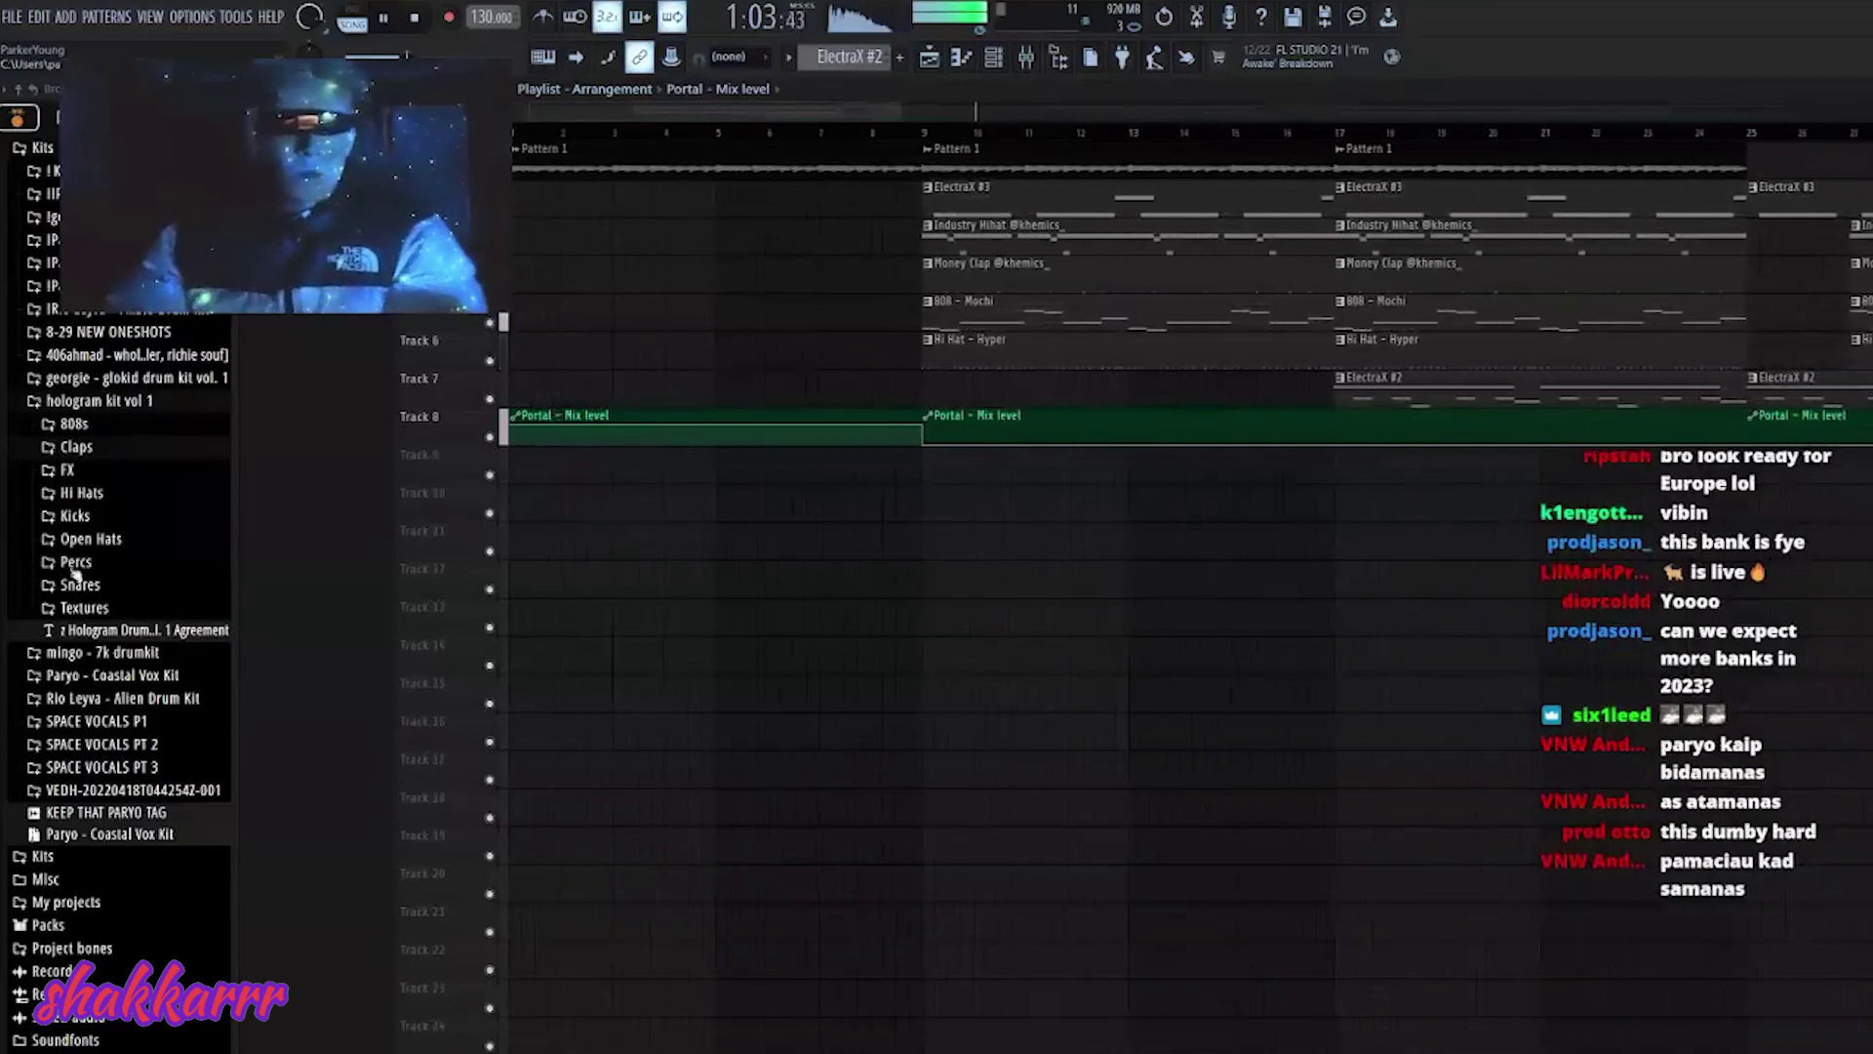
pyautogui.scroll(-2, 95, 672)
pyautogui.moveTo(97, 756); pyautogui.dragTo(873, 237)
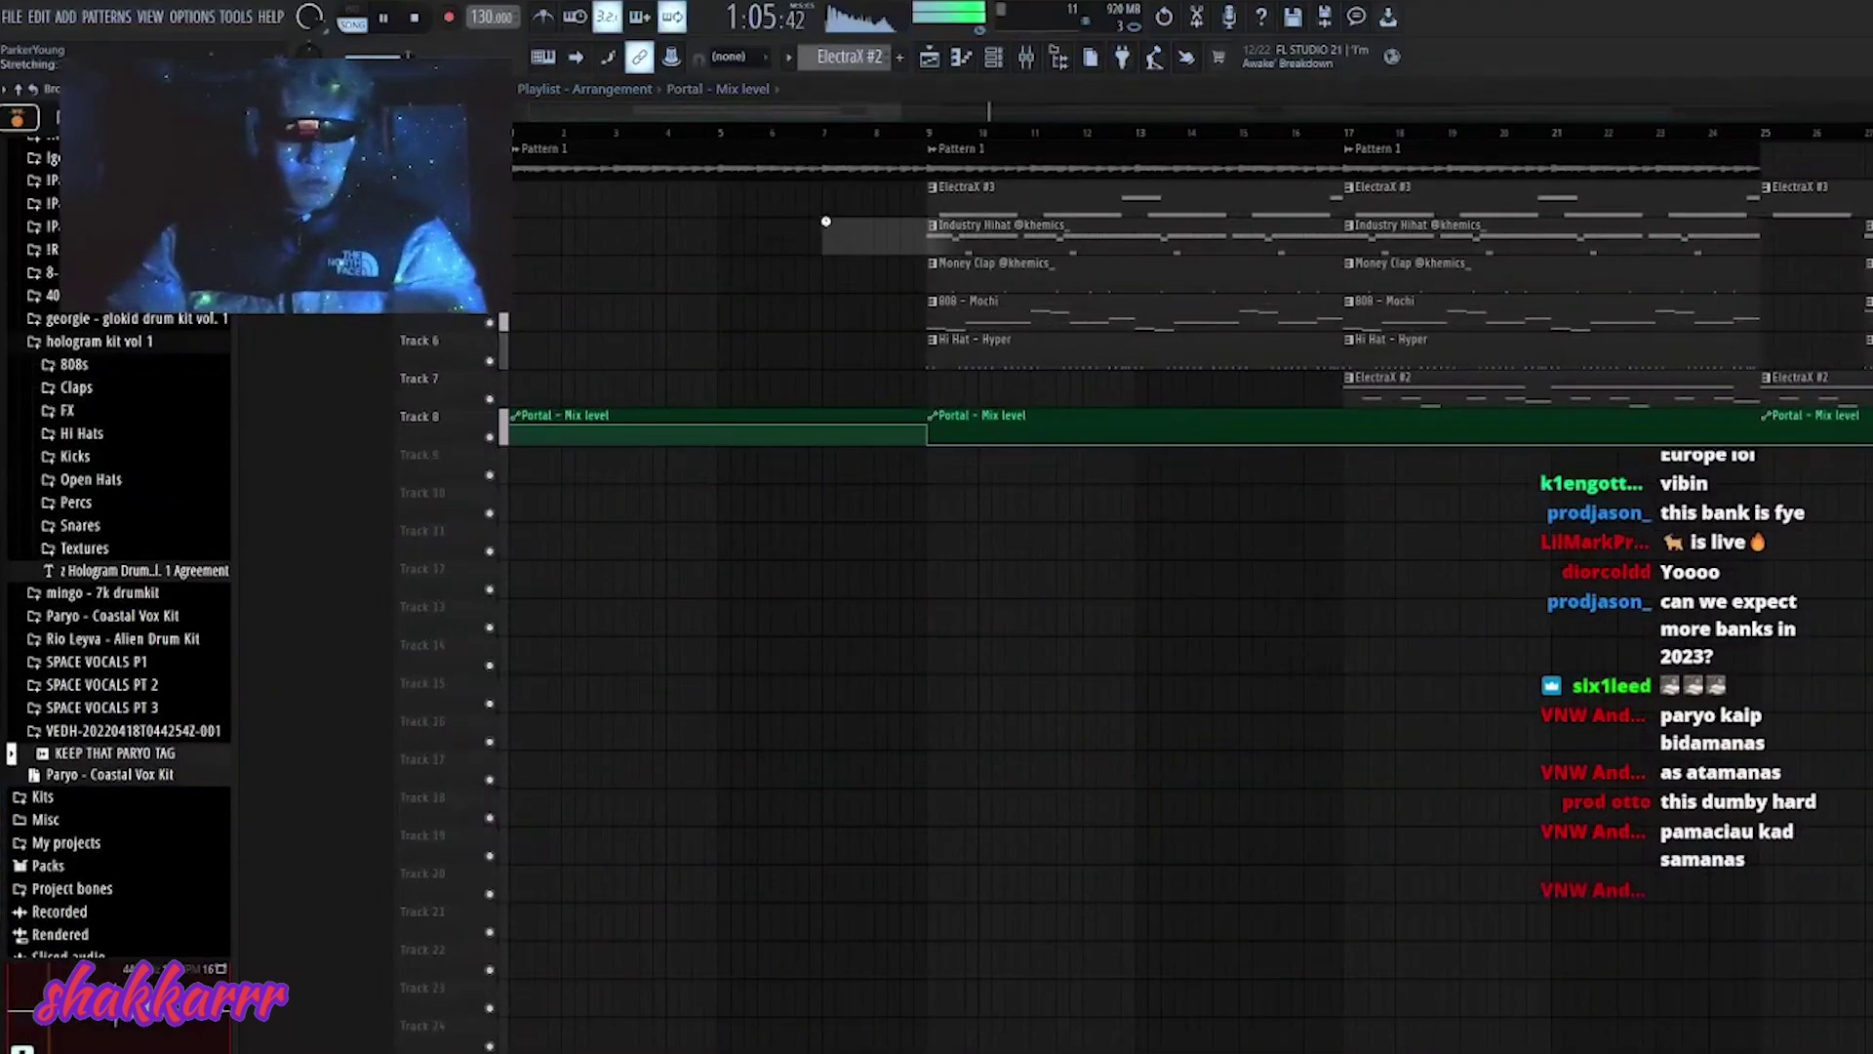
pyautogui.scroll(4, 856, 143)
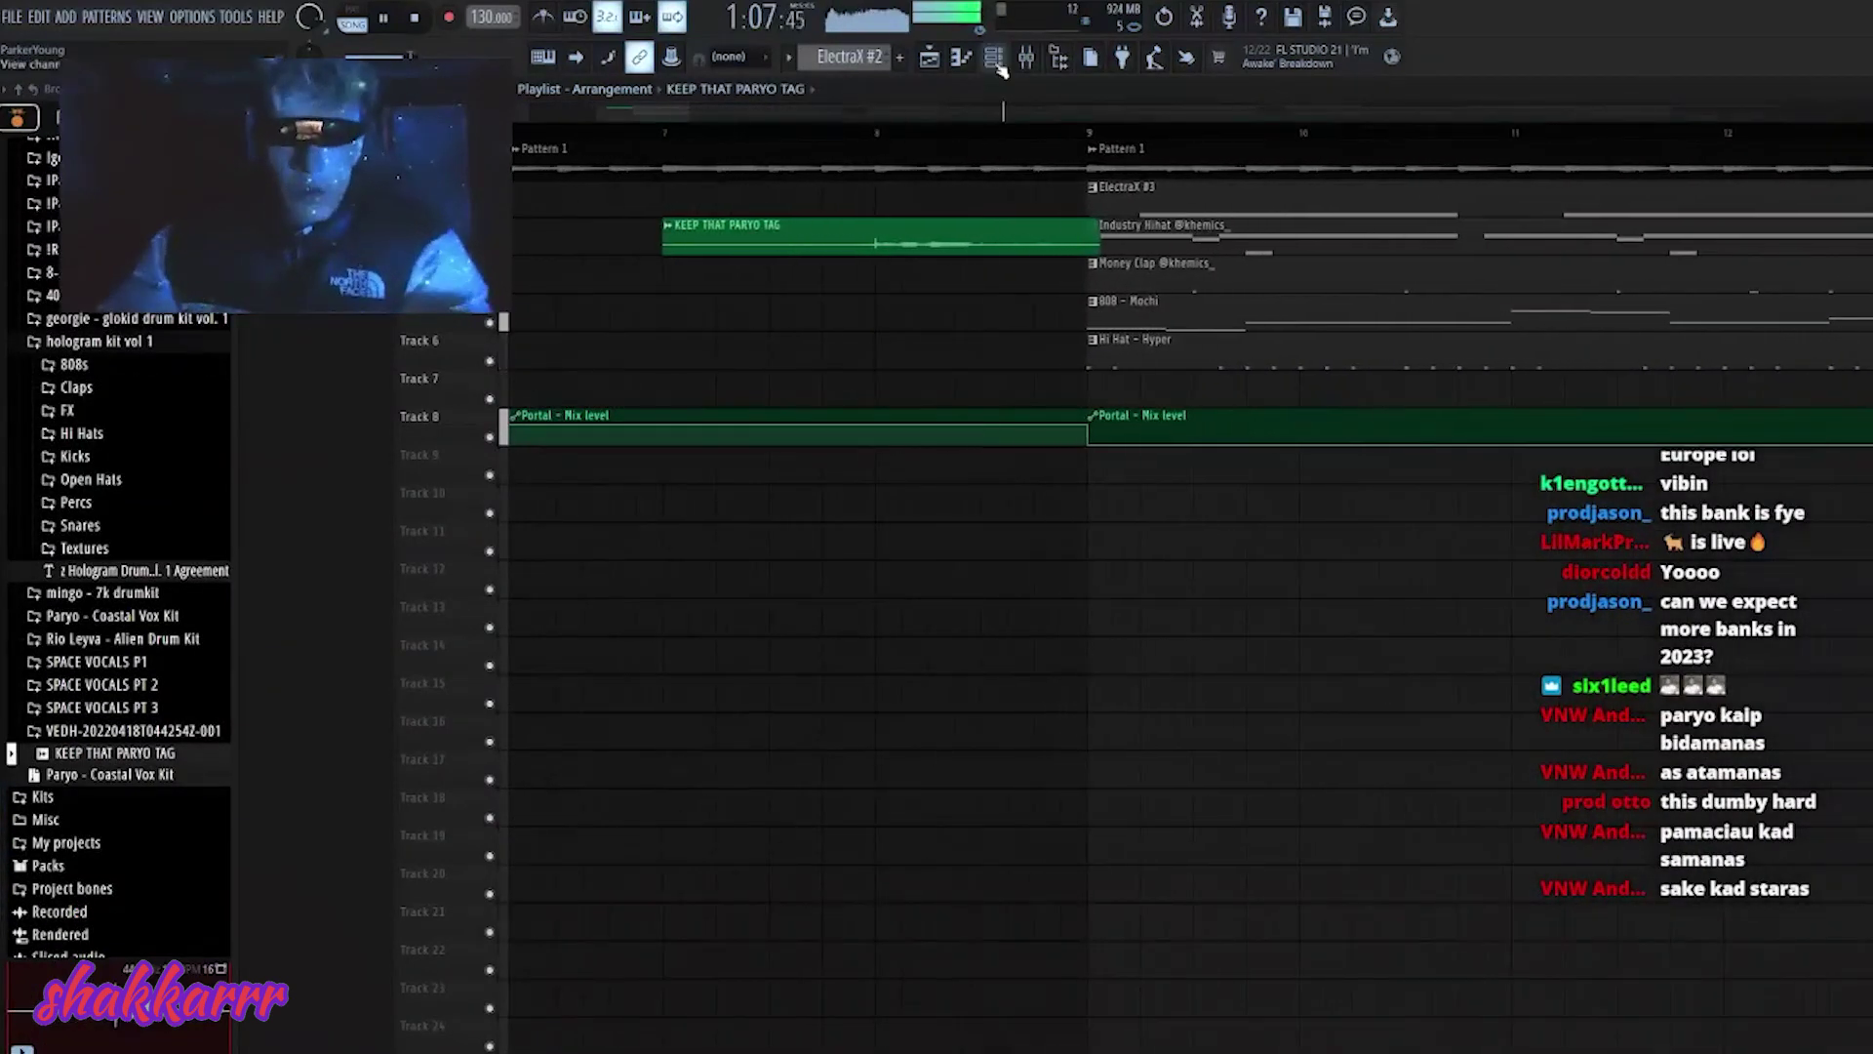
# - Route the KEEP THAT PARYO TAG channel to mixer Insert 8, and return to the playlist with the channel rack closed
pyautogui.click(996, 60)
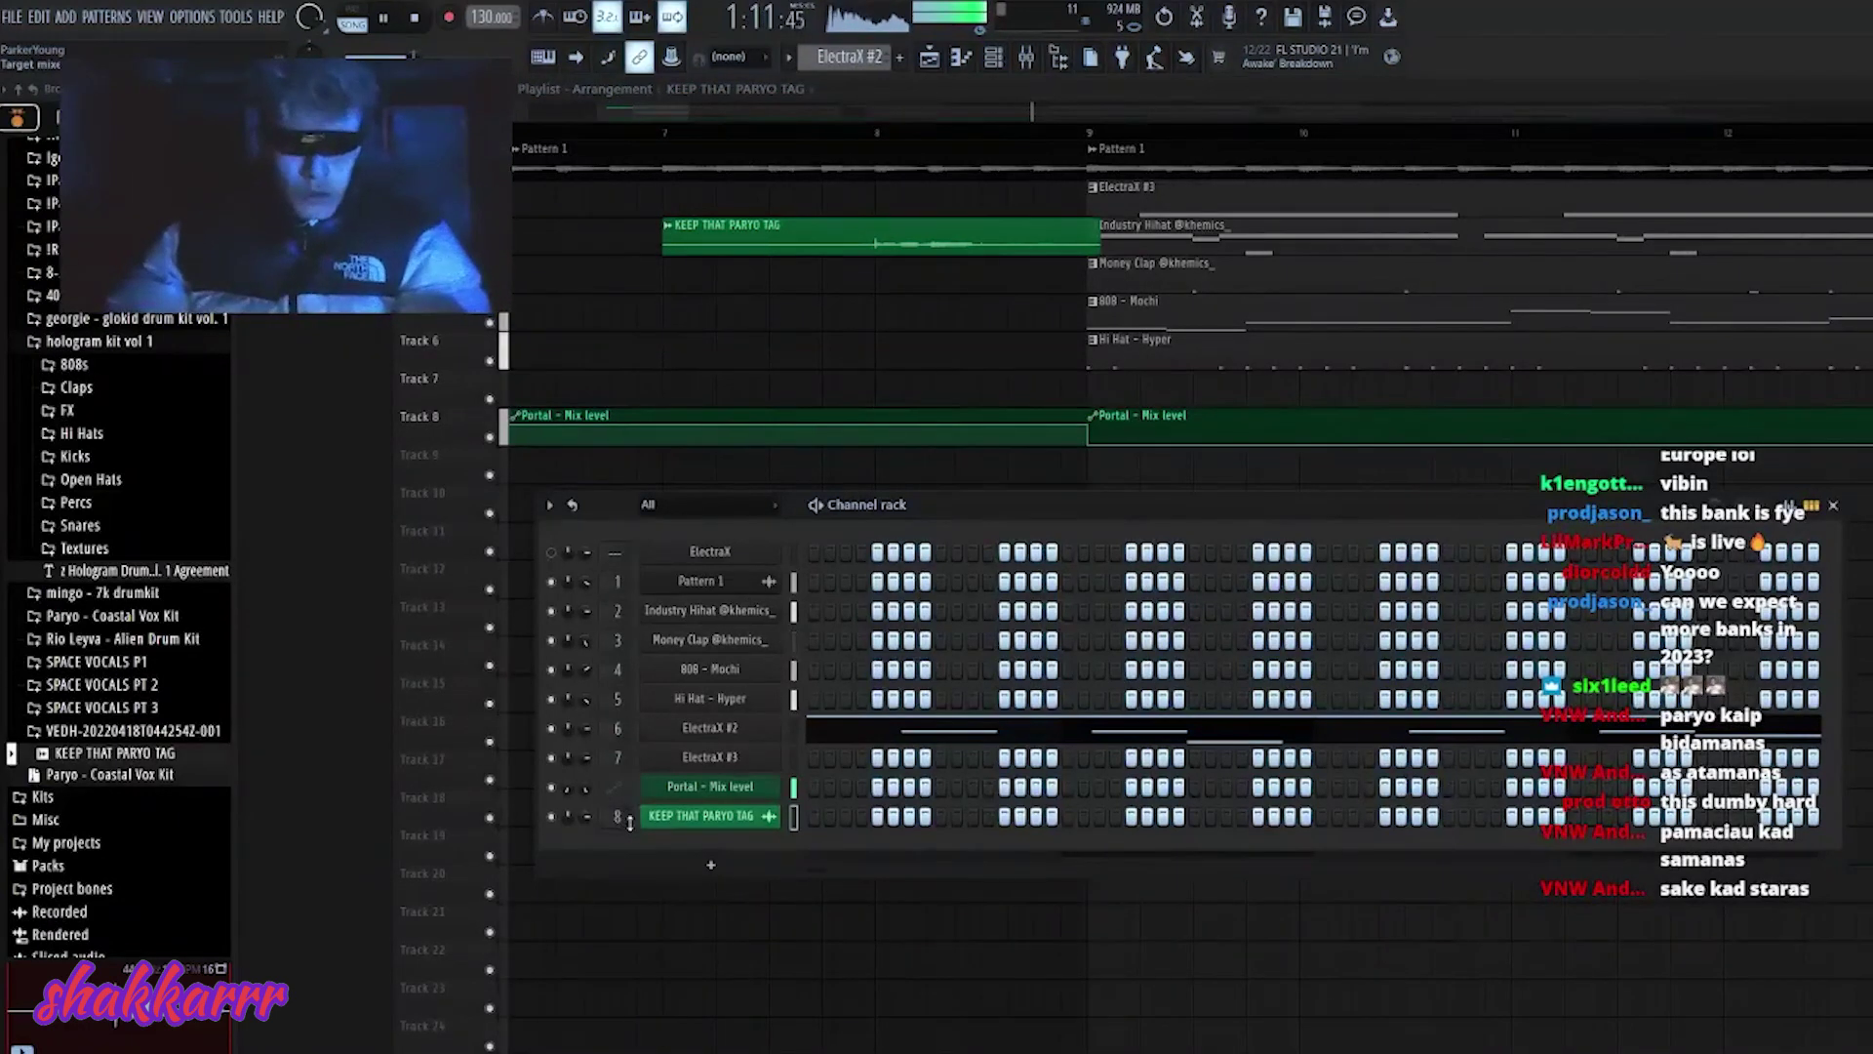
pyautogui.click(1026, 57)
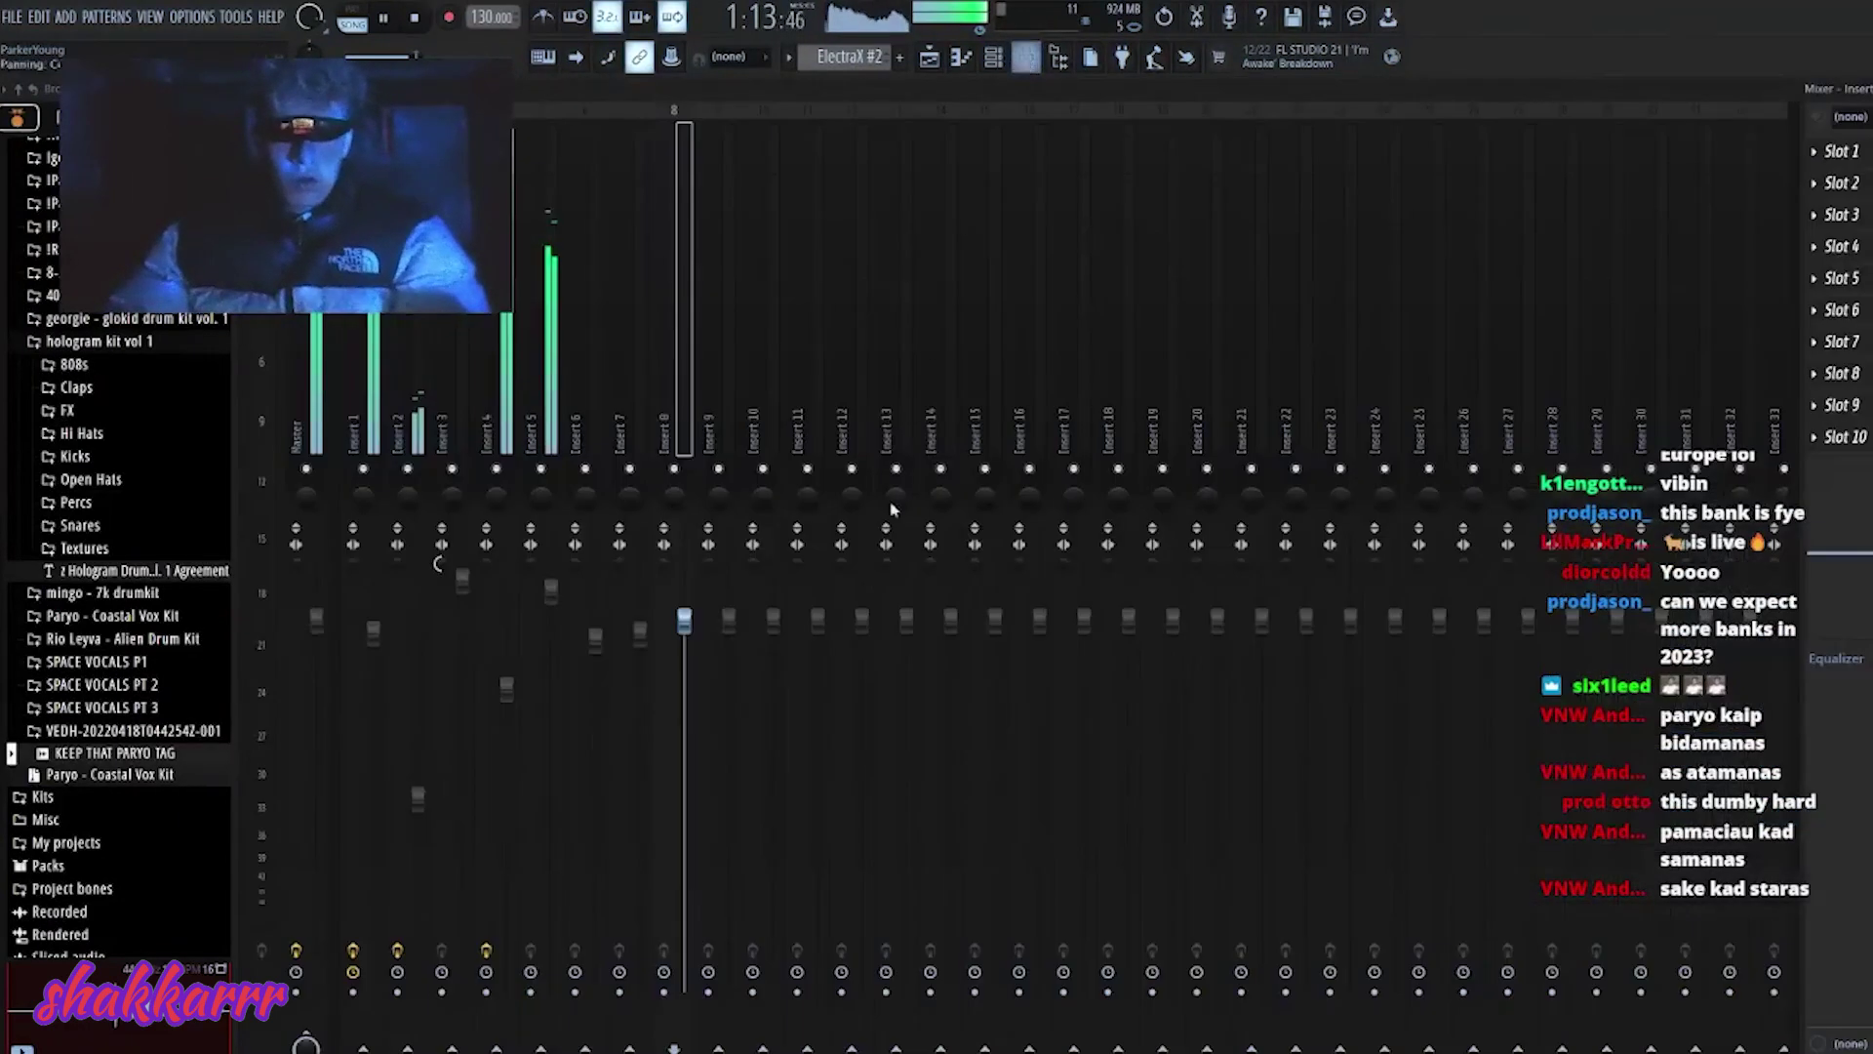
pyautogui.scroll(1, 117, 546)
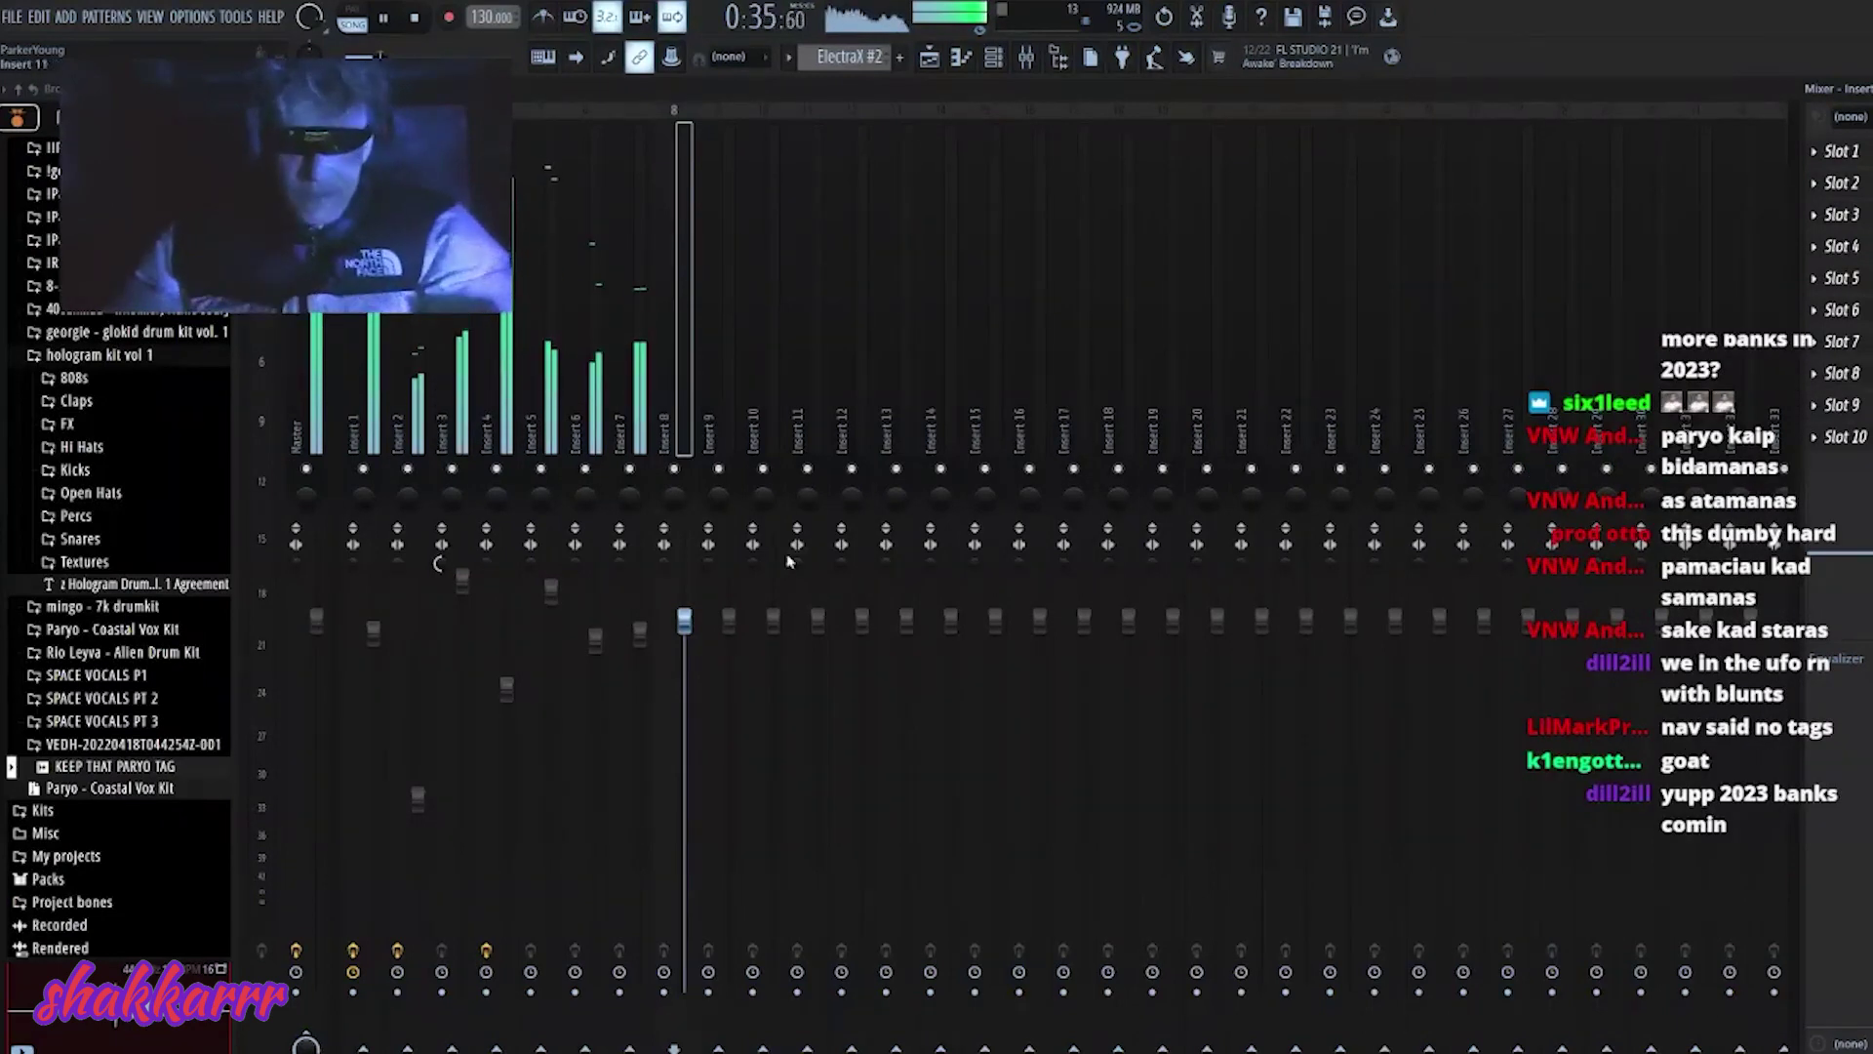
pyautogui.press('F5')
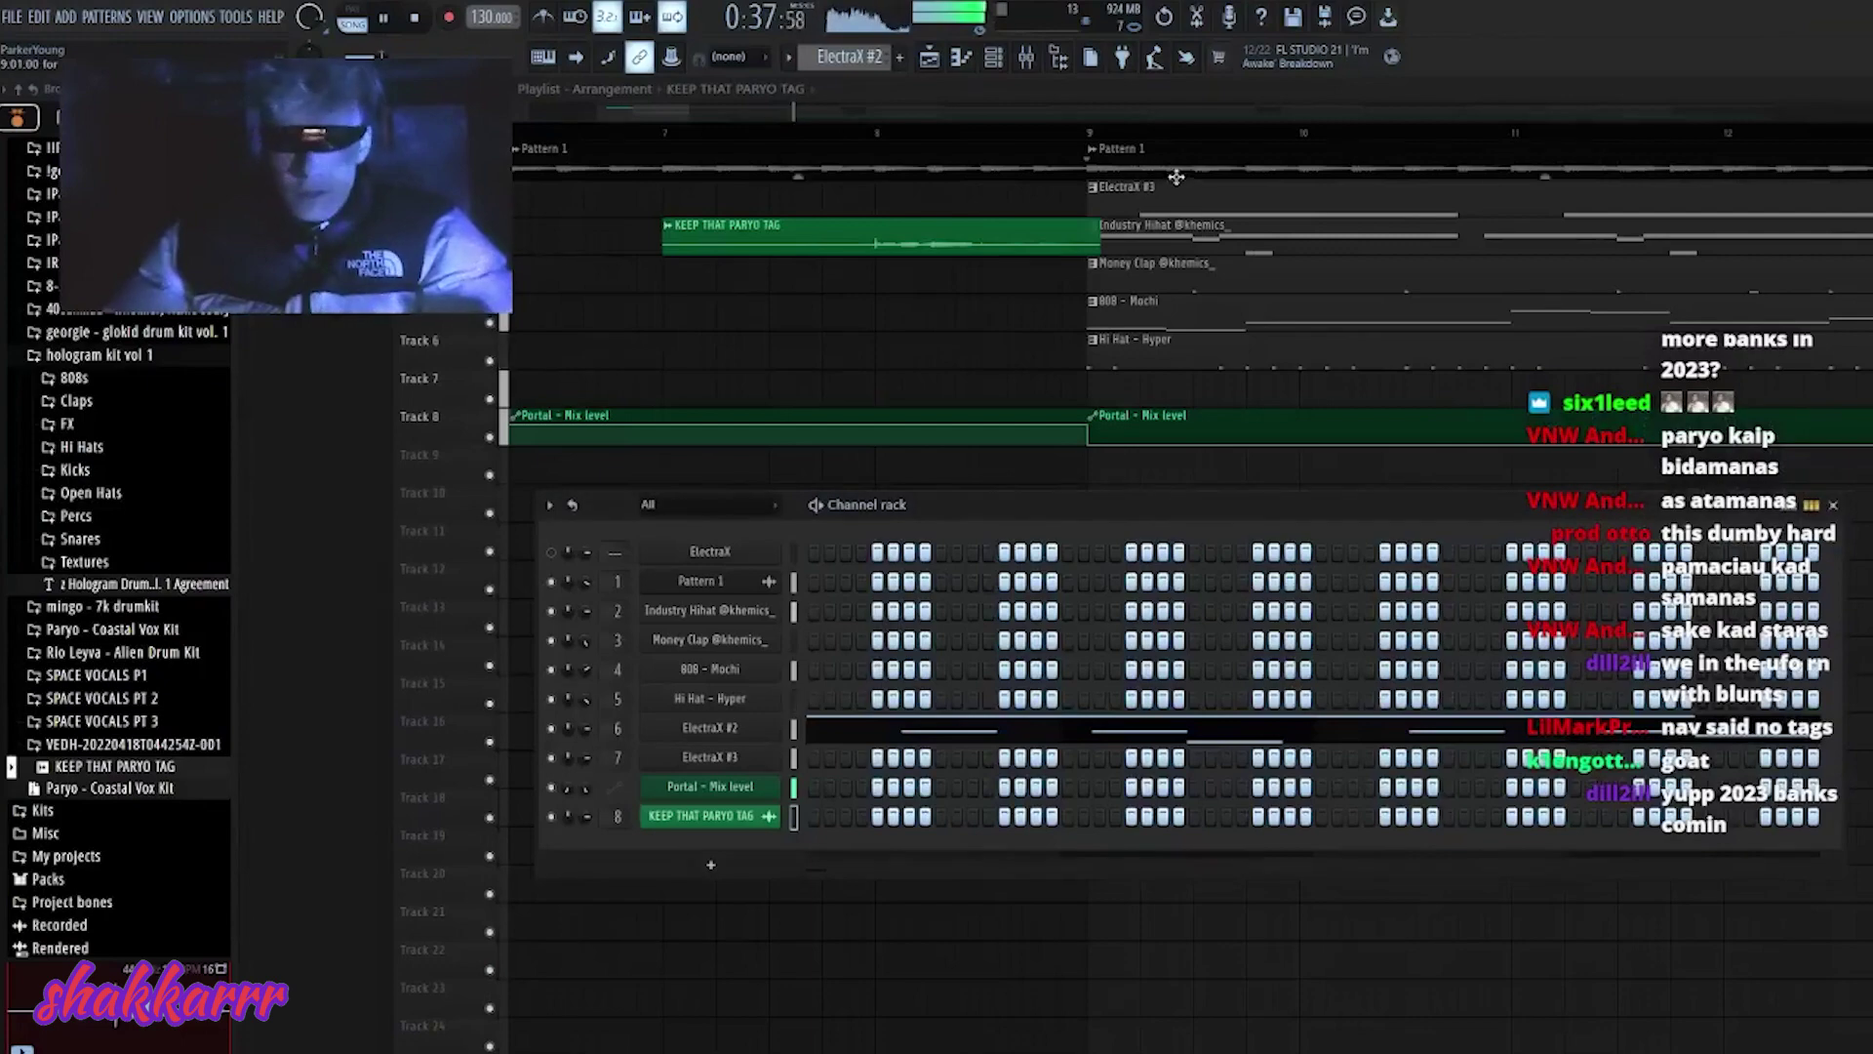
pyautogui.press('F6')
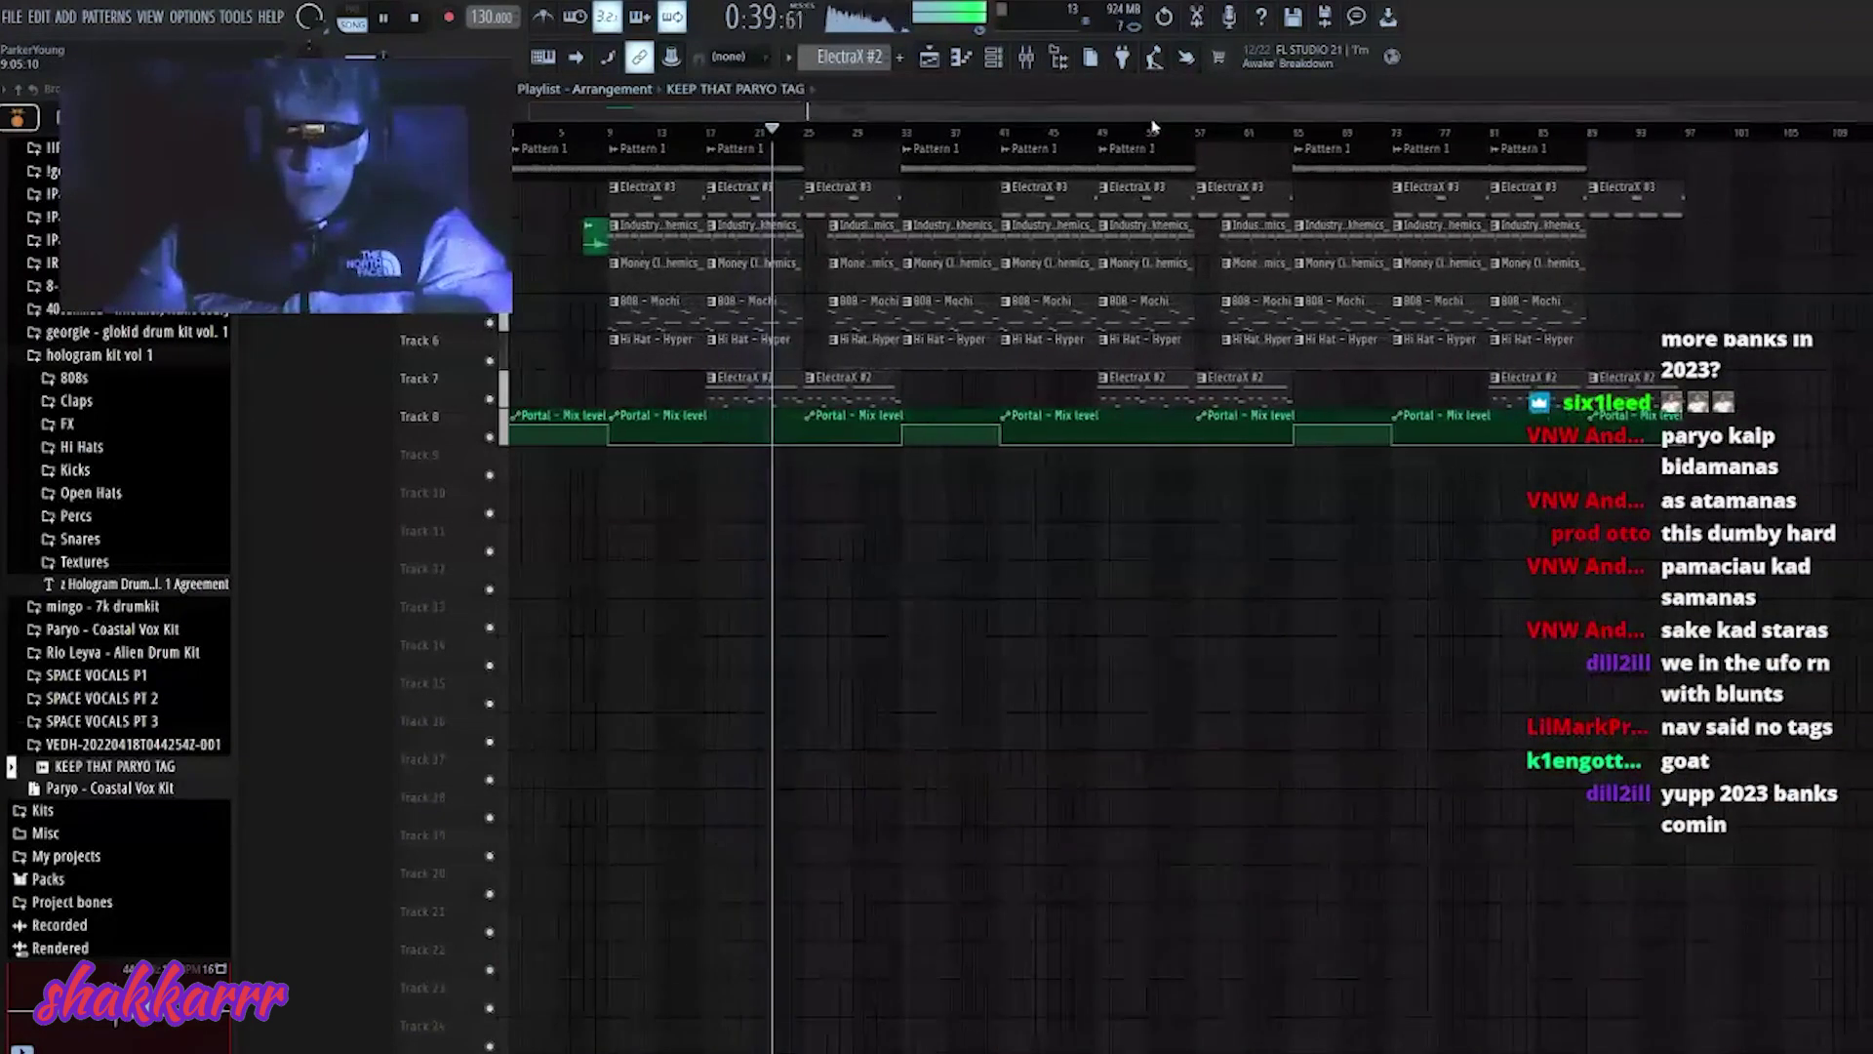